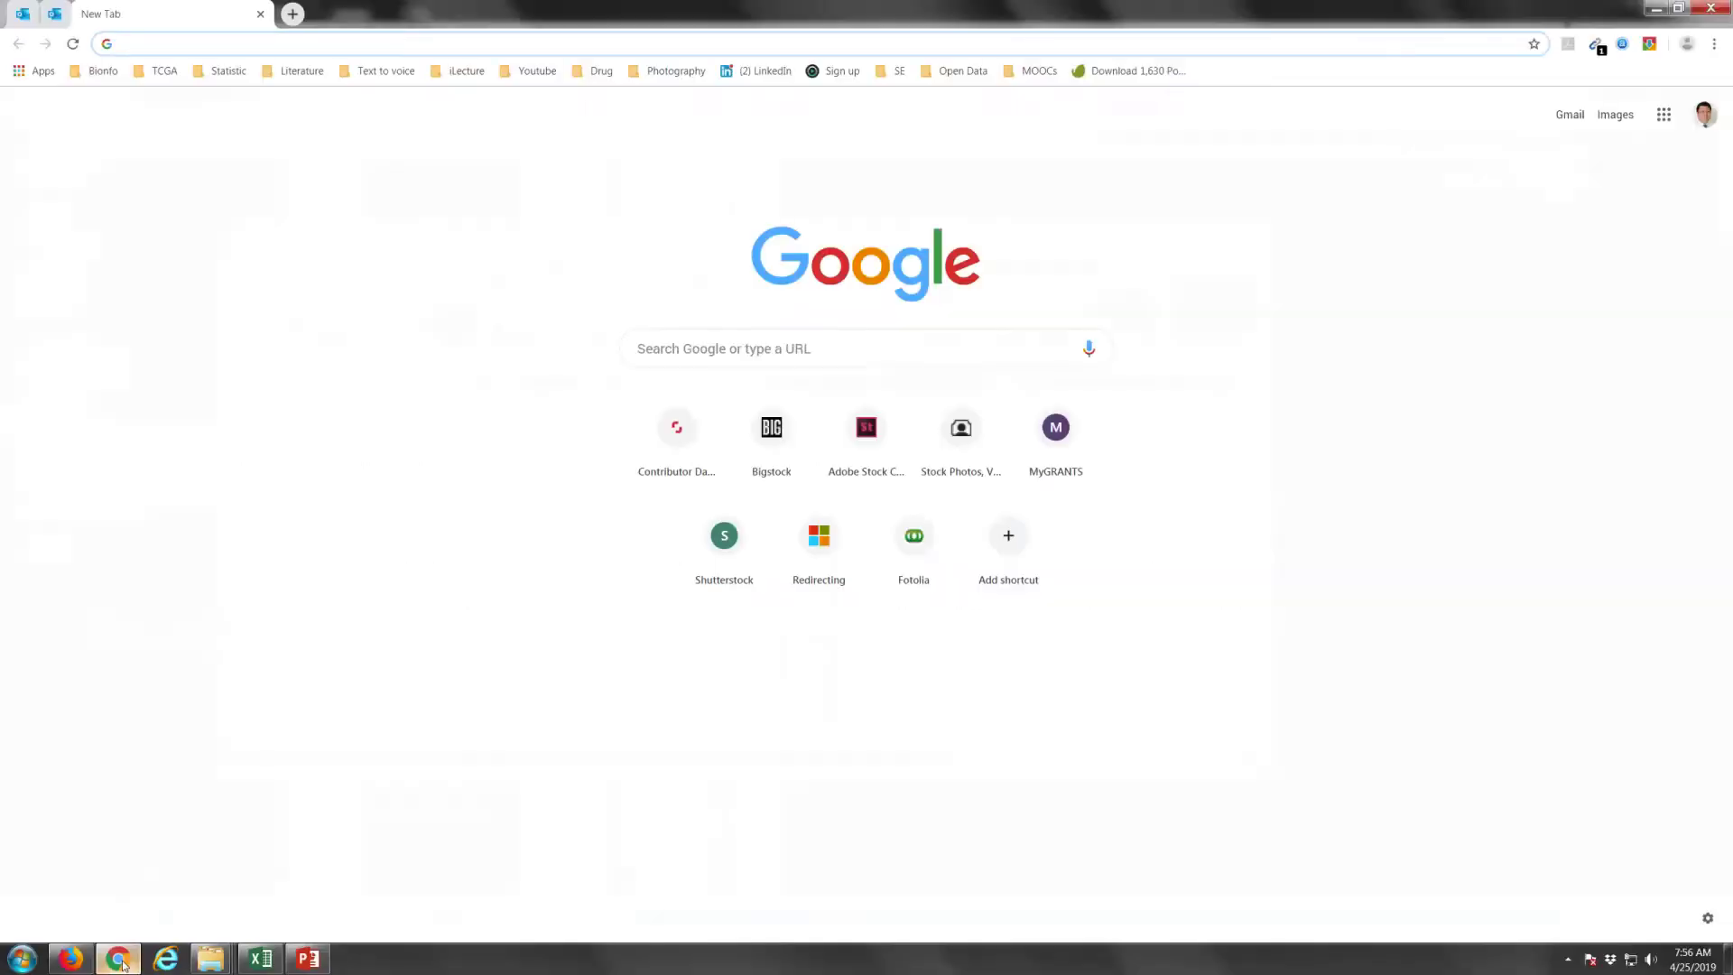
Search Google for 'ICGC' and open the International Cancer Genome Consortium result
click(680, 360)
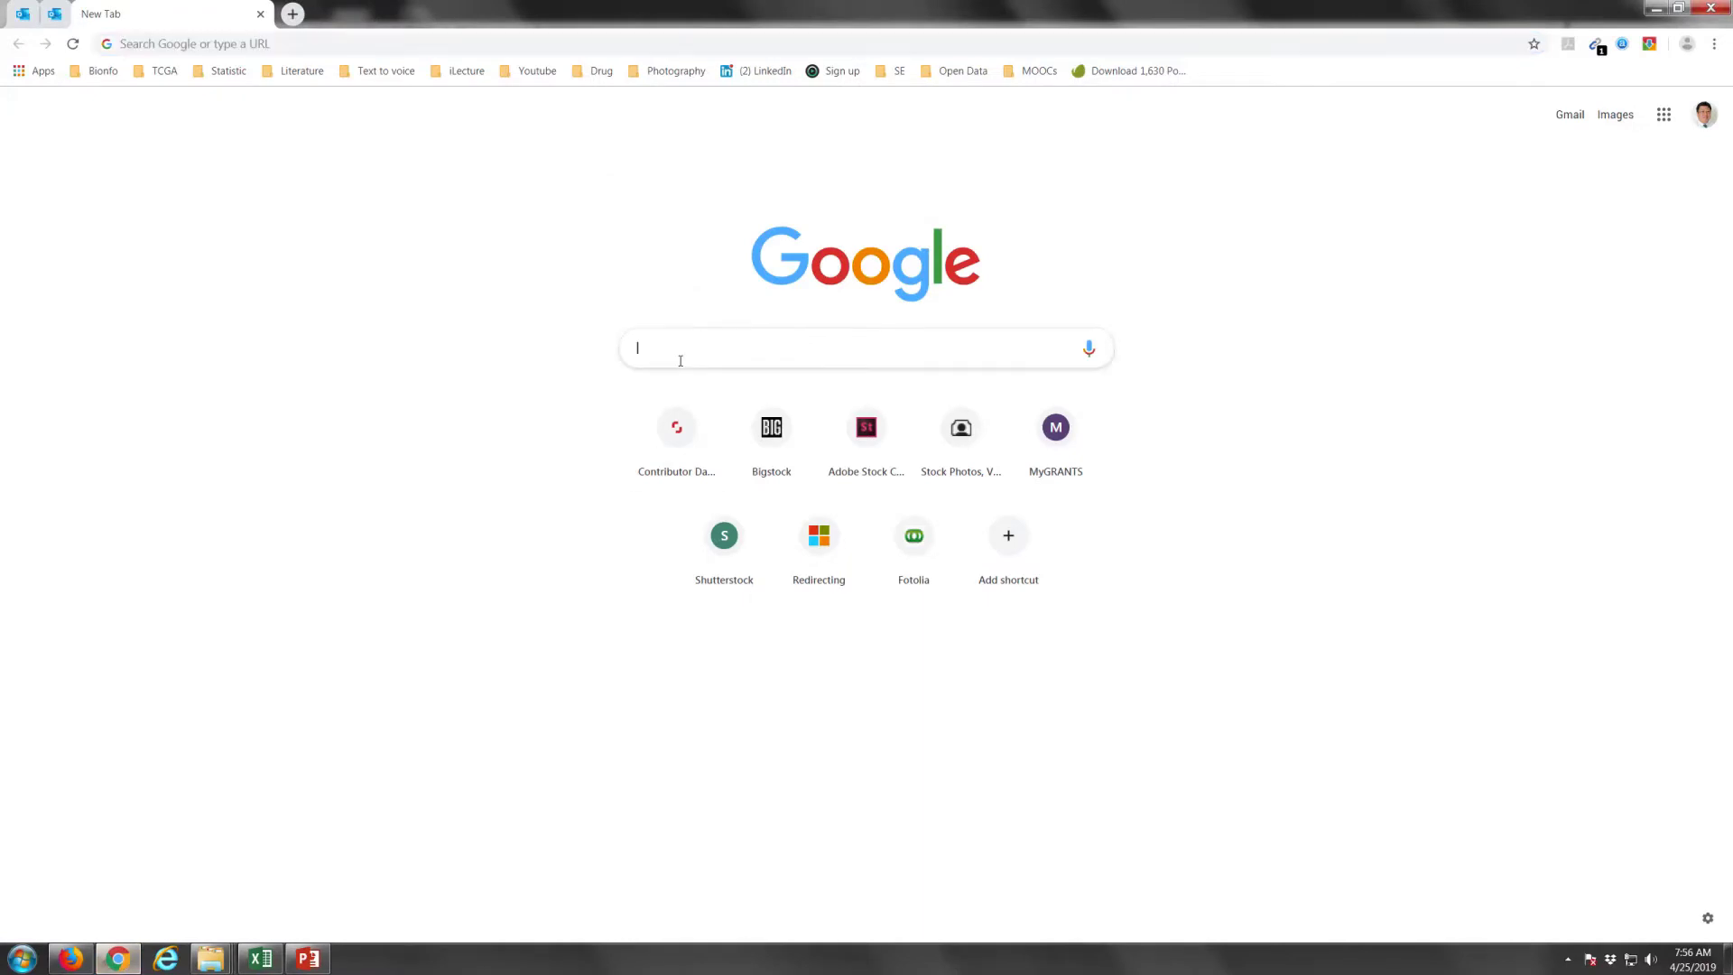
text(ICGC)
key(Return)
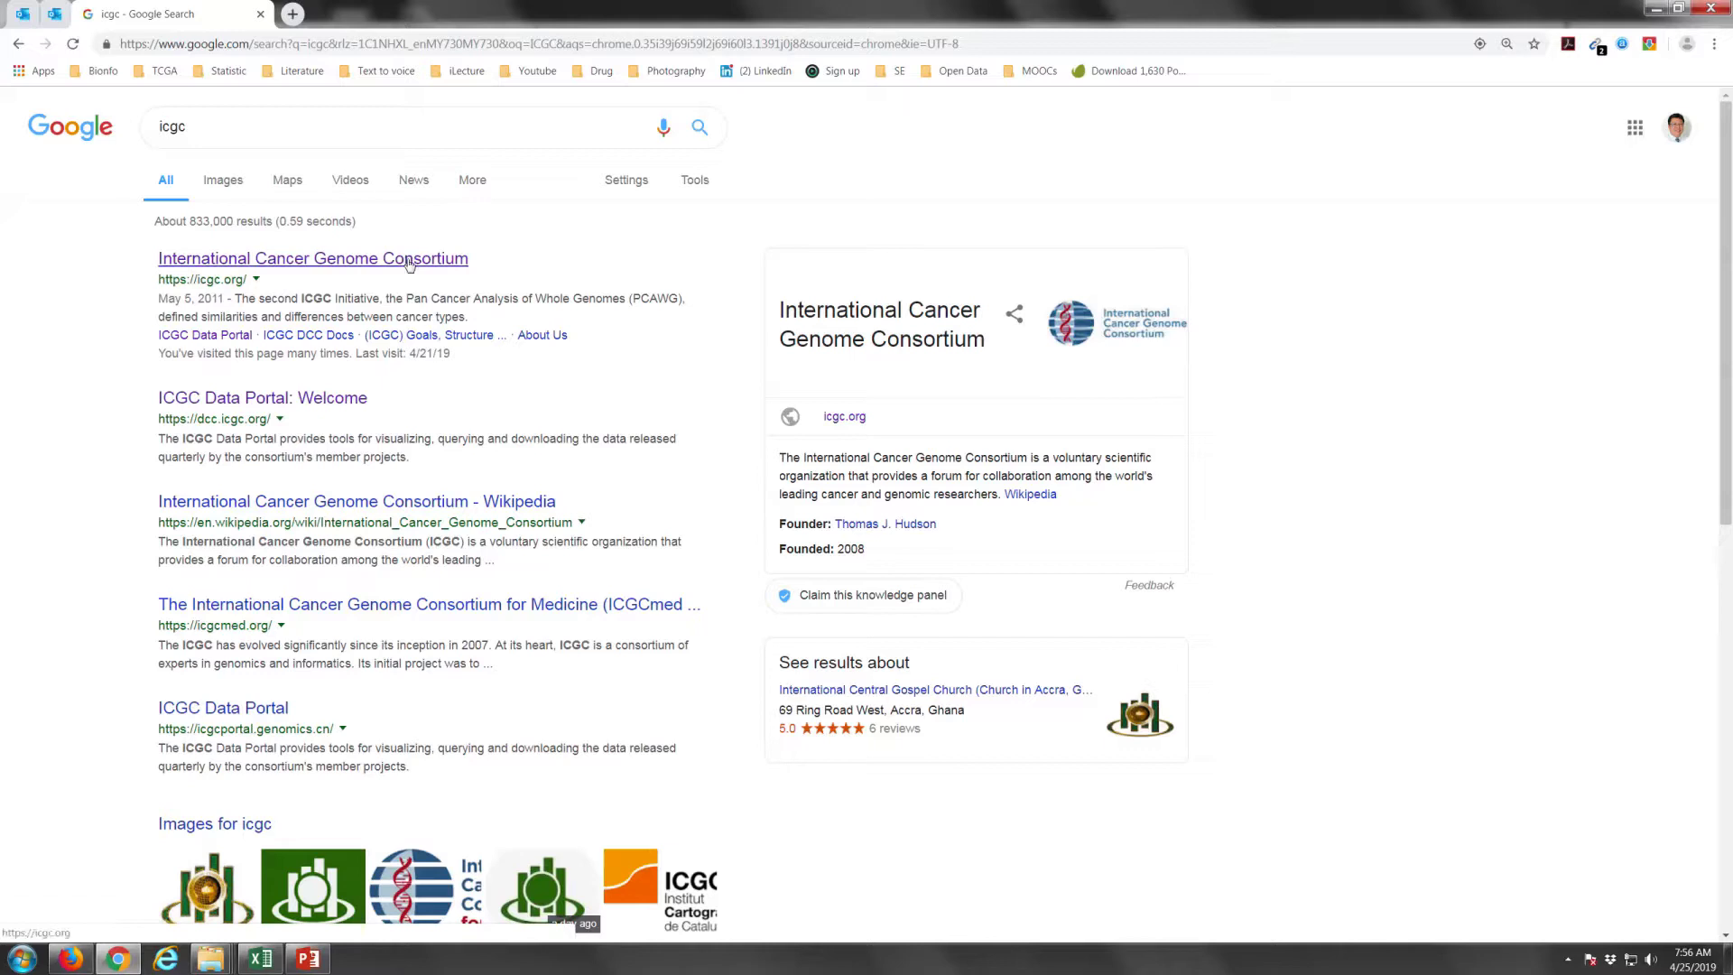
click(408, 262)
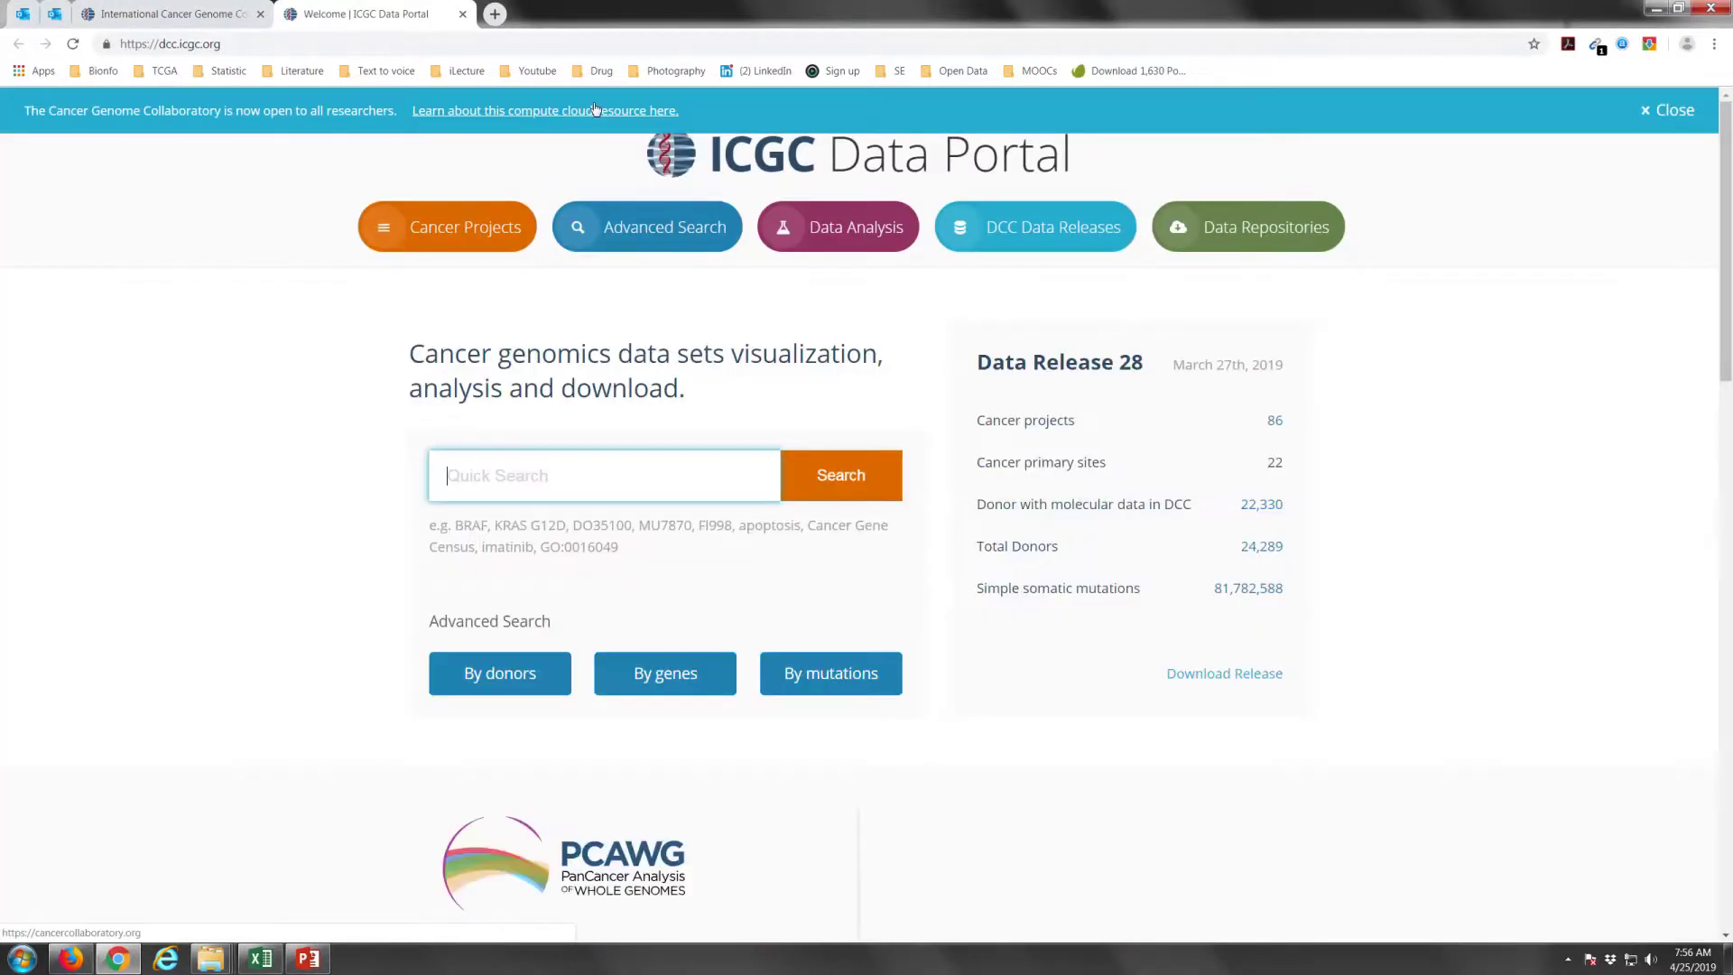
Filter Data Repositories by donor facets to primary site Pancreas and project PACA-AU
click(1242, 226)
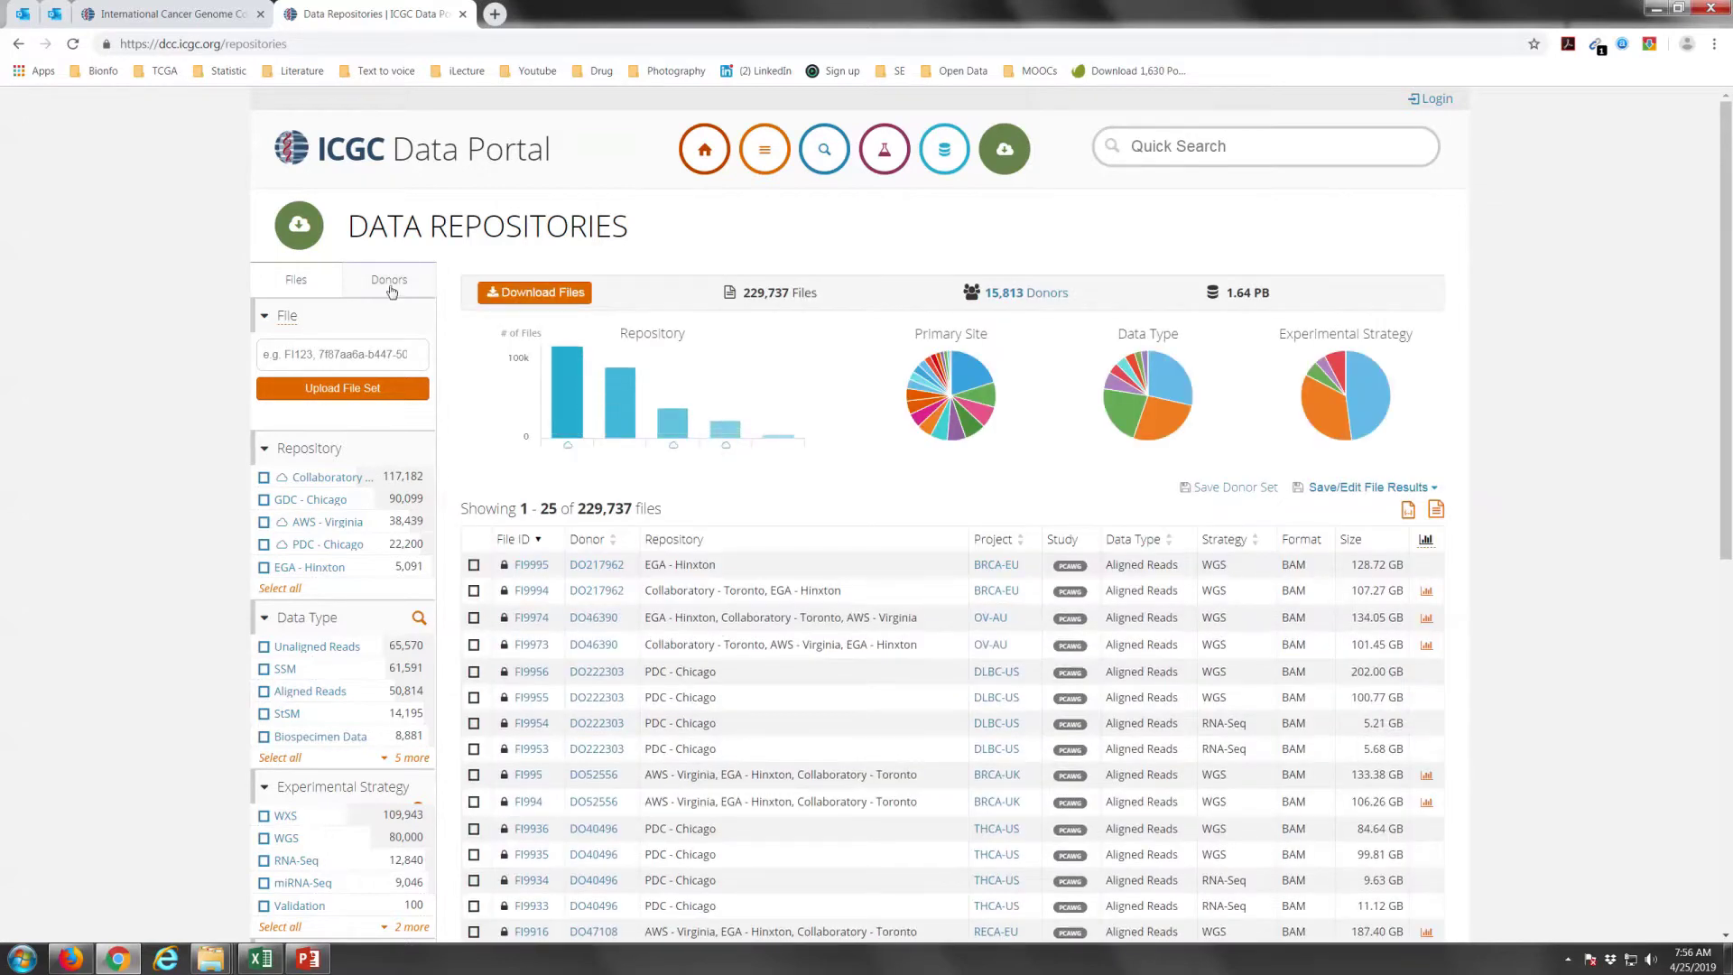
click(389, 285)
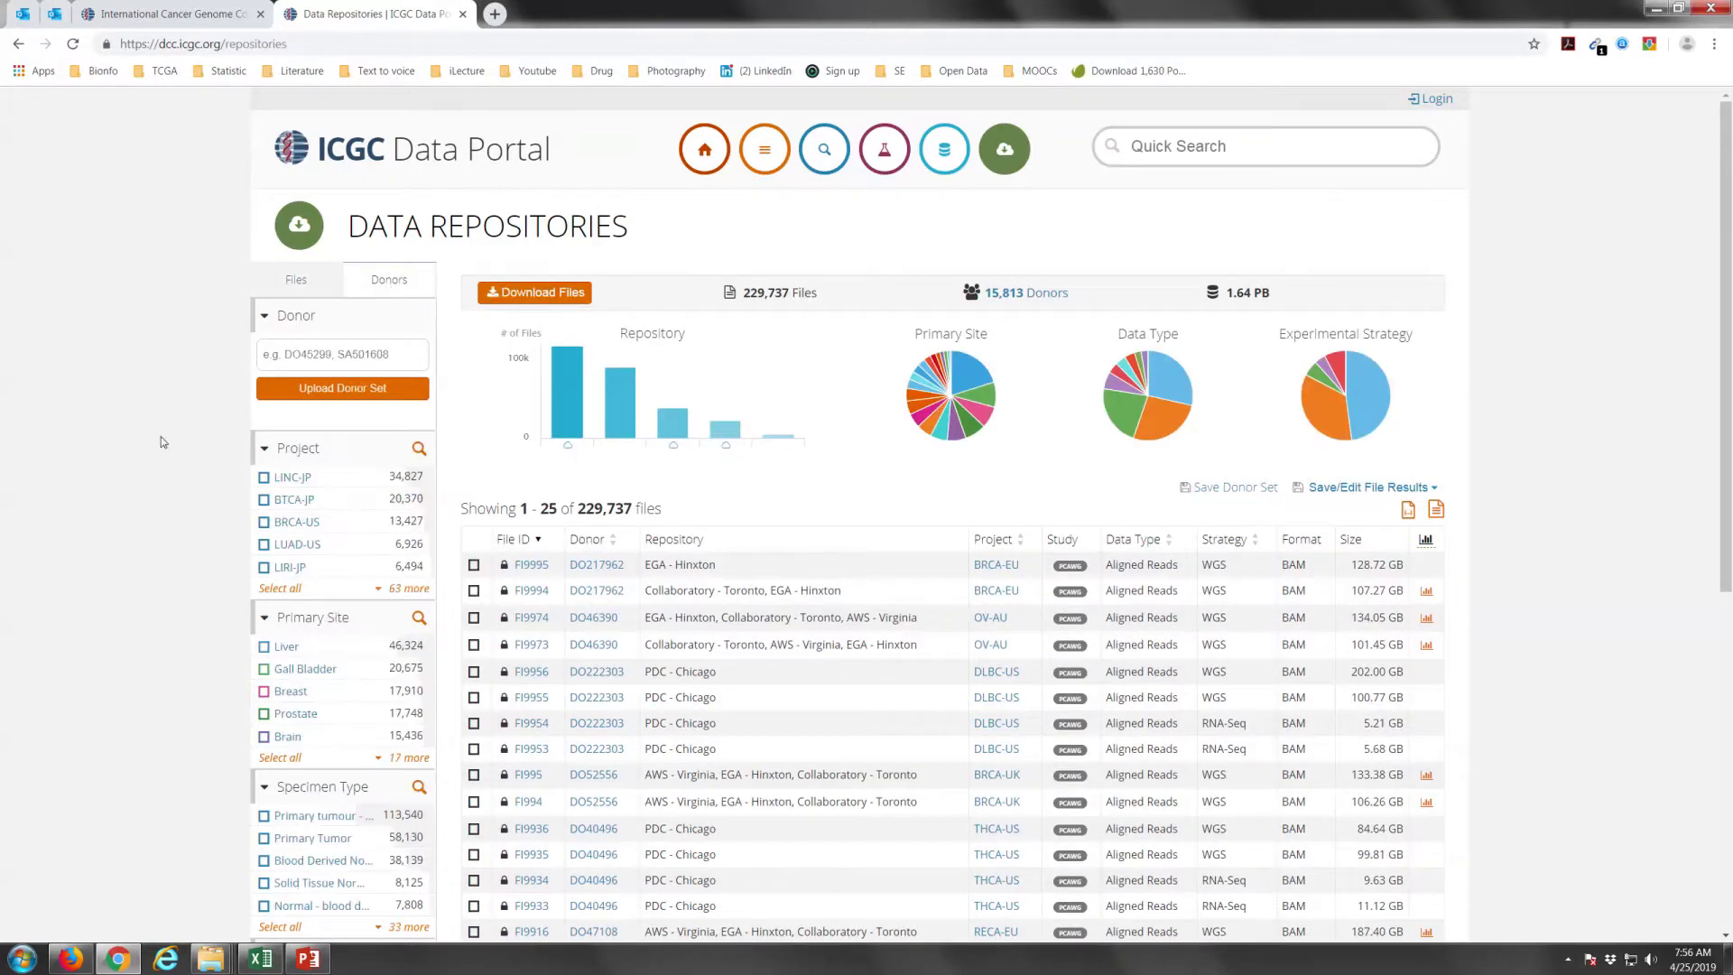
scroll(163, 441, down, 1)
scroll(163, 442, down, 2)
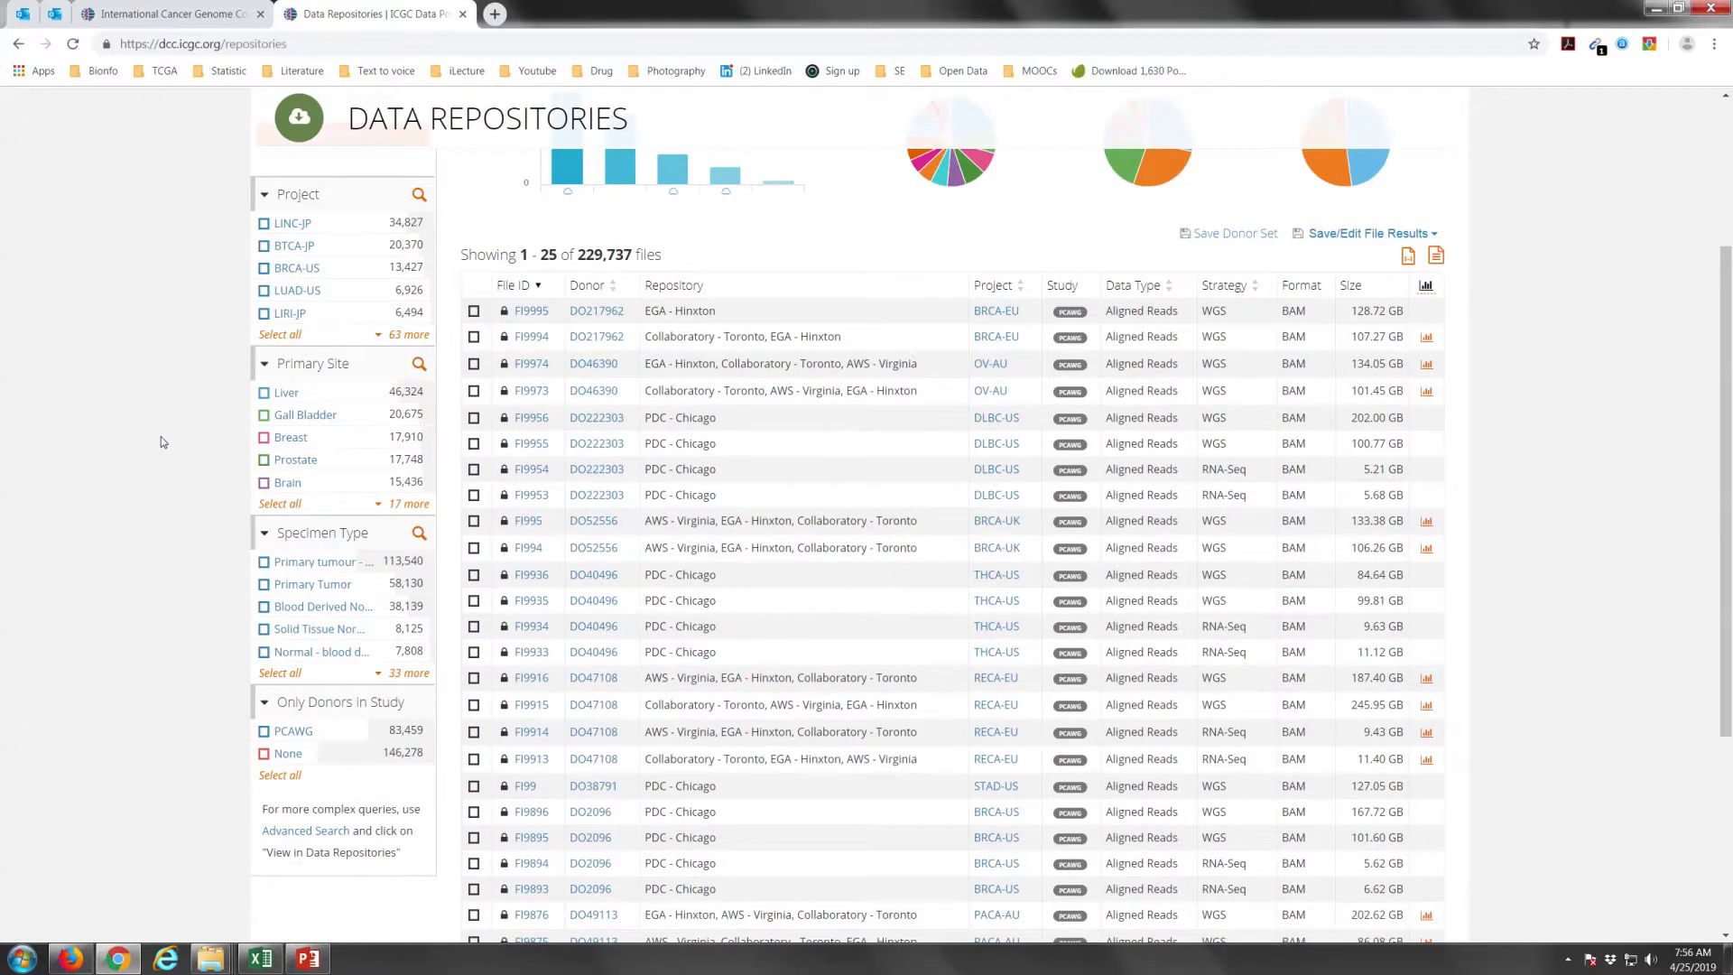
click(408, 504)
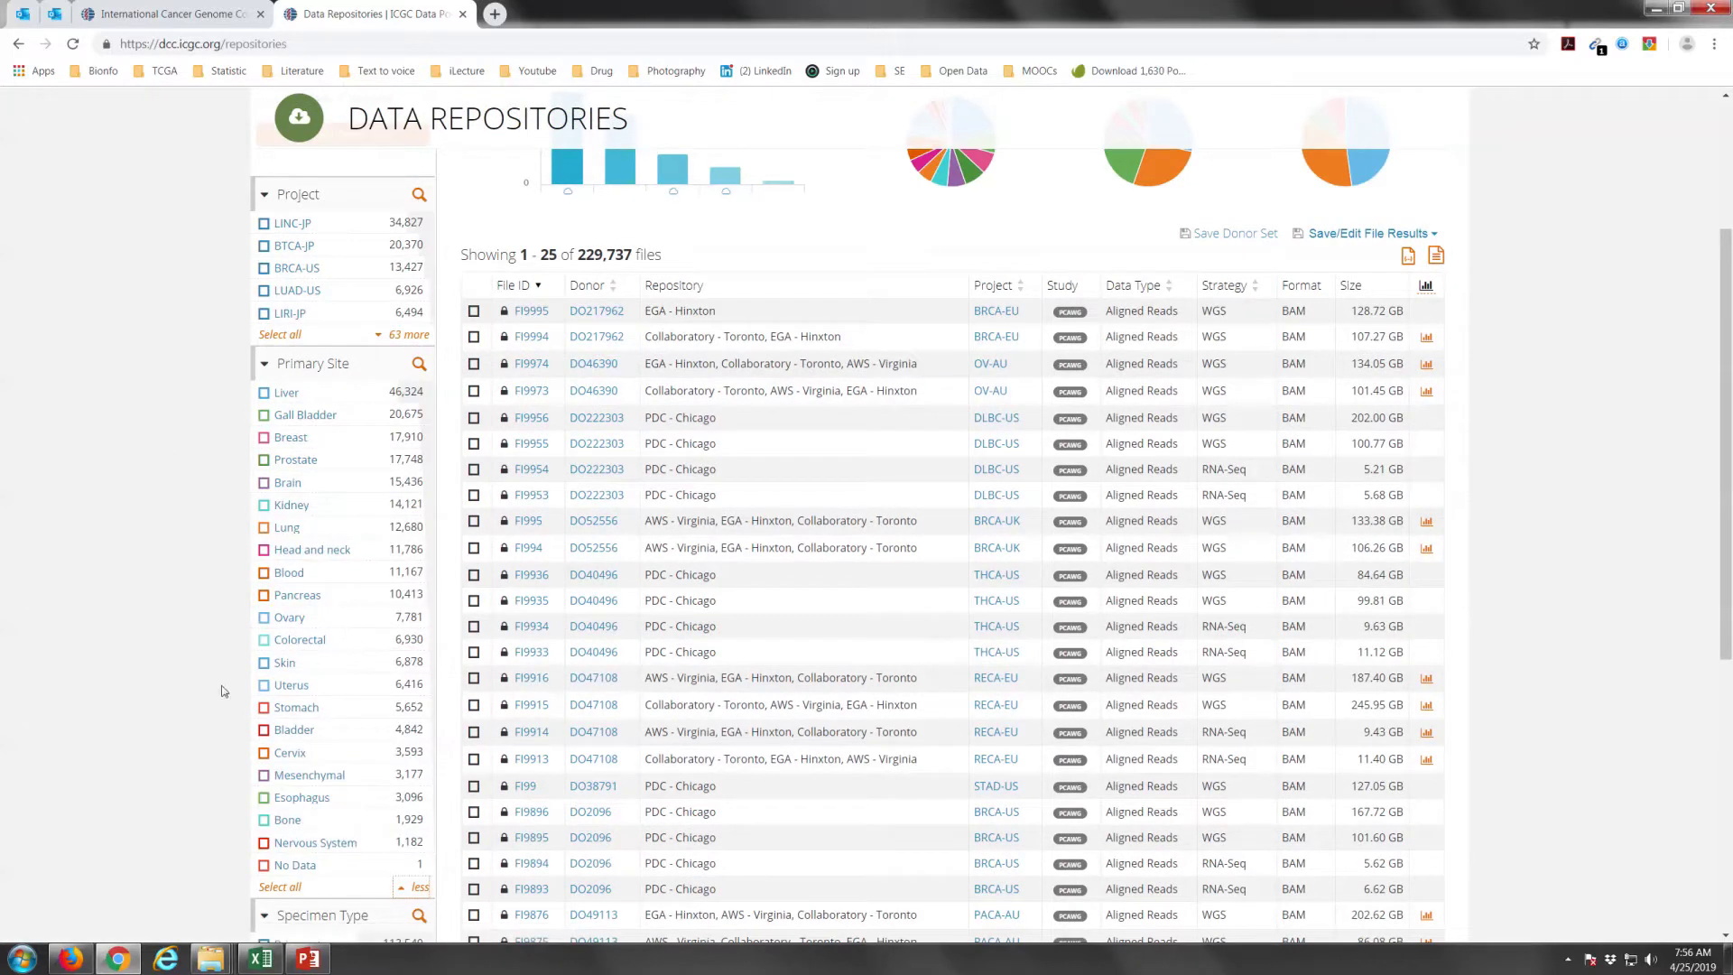
click(282, 596)
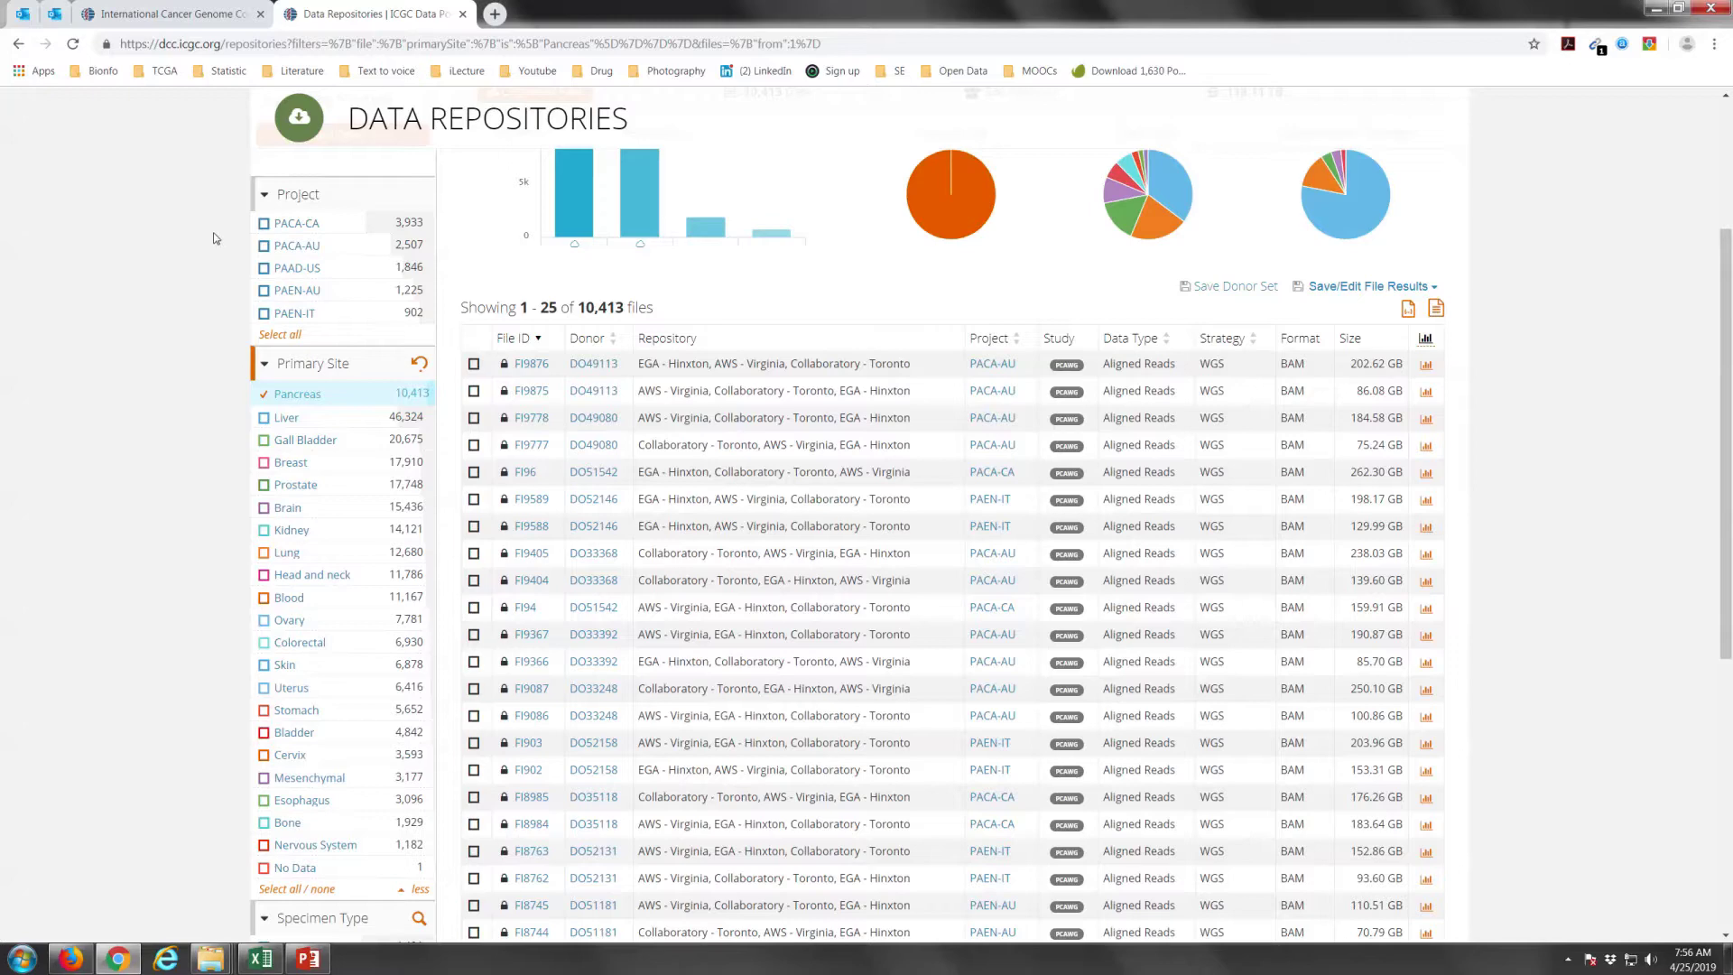
click(292, 247)
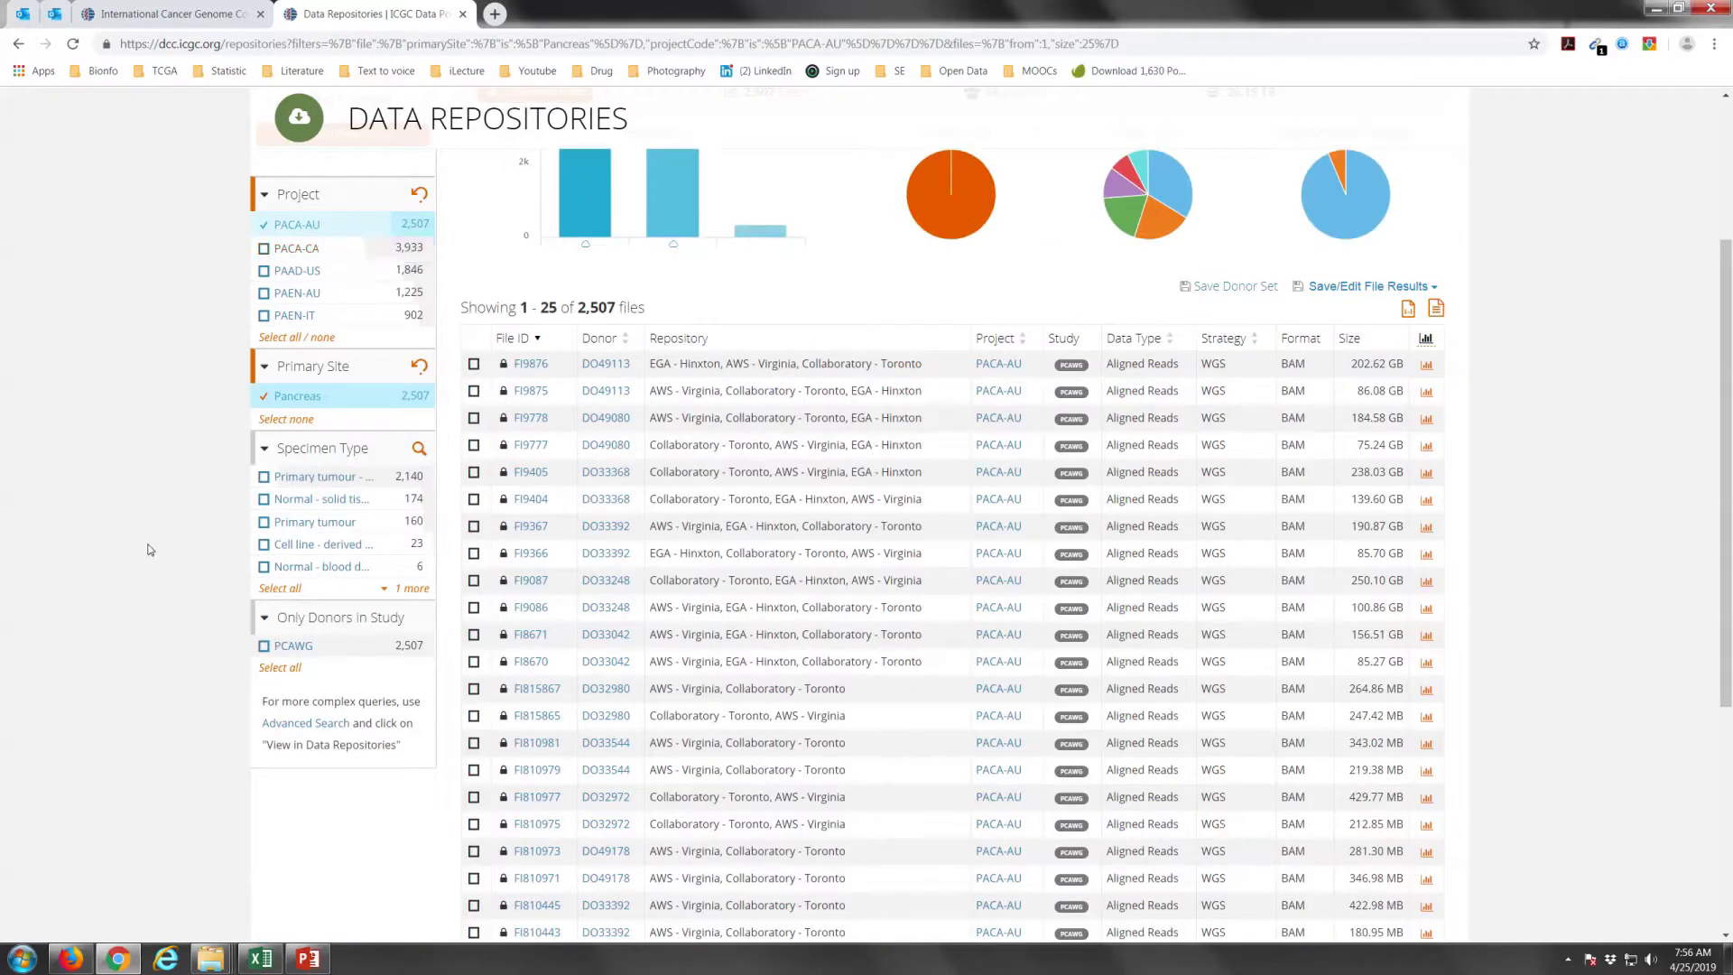
scroll(148, 545, up, 2)
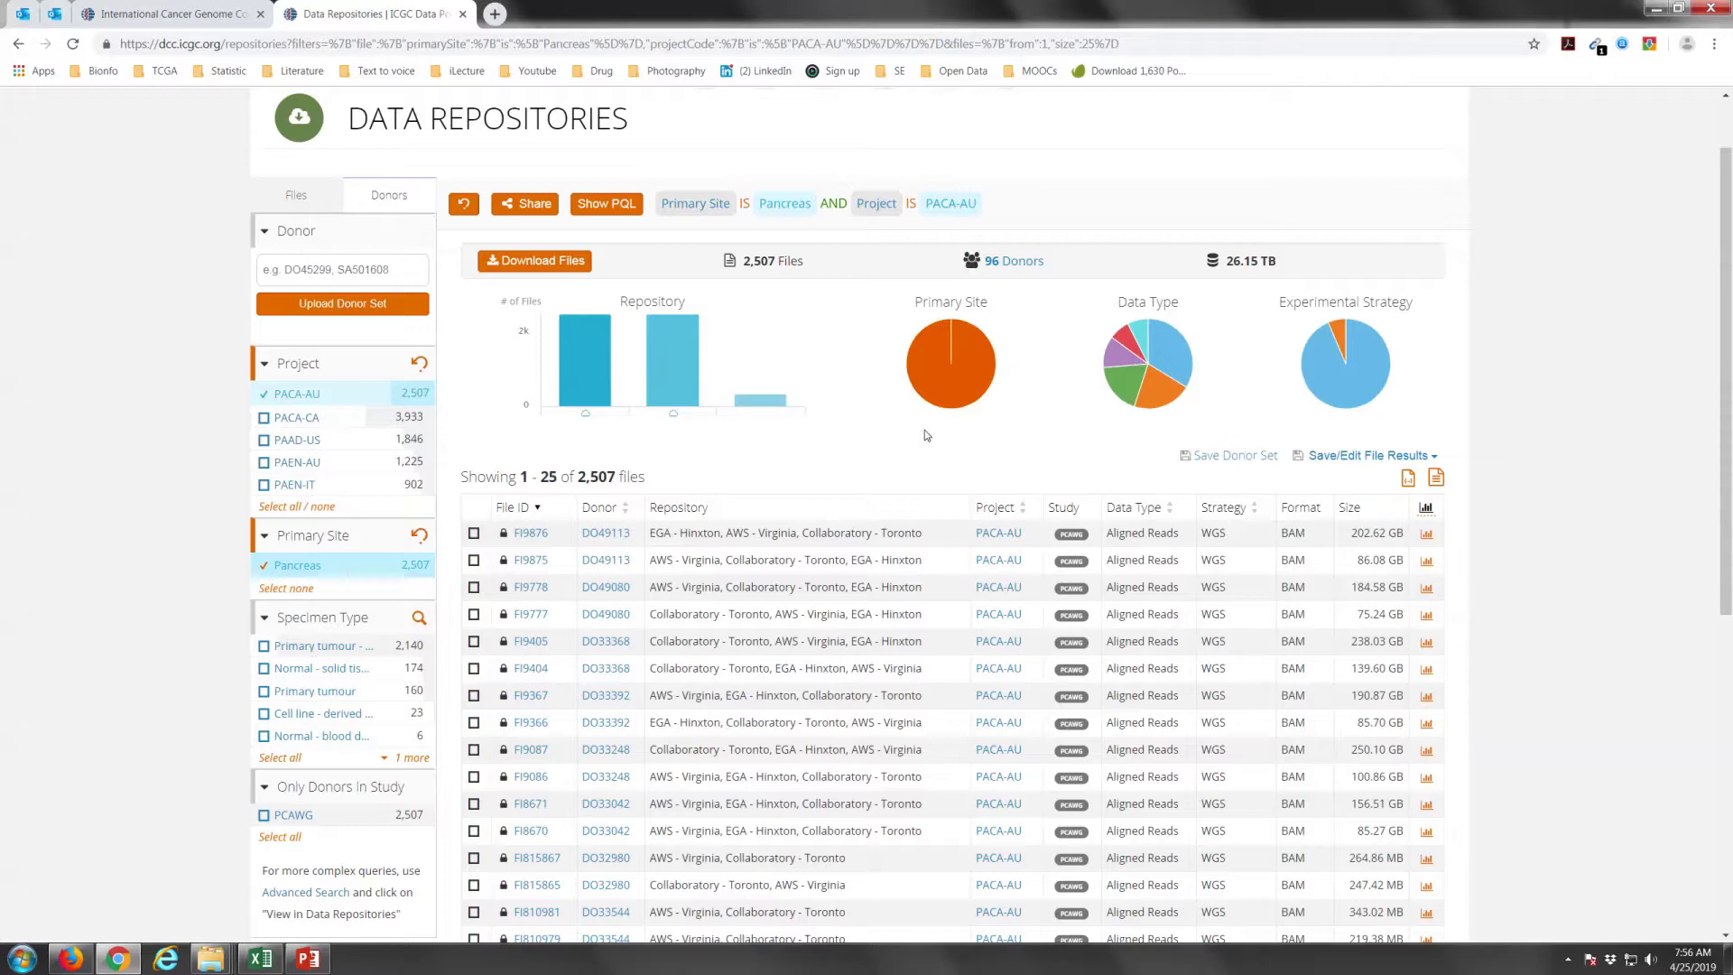
Open the 96 matching donors in advanced search and bring up the donor data download options
click(1014, 261)
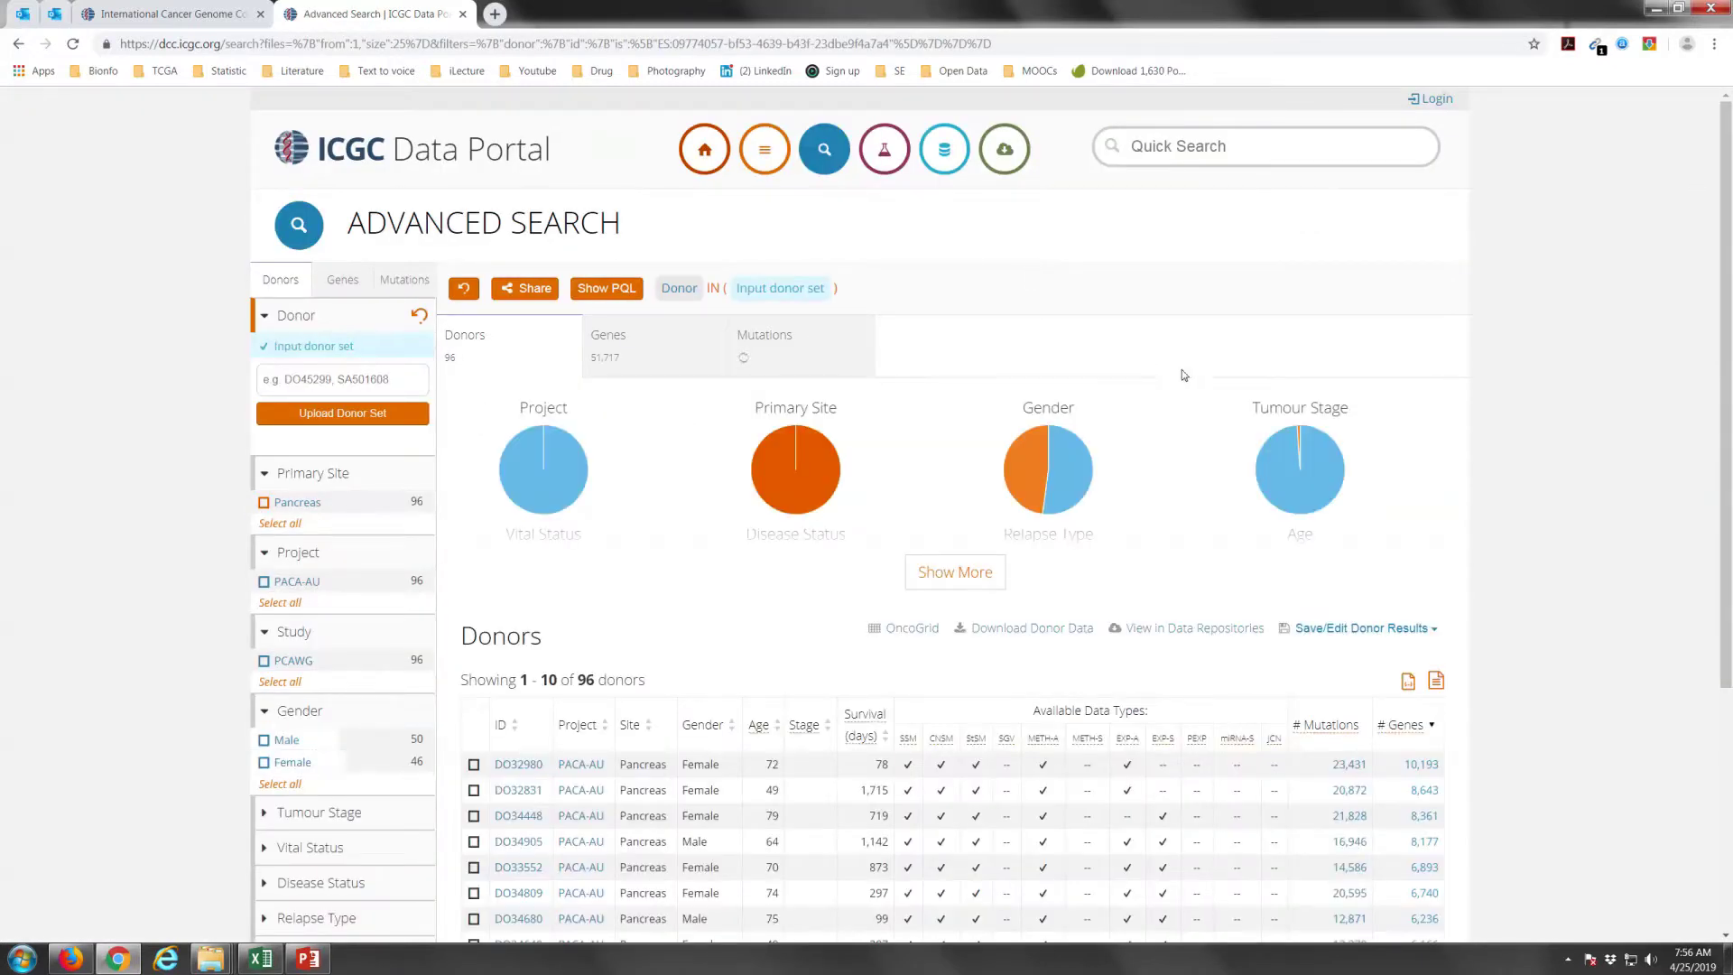
scroll(1183, 374, down, 3)
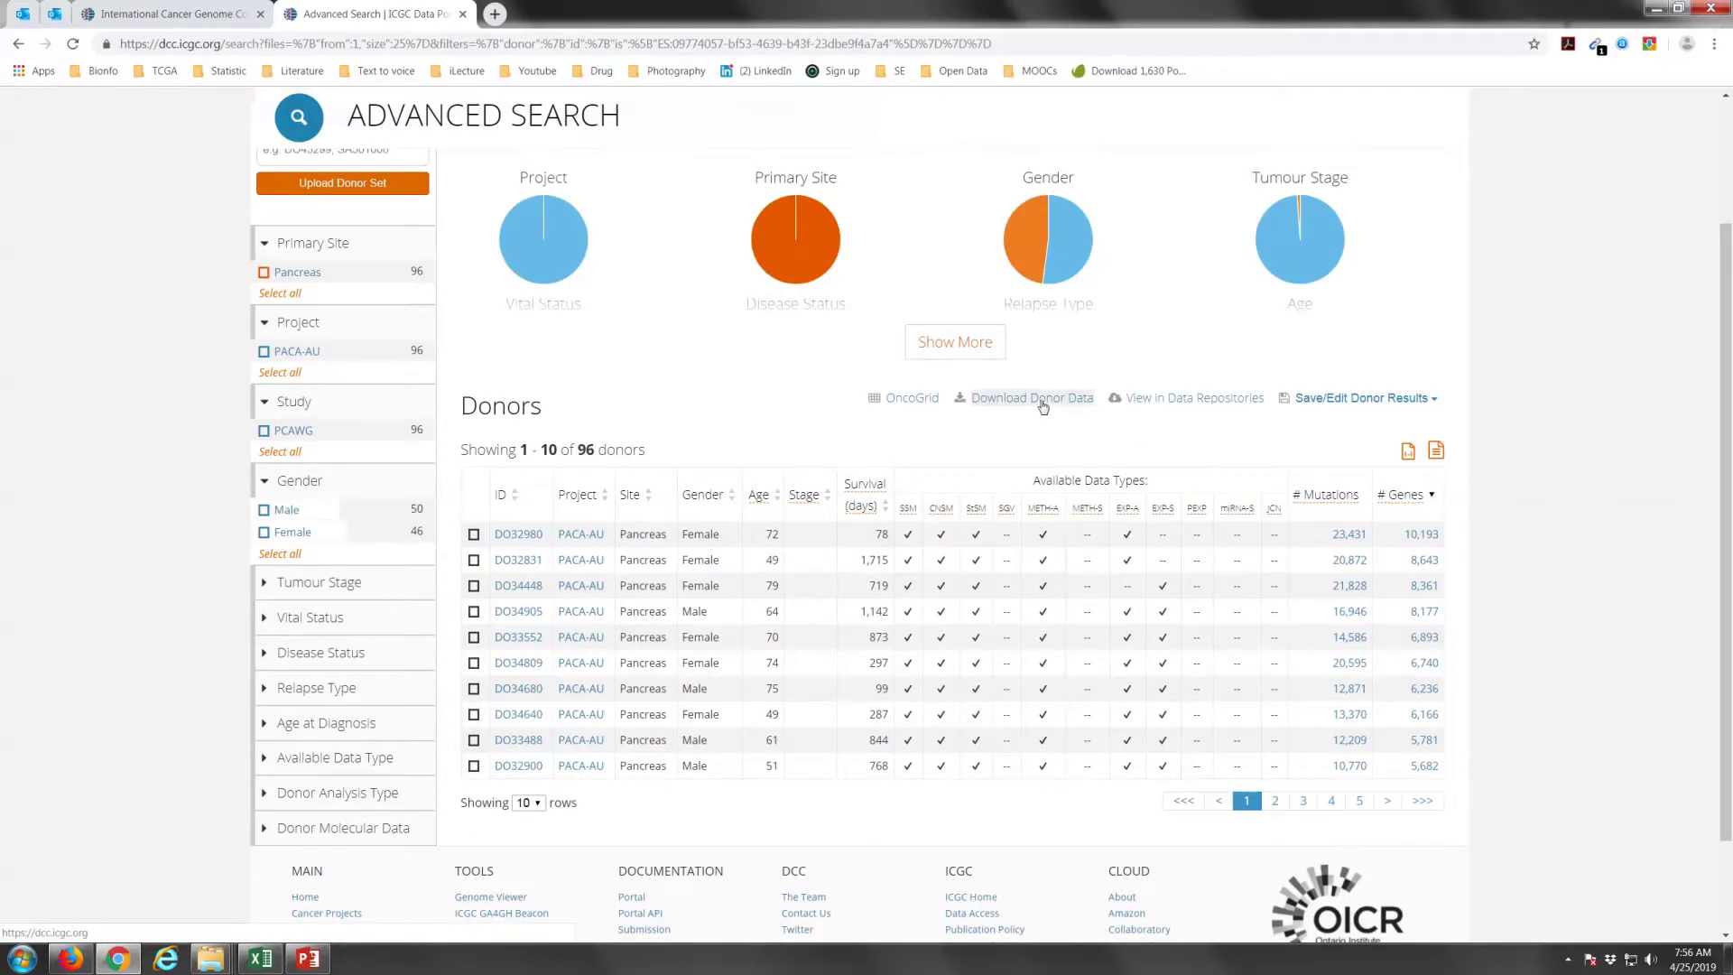
click(1043, 404)
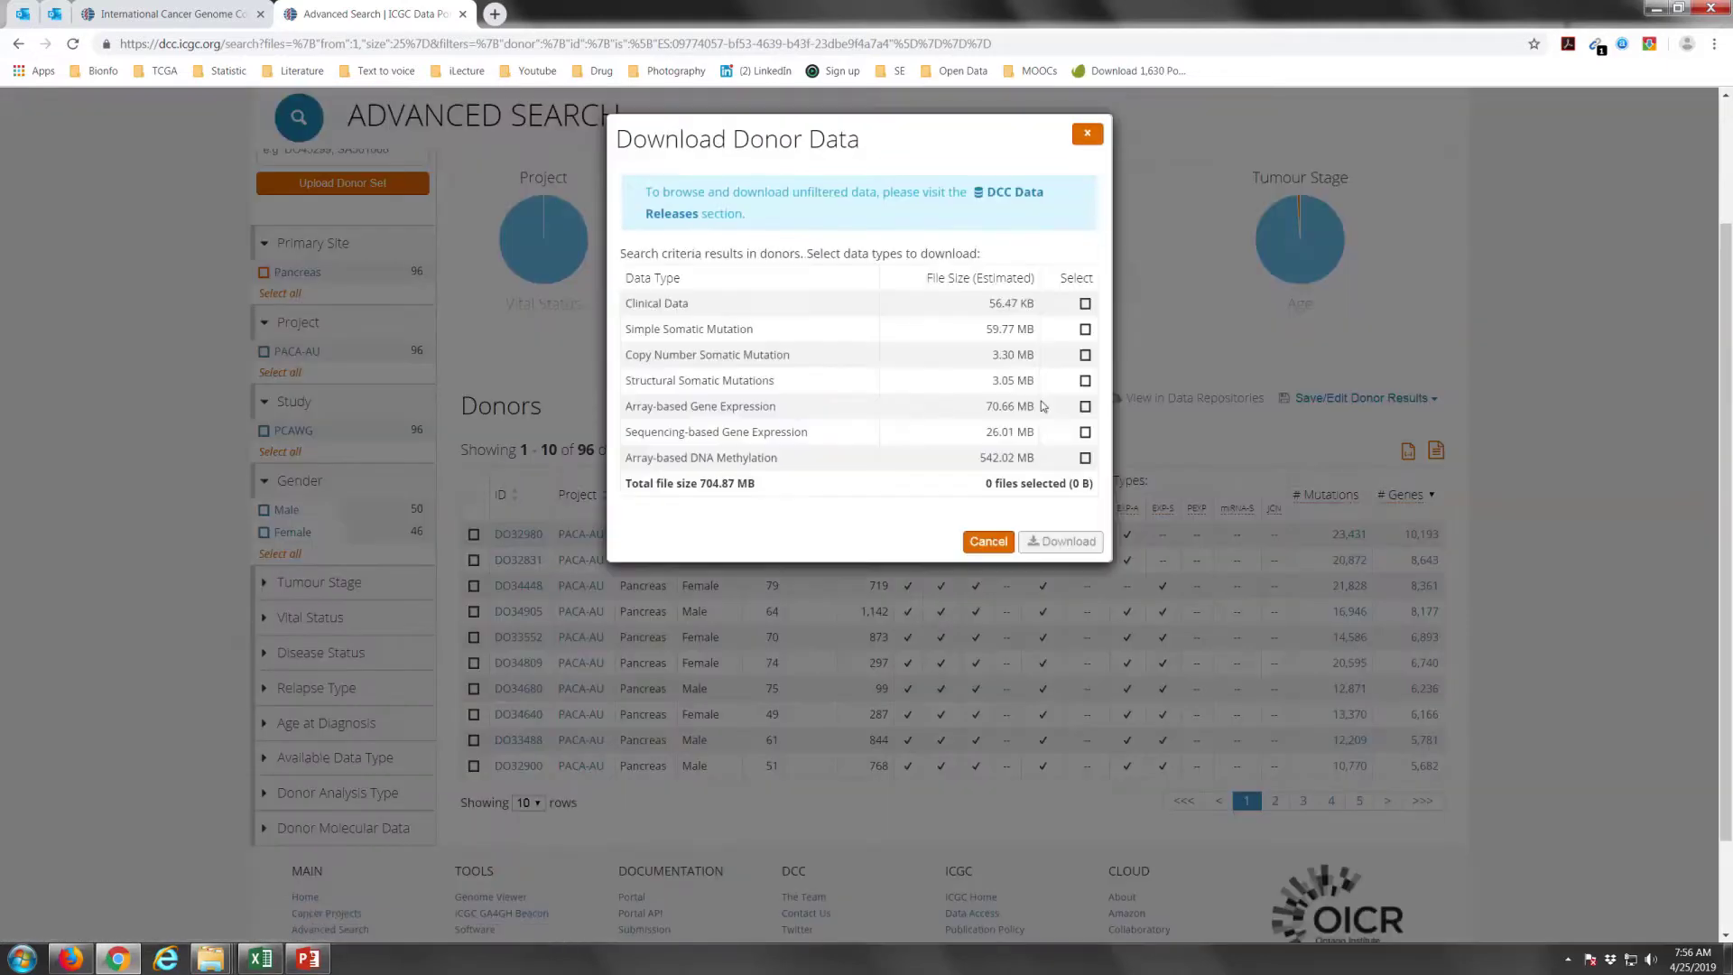
Tick all seven data types, Clinical Data through Array-based DNA Methylation, and download them
click(1085, 303)
click(1085, 328)
click(1085, 356)
click(1085, 381)
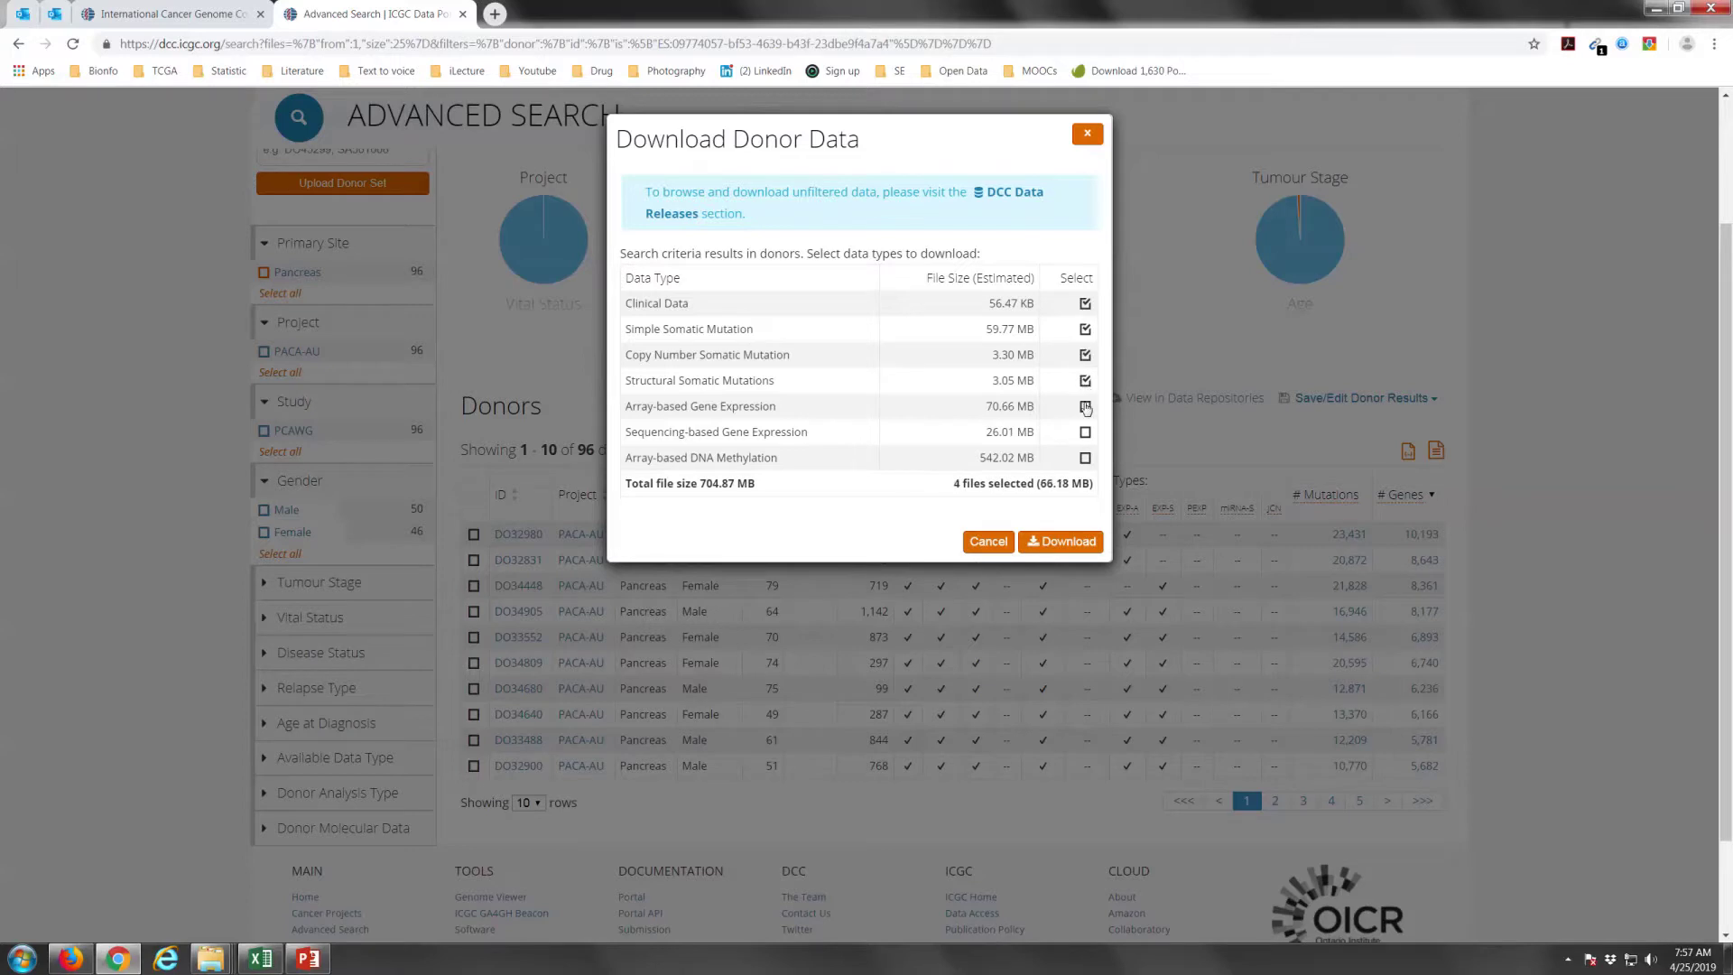
click(1086, 408)
click(1085, 432)
click(1085, 458)
click(1065, 541)
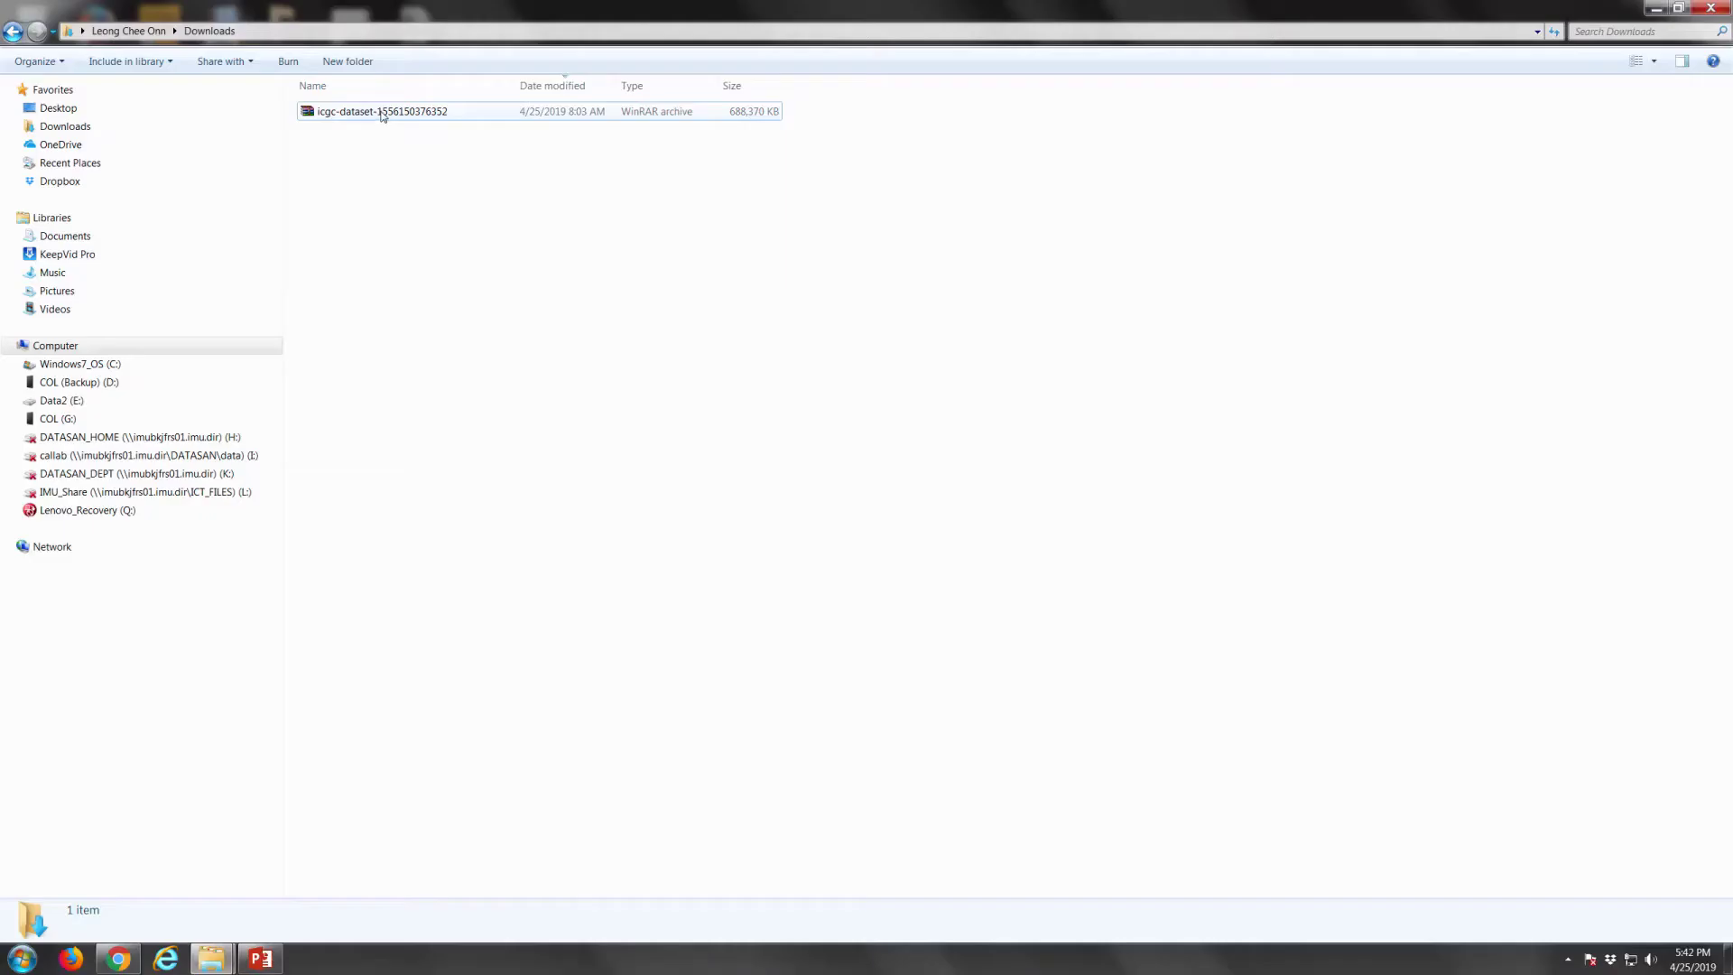
Extract icgc-dataset into its own folder, then extract all nine .tsv archives inside it
right_click(382, 112)
click(457, 167)
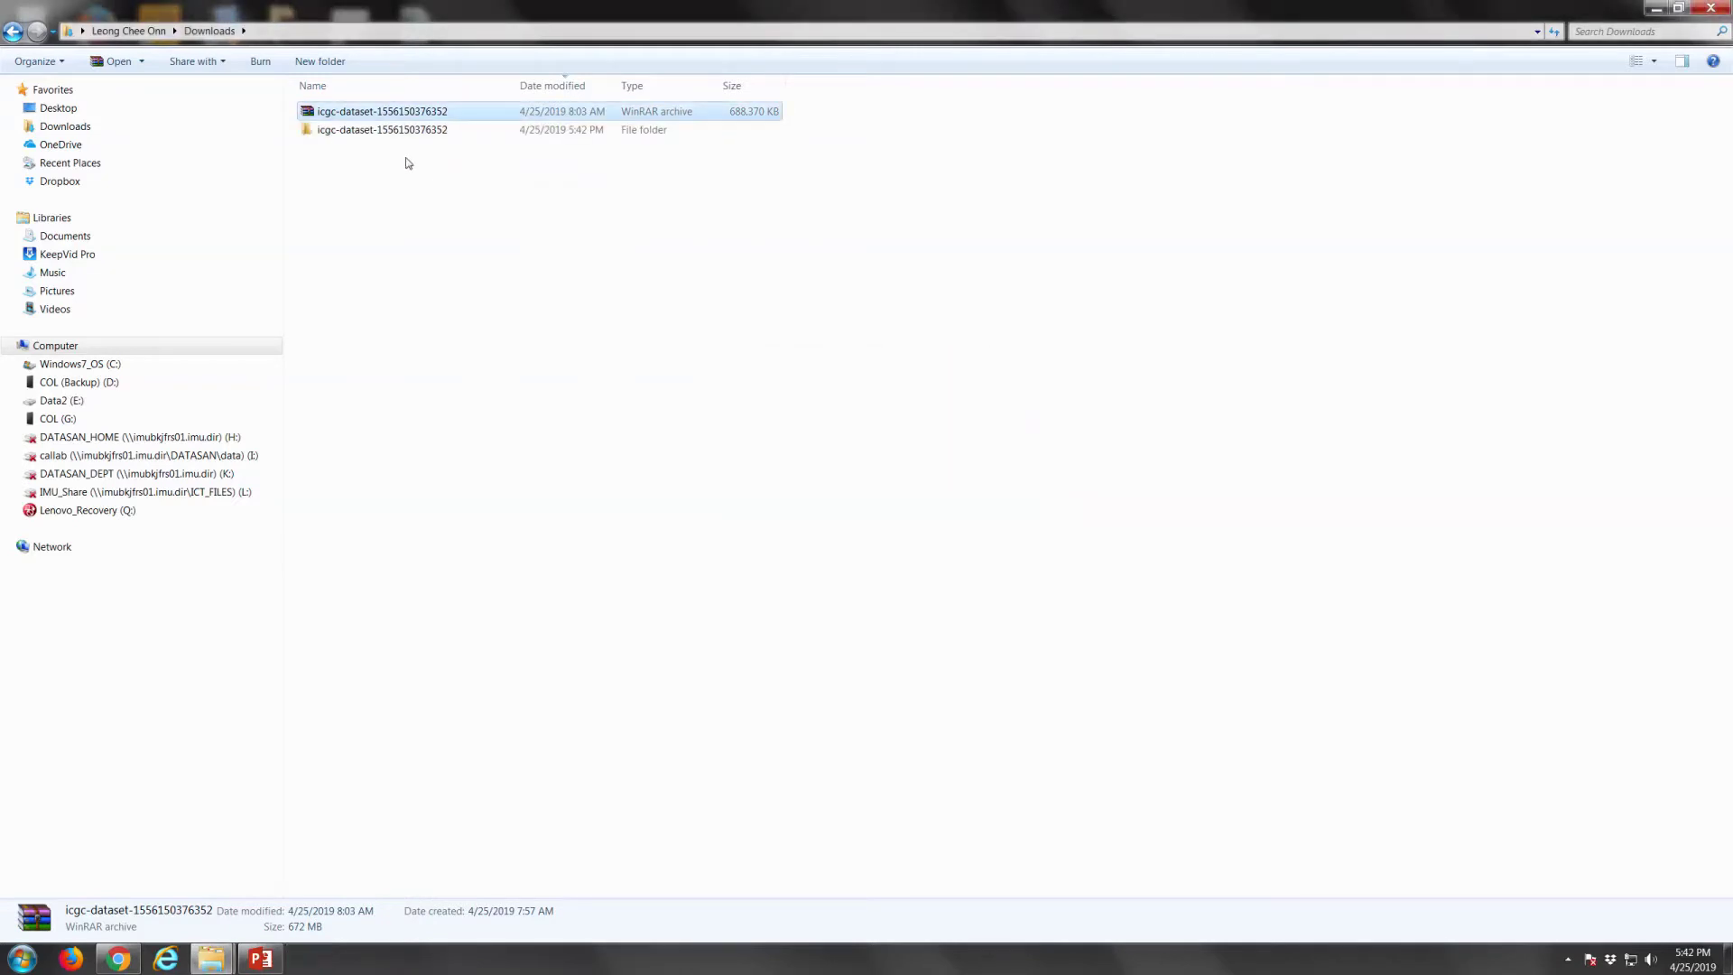
click(403, 133)
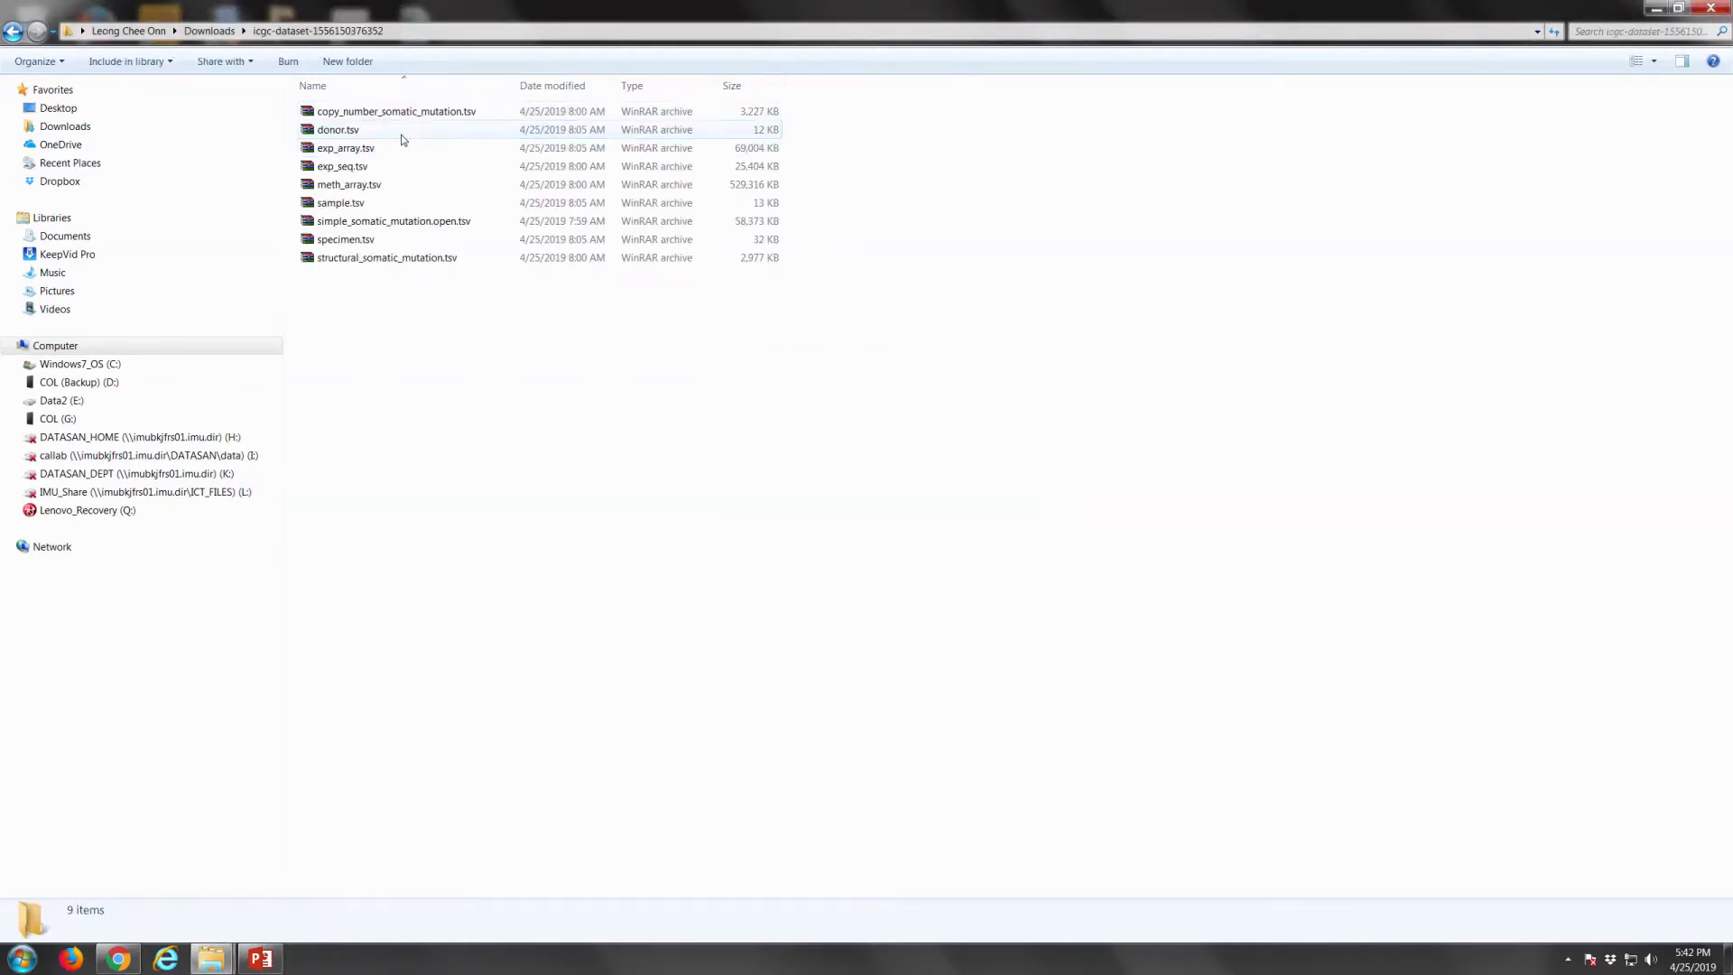
shift+click(358, 260)
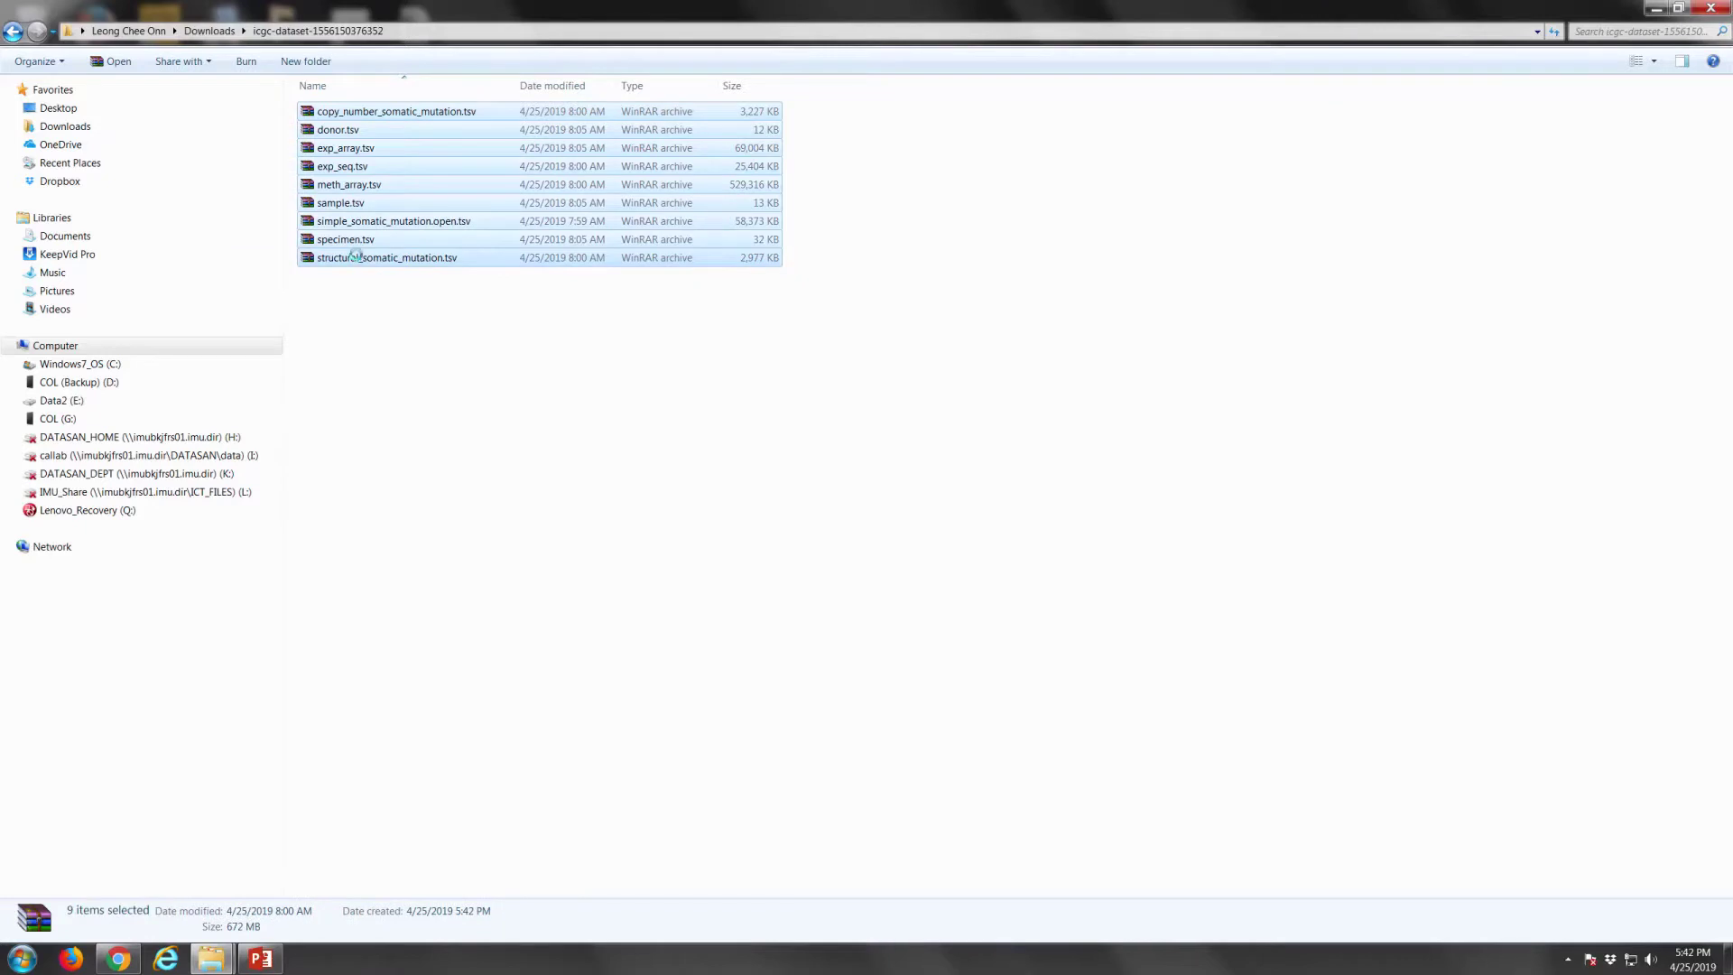
right_click(356, 256)
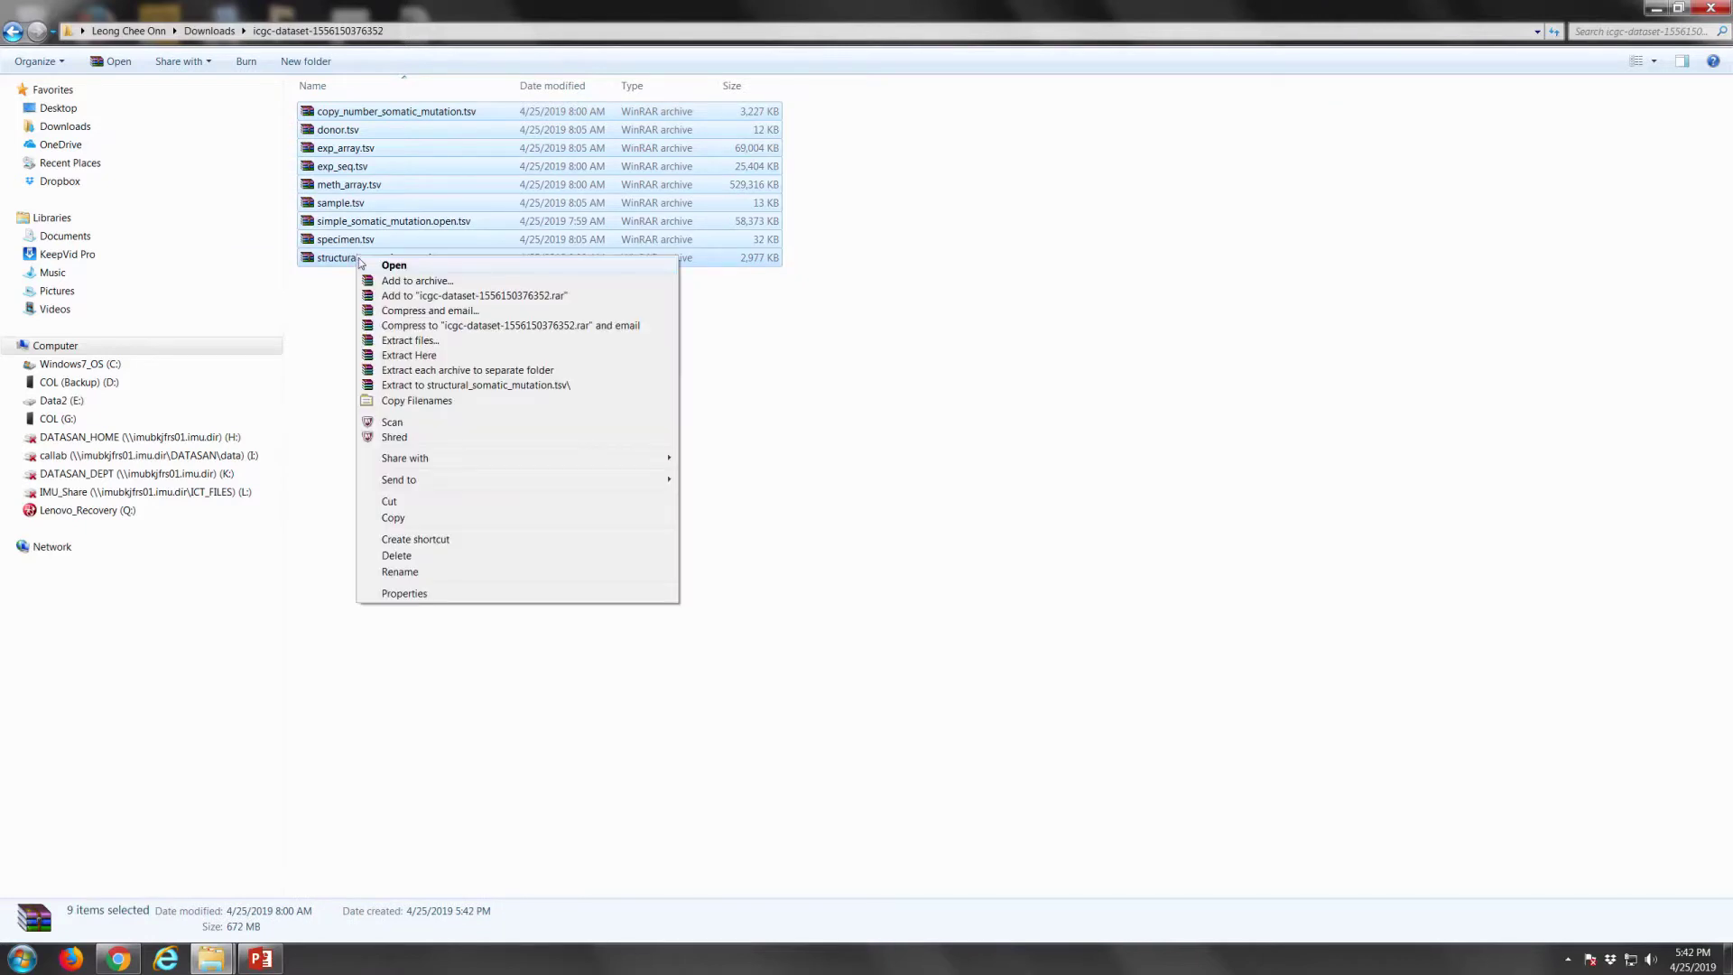
click(408, 357)
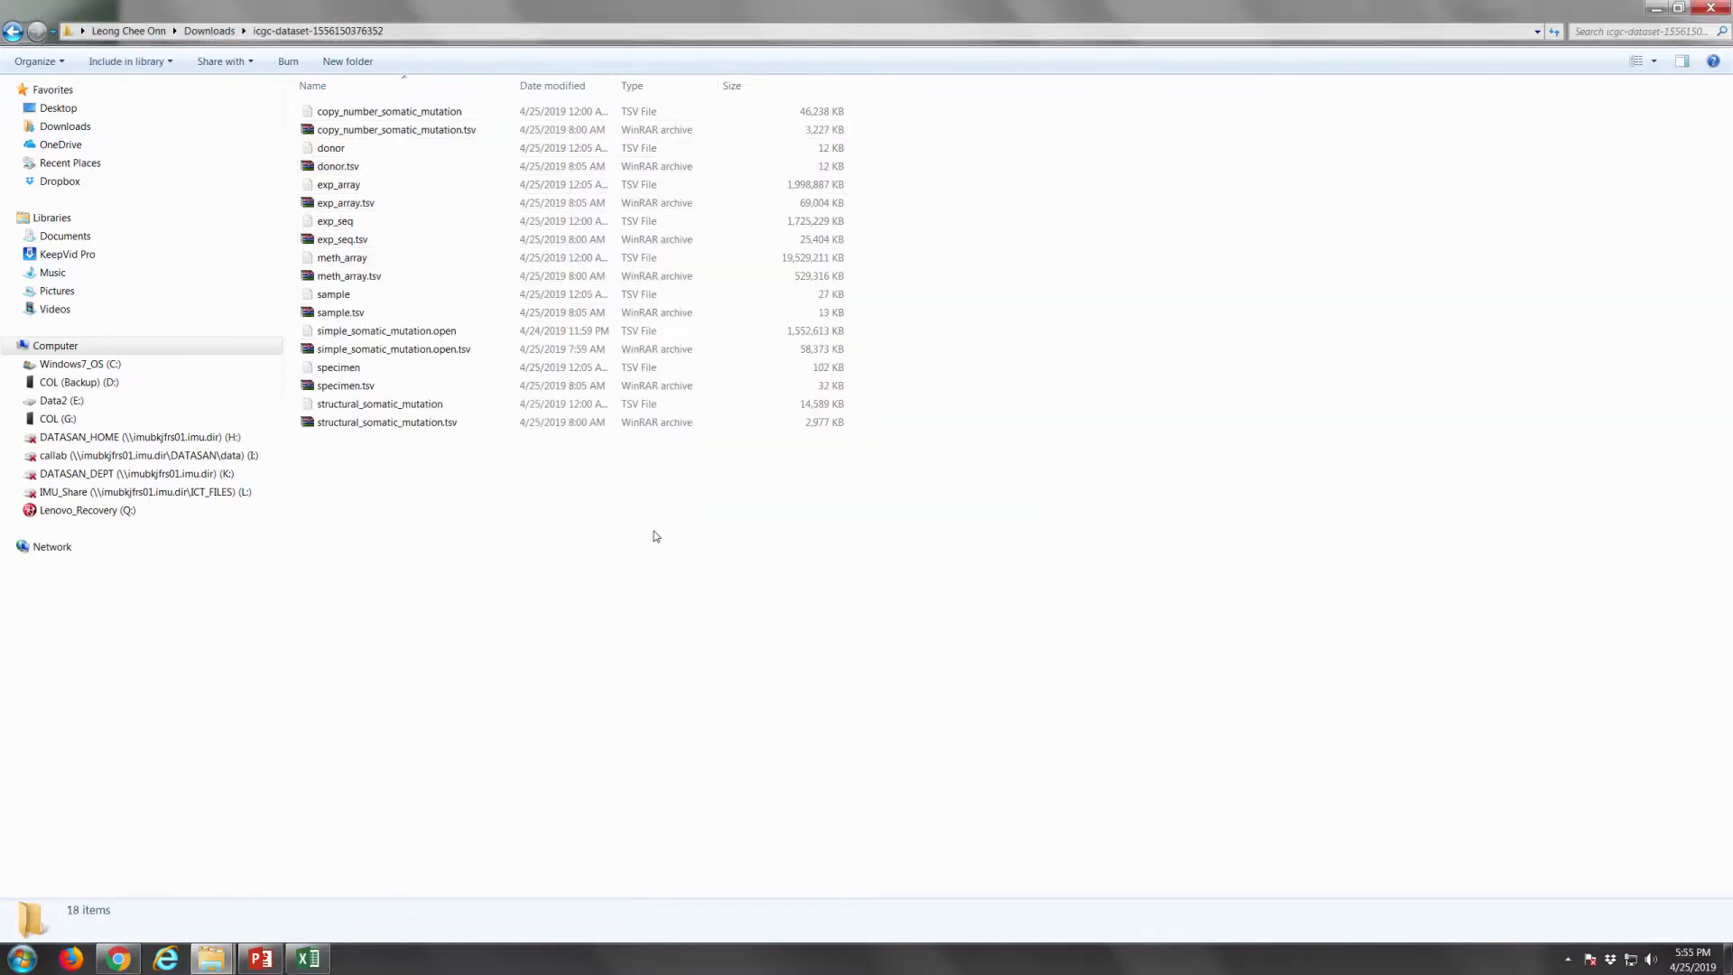
double_click(346, 261)
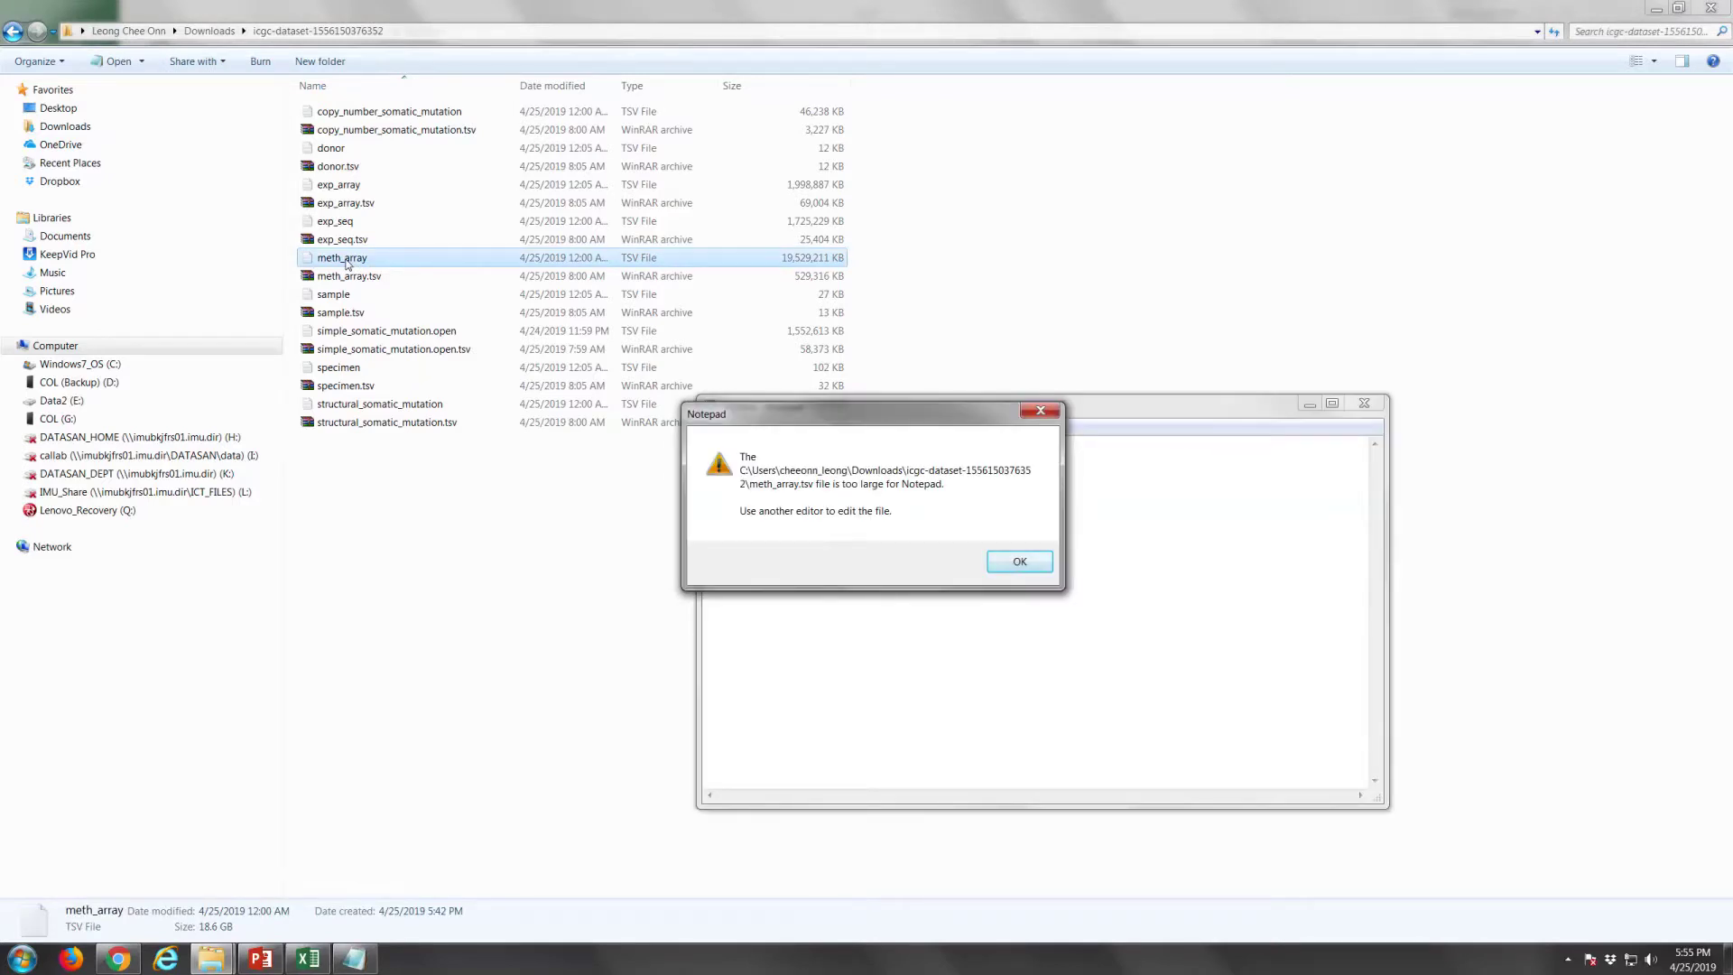
click(1020, 561)
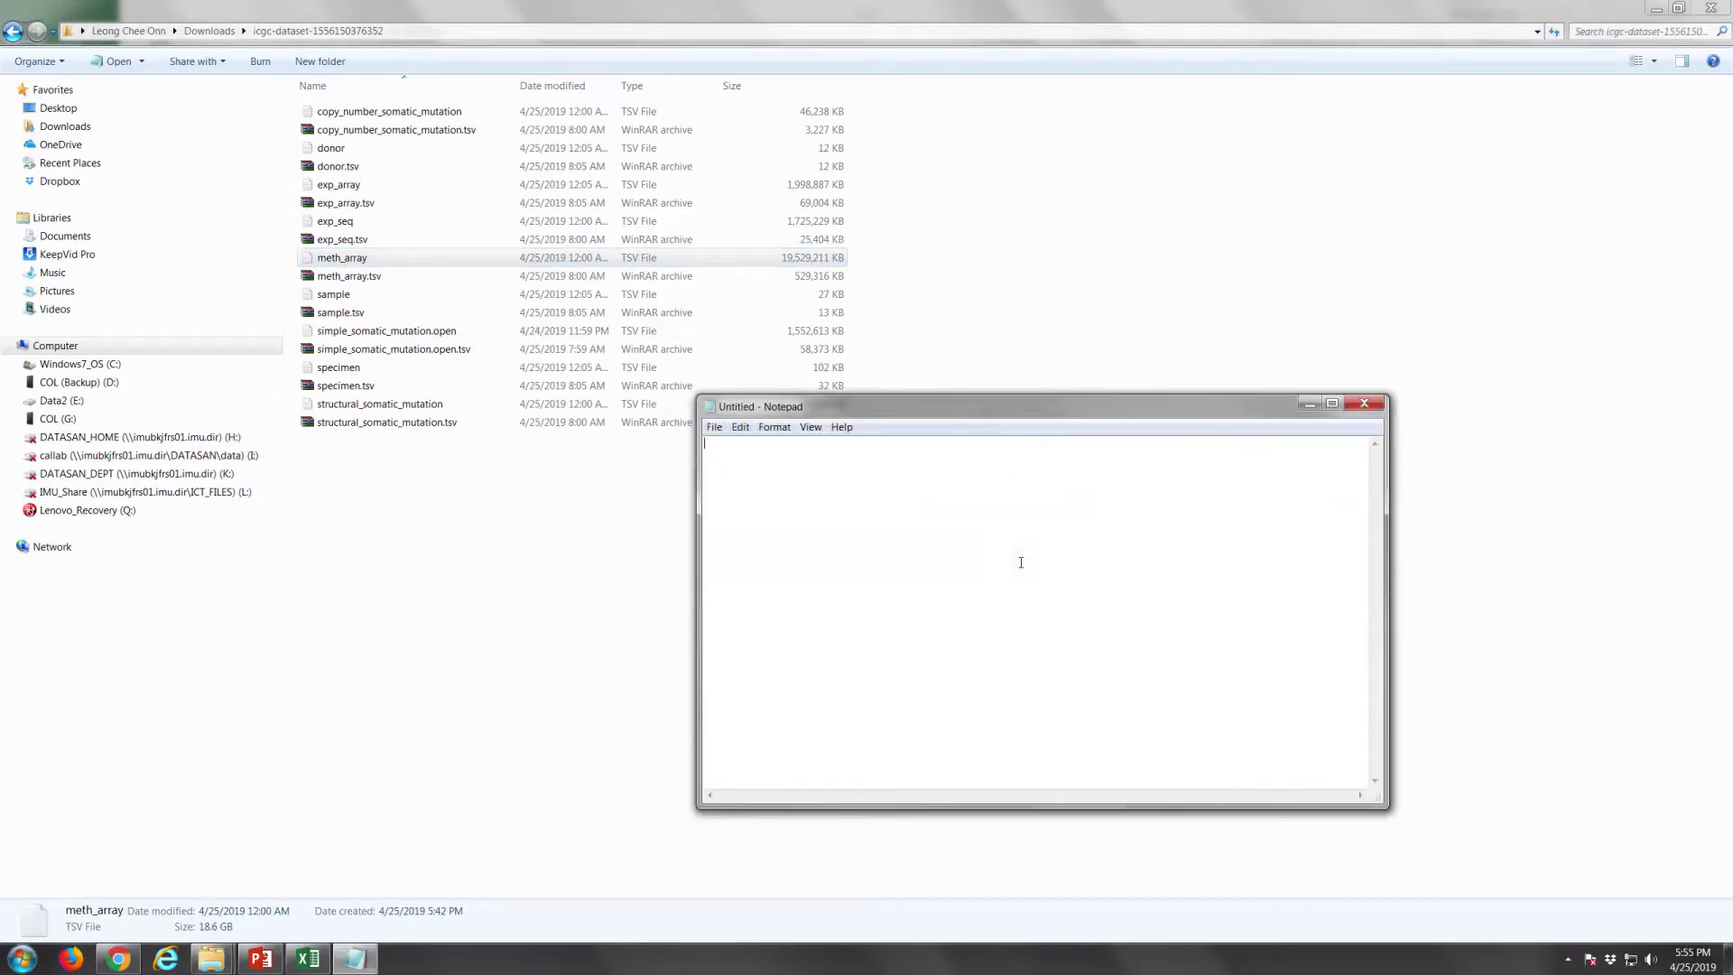
click(1366, 407)
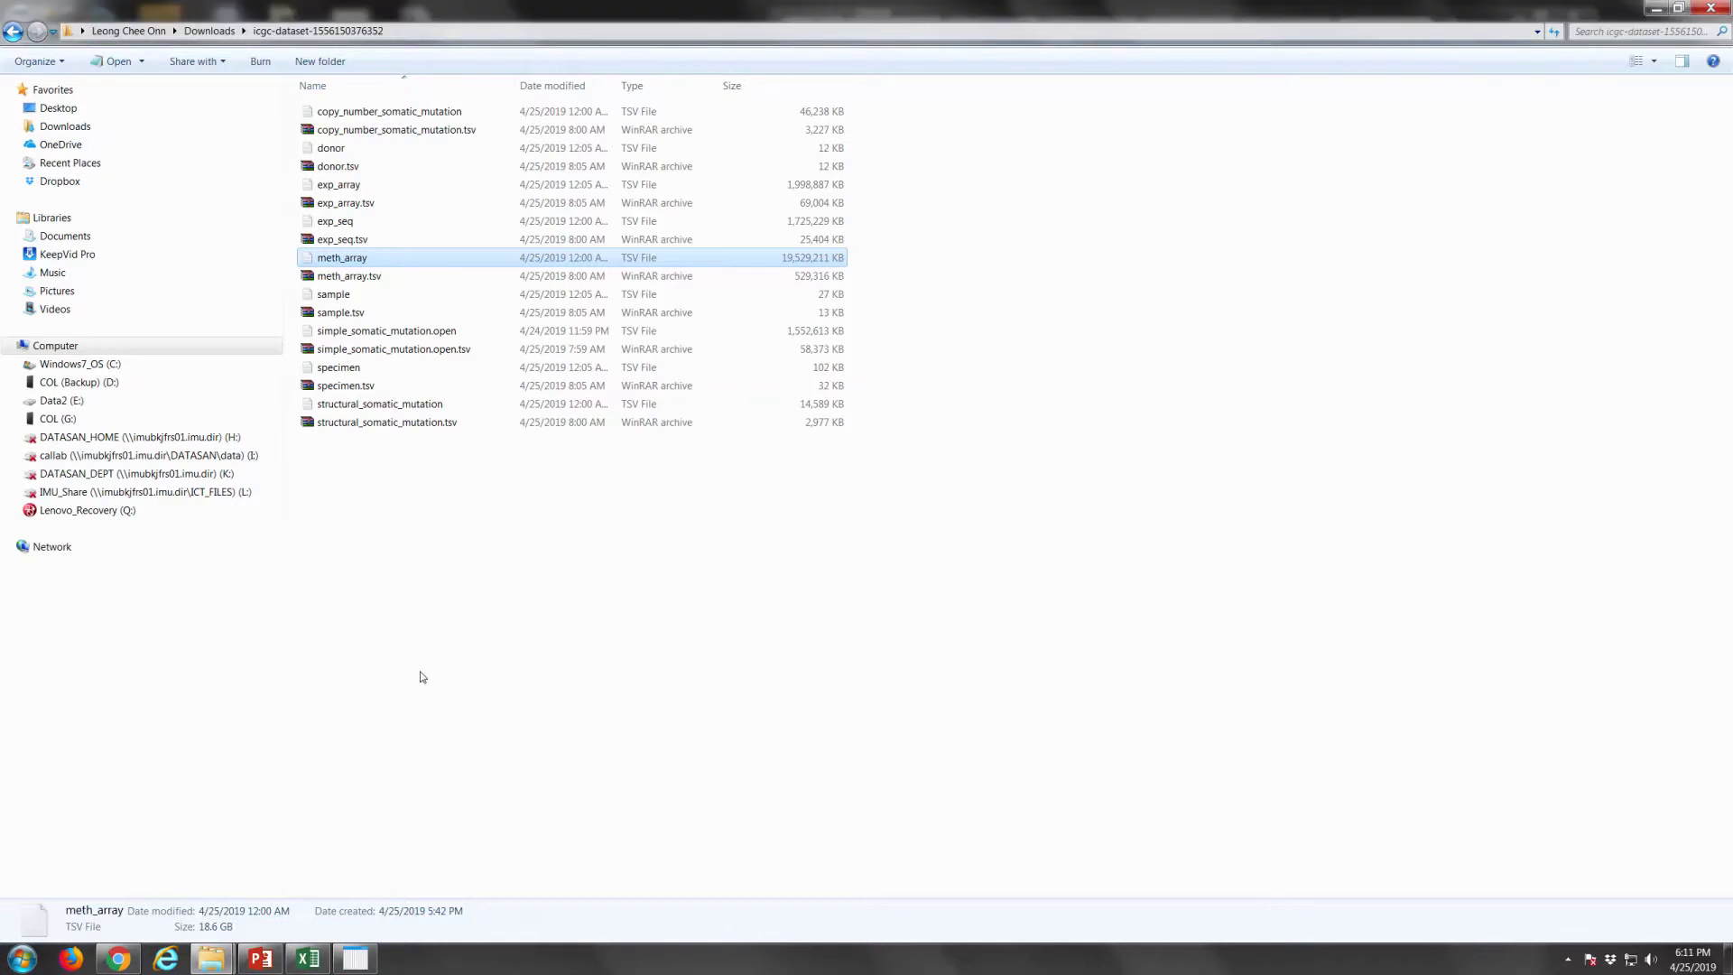
Load the exp_seq TSV file into Delimit
click(355, 958)
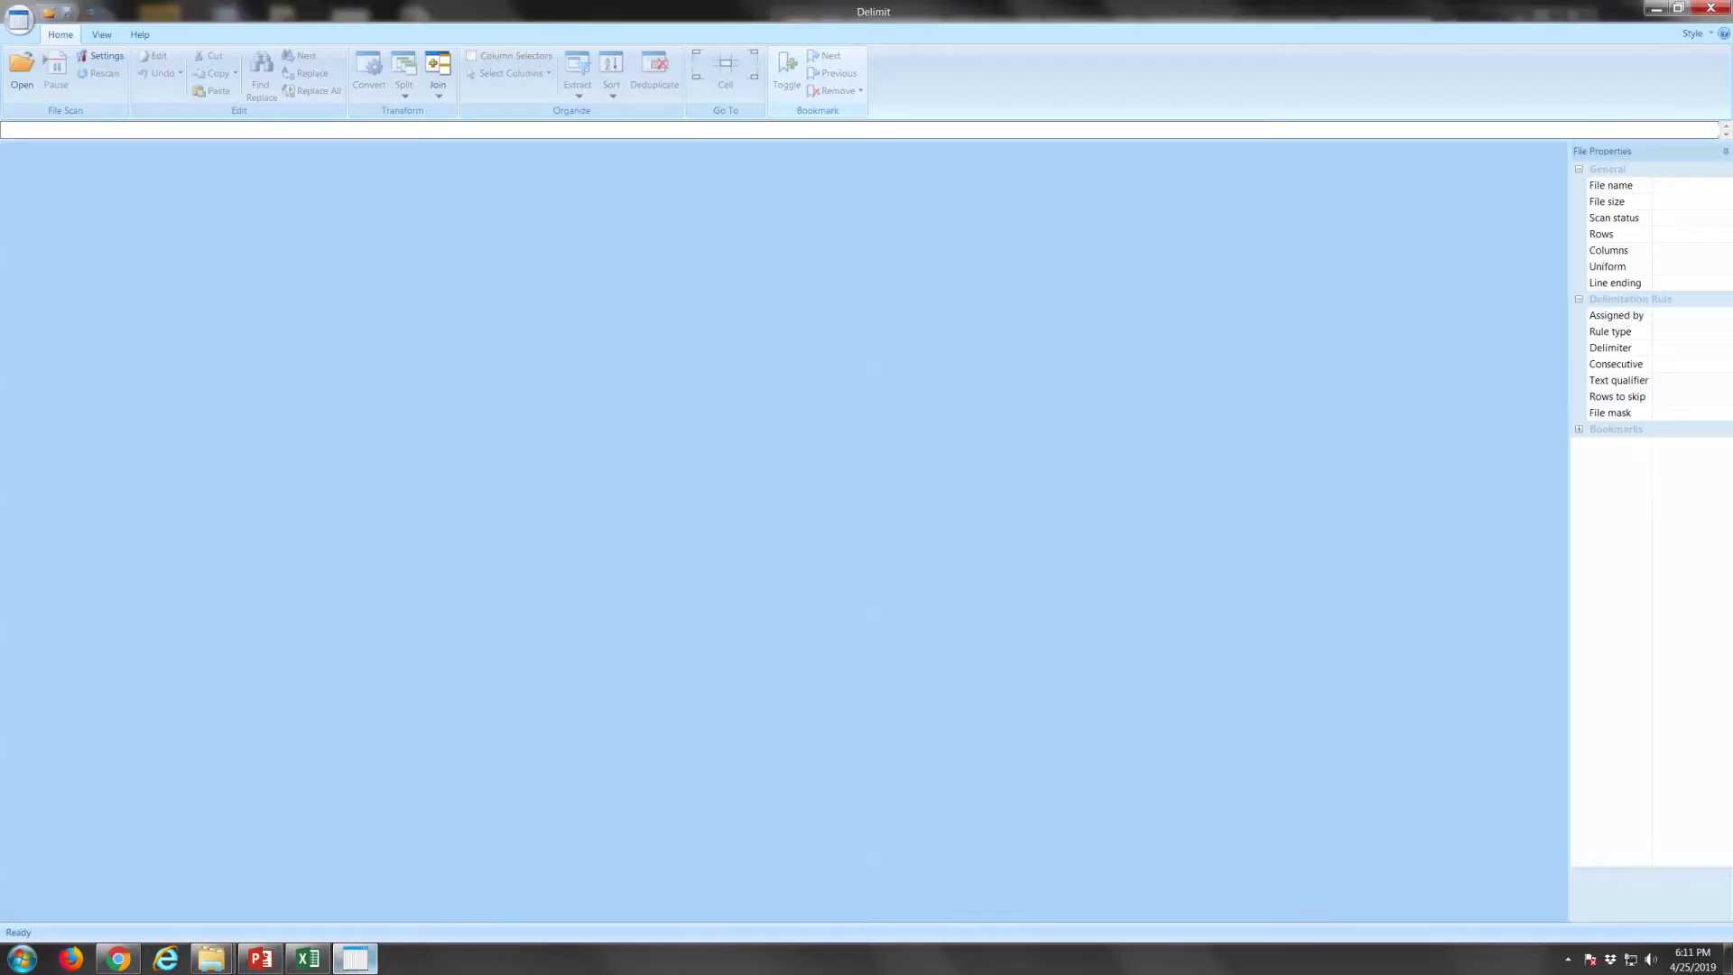
click(22, 67)
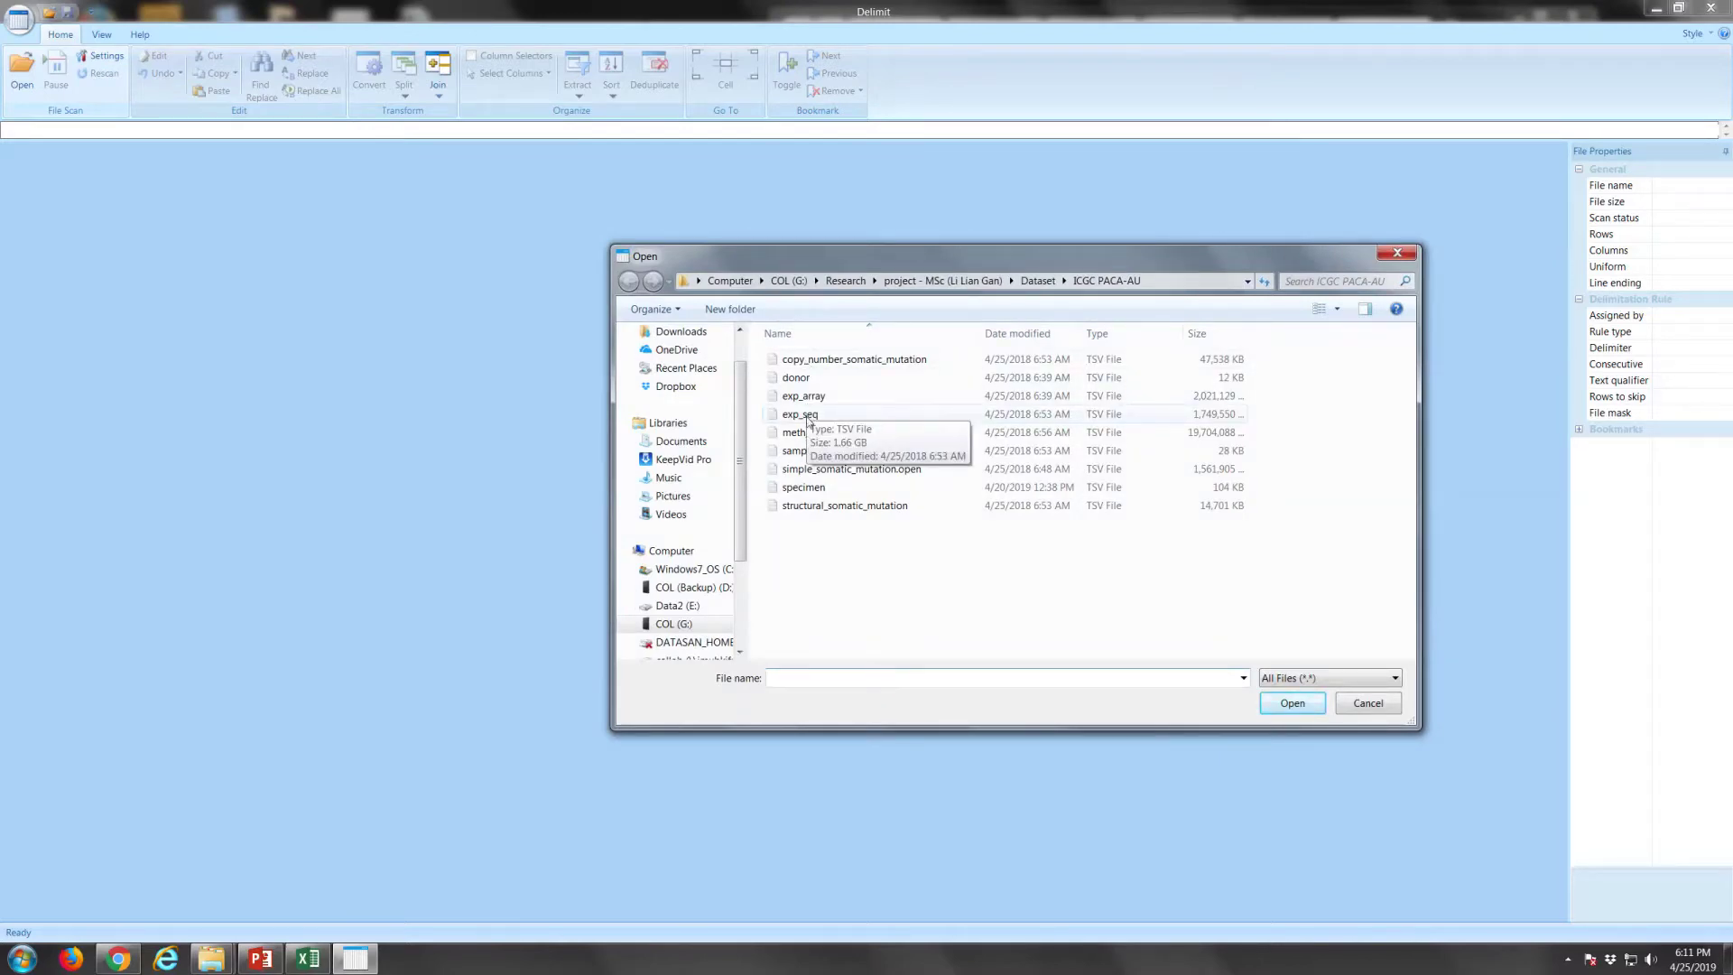
double_click(801, 414)
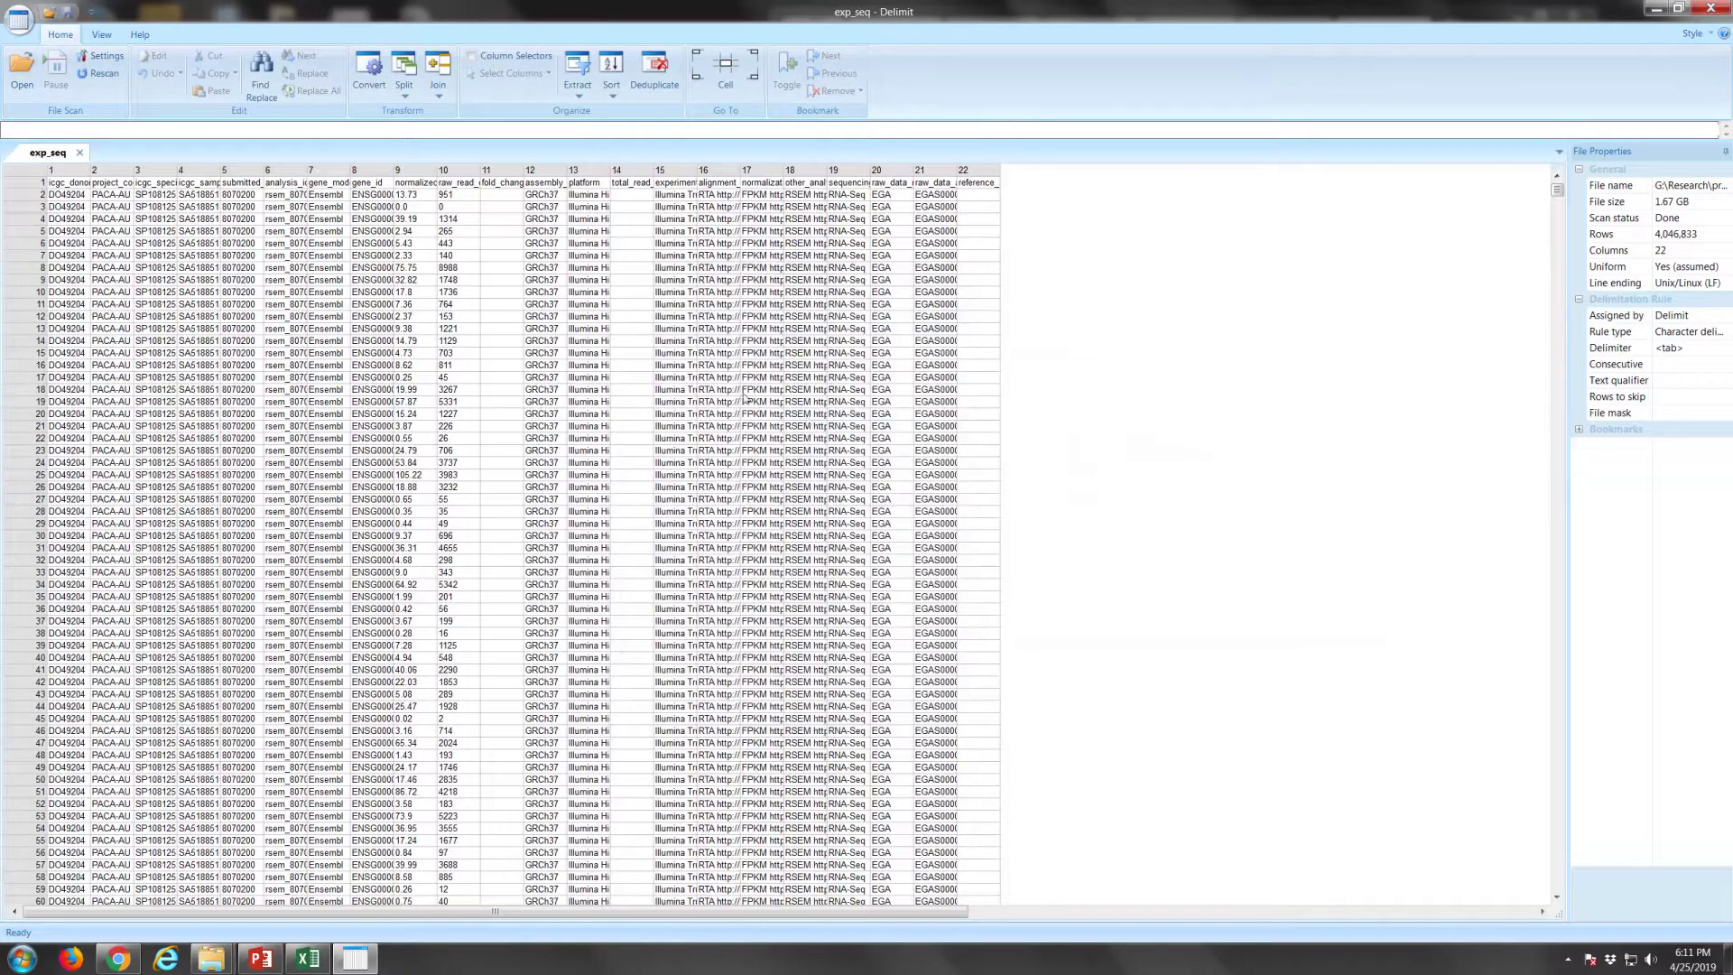
Inspect raw and normalized count values, then scroll to the final rows of exp_seq
click(398, 170)
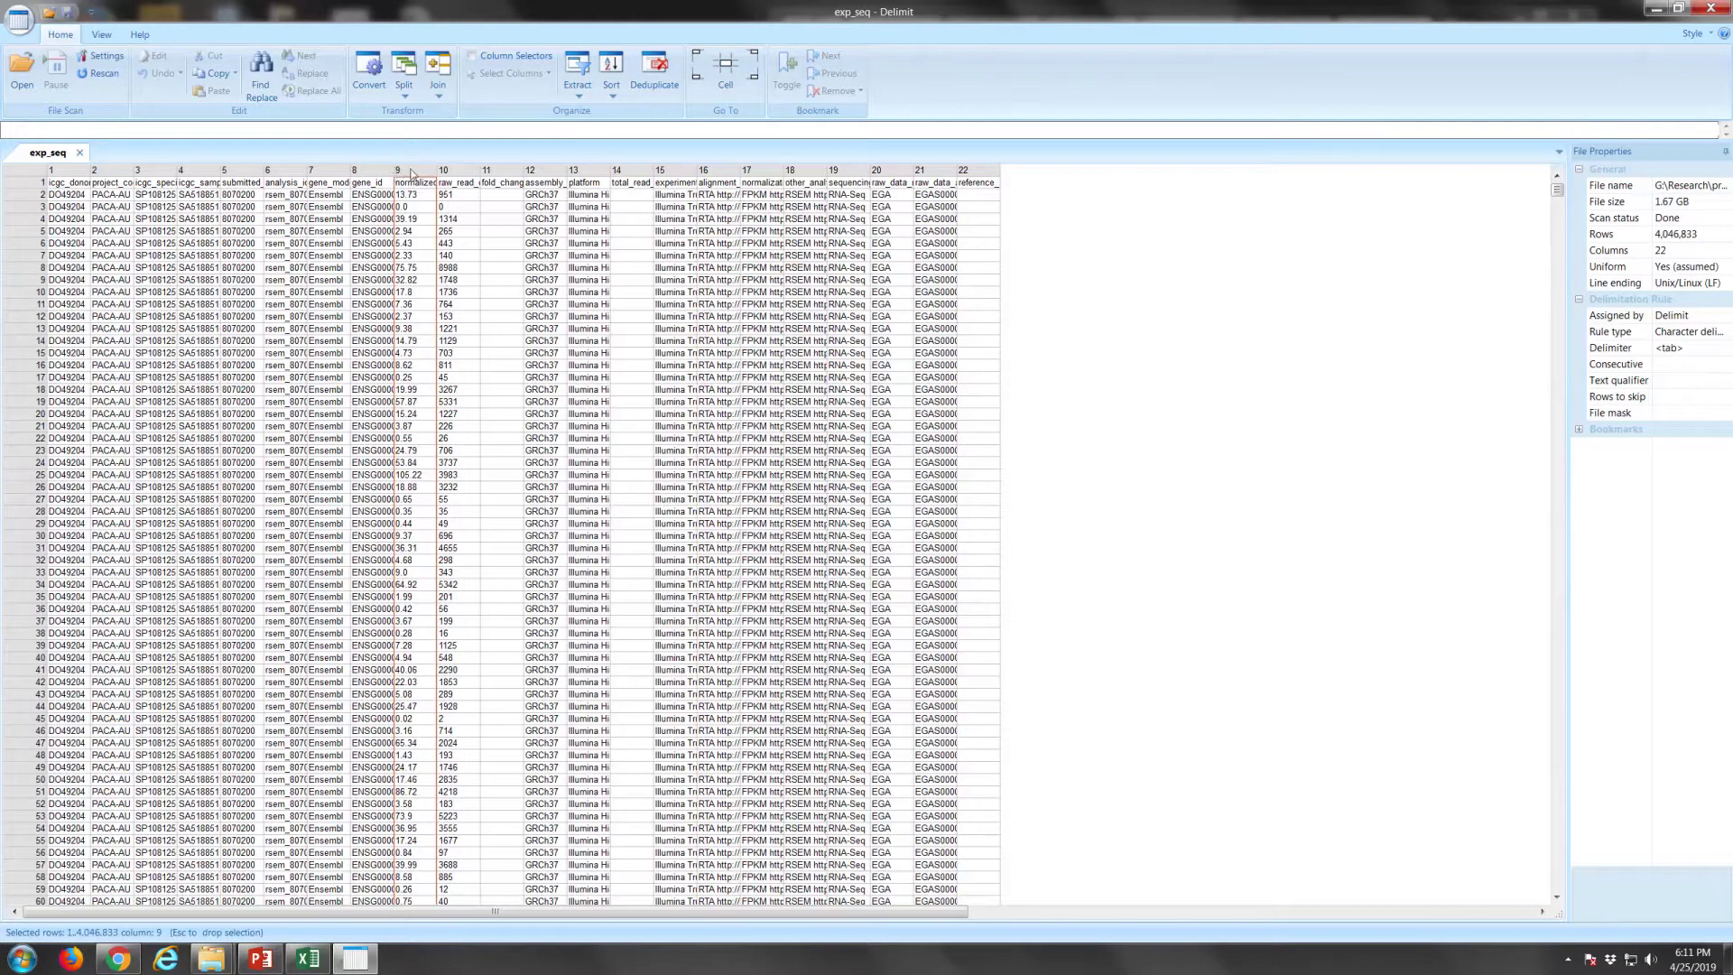
click(477, 306)
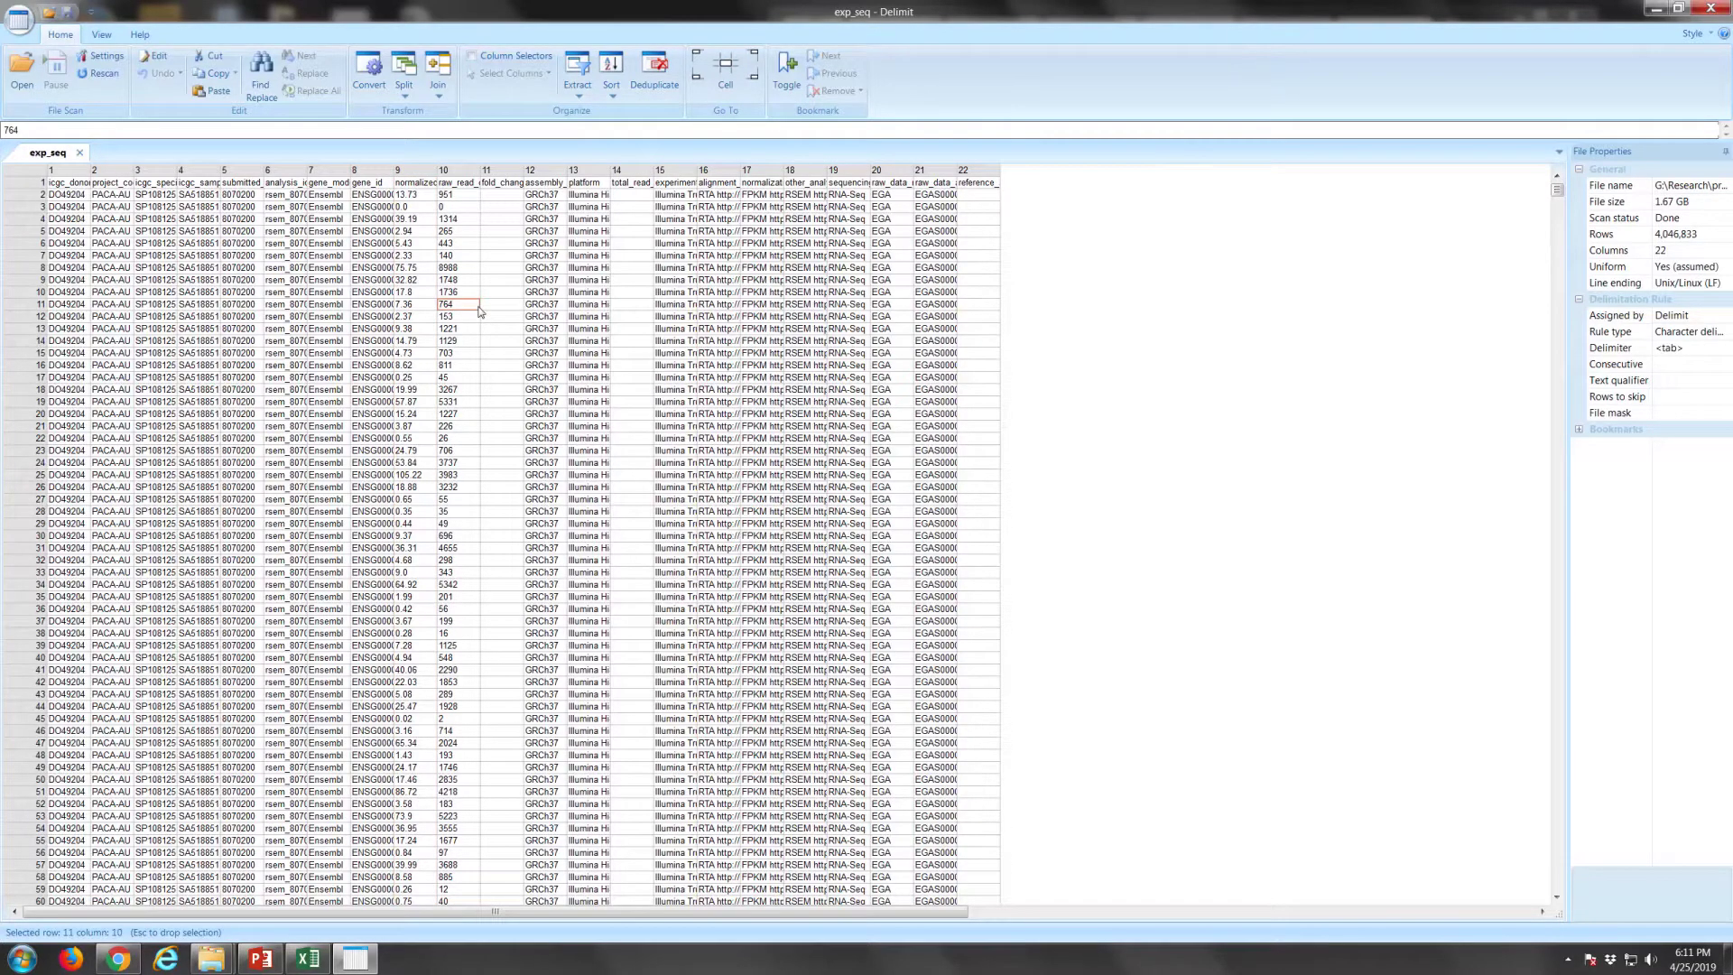
click(402, 377)
scroll(940, 510, down, 5)
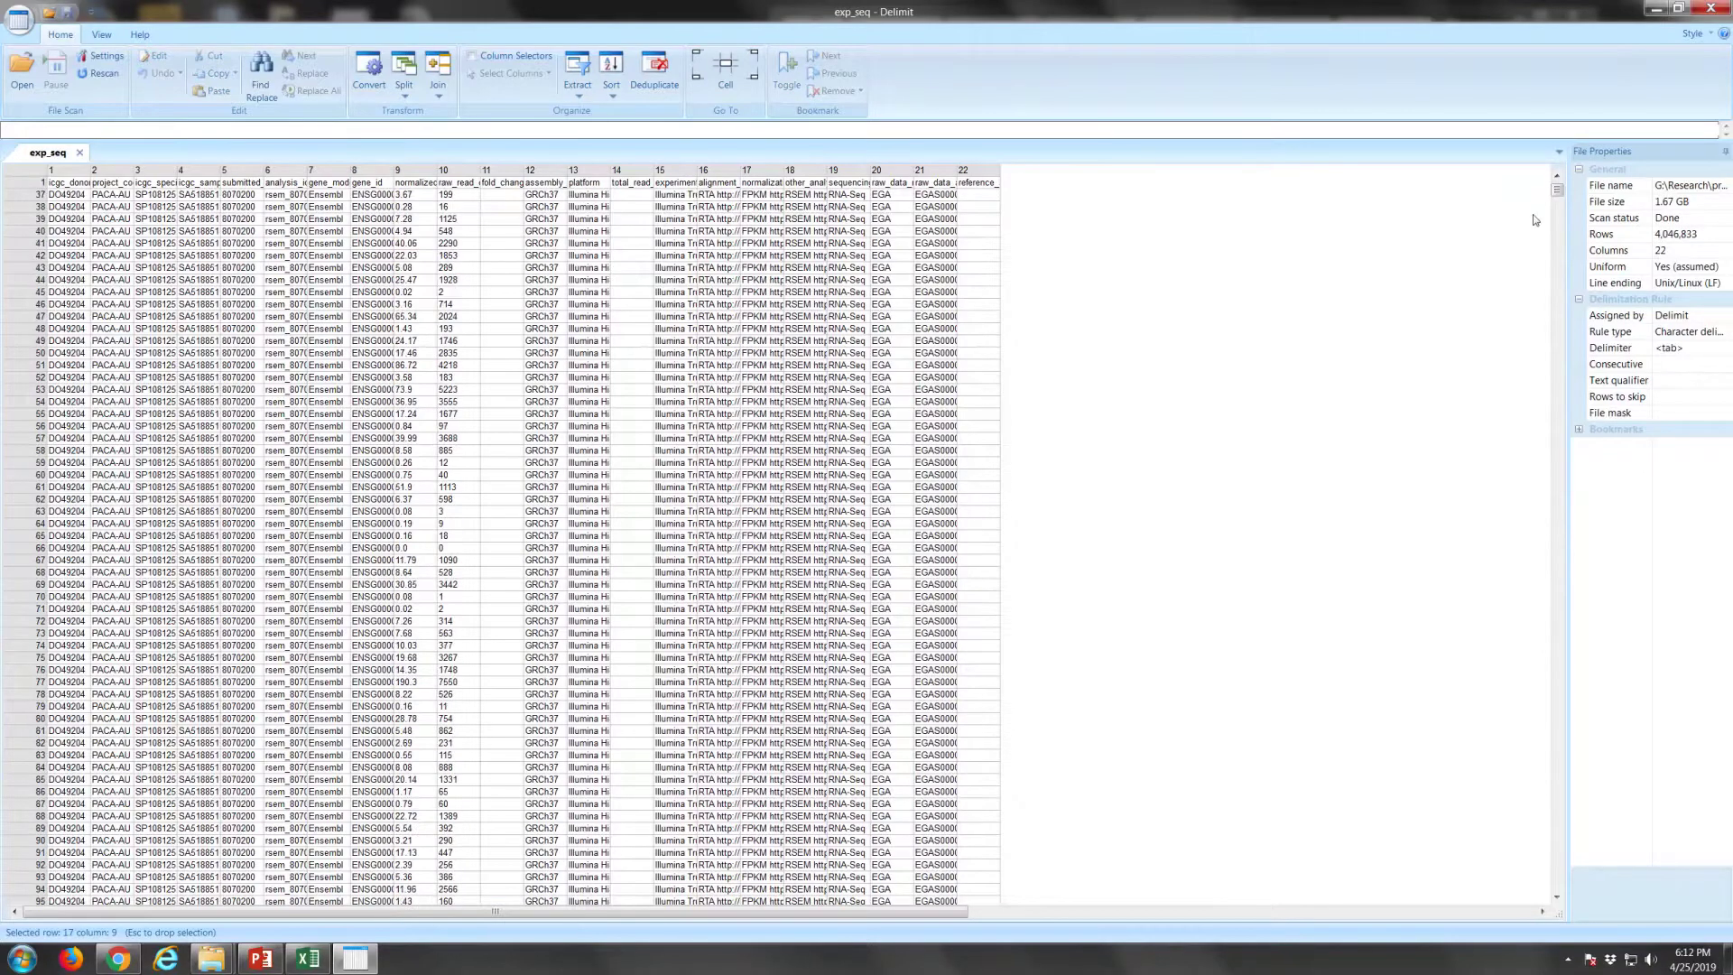
drag(1557, 192, 1551, 896)
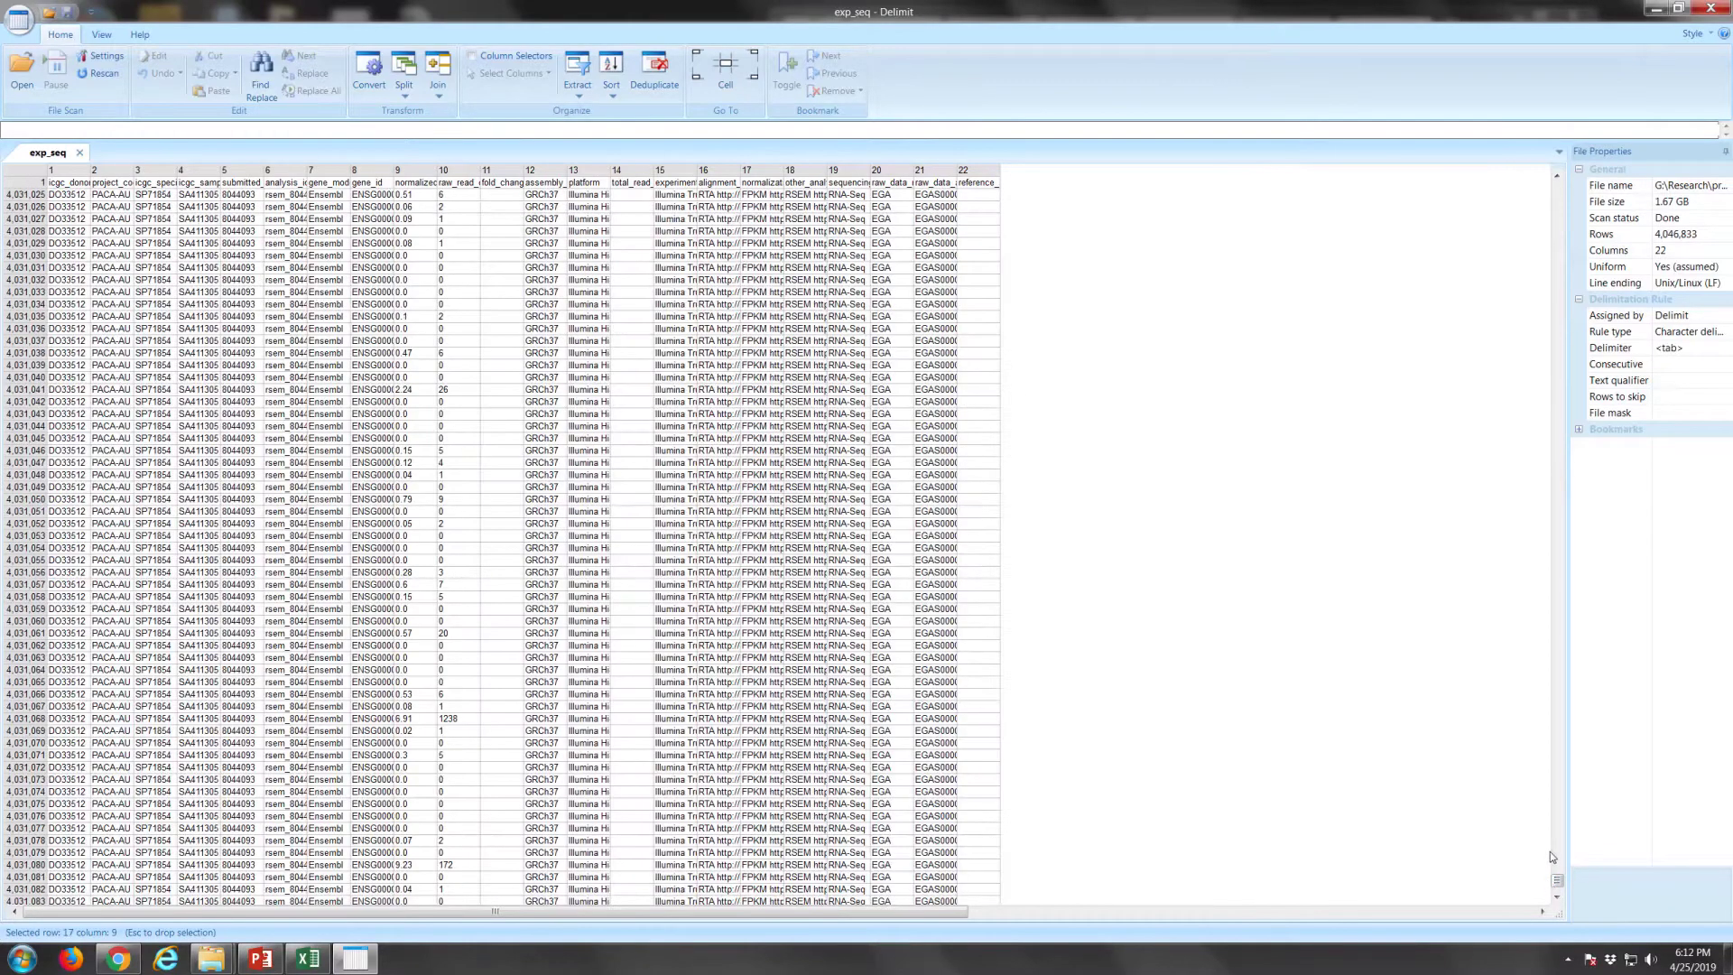
click(1557, 897)
click(1557, 897)
click(1557, 897)
click(1557, 897)
click(1556, 896)
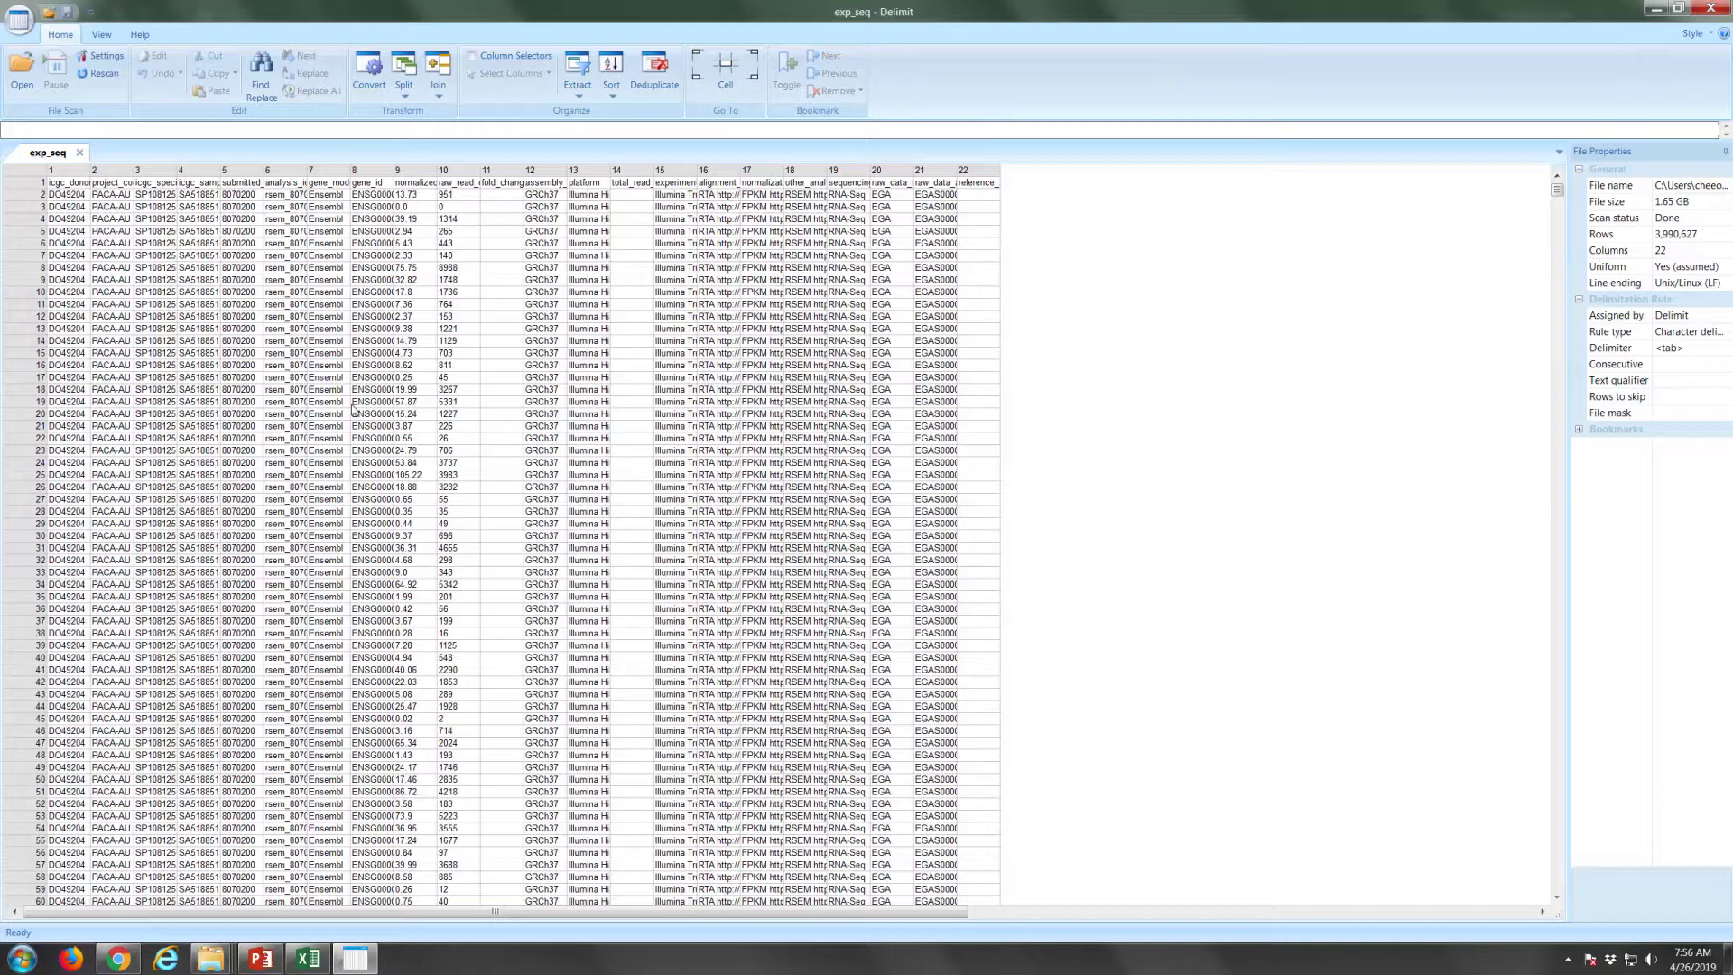
Remove the donor ID, project code, specimen ID and ICGC sample ID columns
click(73, 172)
right_click(73, 172)
click(110, 289)
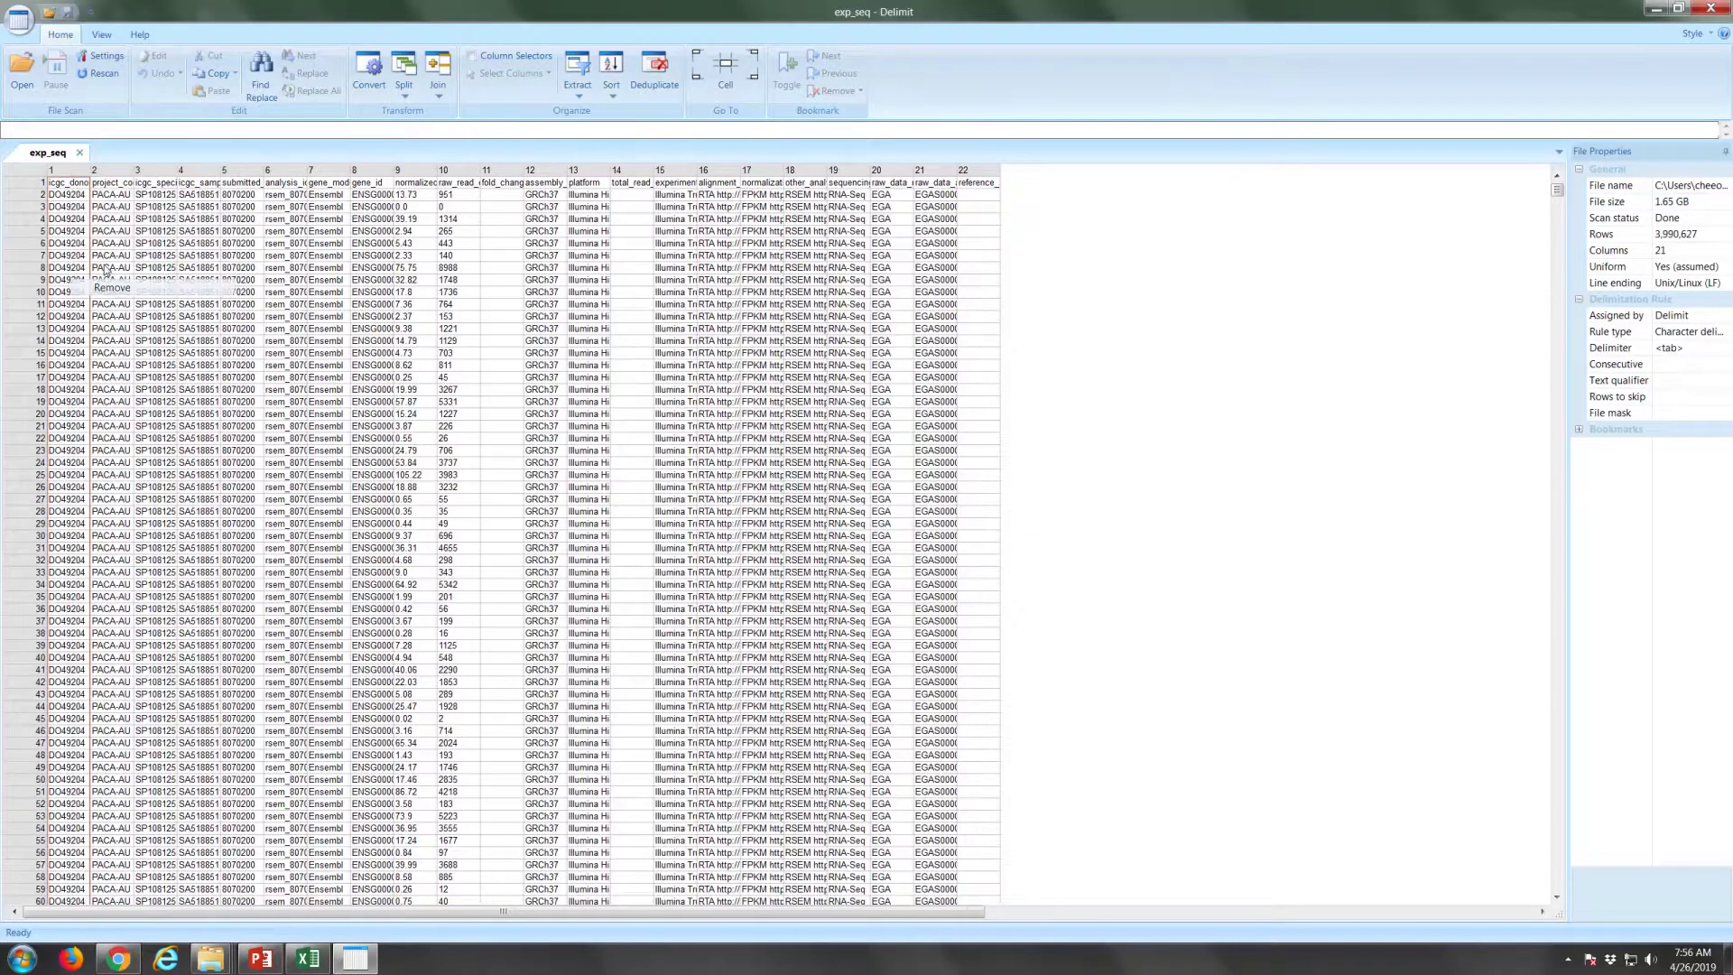
click(80, 170)
right_click(79, 171)
click(101, 285)
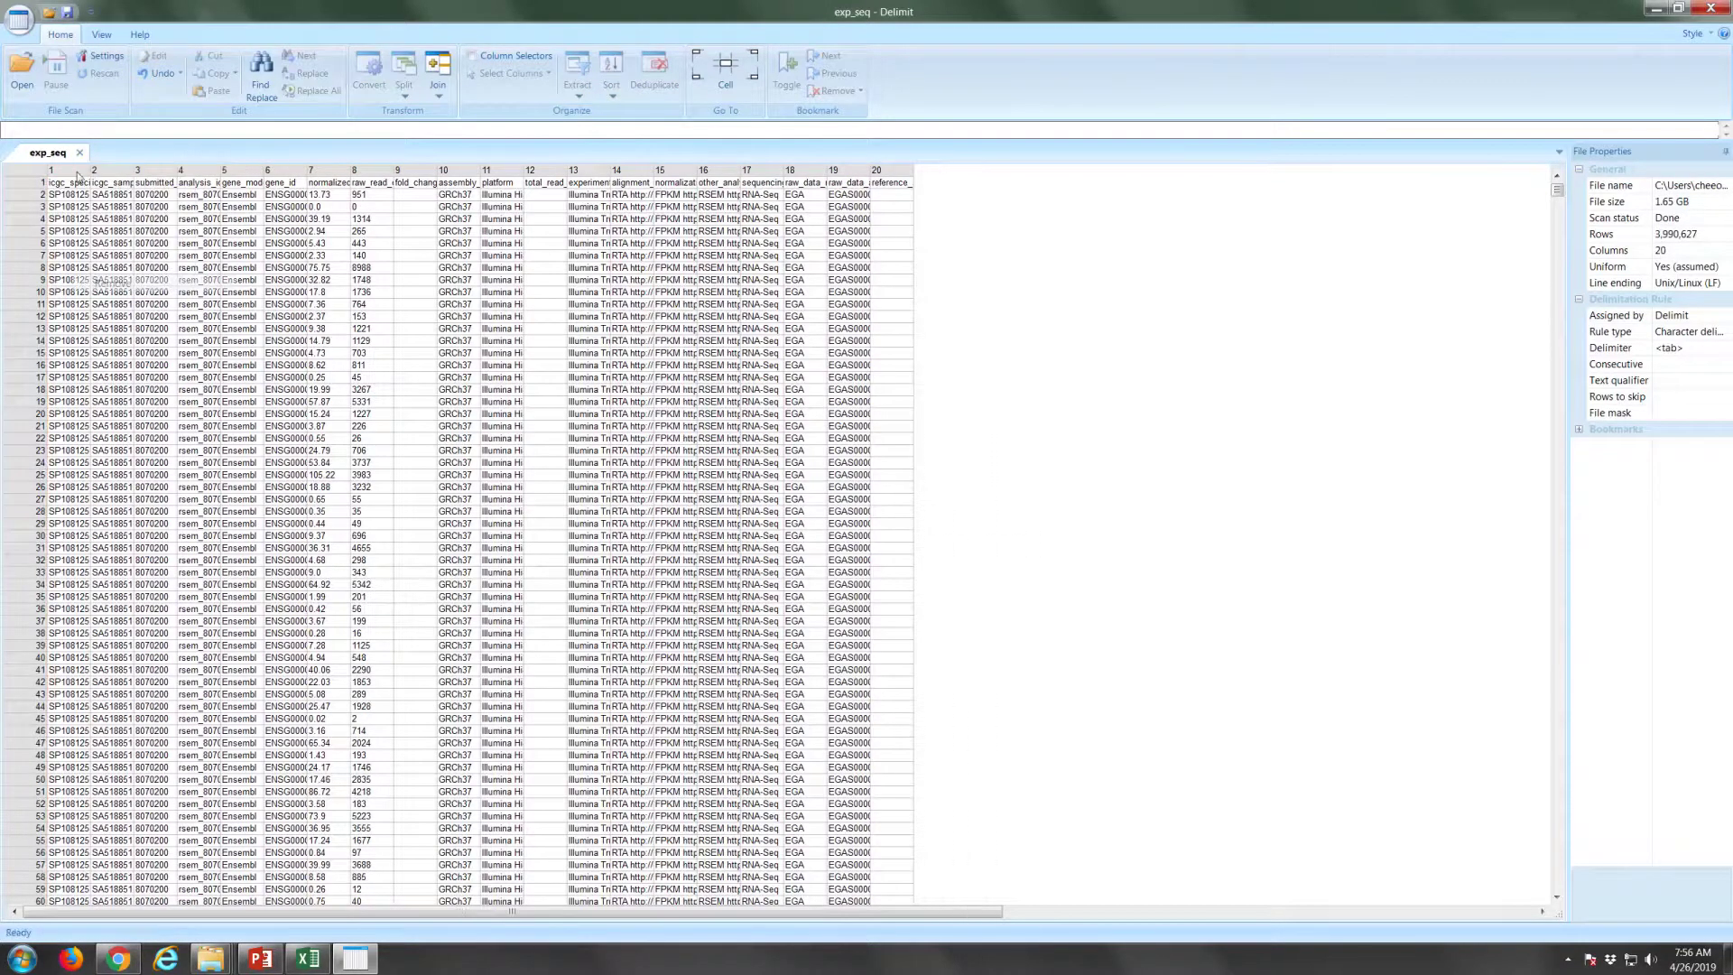
click(74, 170)
right_click(74, 170)
click(104, 285)
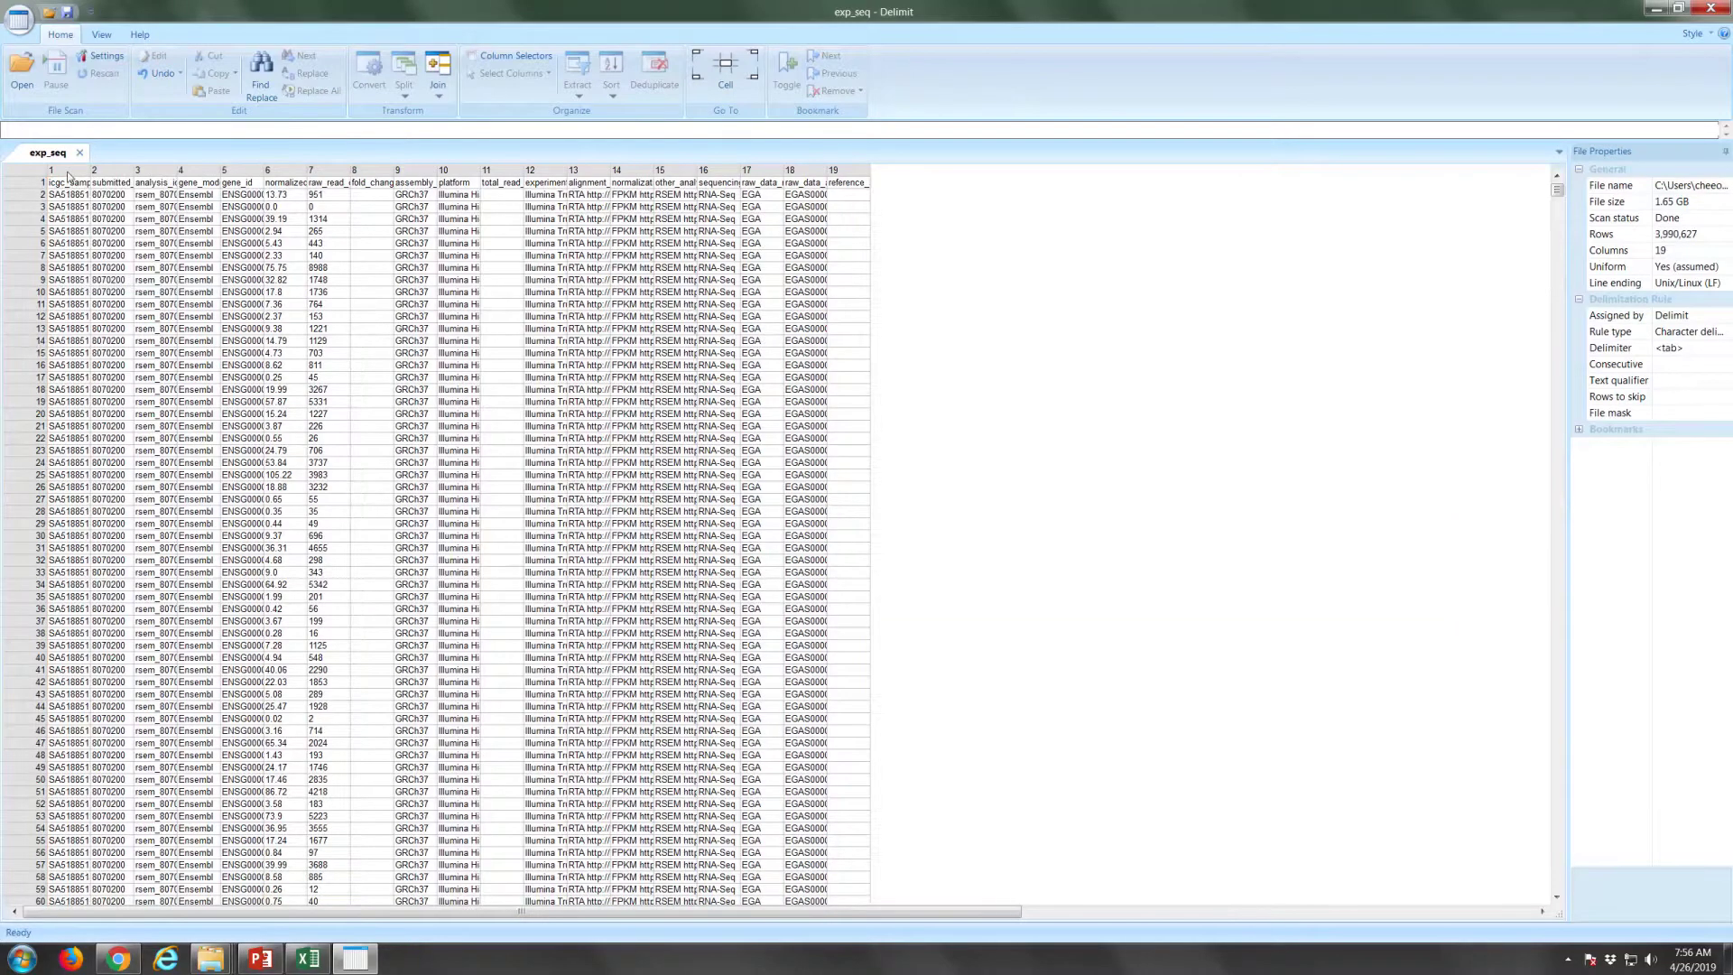
click(74, 171)
right_click(77, 172)
click(101, 290)
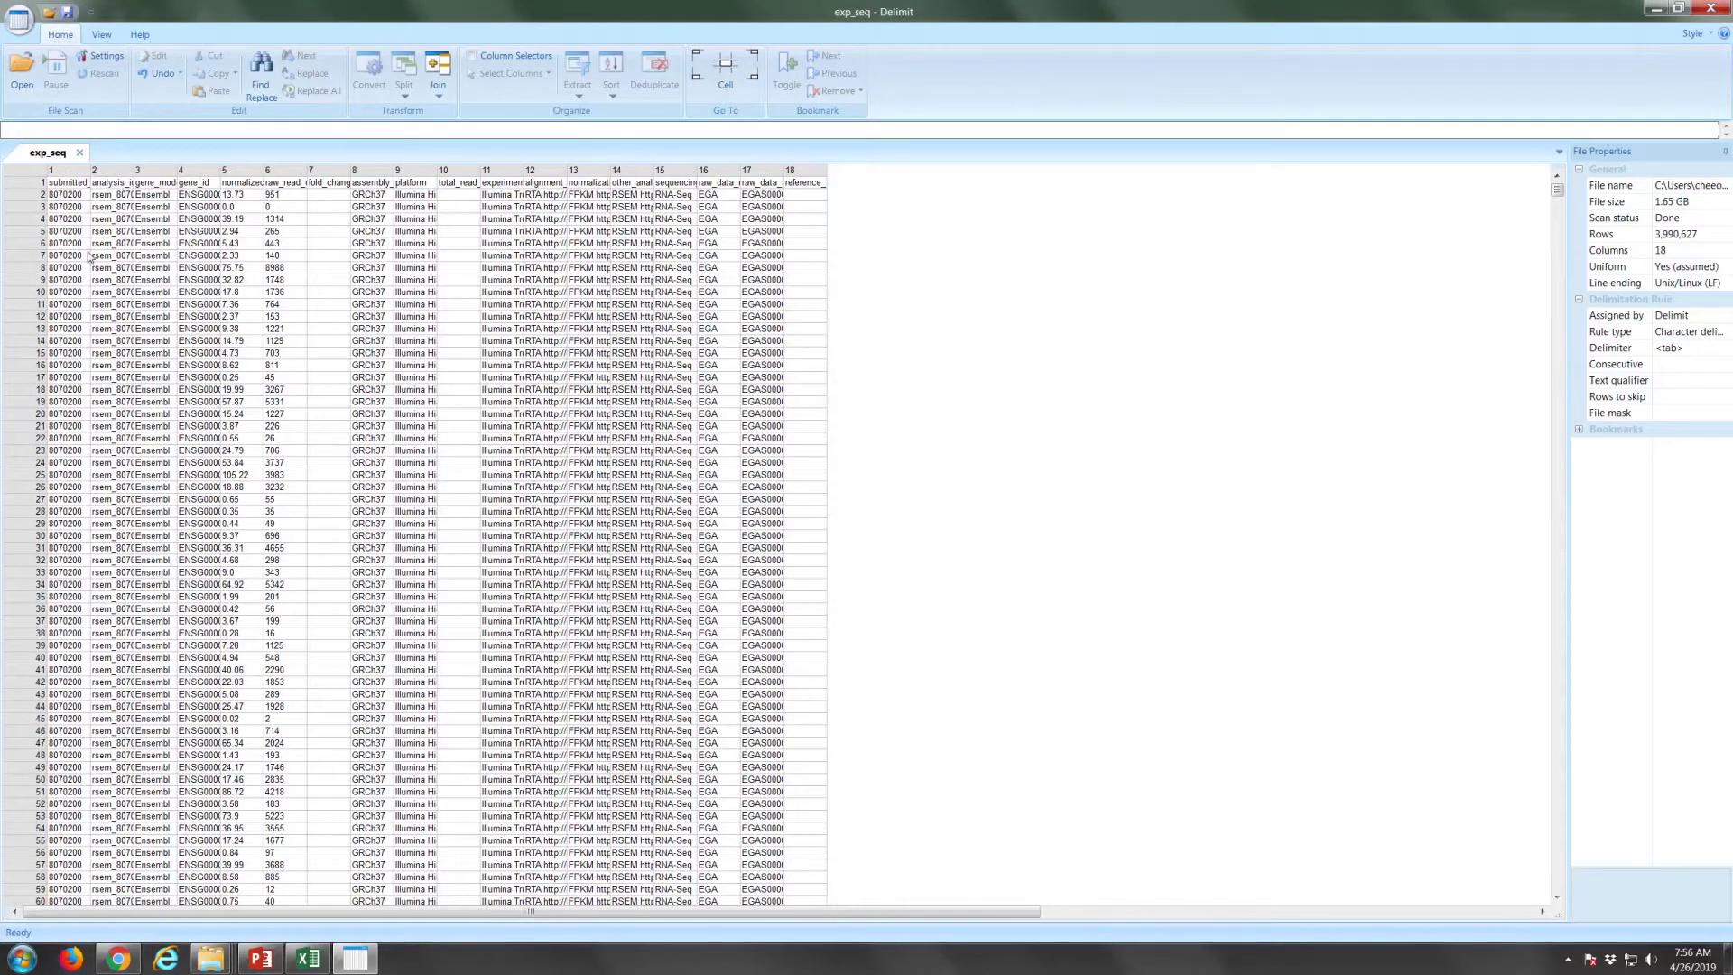
click(78, 186)
Remove the submitted analysis ID, gene model, raw read count, fold change, assembly version and platform columns
click(103, 172)
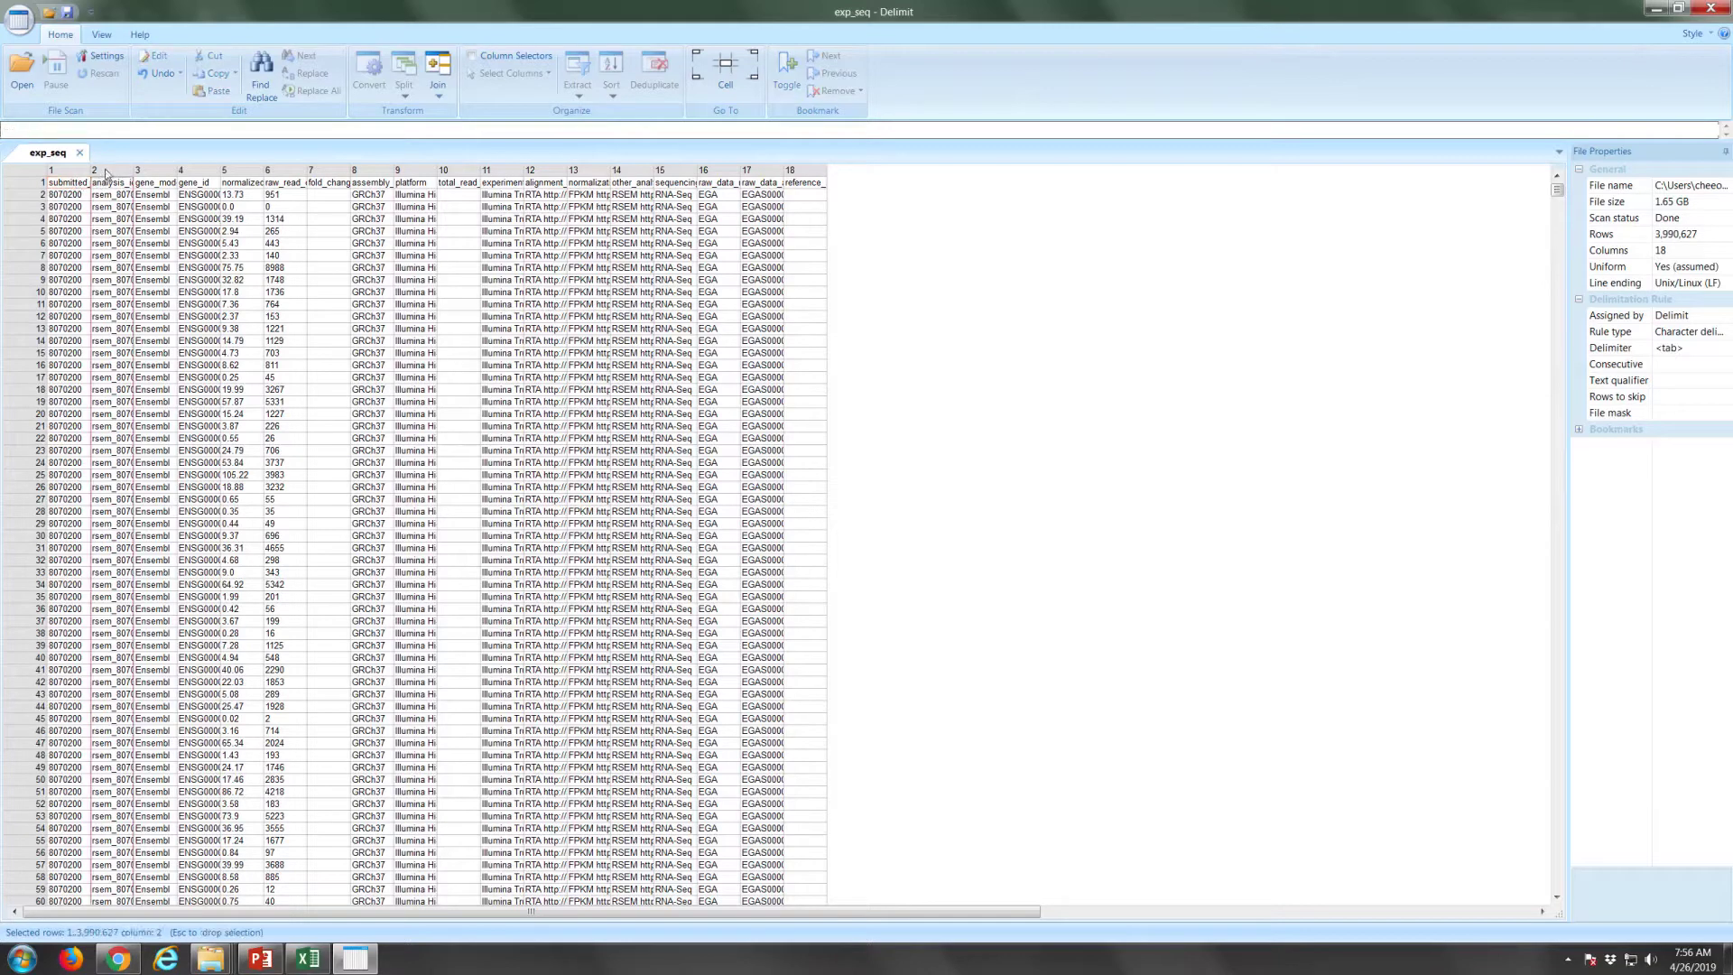
right_click(105, 173)
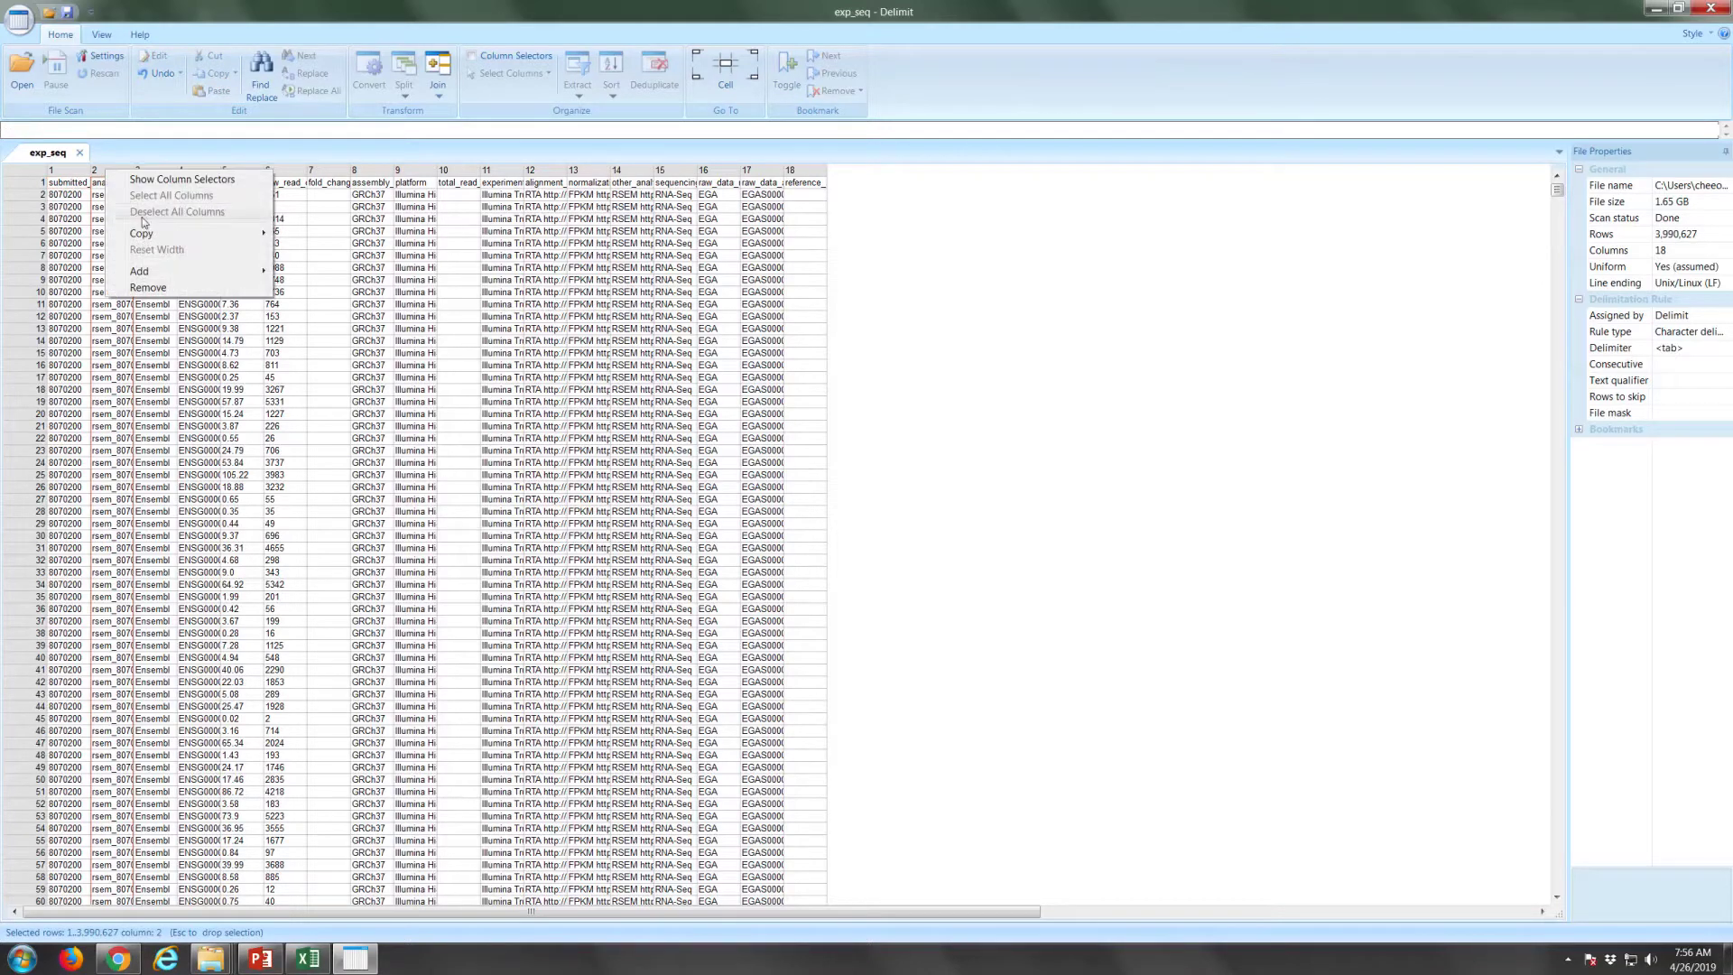
click(143, 287)
click(106, 172)
right_click(105, 173)
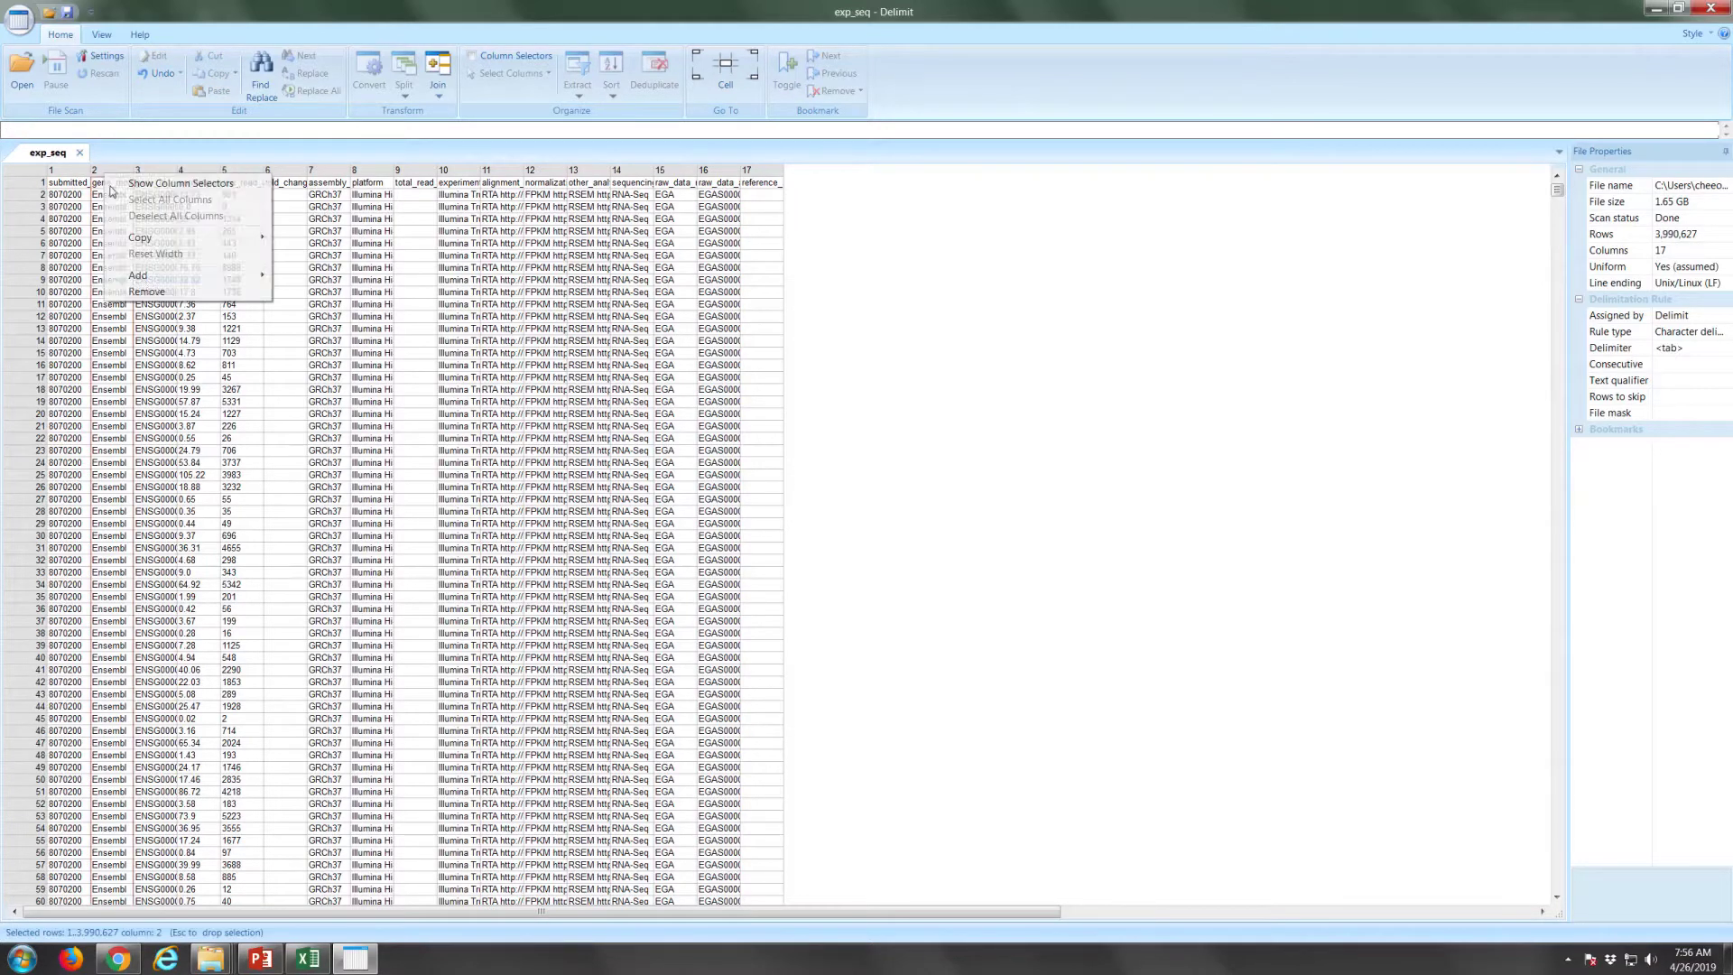
click(143, 291)
click(189, 170)
right_click(188, 170)
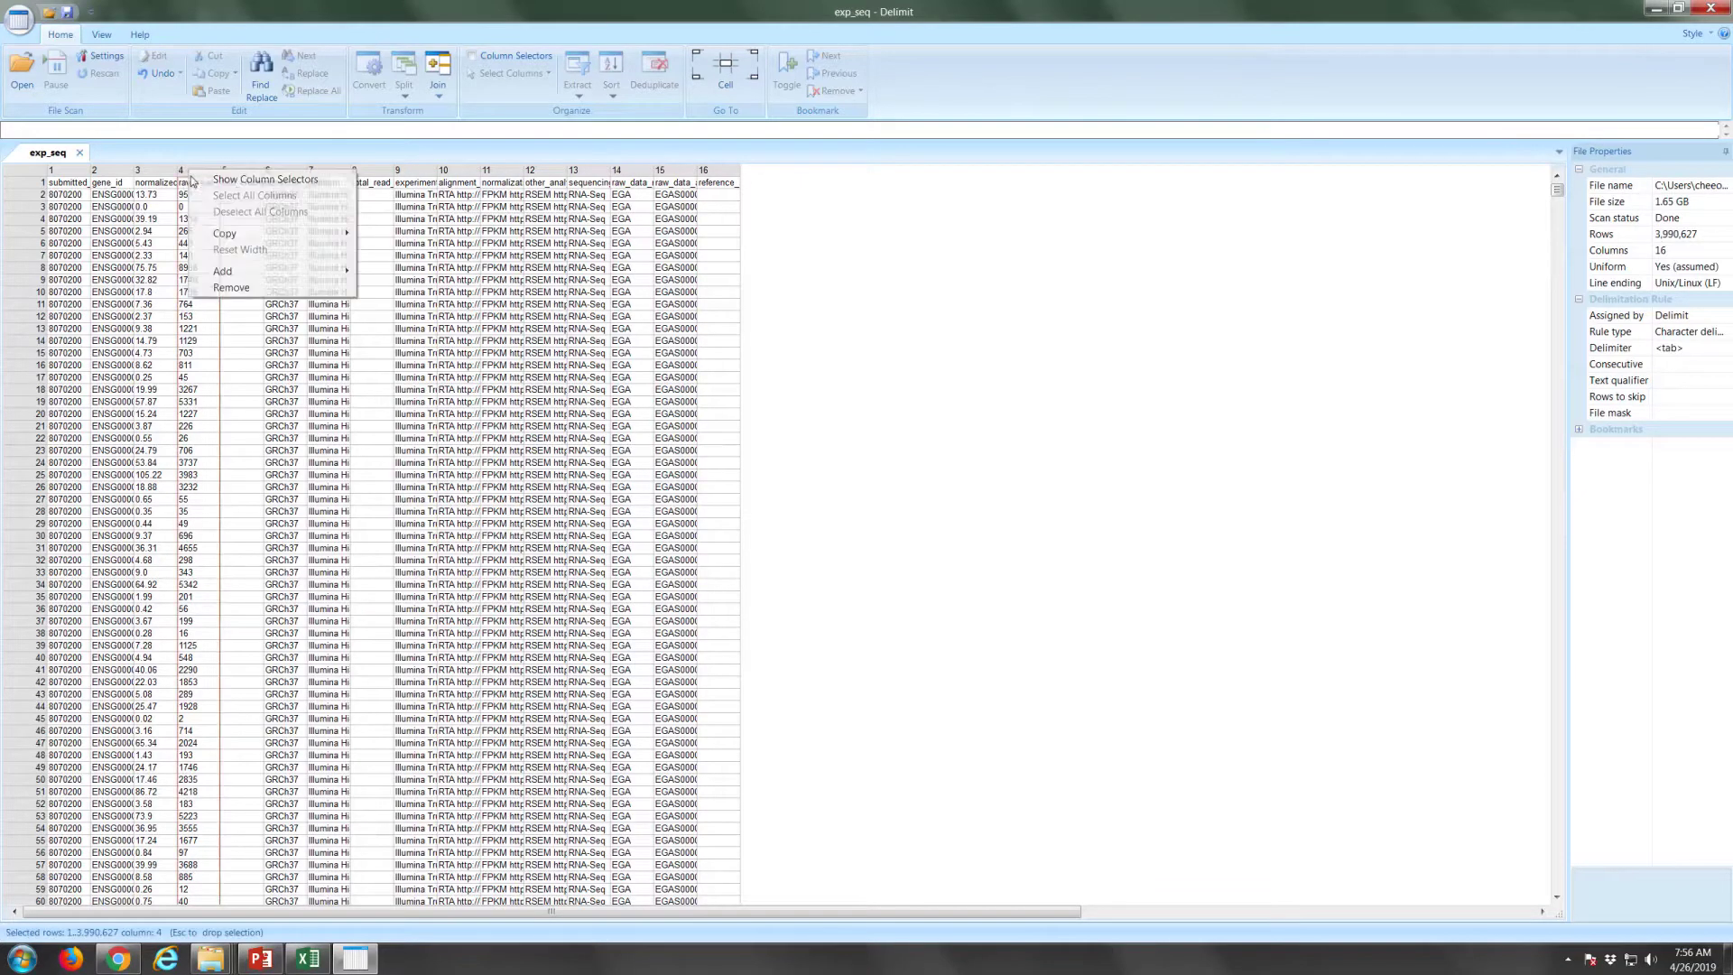
click(237, 288)
click(200, 171)
right_click(199, 174)
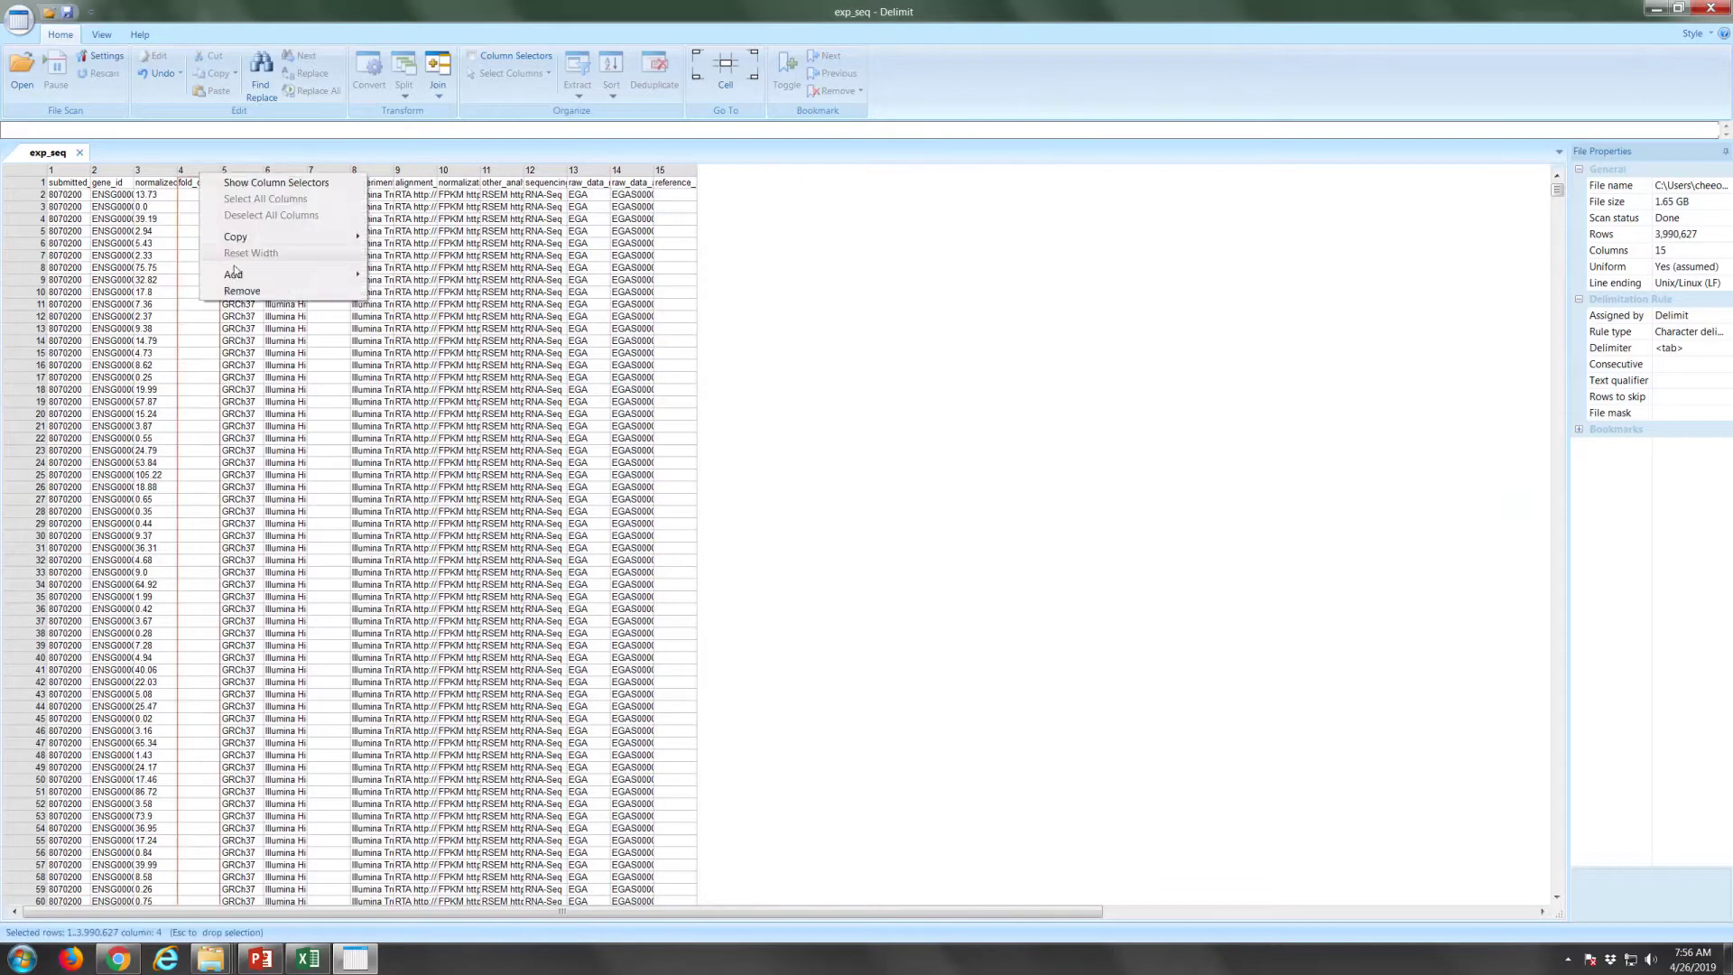
click(237, 290)
click(199, 172)
right_click(199, 173)
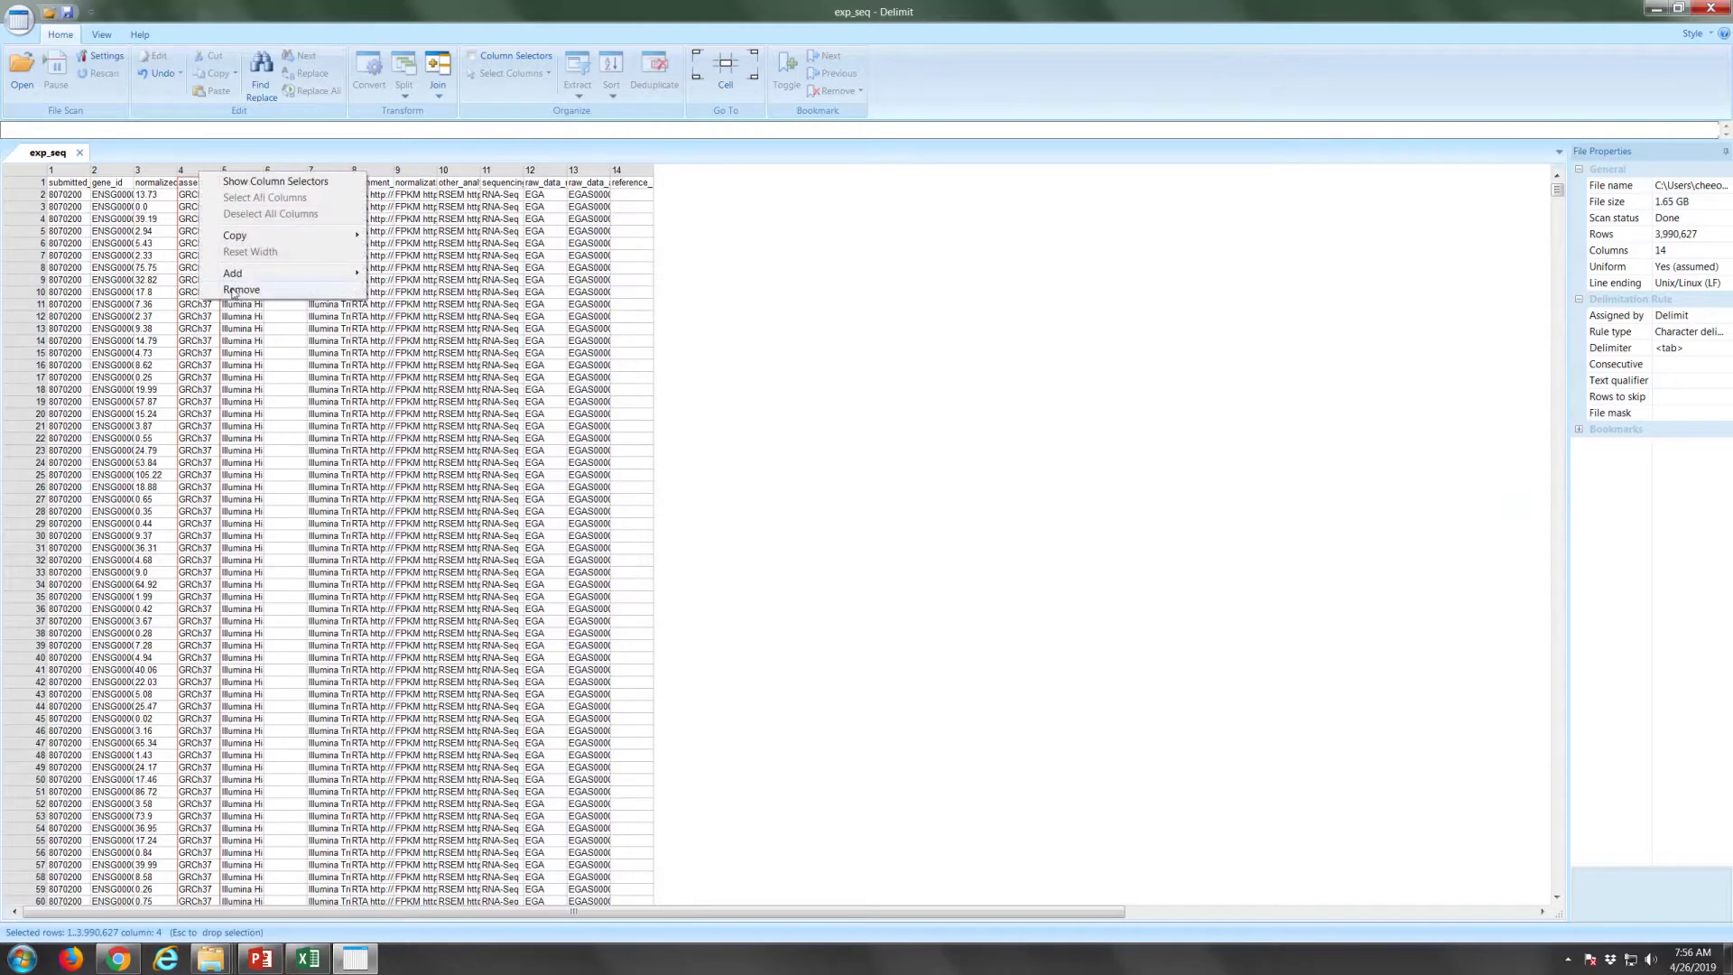
click(238, 290)
click(200, 171)
right_click(200, 172)
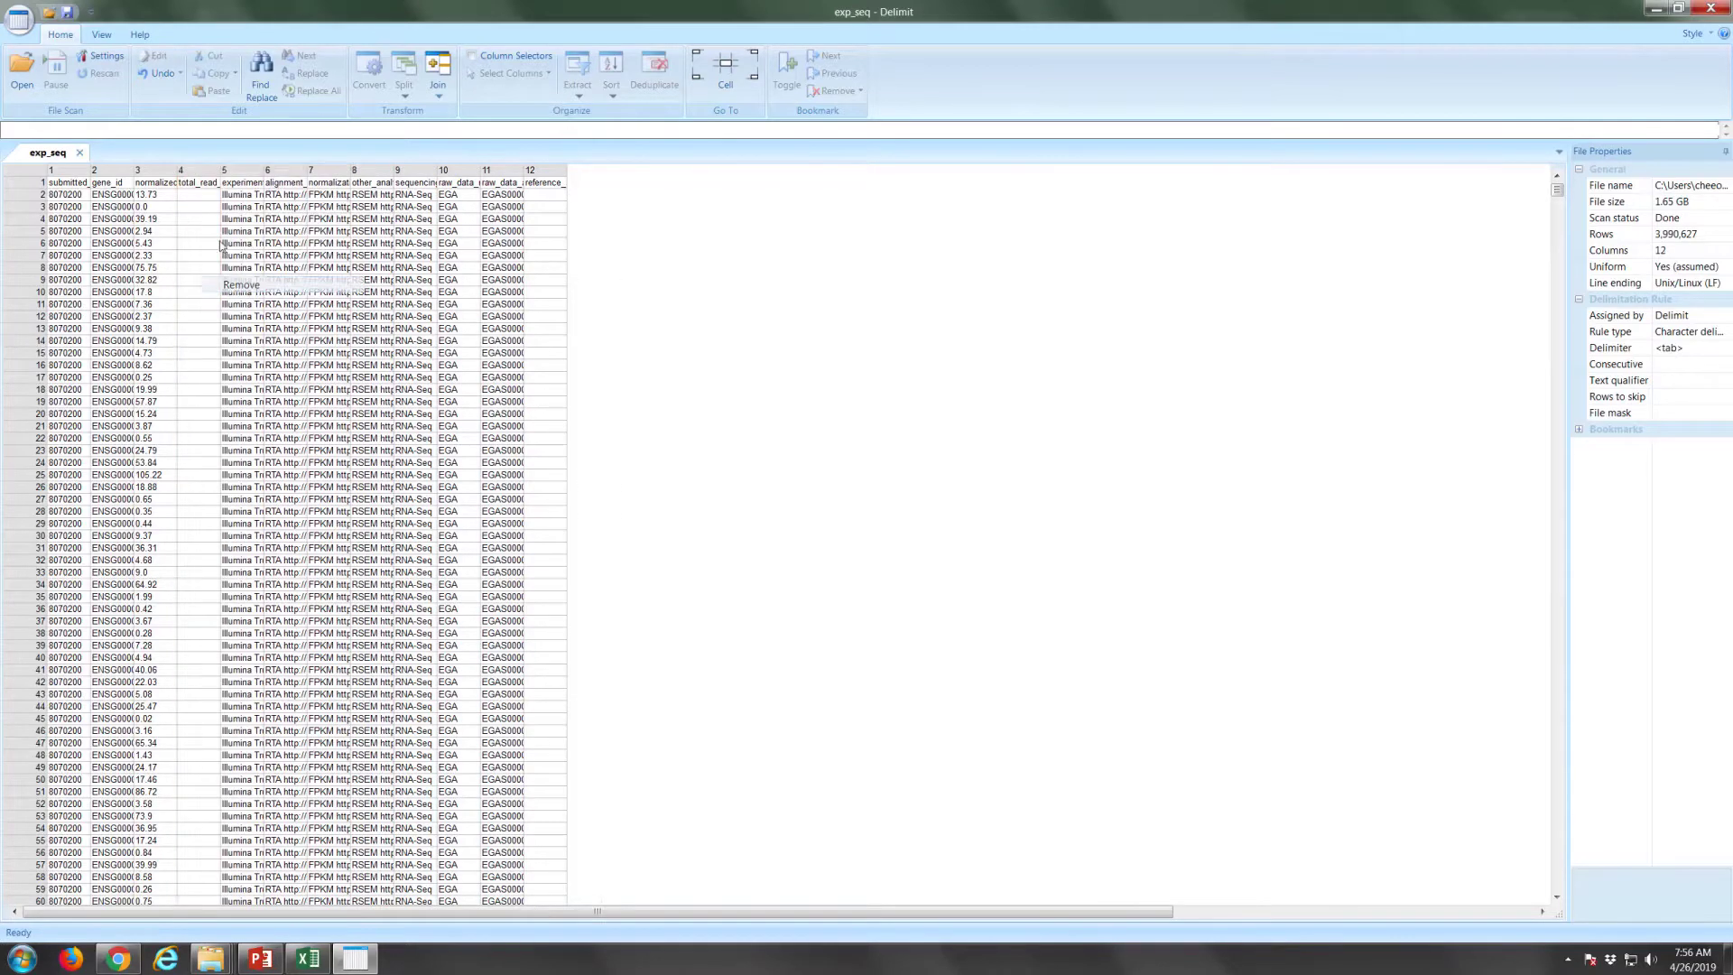
click(197, 171)
Remove the total read count, experimental protocol, and alignment, normalization and other analysis algorithm columns
right_click(197, 170)
click(239, 282)
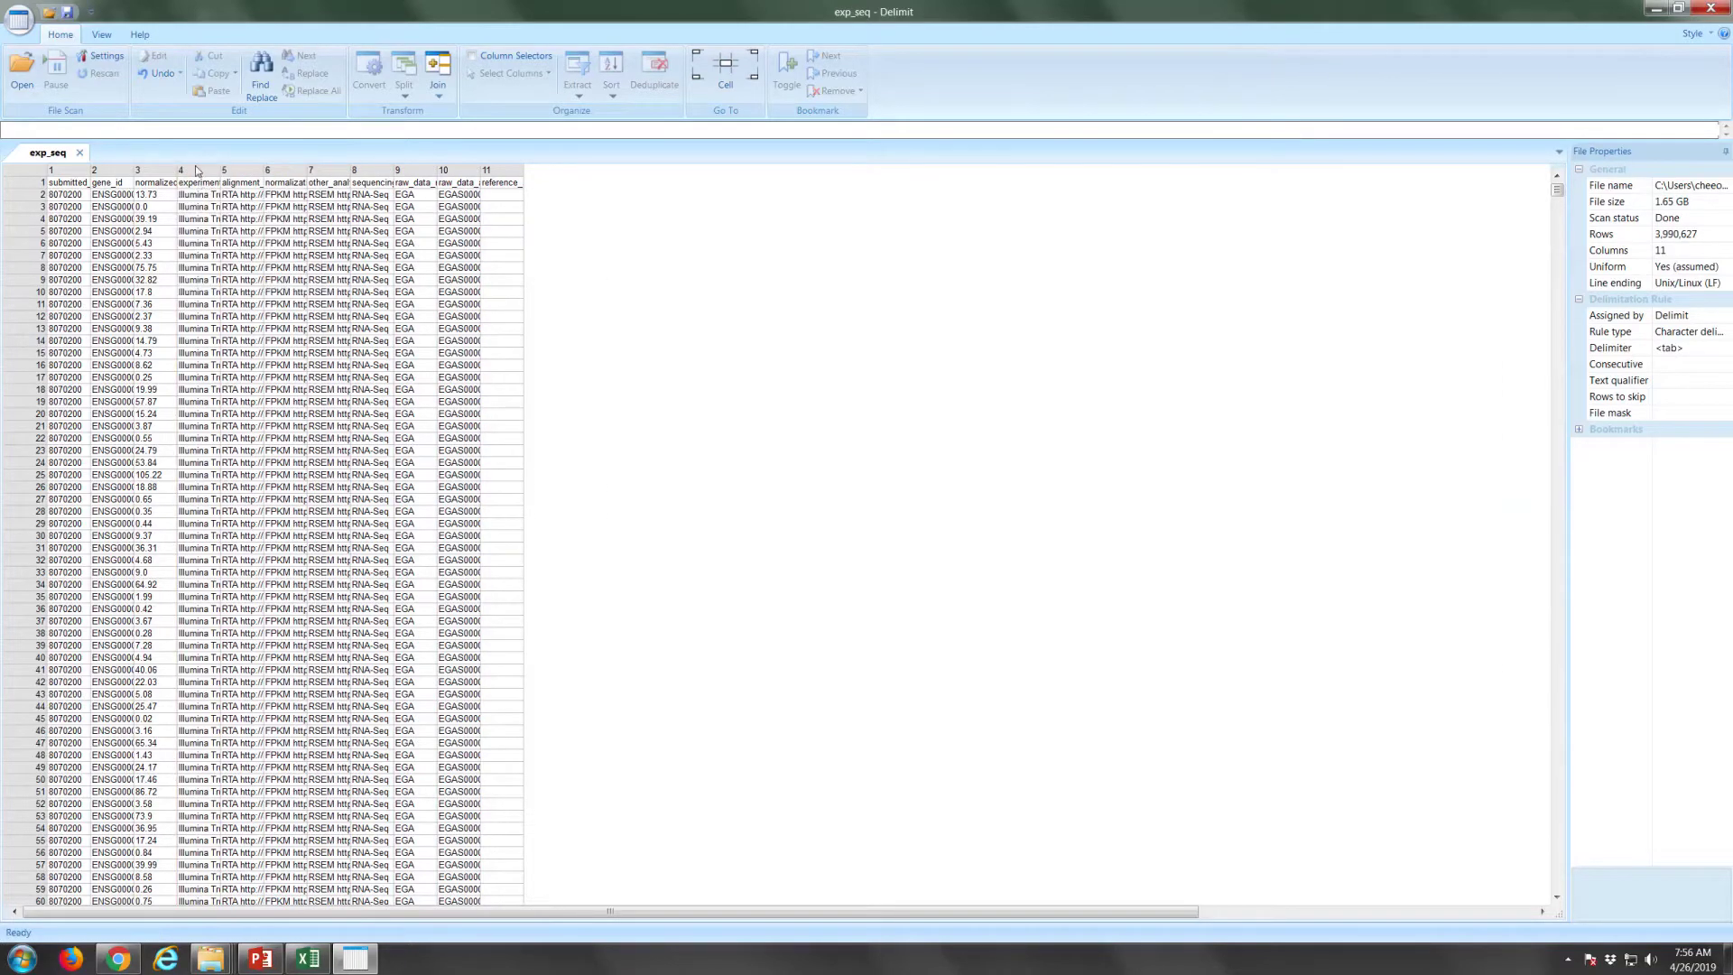
click(197, 171)
right_click(197, 170)
click(242, 290)
click(202, 171)
right_click(202, 171)
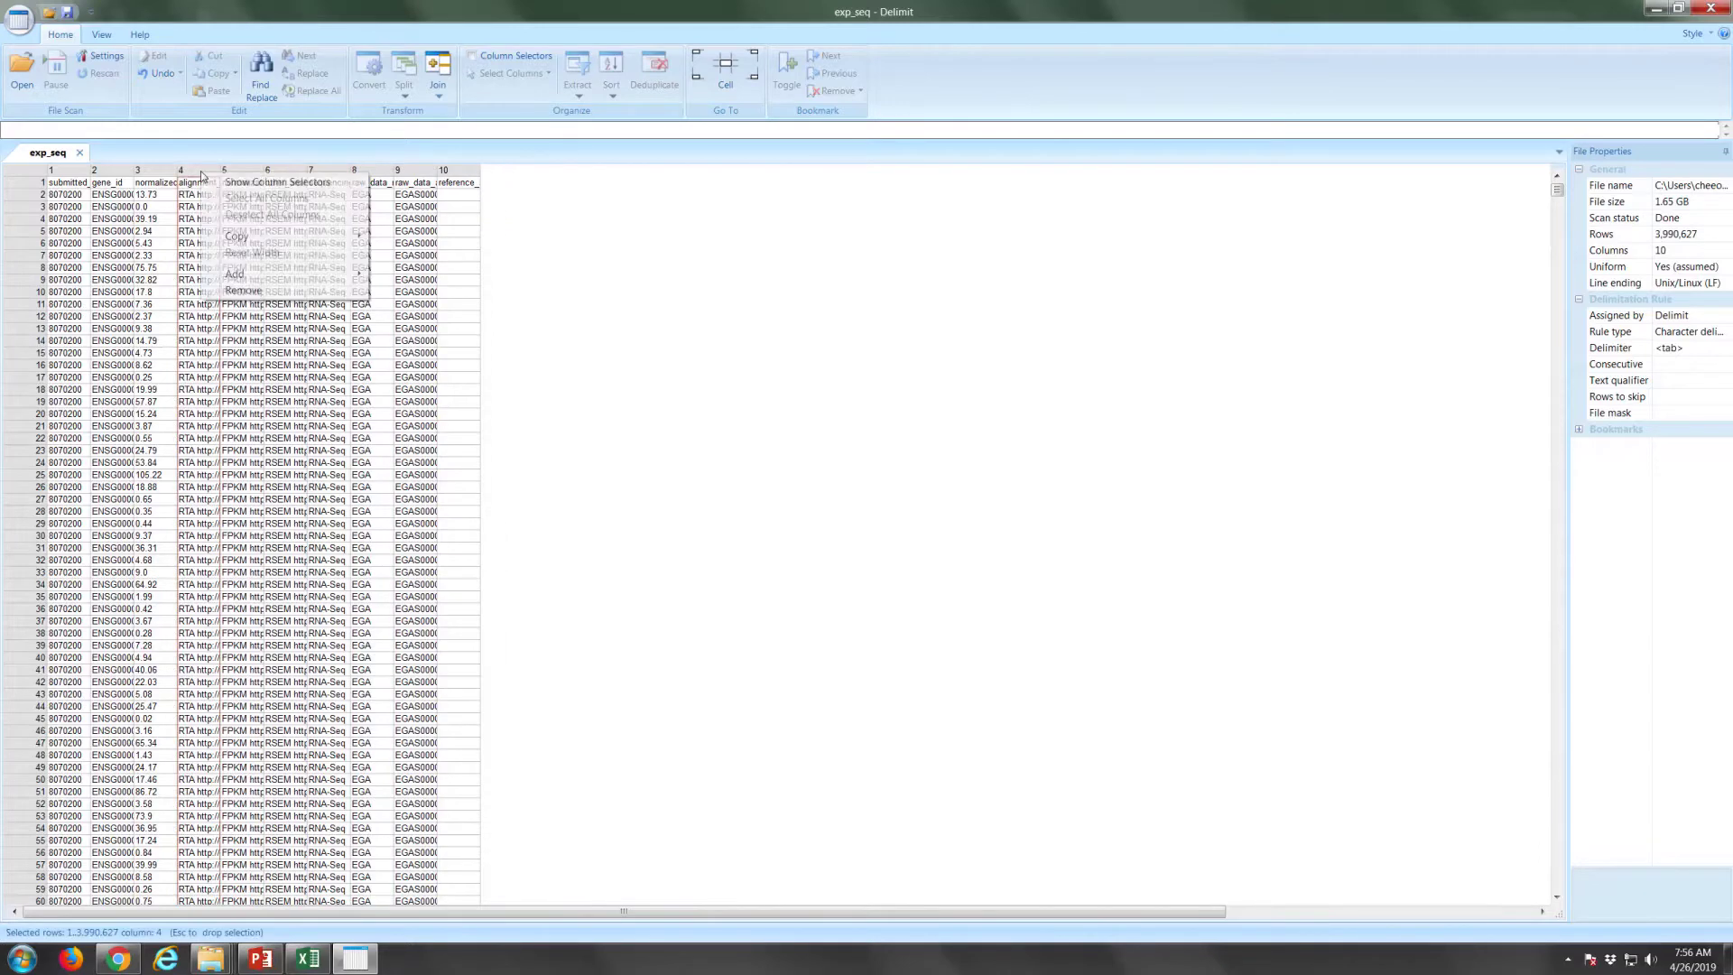
click(240, 289)
click(198, 171)
right_click(201, 172)
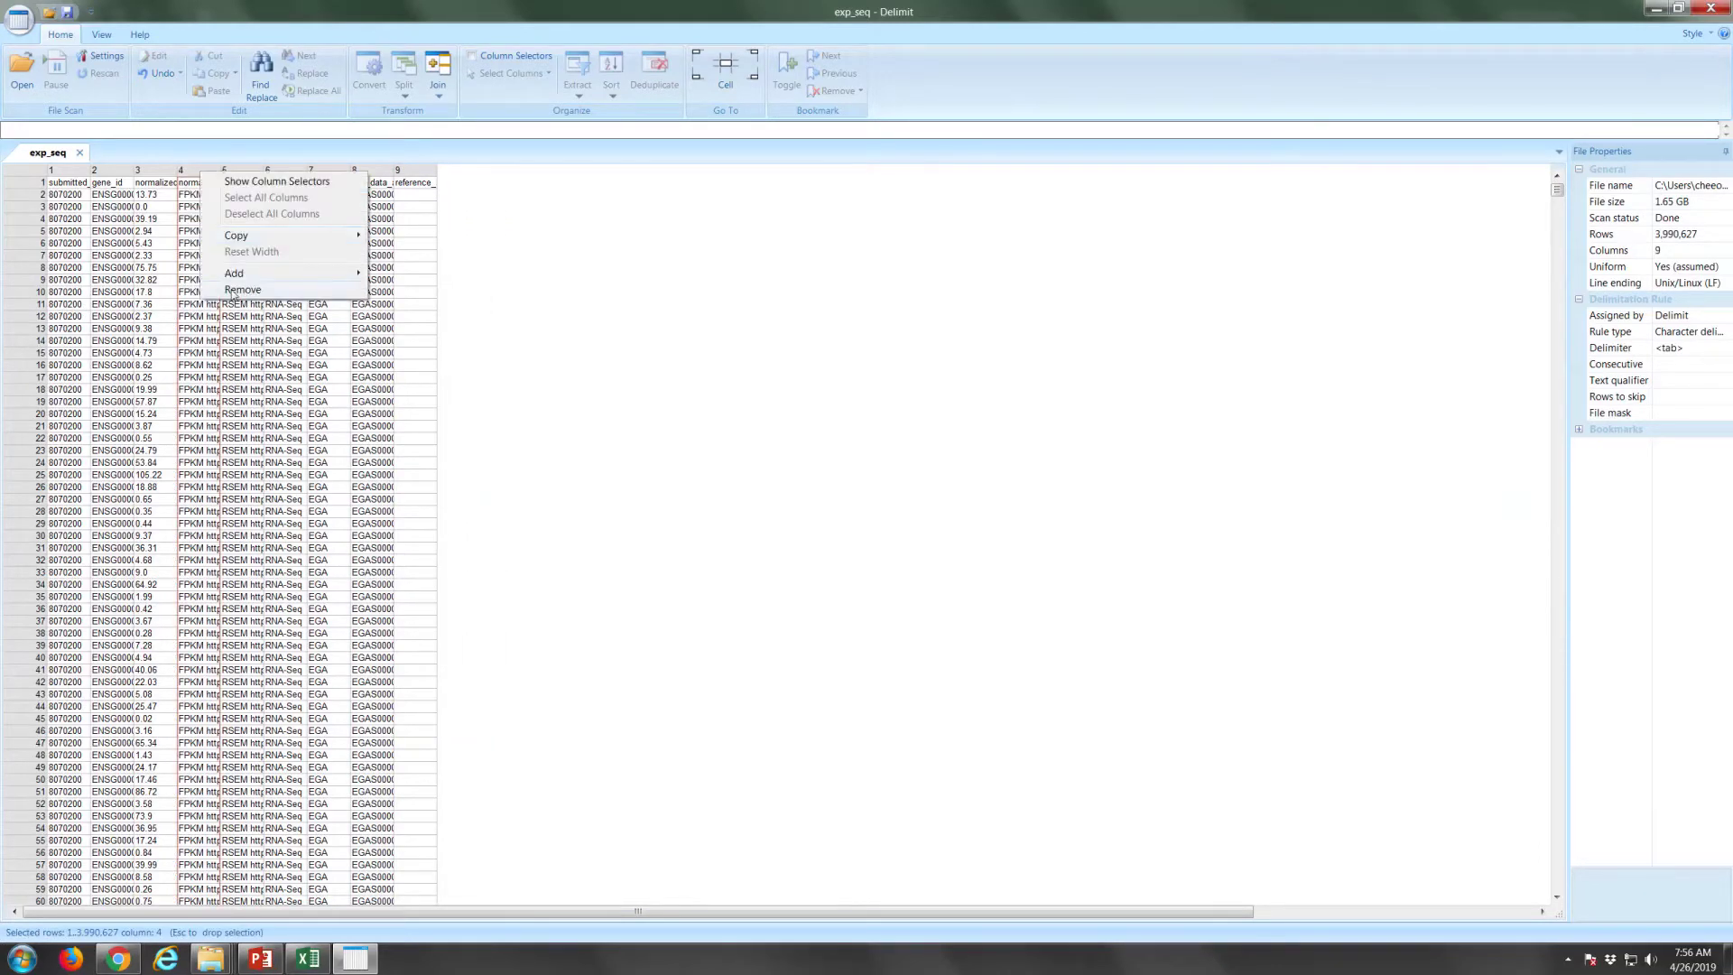
click(236, 289)
click(198, 170)
right_click(200, 172)
click(238, 289)
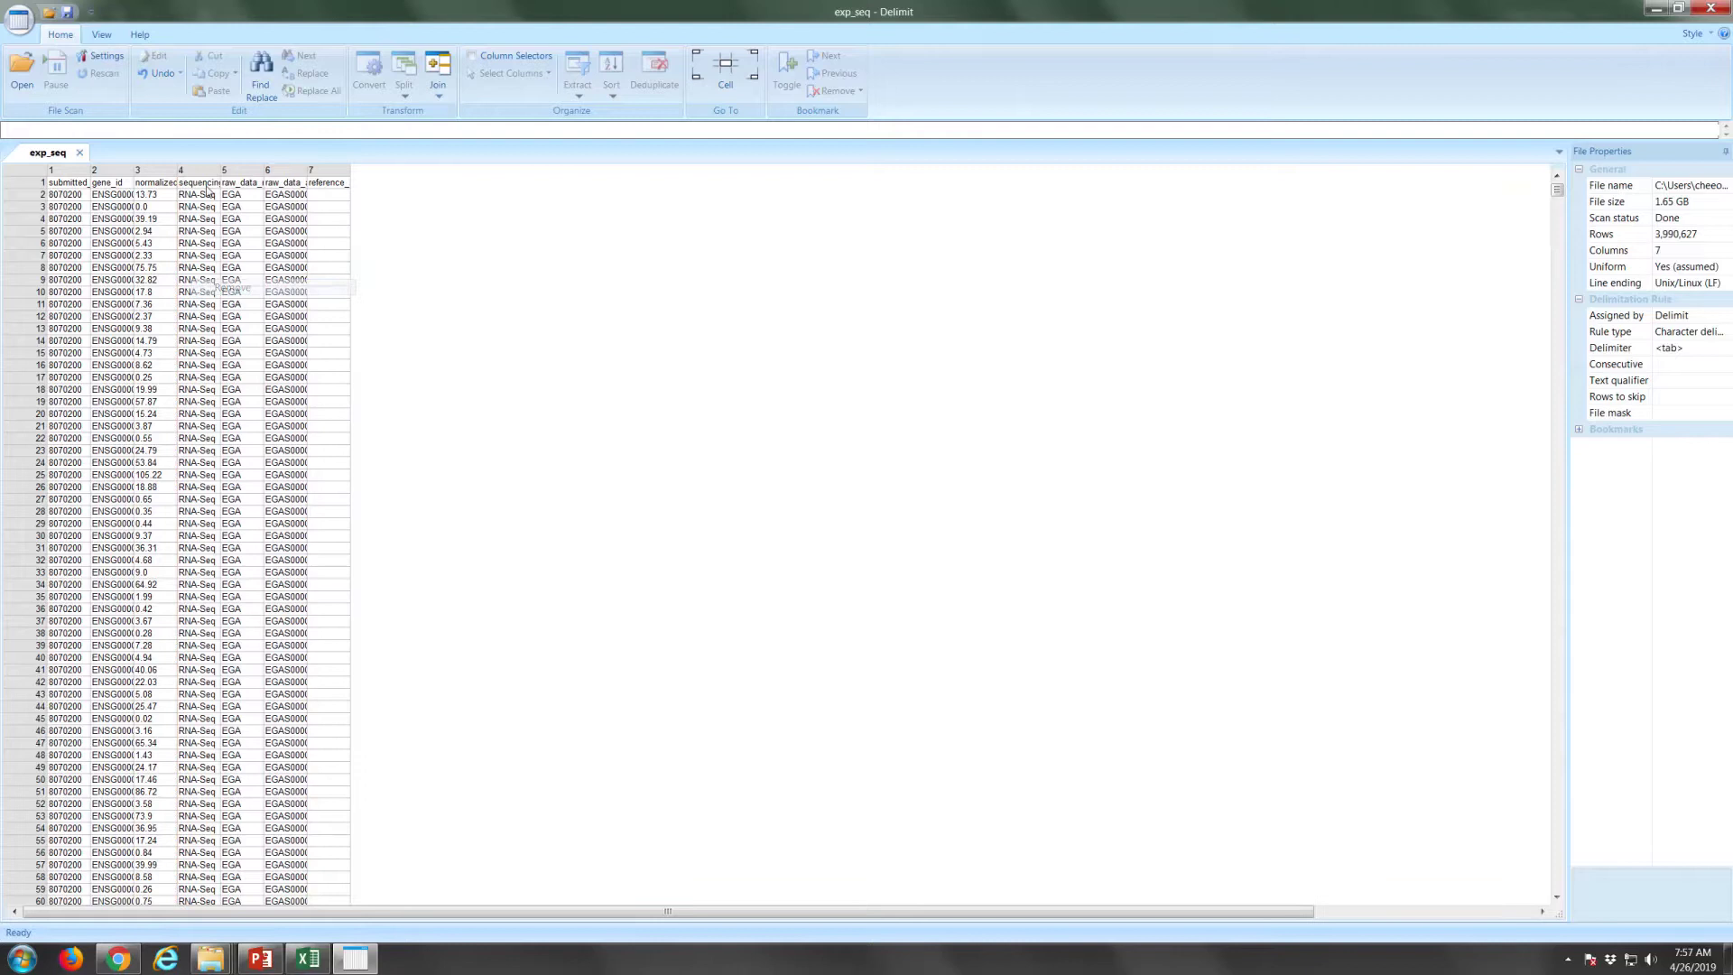
Remove the sequencing strategy, raw data repository, raw data accession and reference sample type columns
click(199, 170)
right_click(199, 170)
click(238, 289)
click(194, 174)
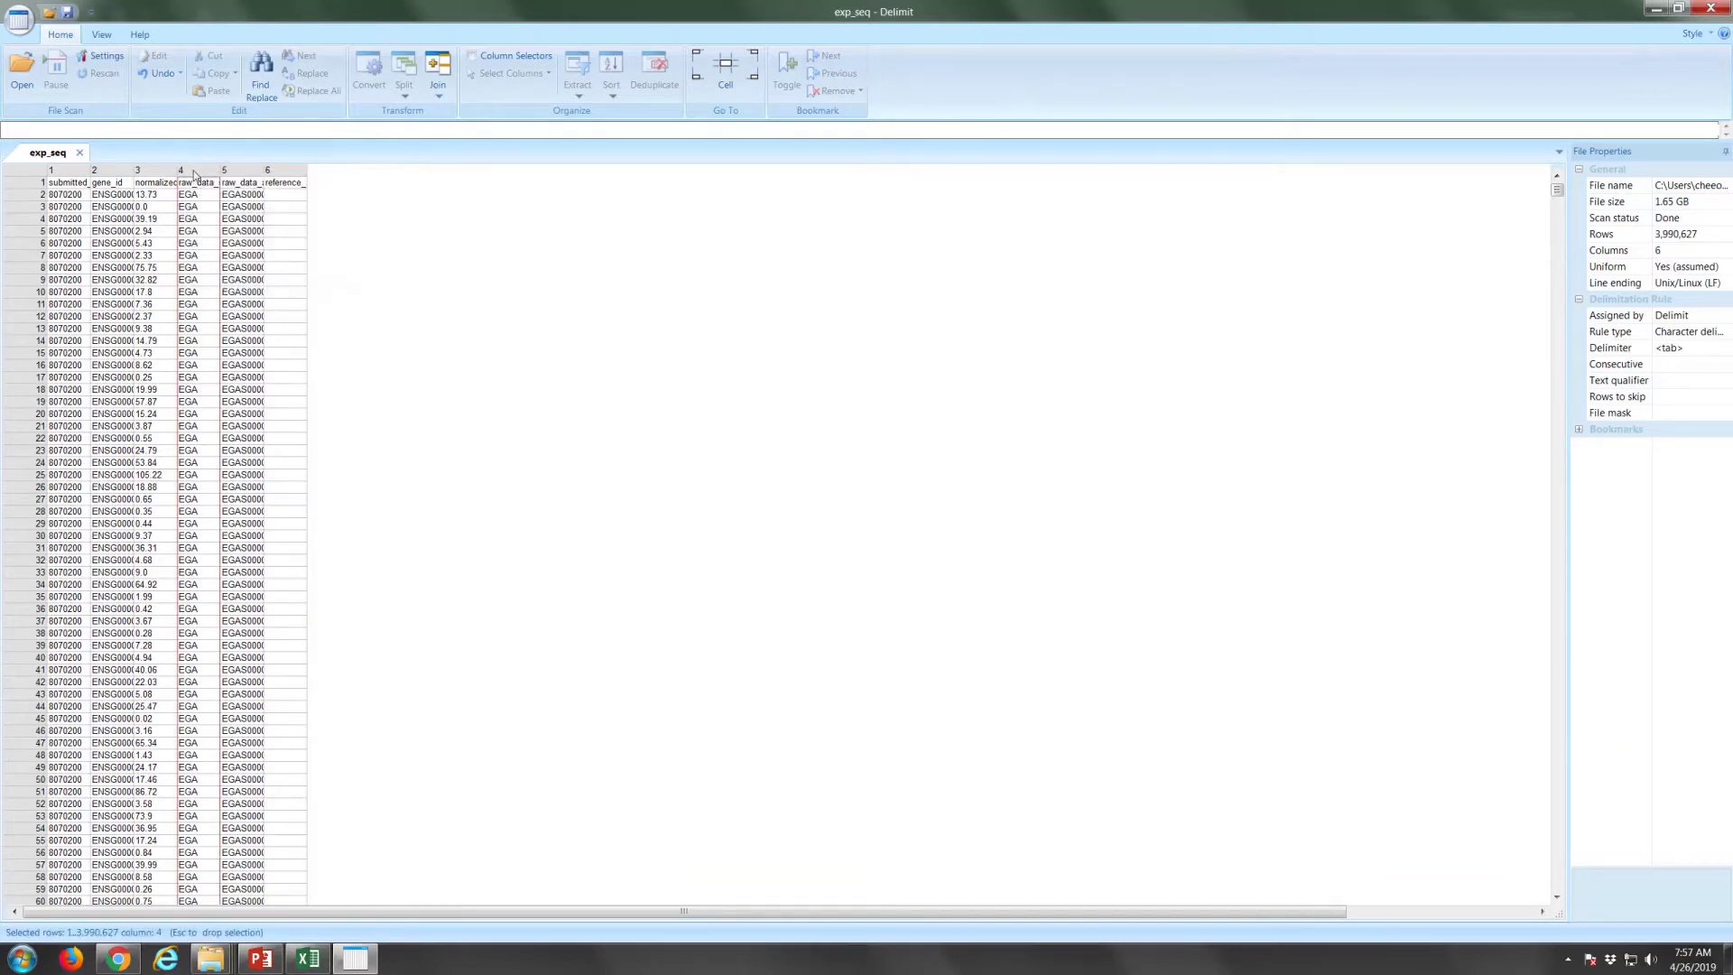
right_click(194, 174)
click(238, 289)
click(198, 171)
right_click(199, 172)
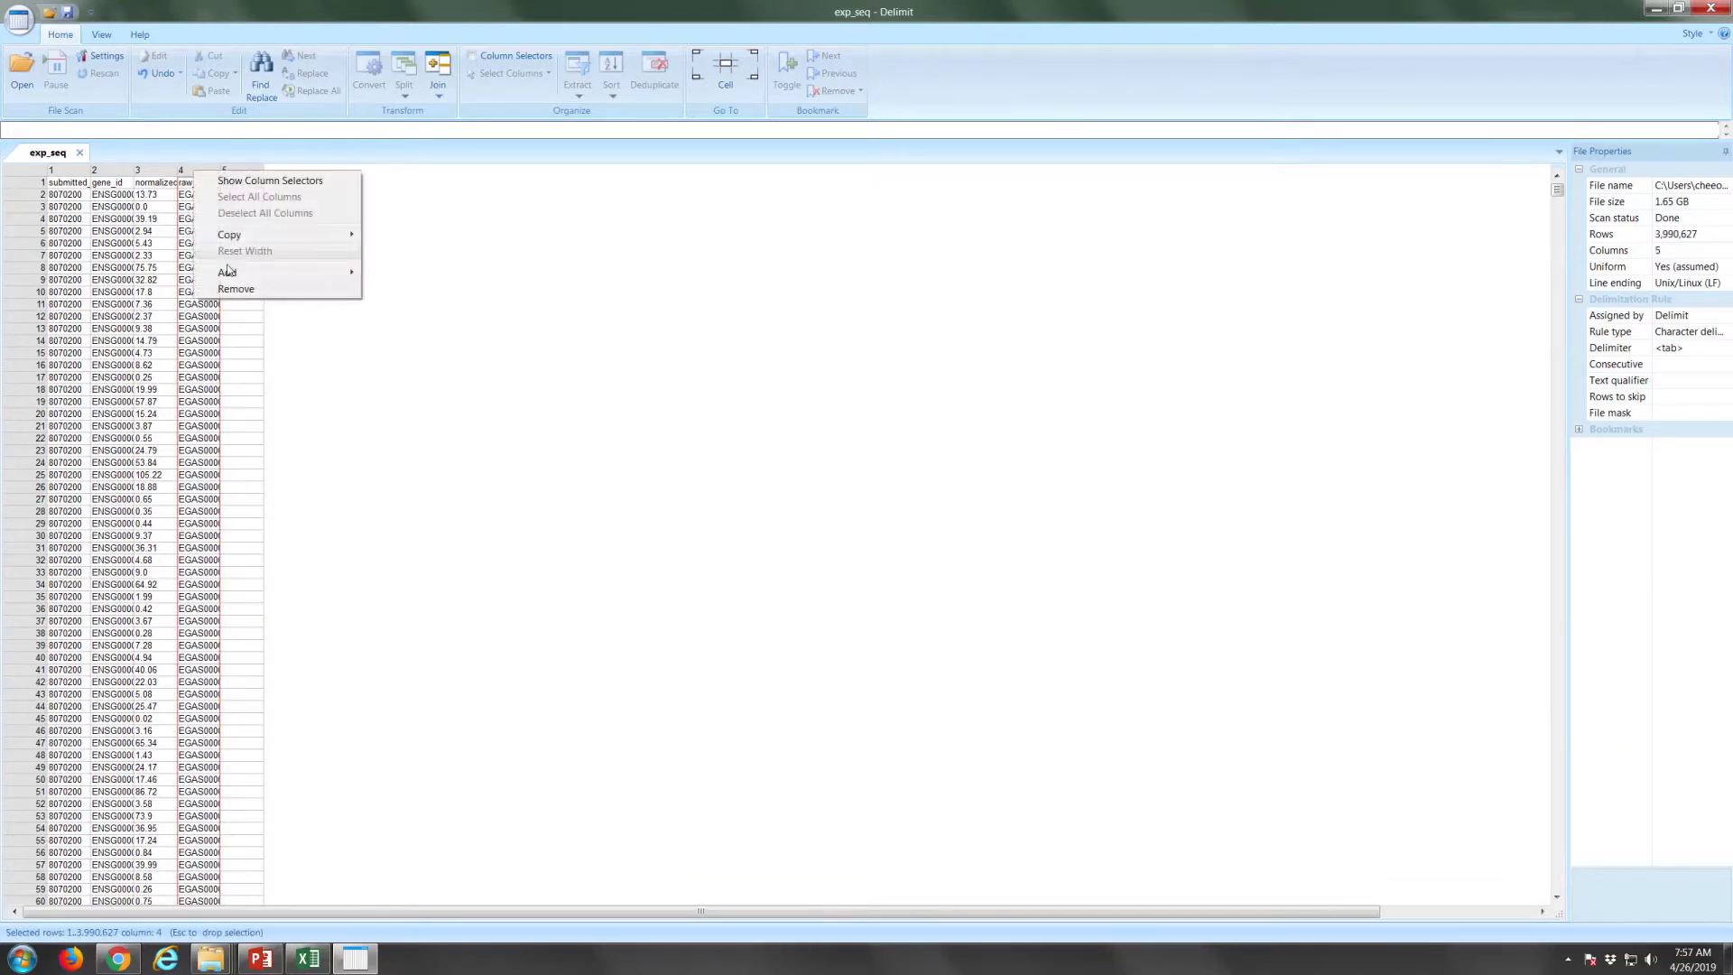
click(237, 289)
click(199, 171)
right_click(198, 172)
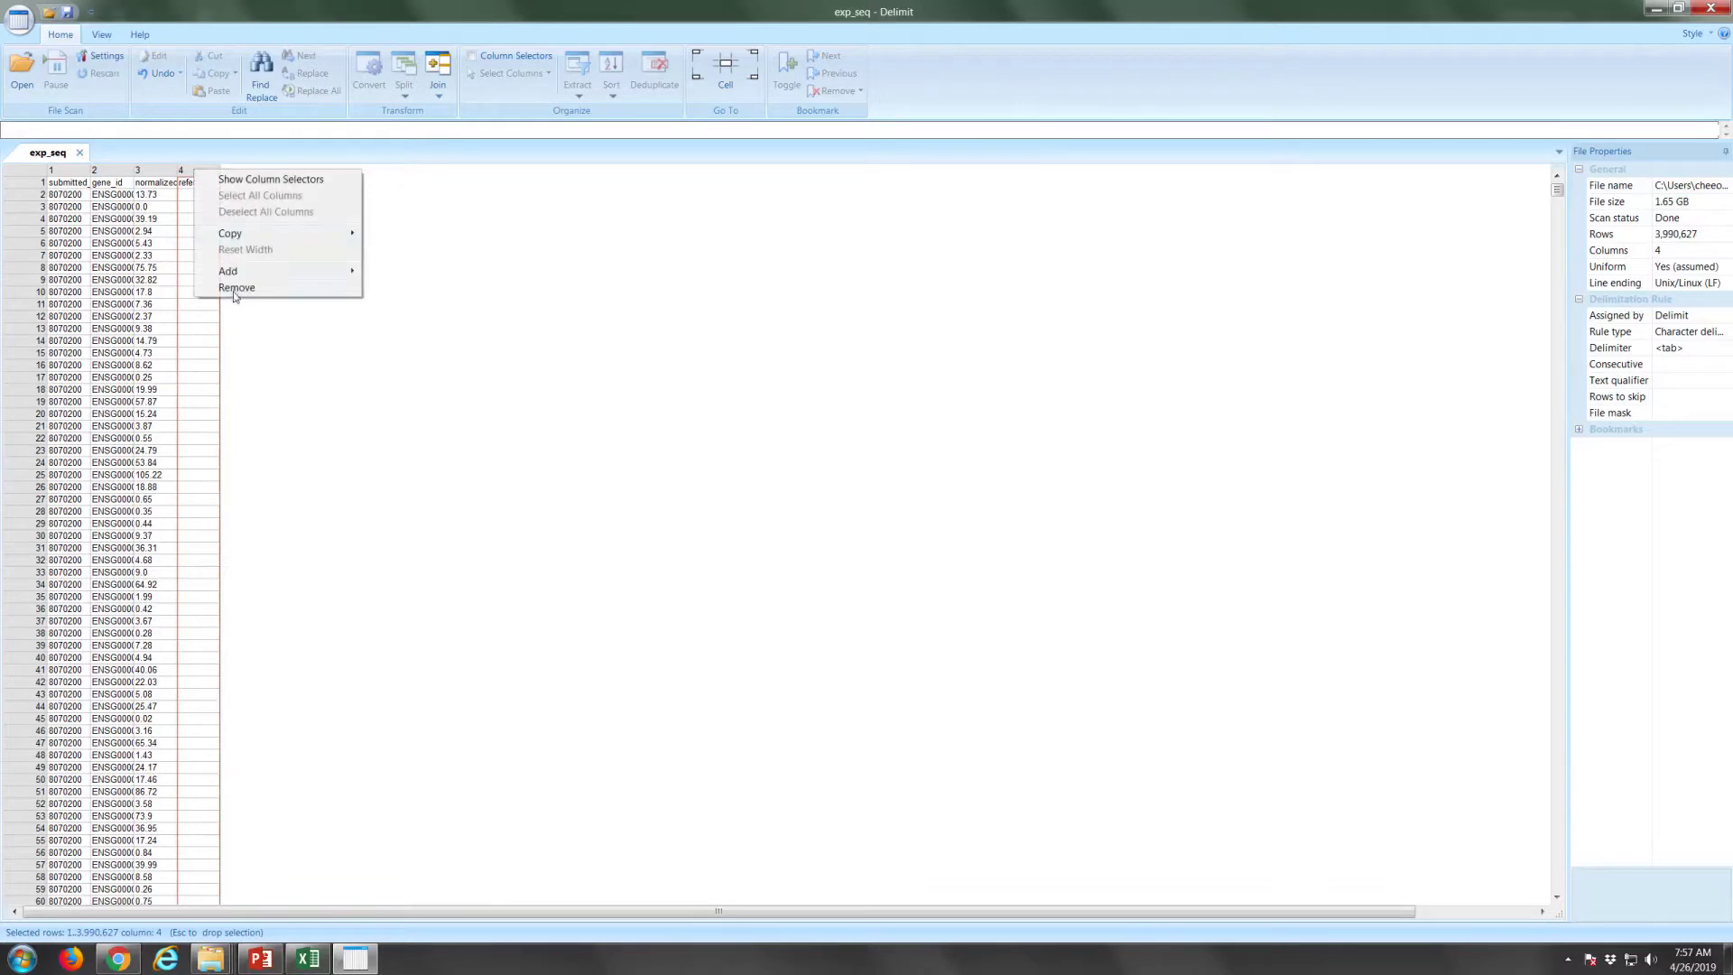
click(235, 289)
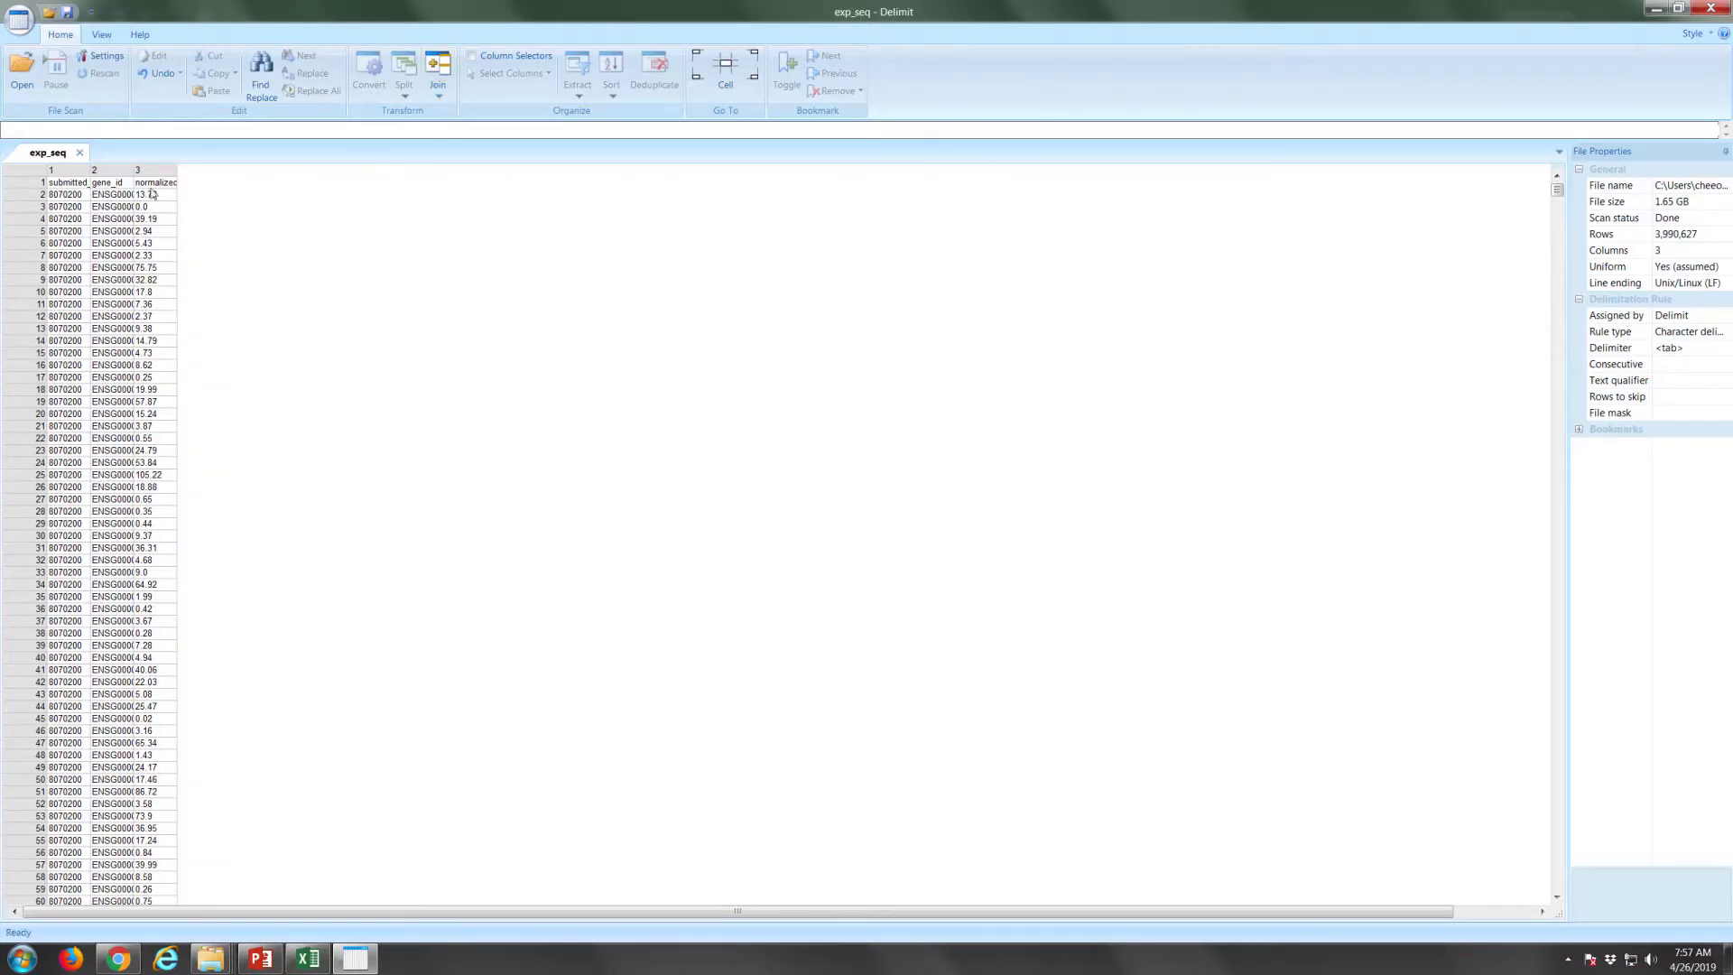
Save the trimmed table with Save As under the new name exp_seq 2
click(19, 18)
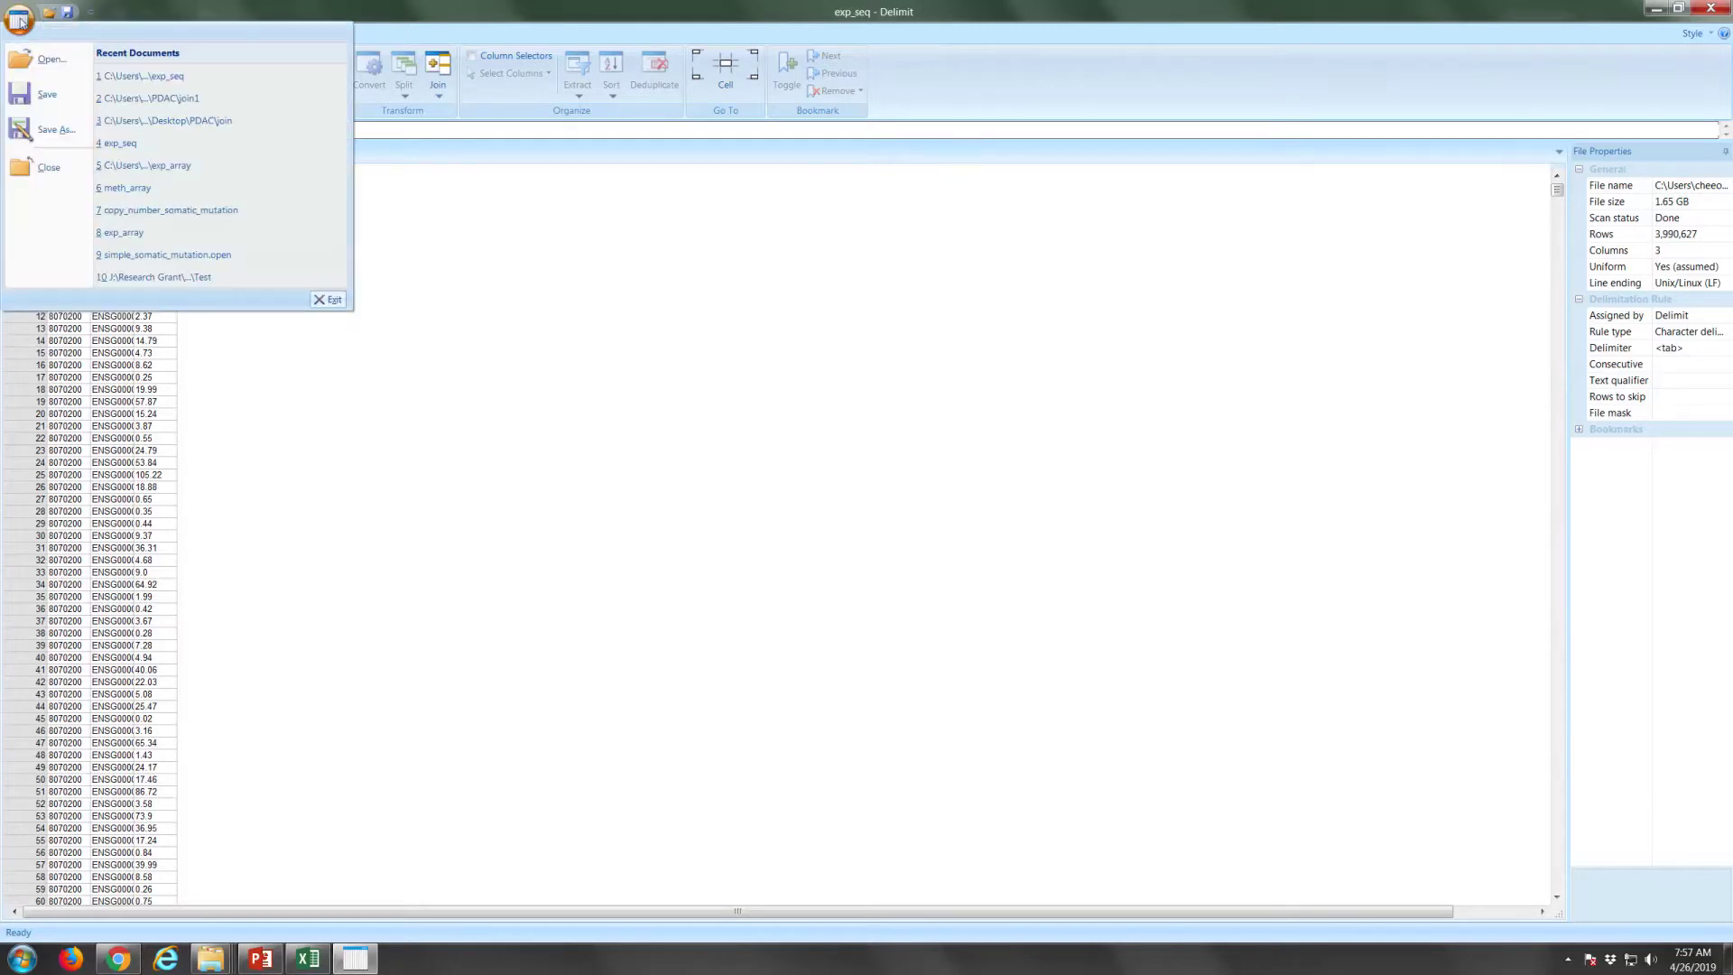
click(54, 124)
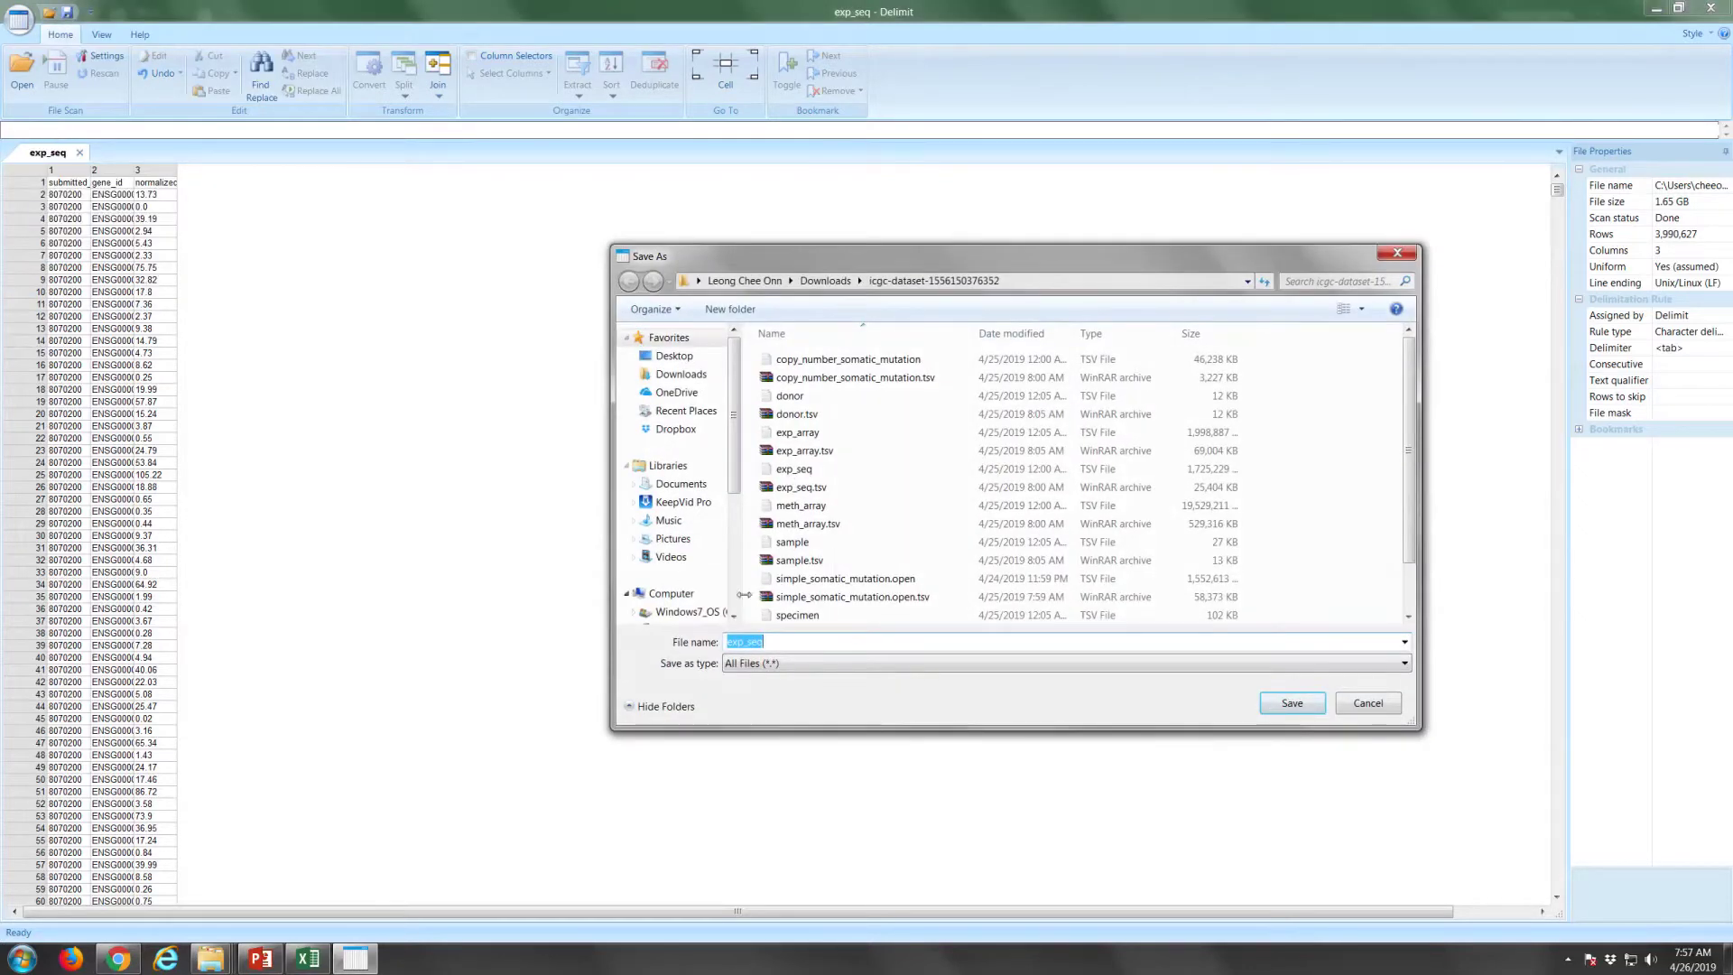
click(785, 641)
text(2)
click(1289, 701)
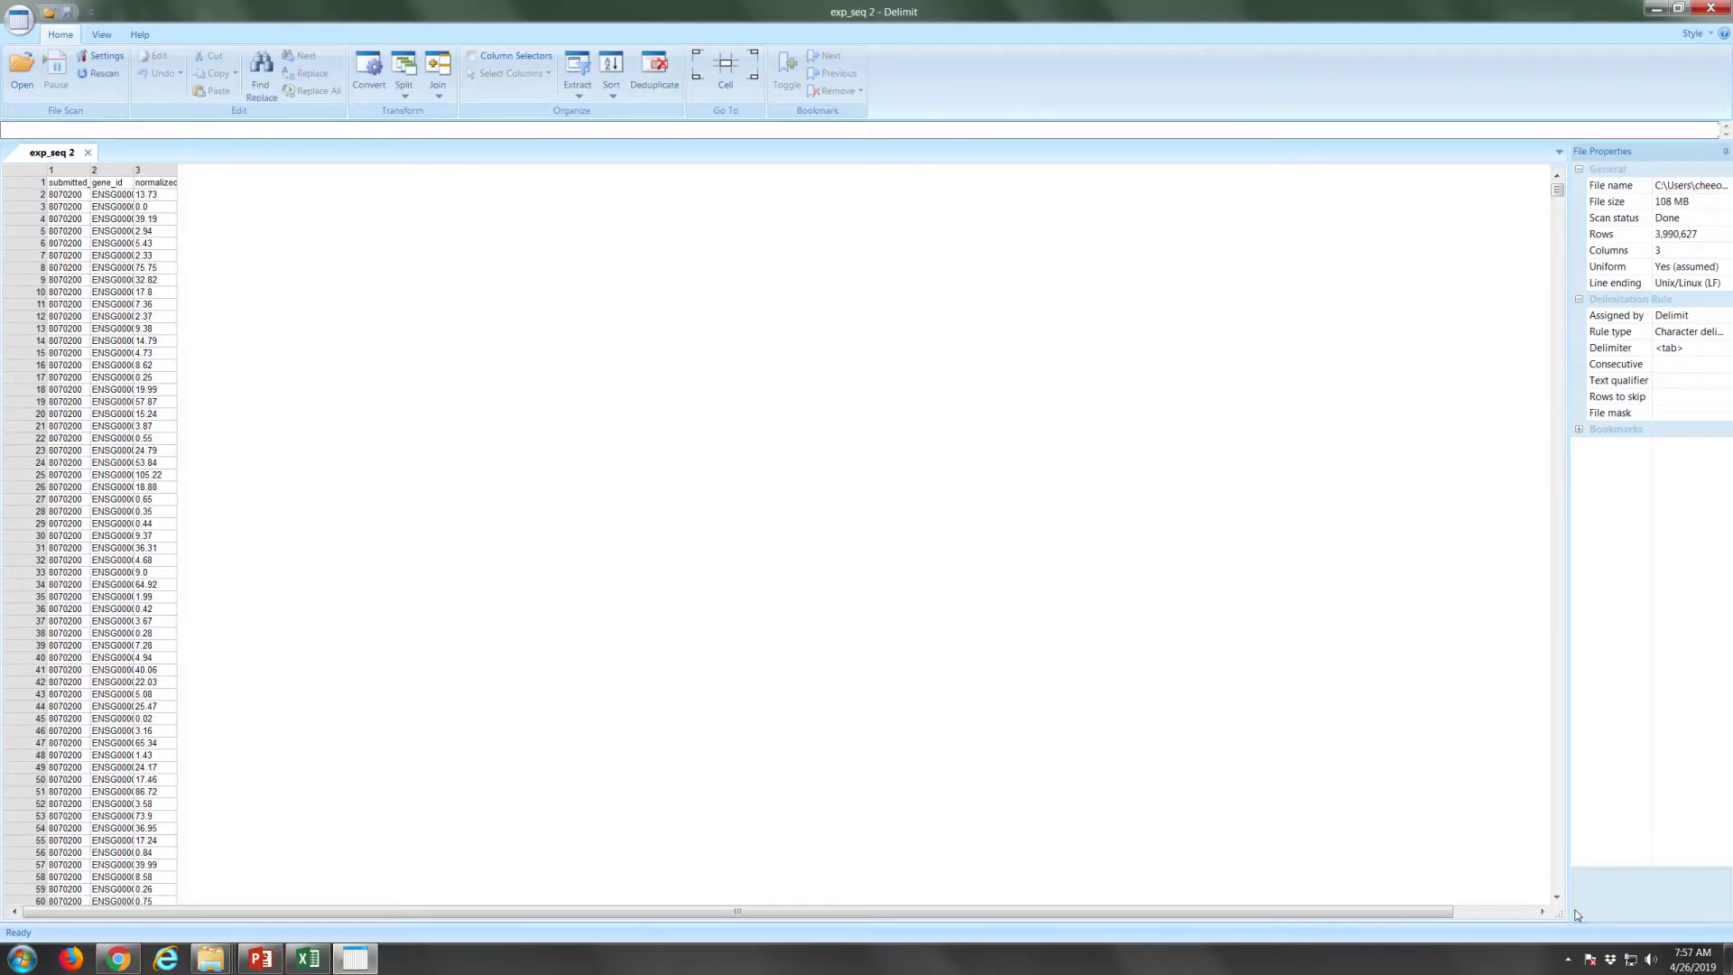
Set up Split on Column Values on submitted_sample_id with PDAC as the output folder
click(411, 95)
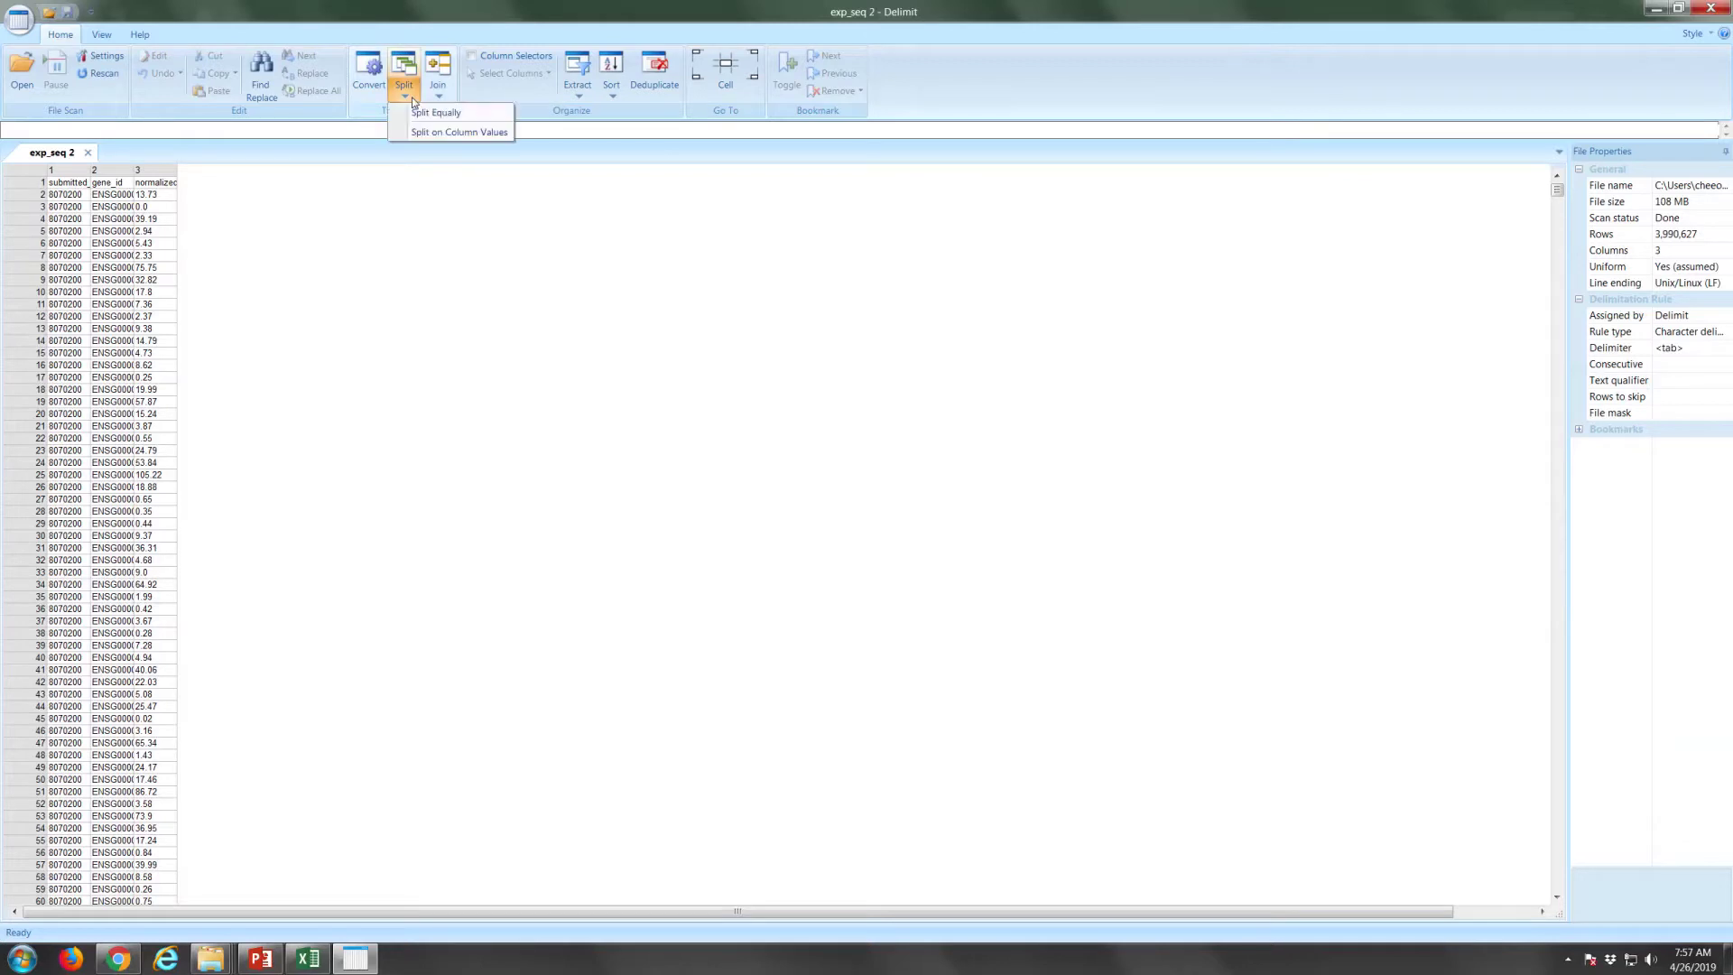
click(419, 131)
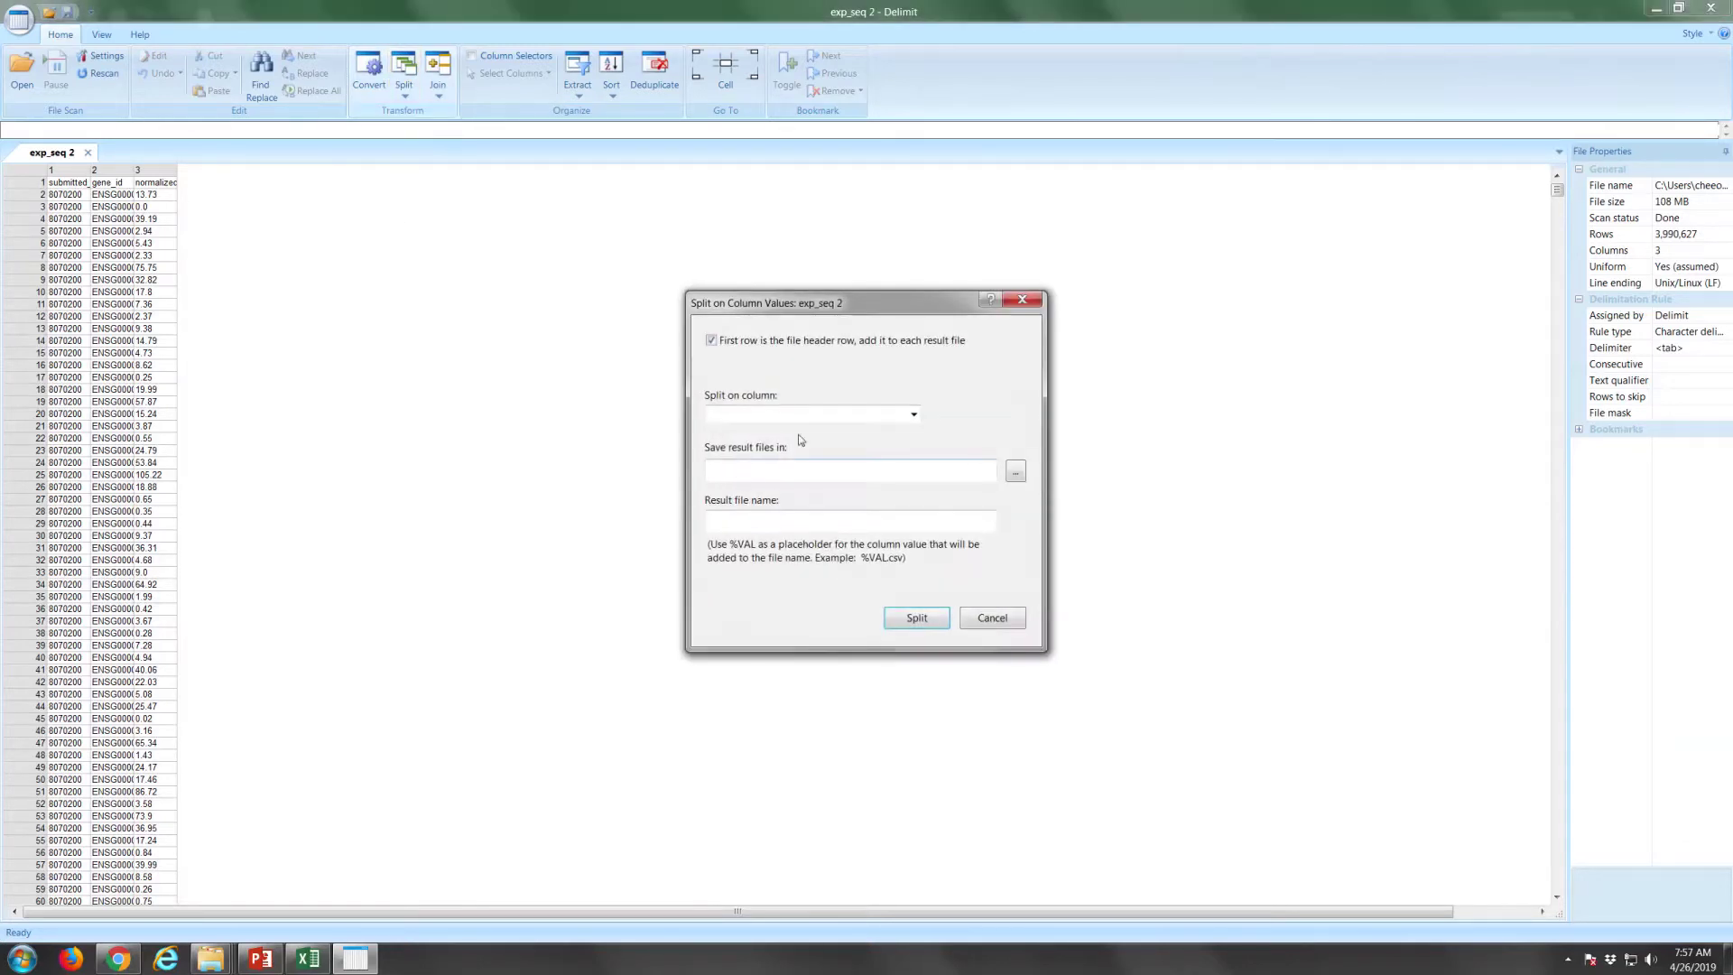
click(914, 415)
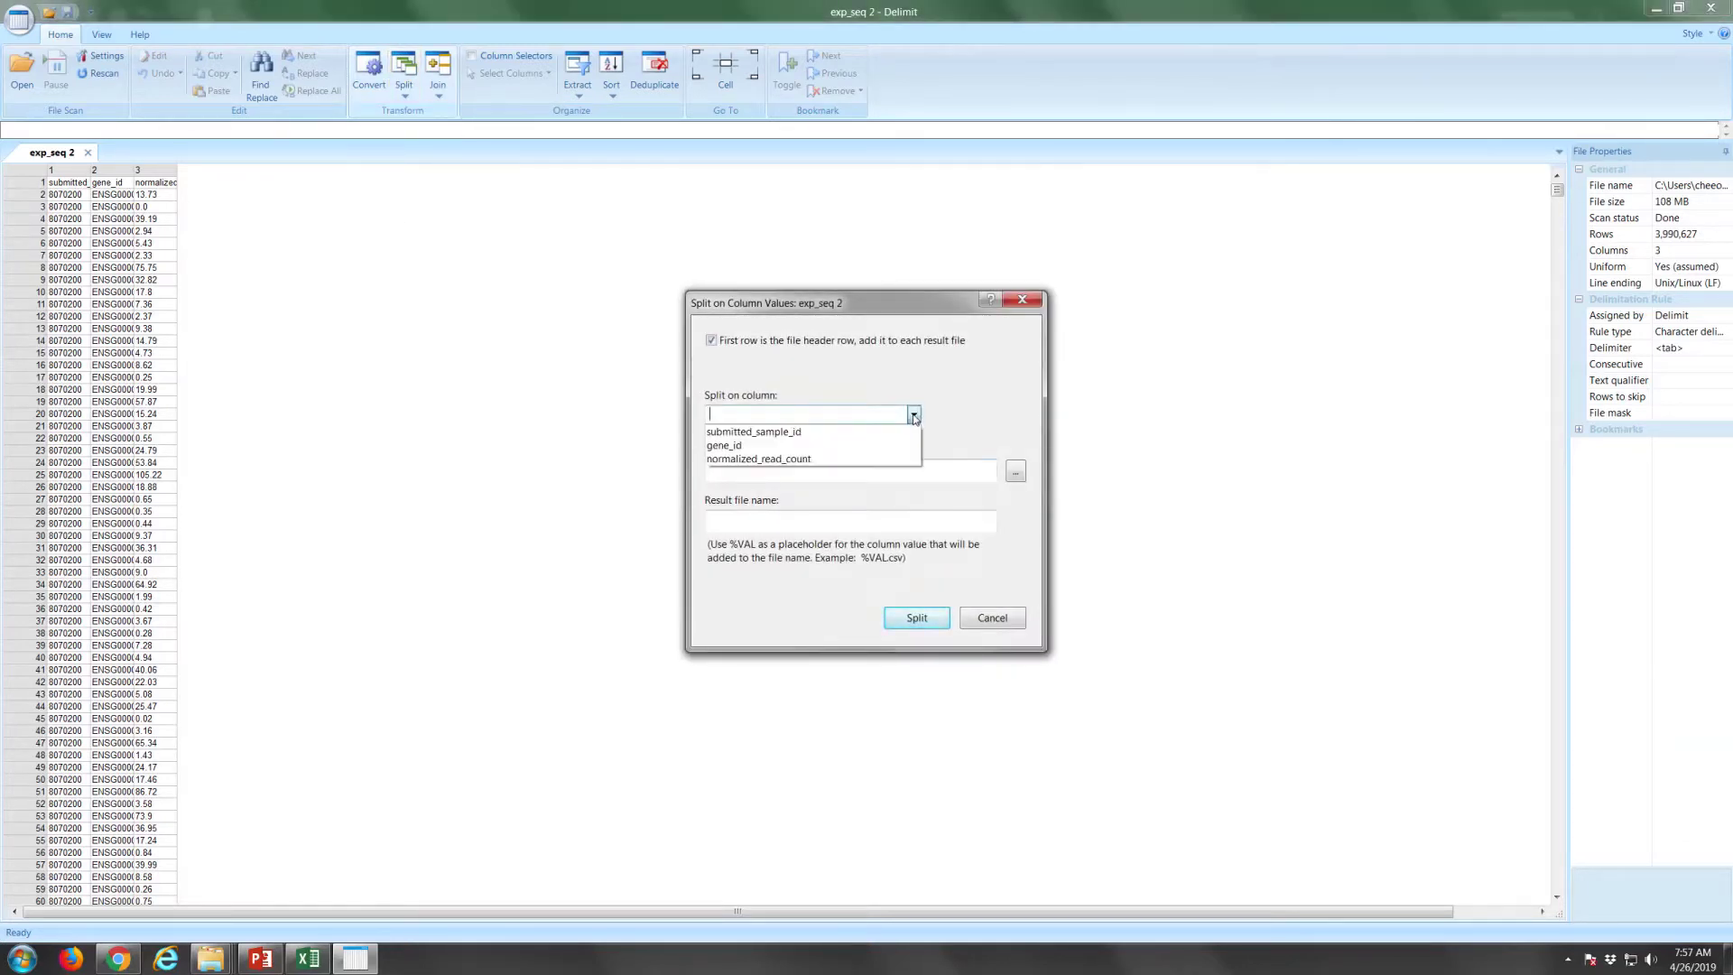
click(754, 433)
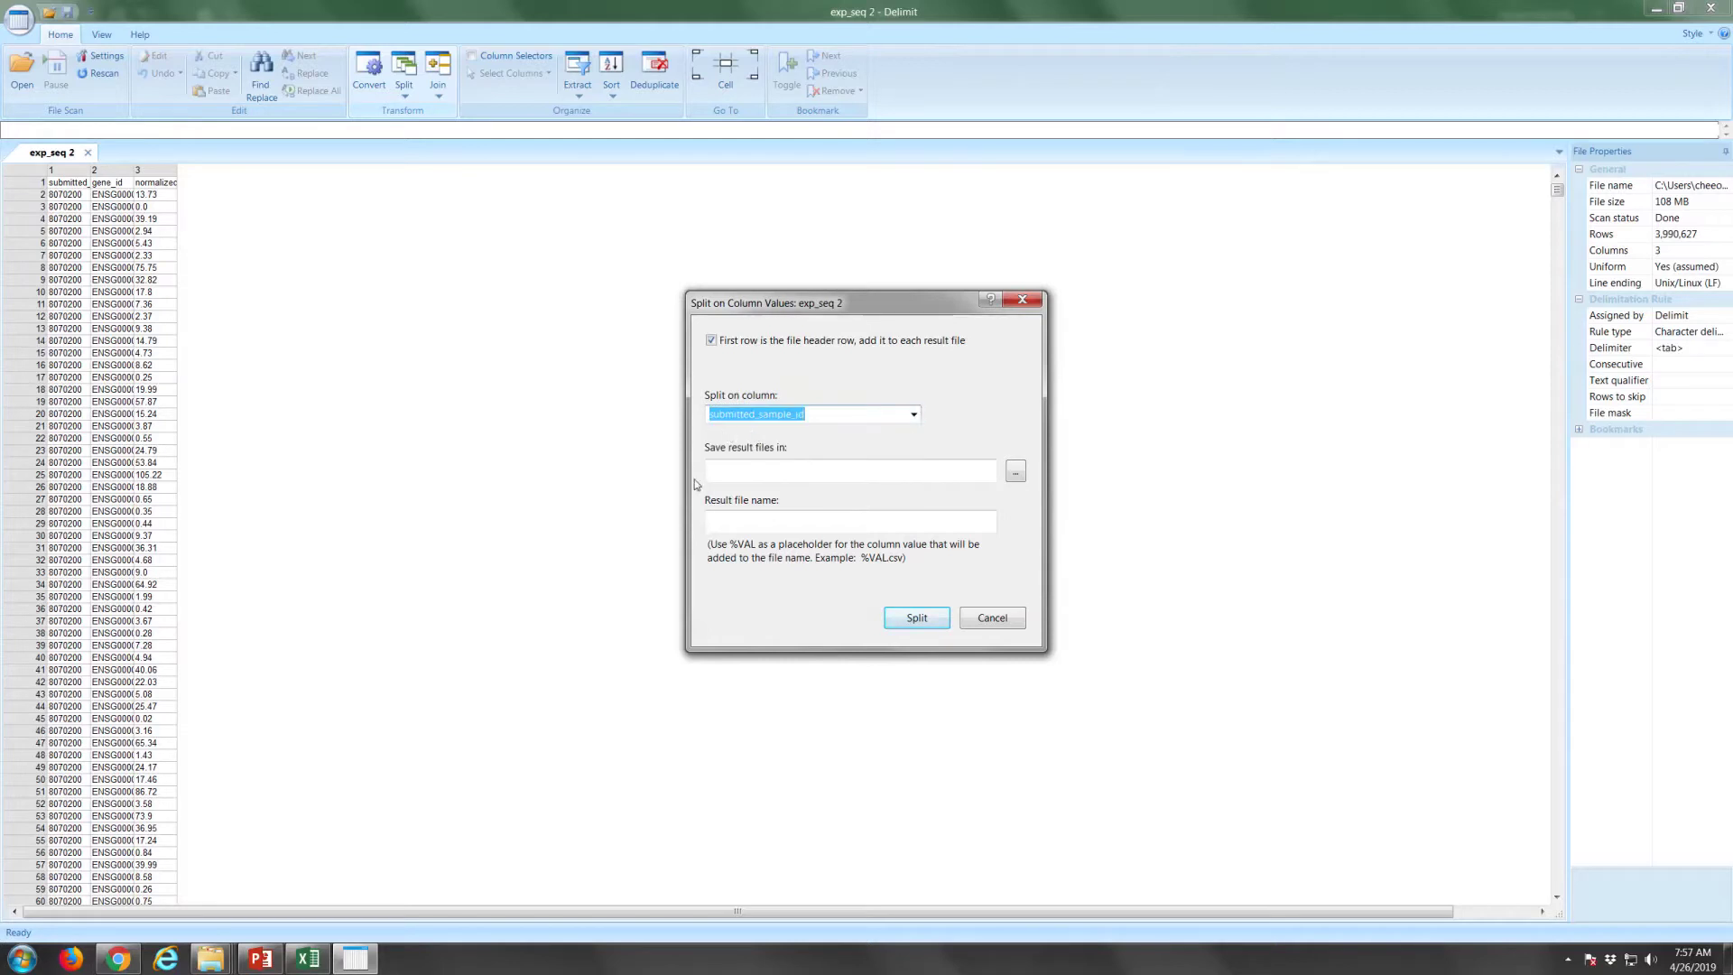
click(1014, 476)
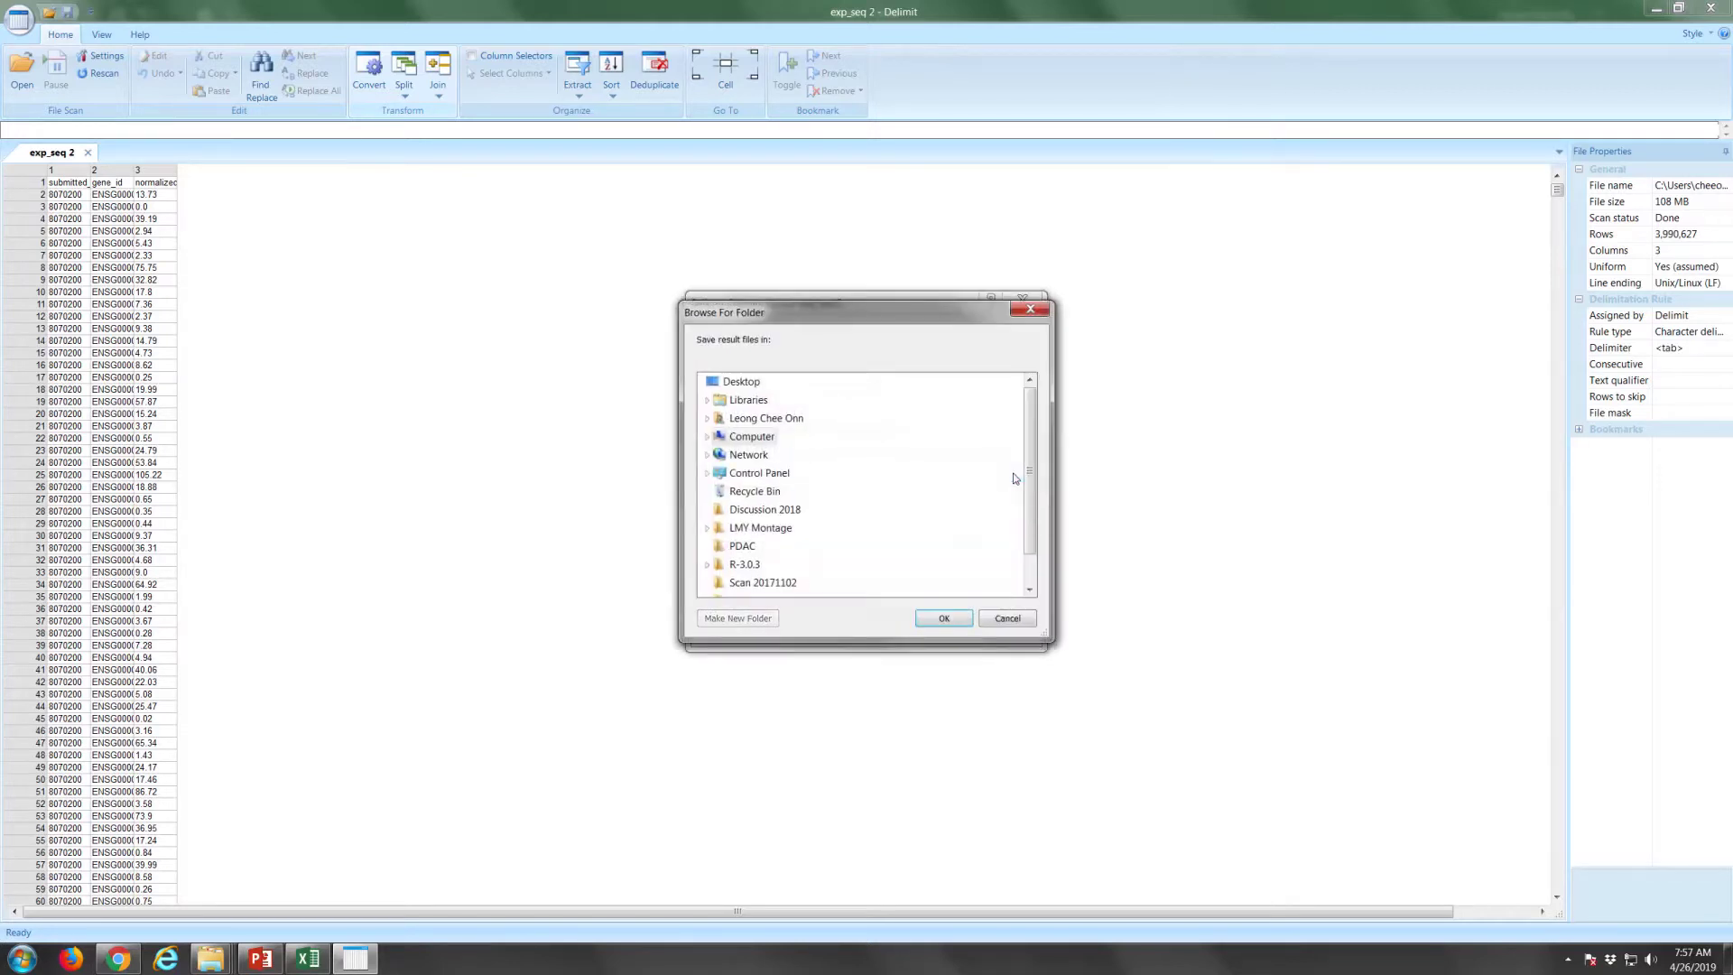
click(741, 547)
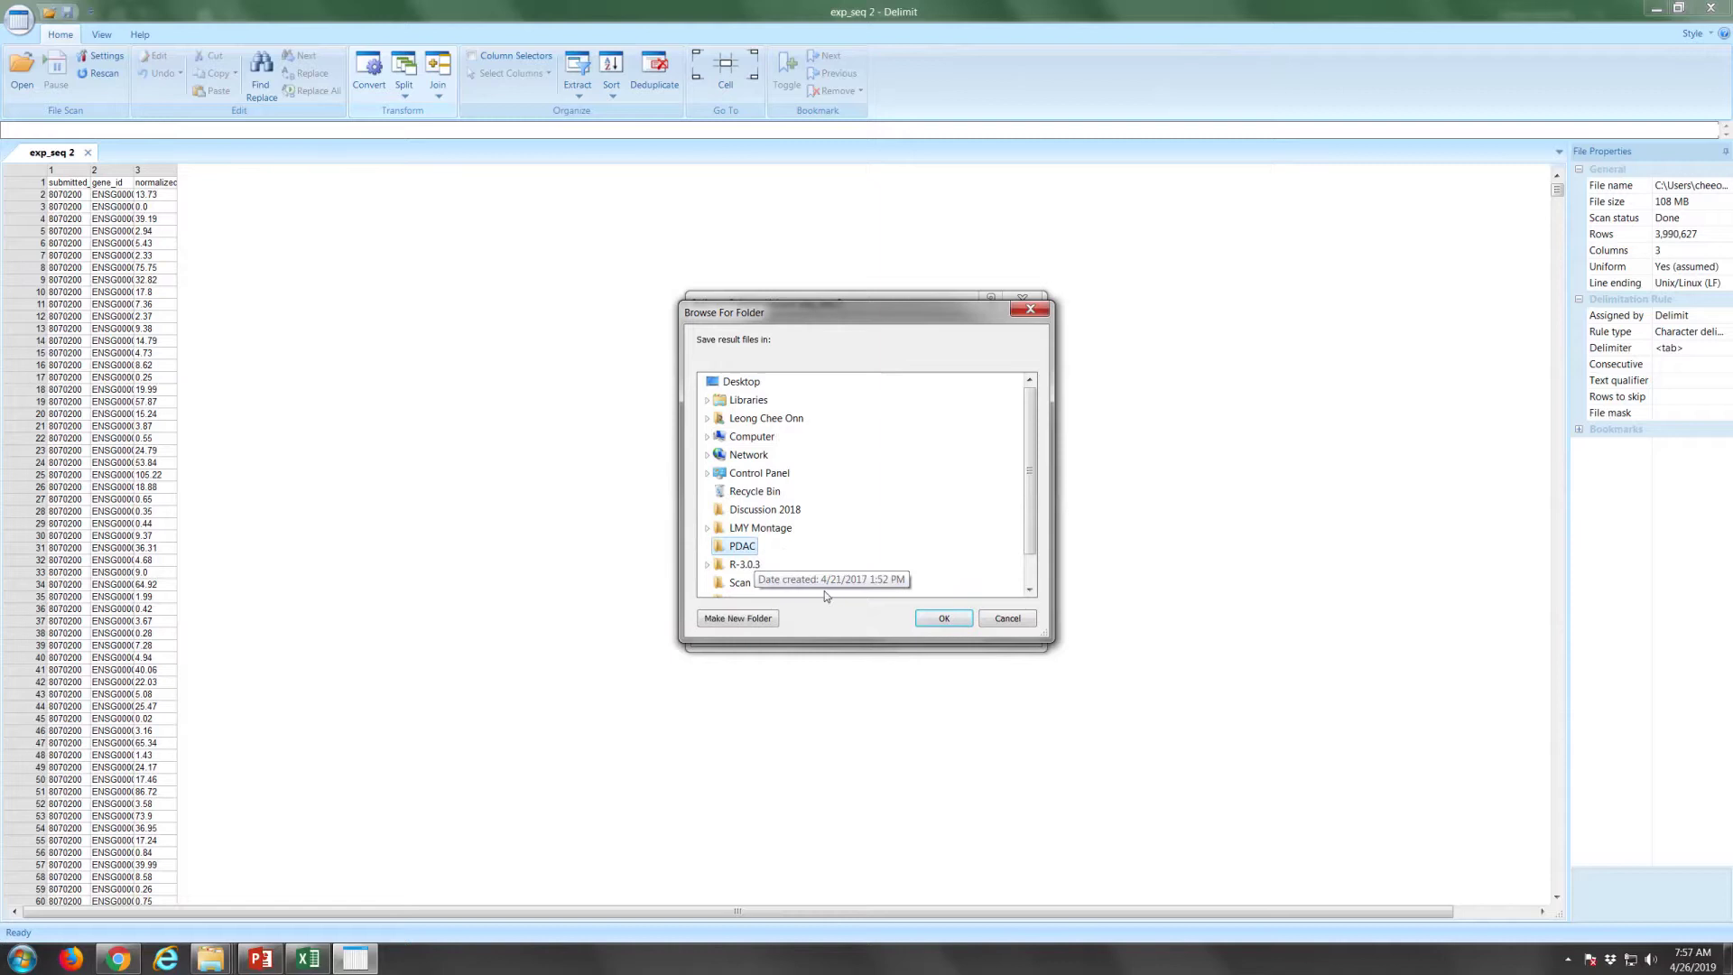
click(958, 623)
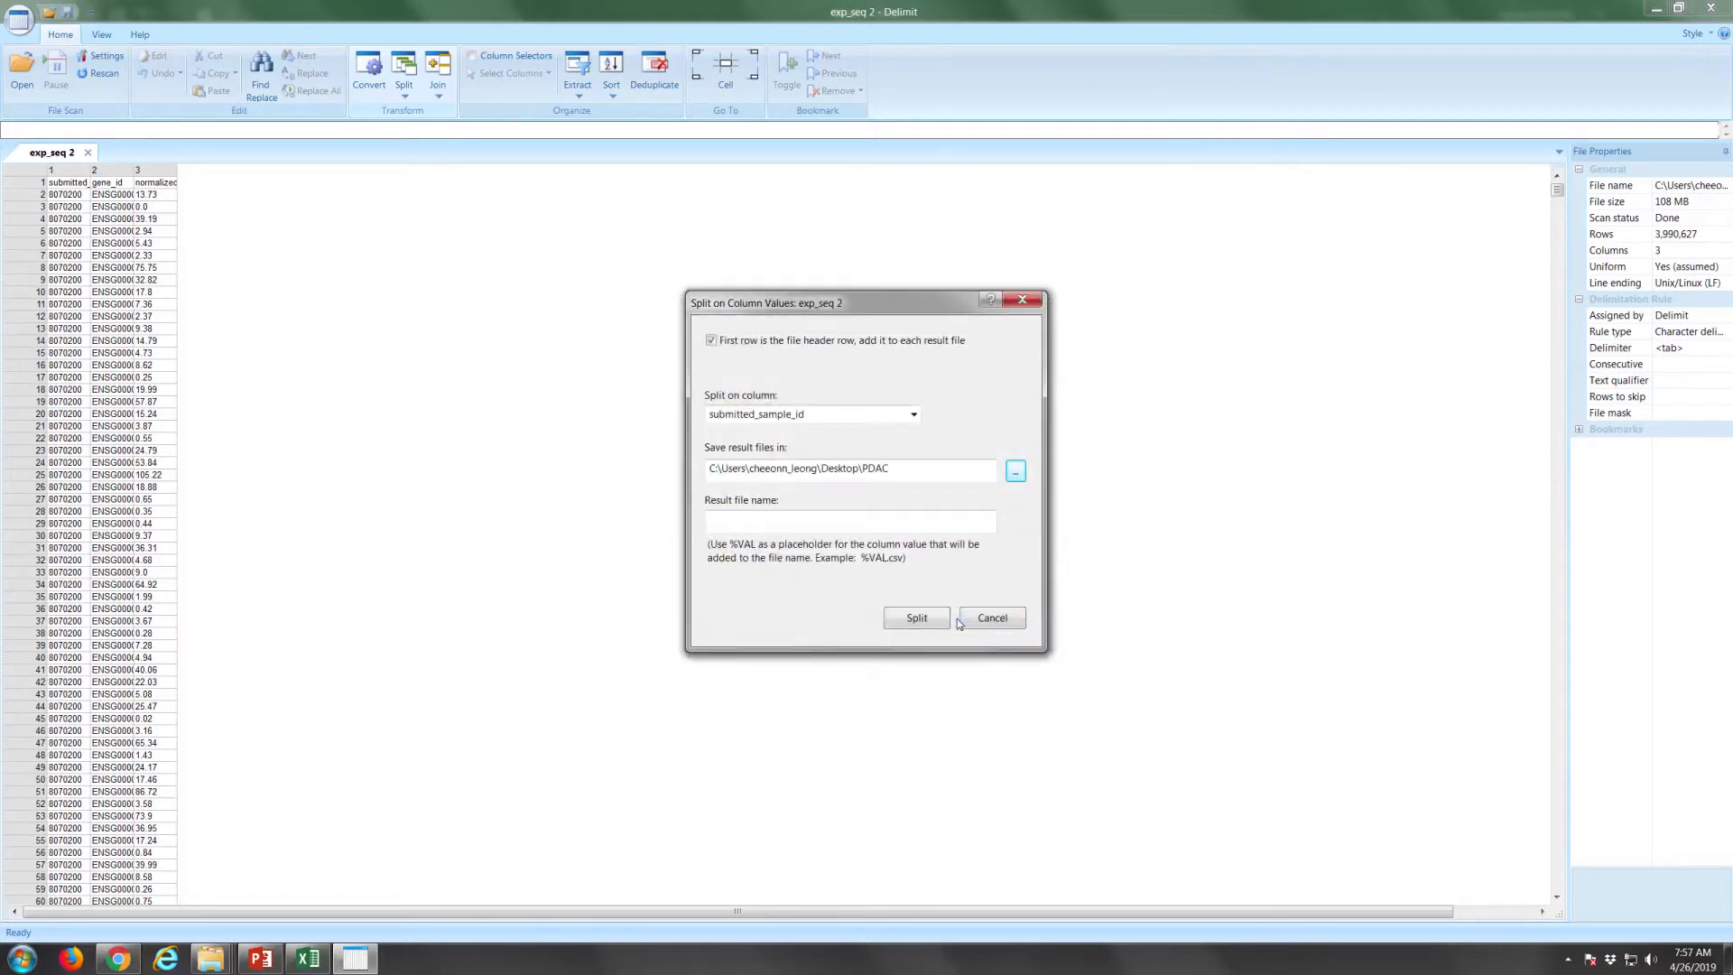
Name the result files %VAL.csv, run the split, and open the 8015141 file
click(834, 523)
text(%VAL.csv)
click(913, 619)
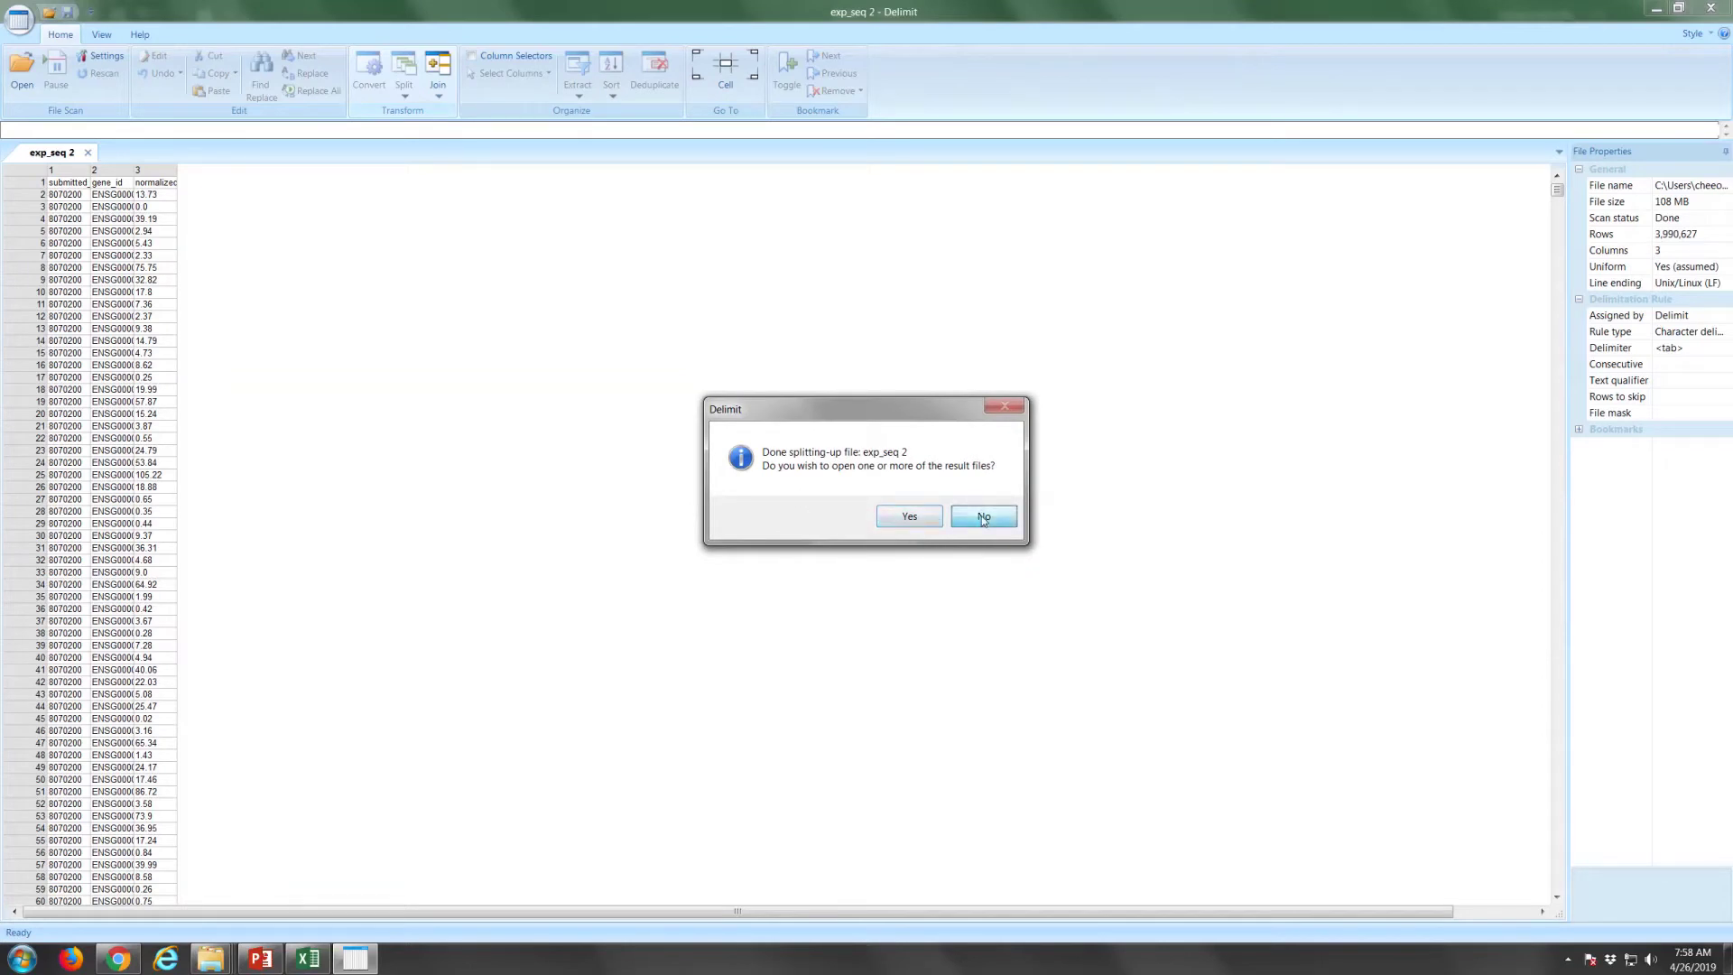
click(916, 517)
double_click(817, 415)
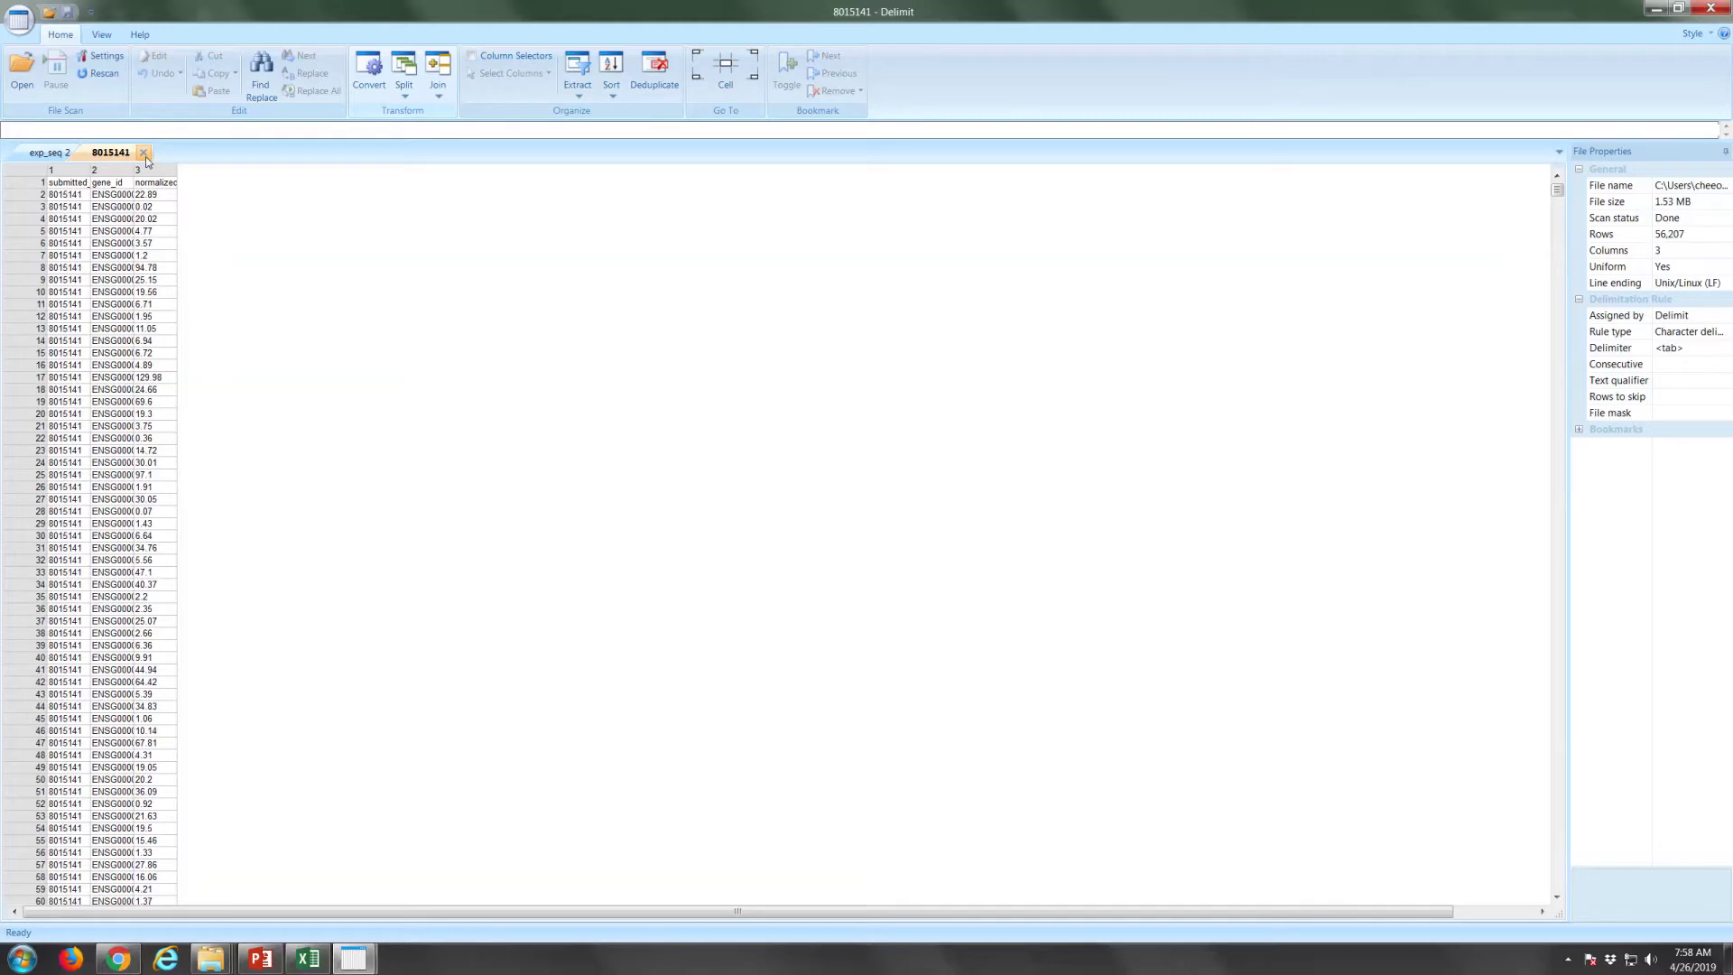
Close 8015141 and set up a horizontal whole-file join of every file in PDAC
click(144, 153)
click(436, 78)
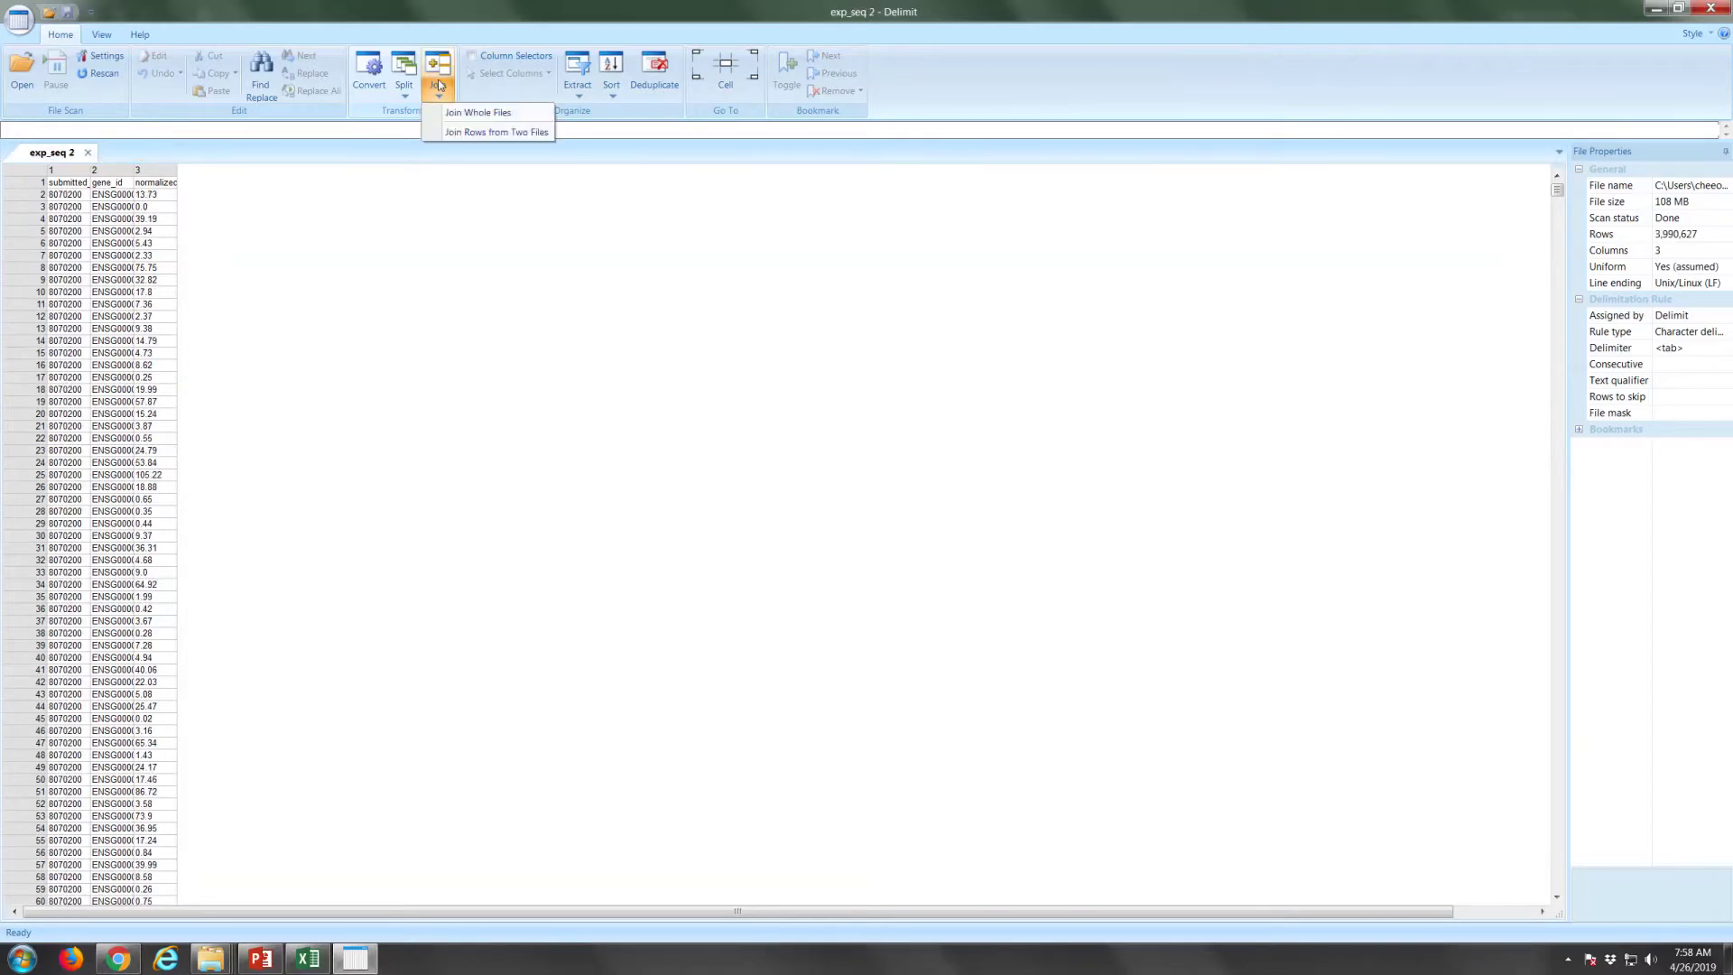
click(471, 113)
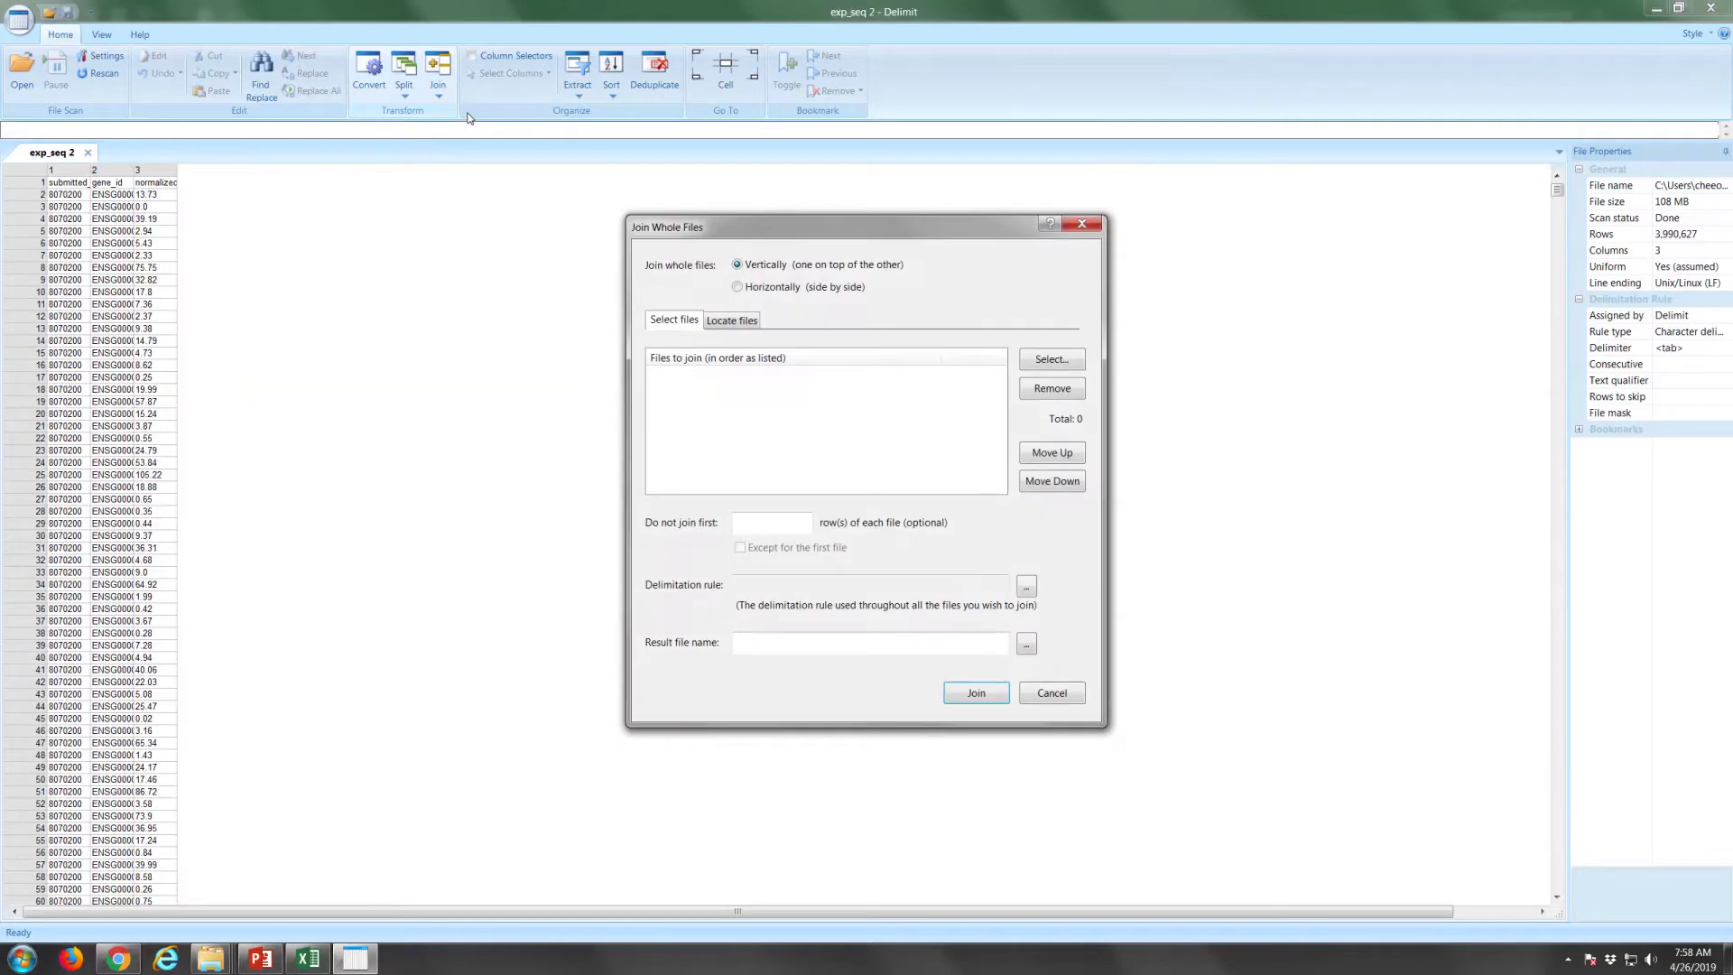
click(737, 287)
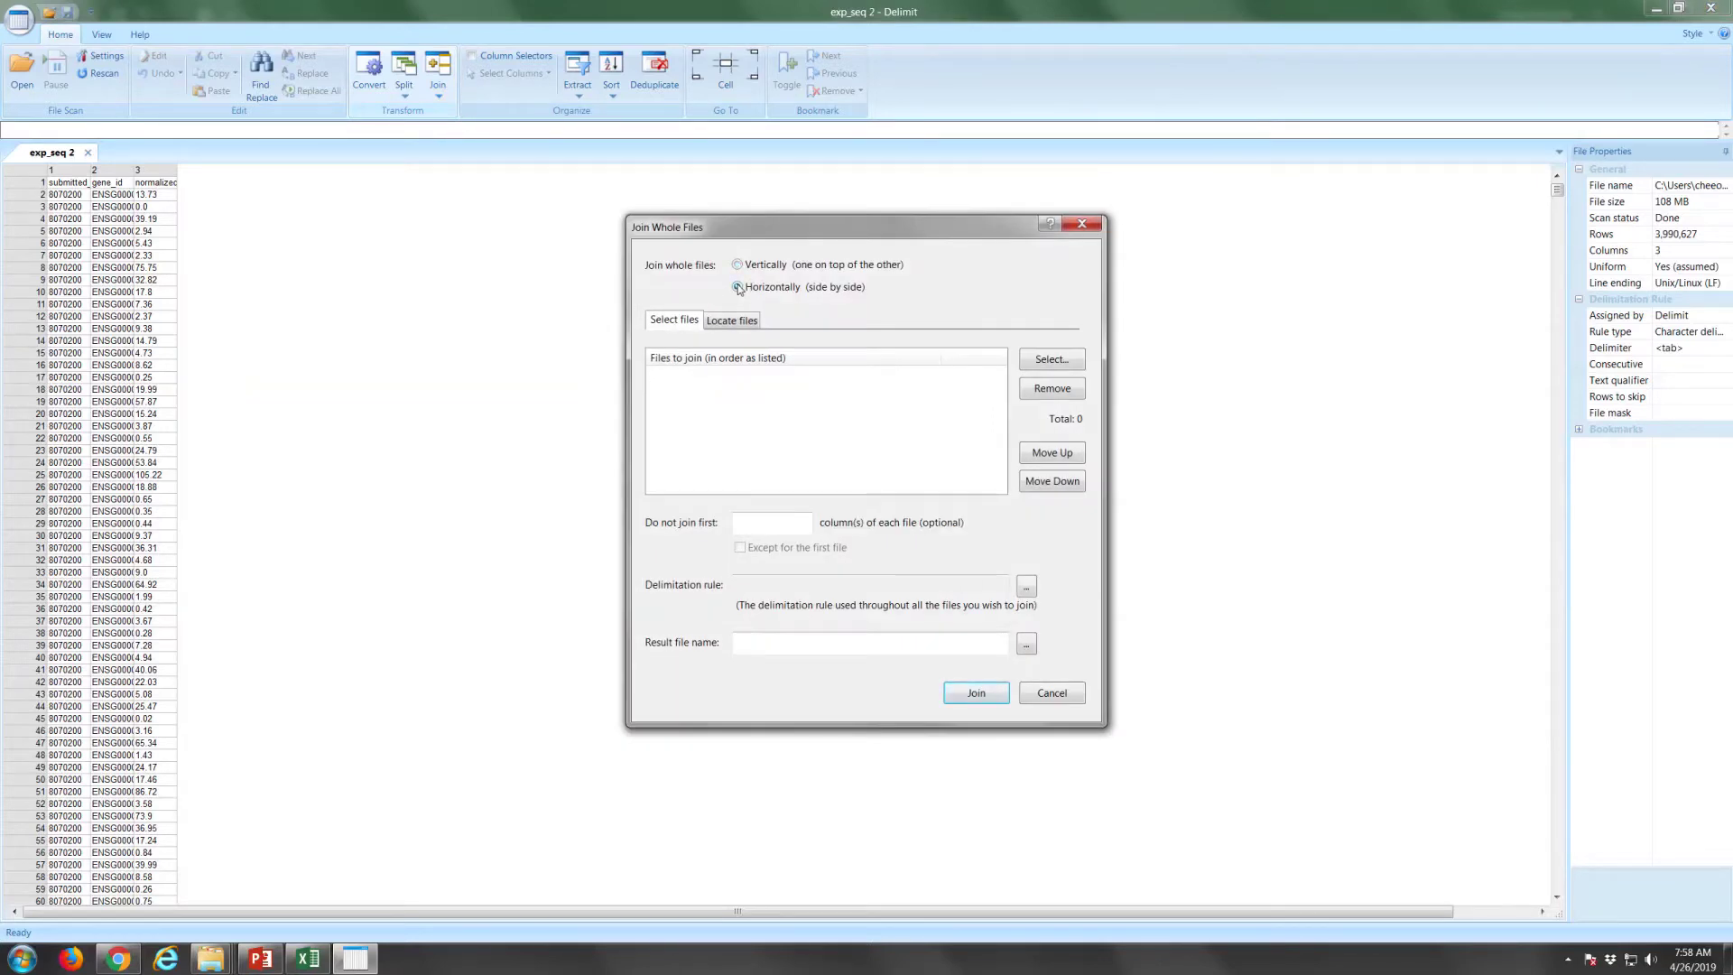
click(1039, 366)
click(839, 467)
key(ctrl+a)
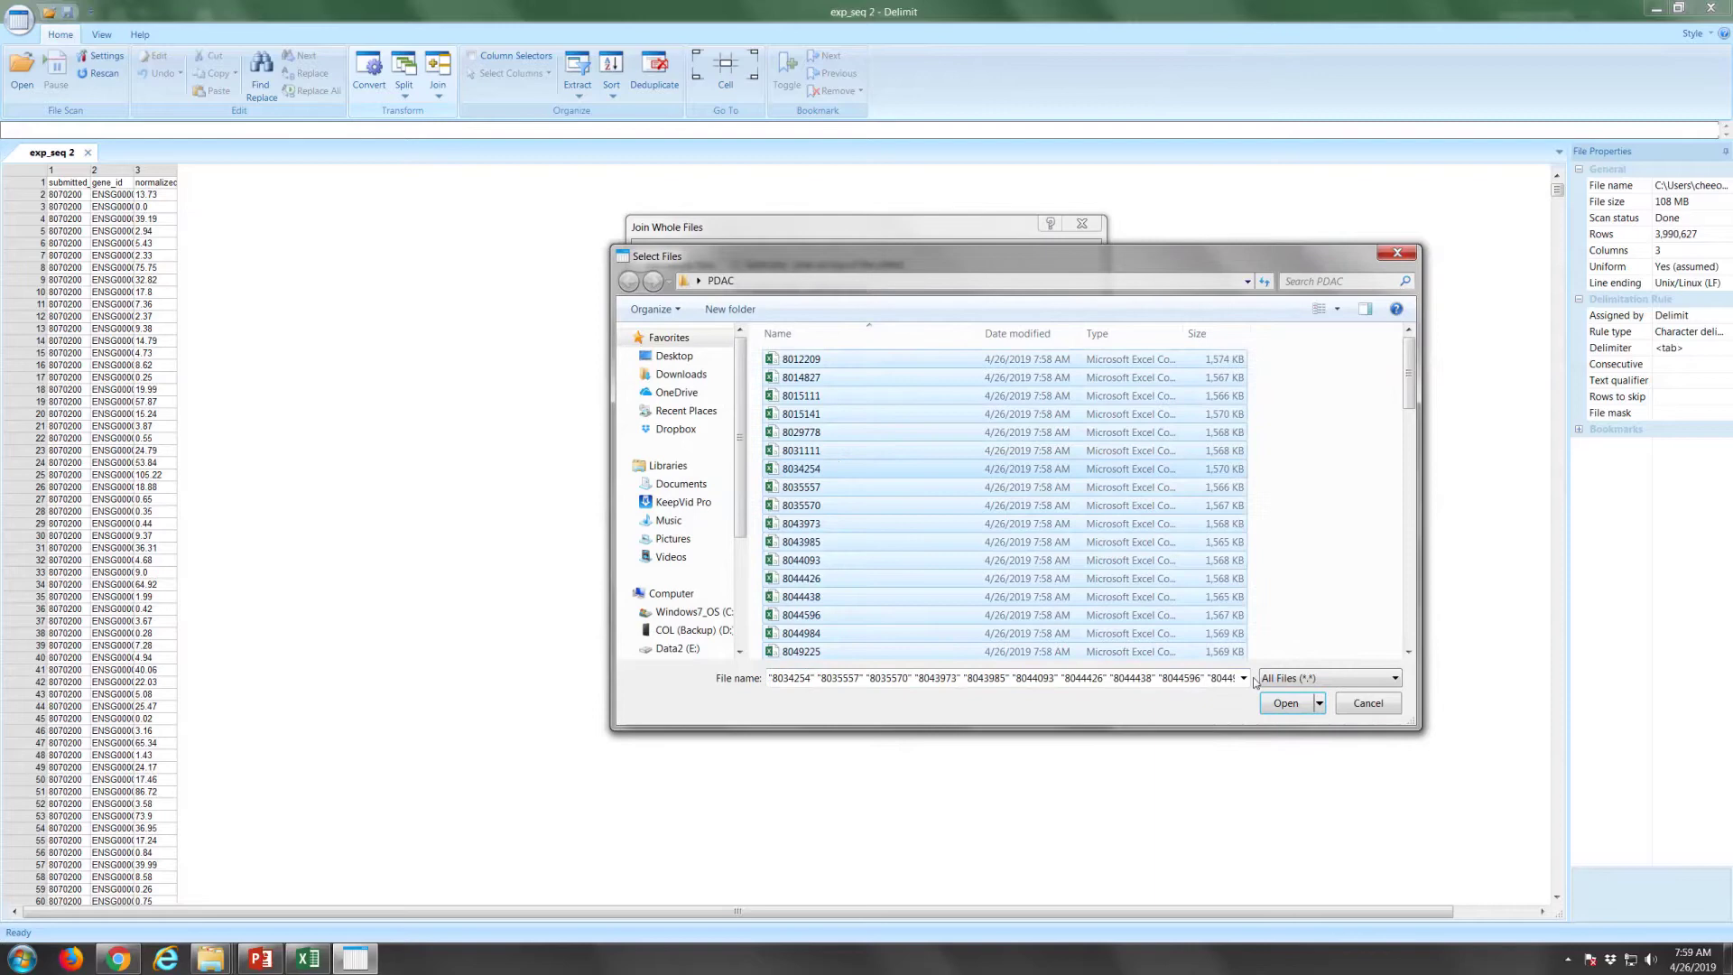
click(1285, 703)
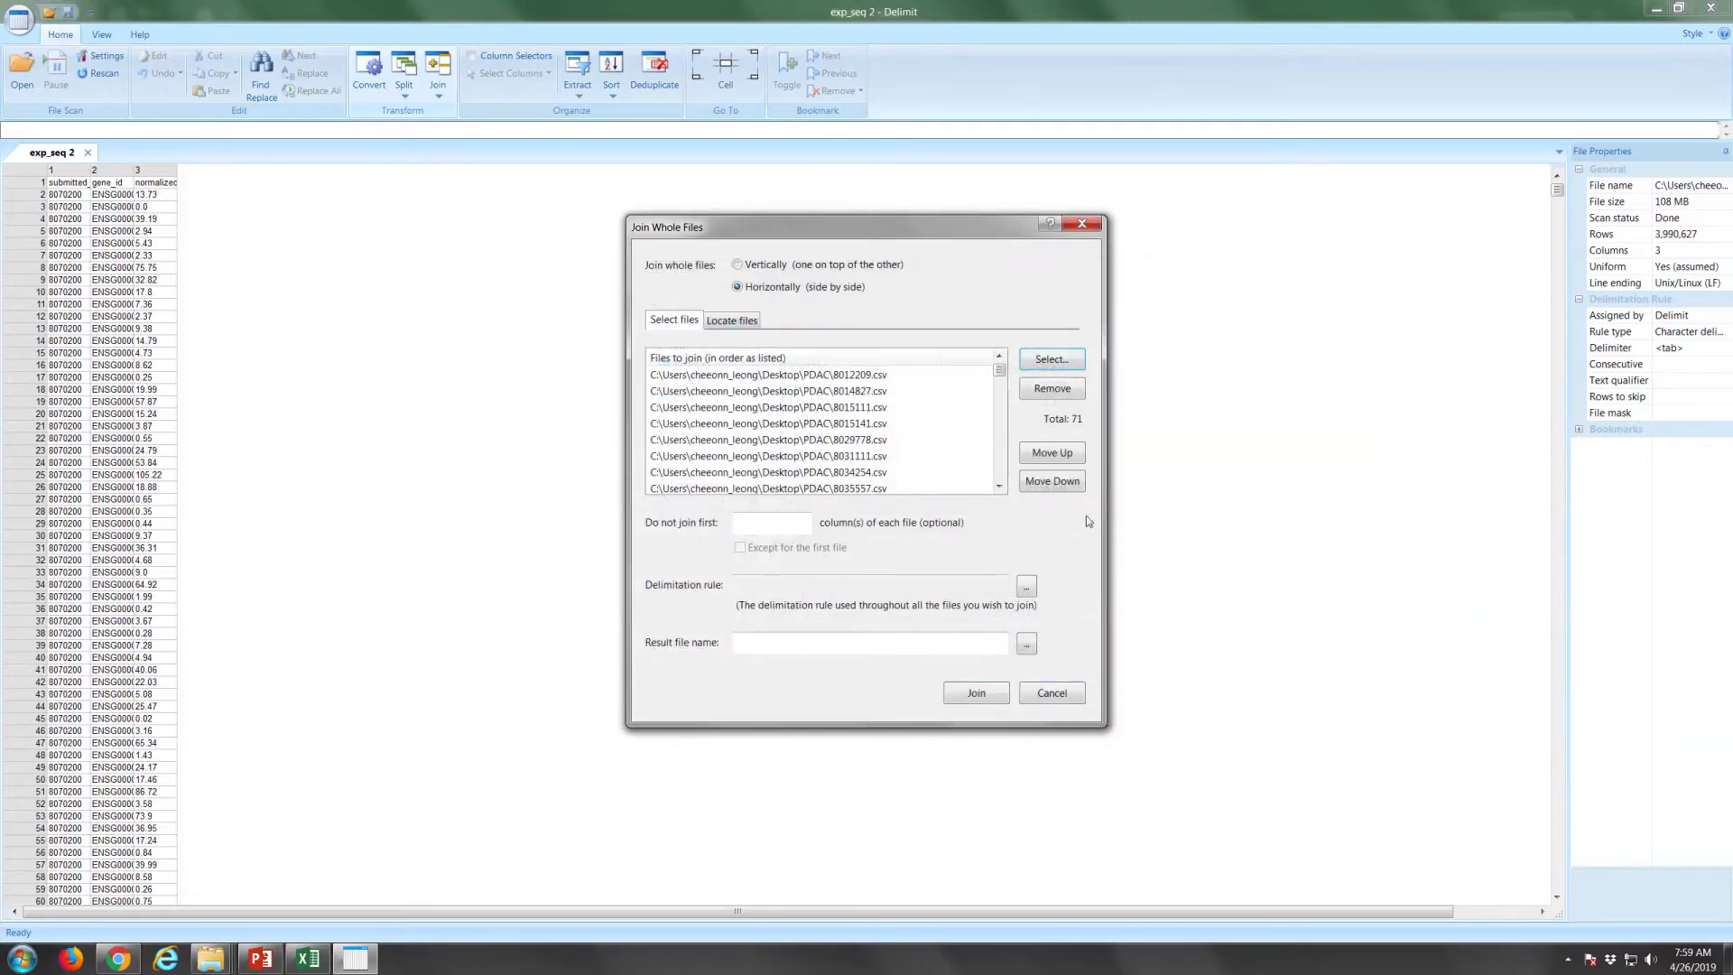
Join the files with a Tab delimiter into Join.csv
click(1033, 592)
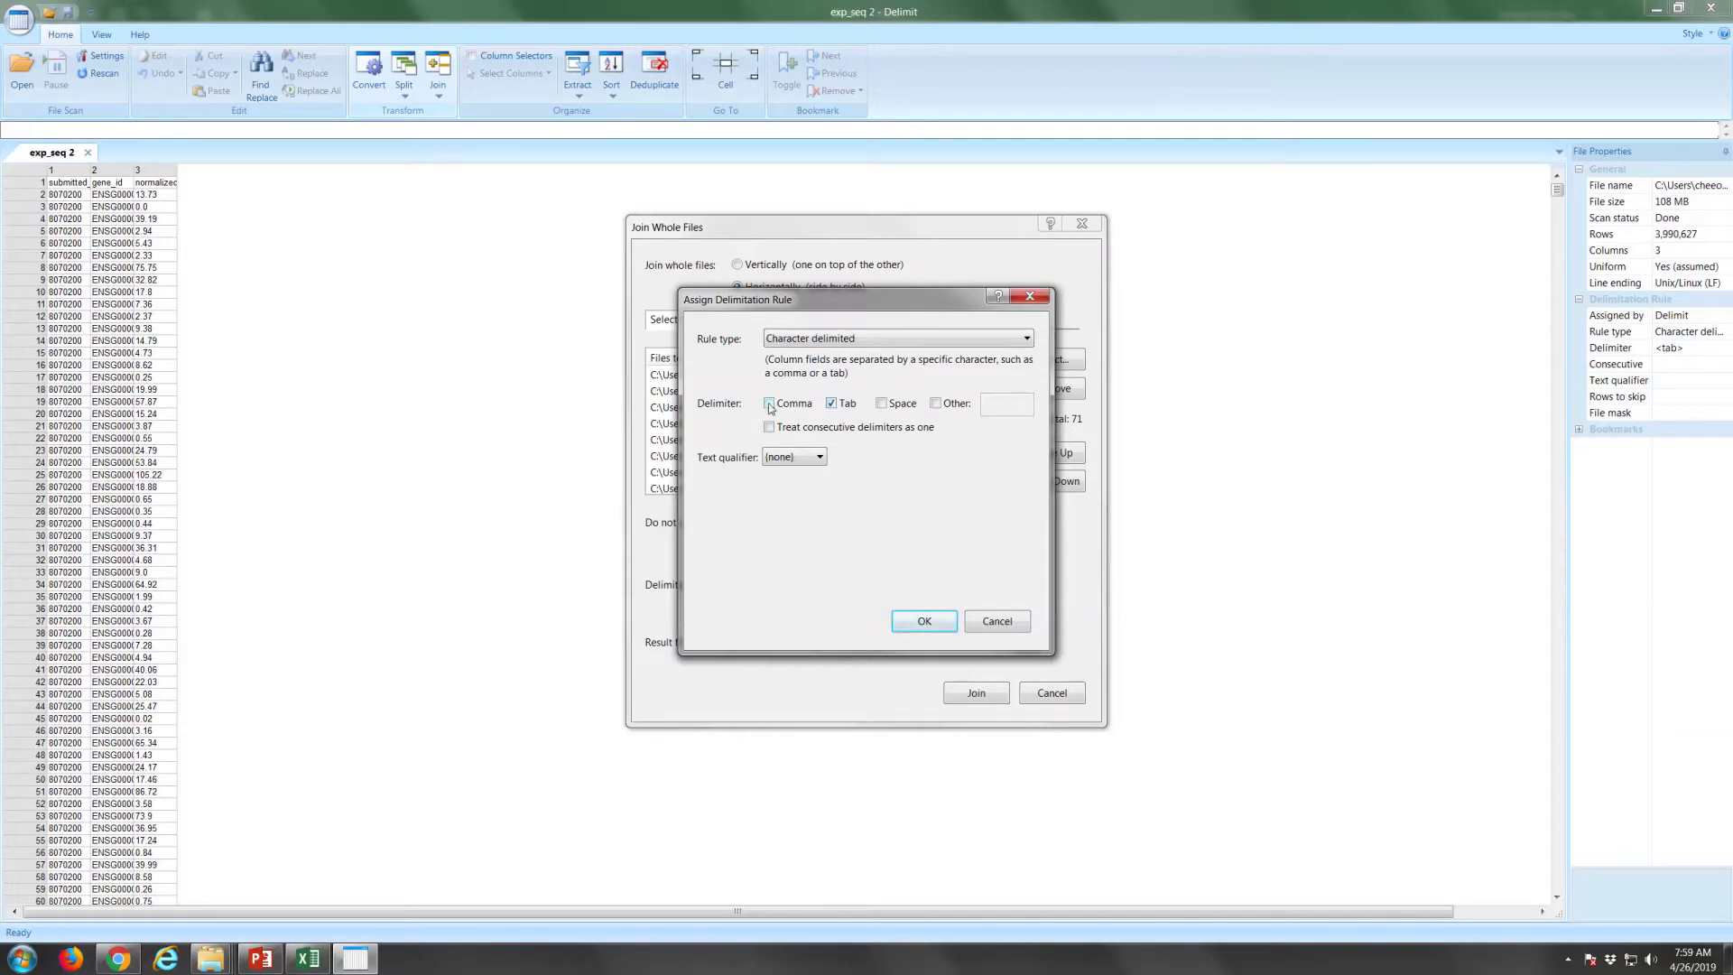
click(914, 630)
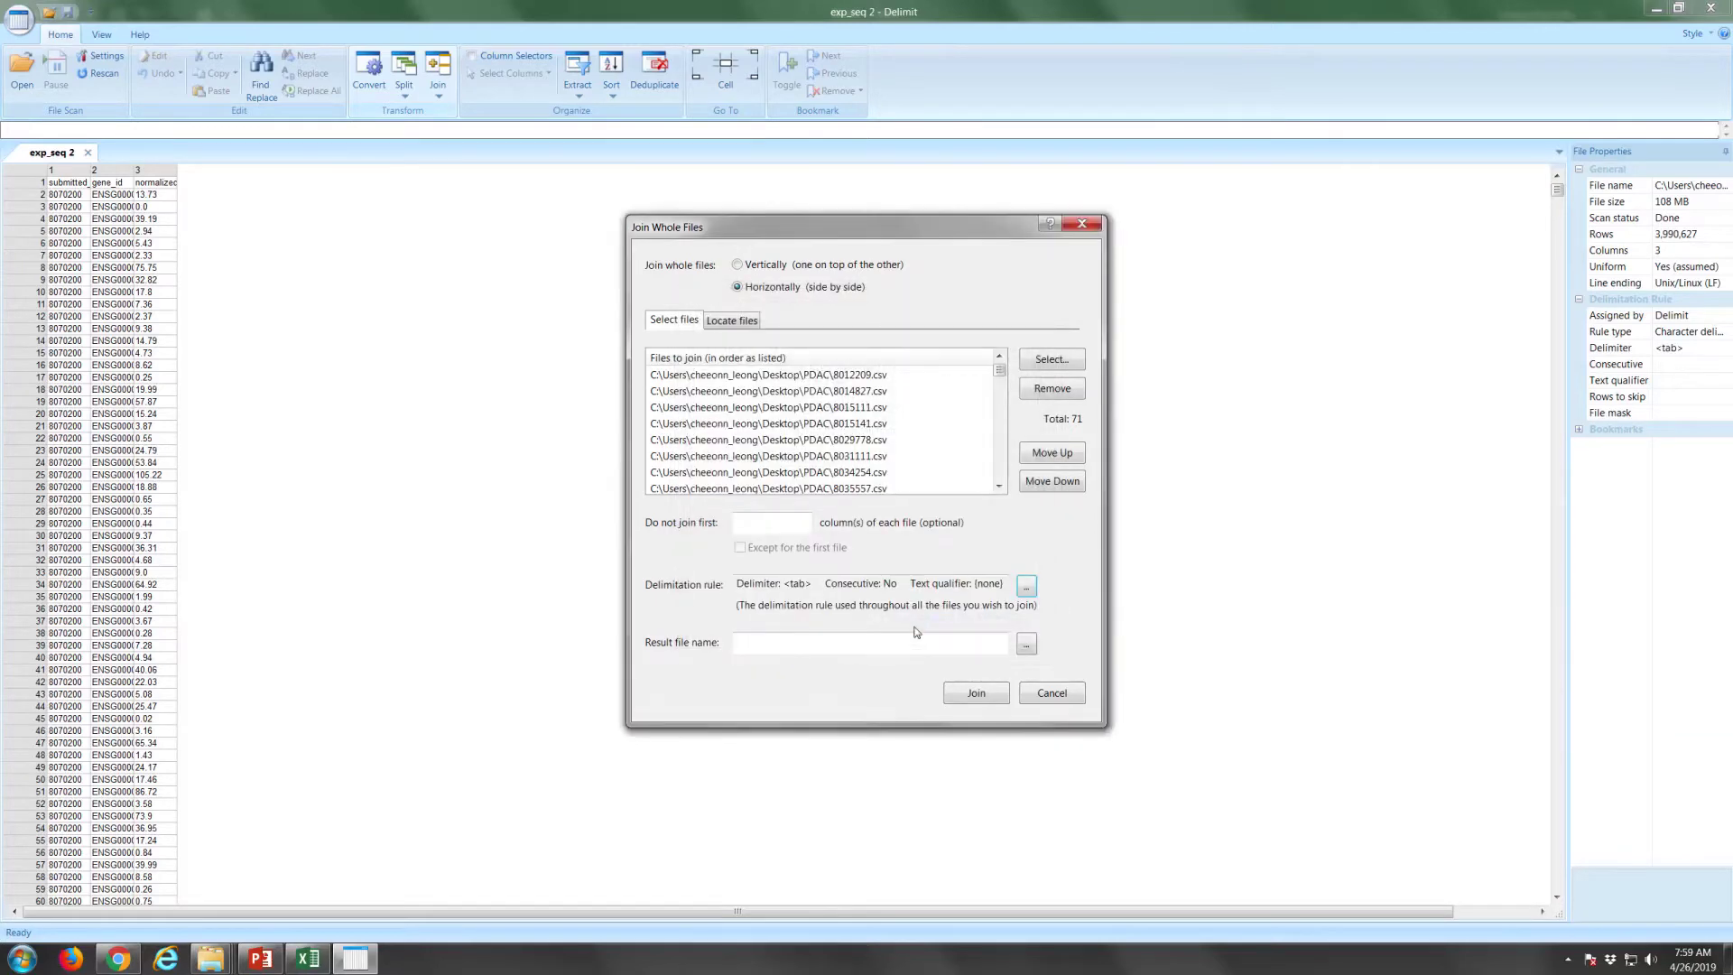
click(1027, 644)
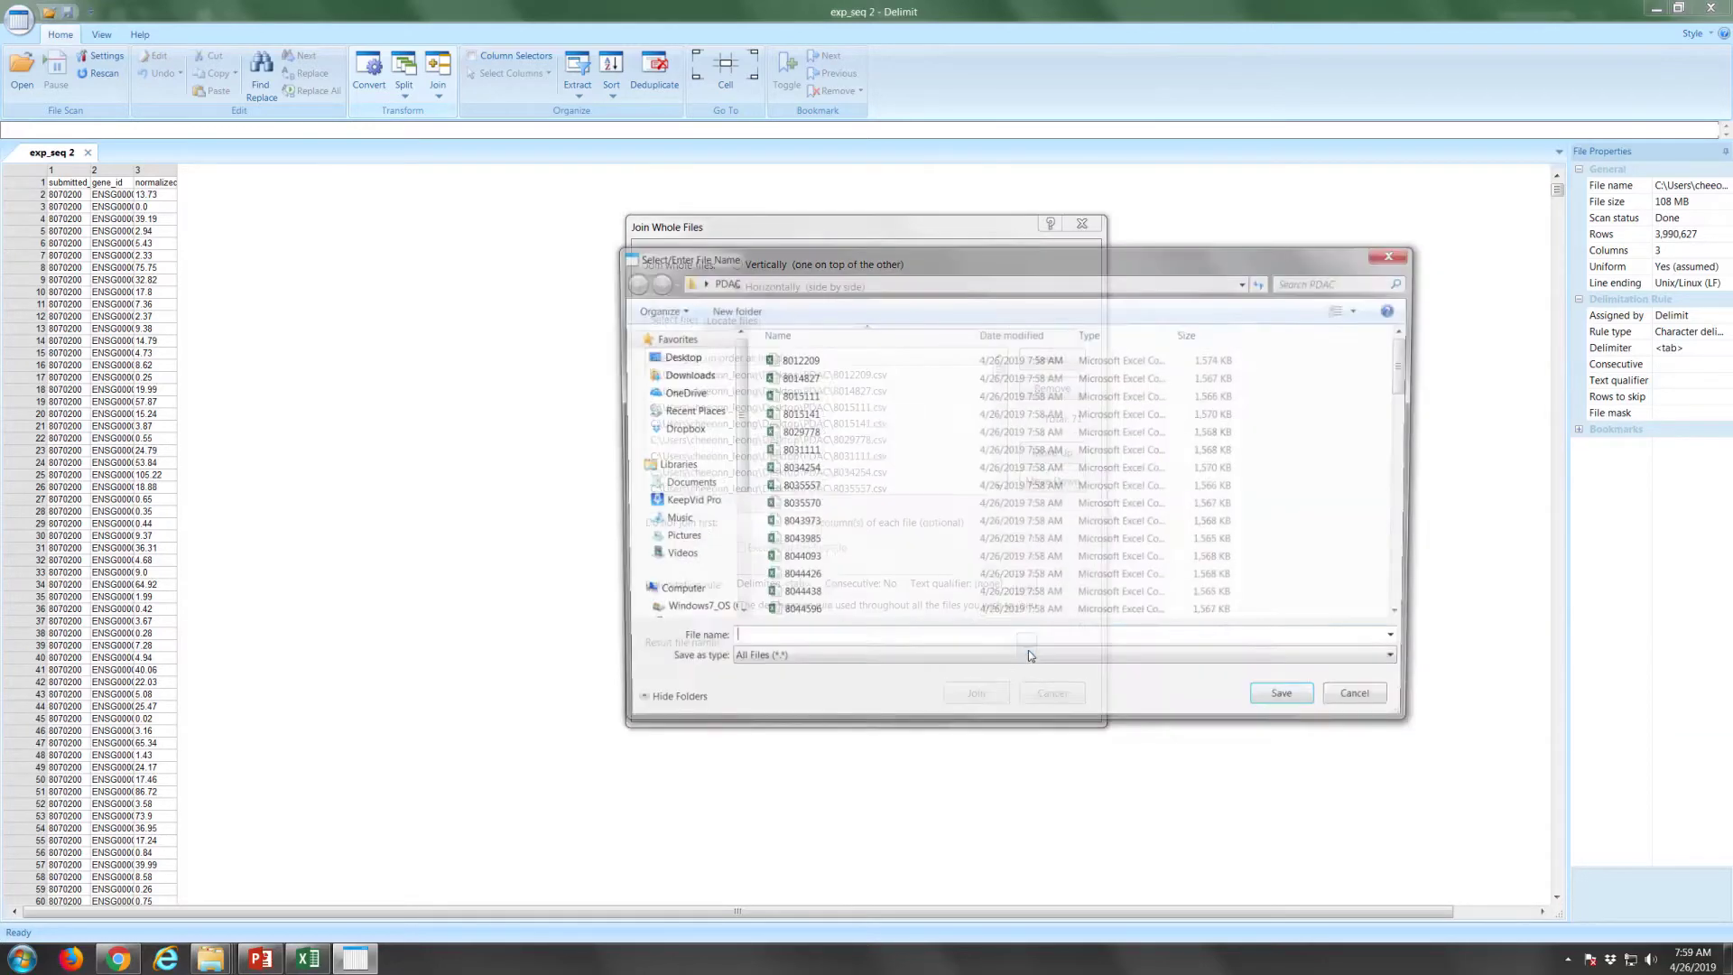
text(Join)
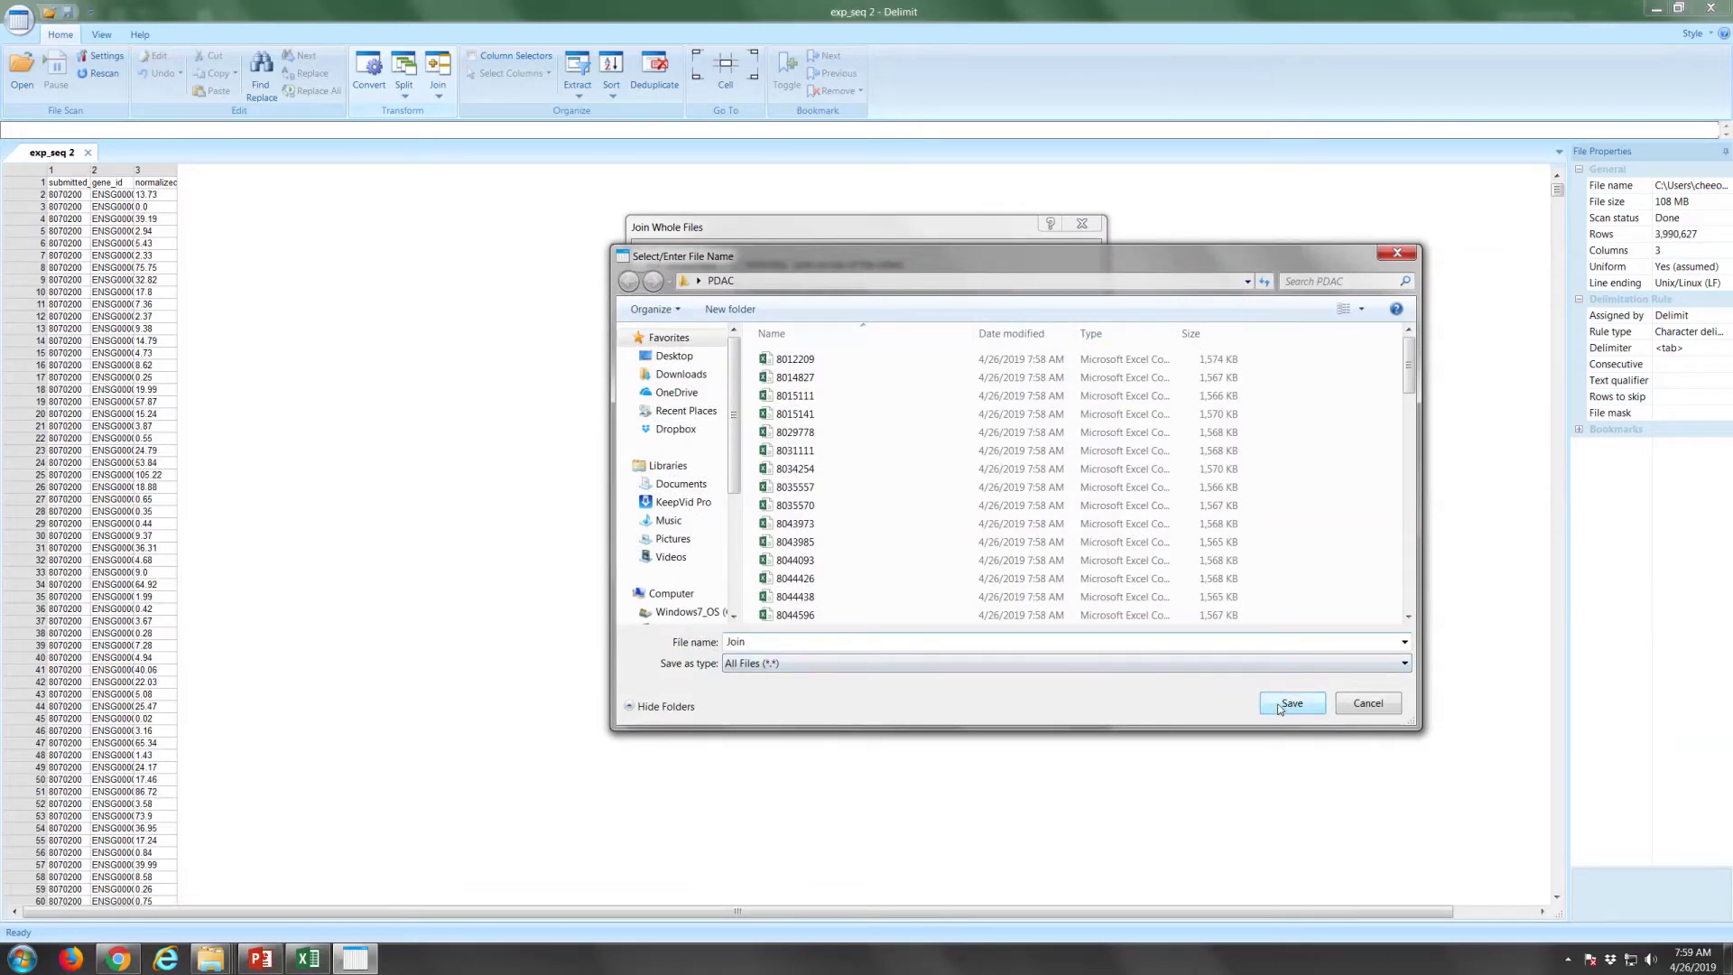
text(.csv)
click(1291, 703)
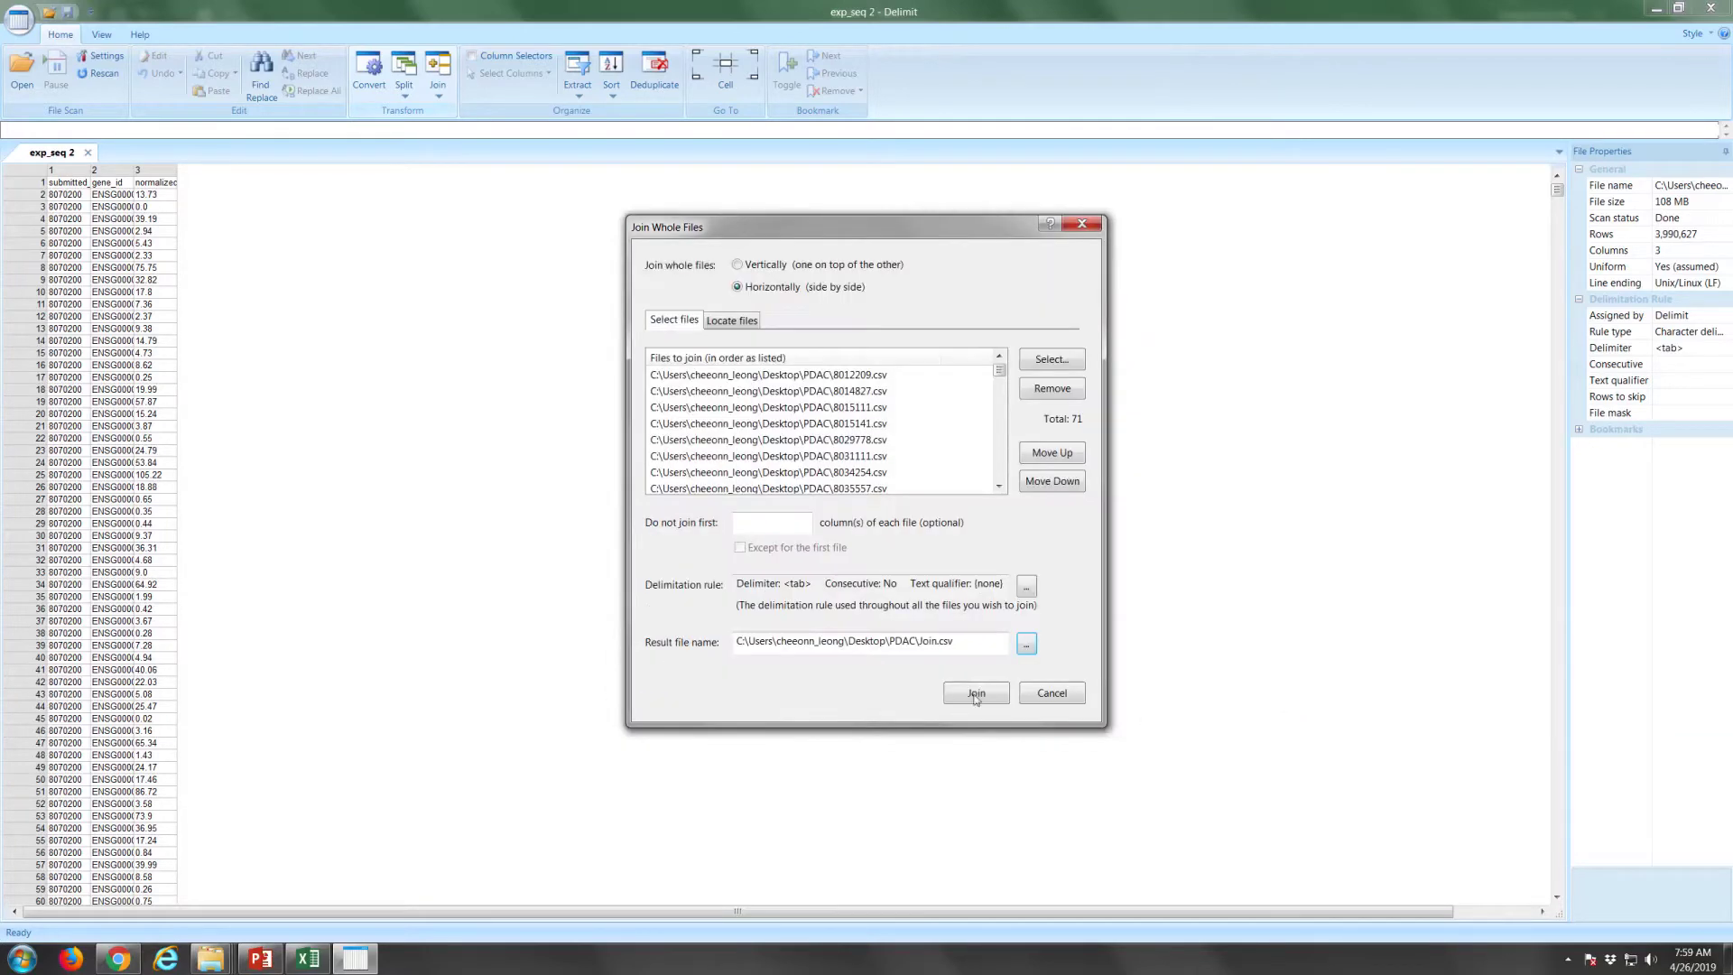
click(975, 694)
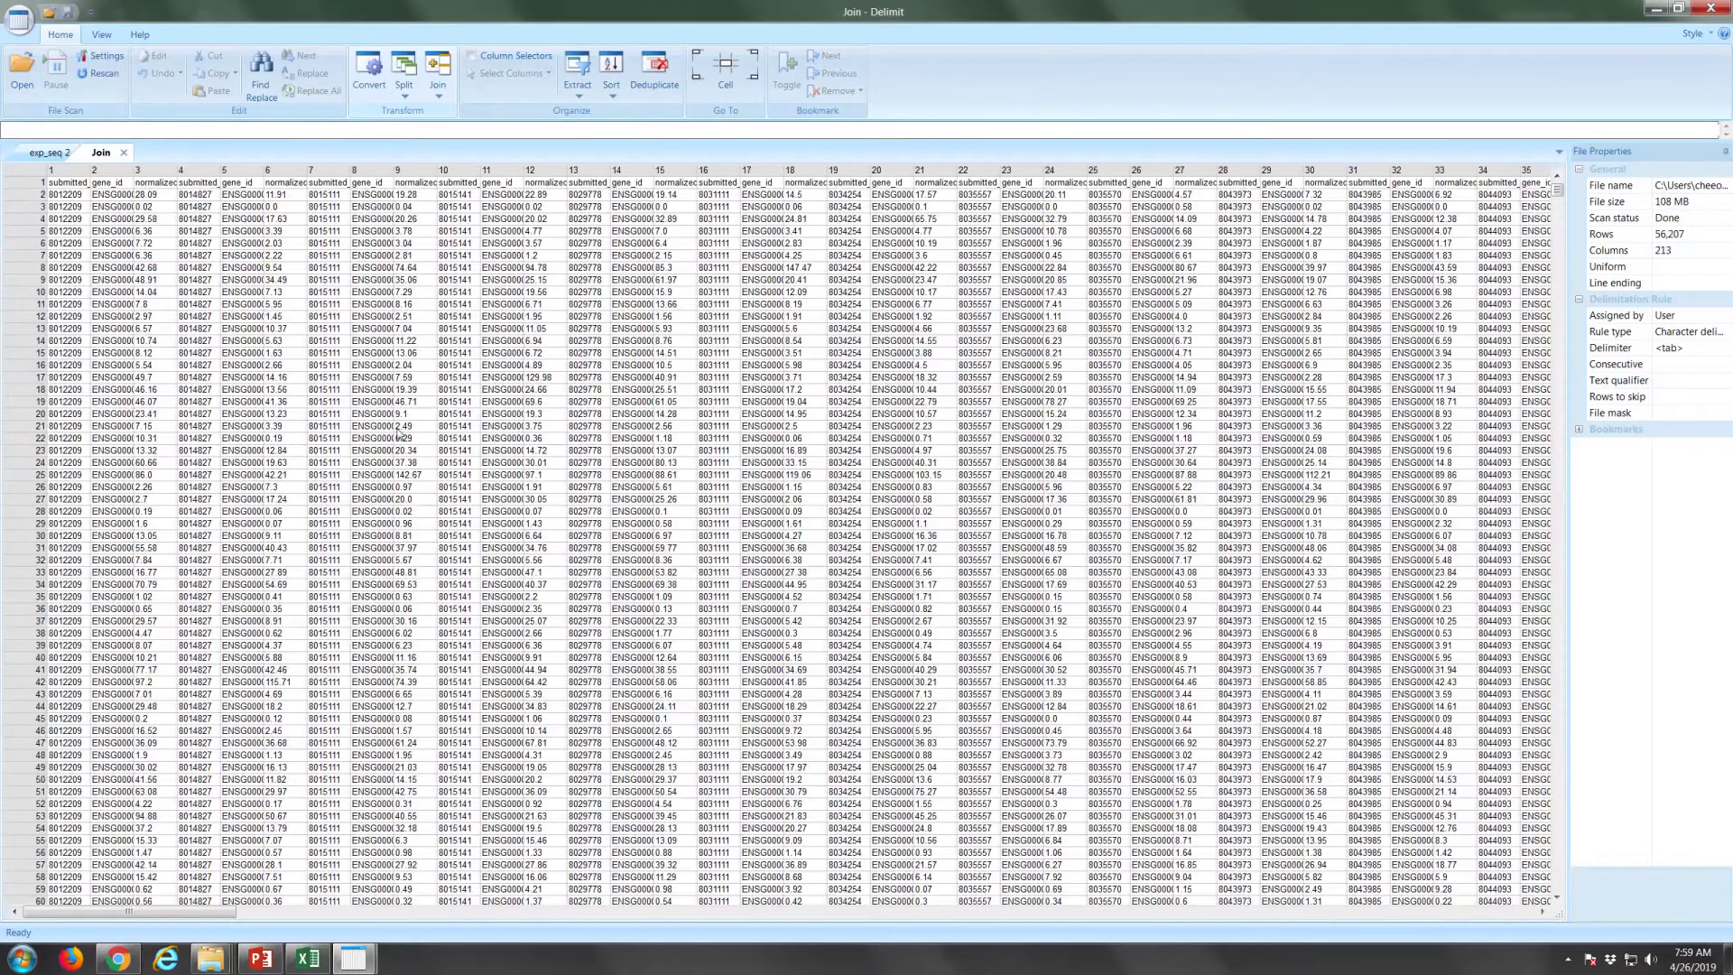
Open the resulting Join file in Excel
click(398, 428)
click(327, 439)
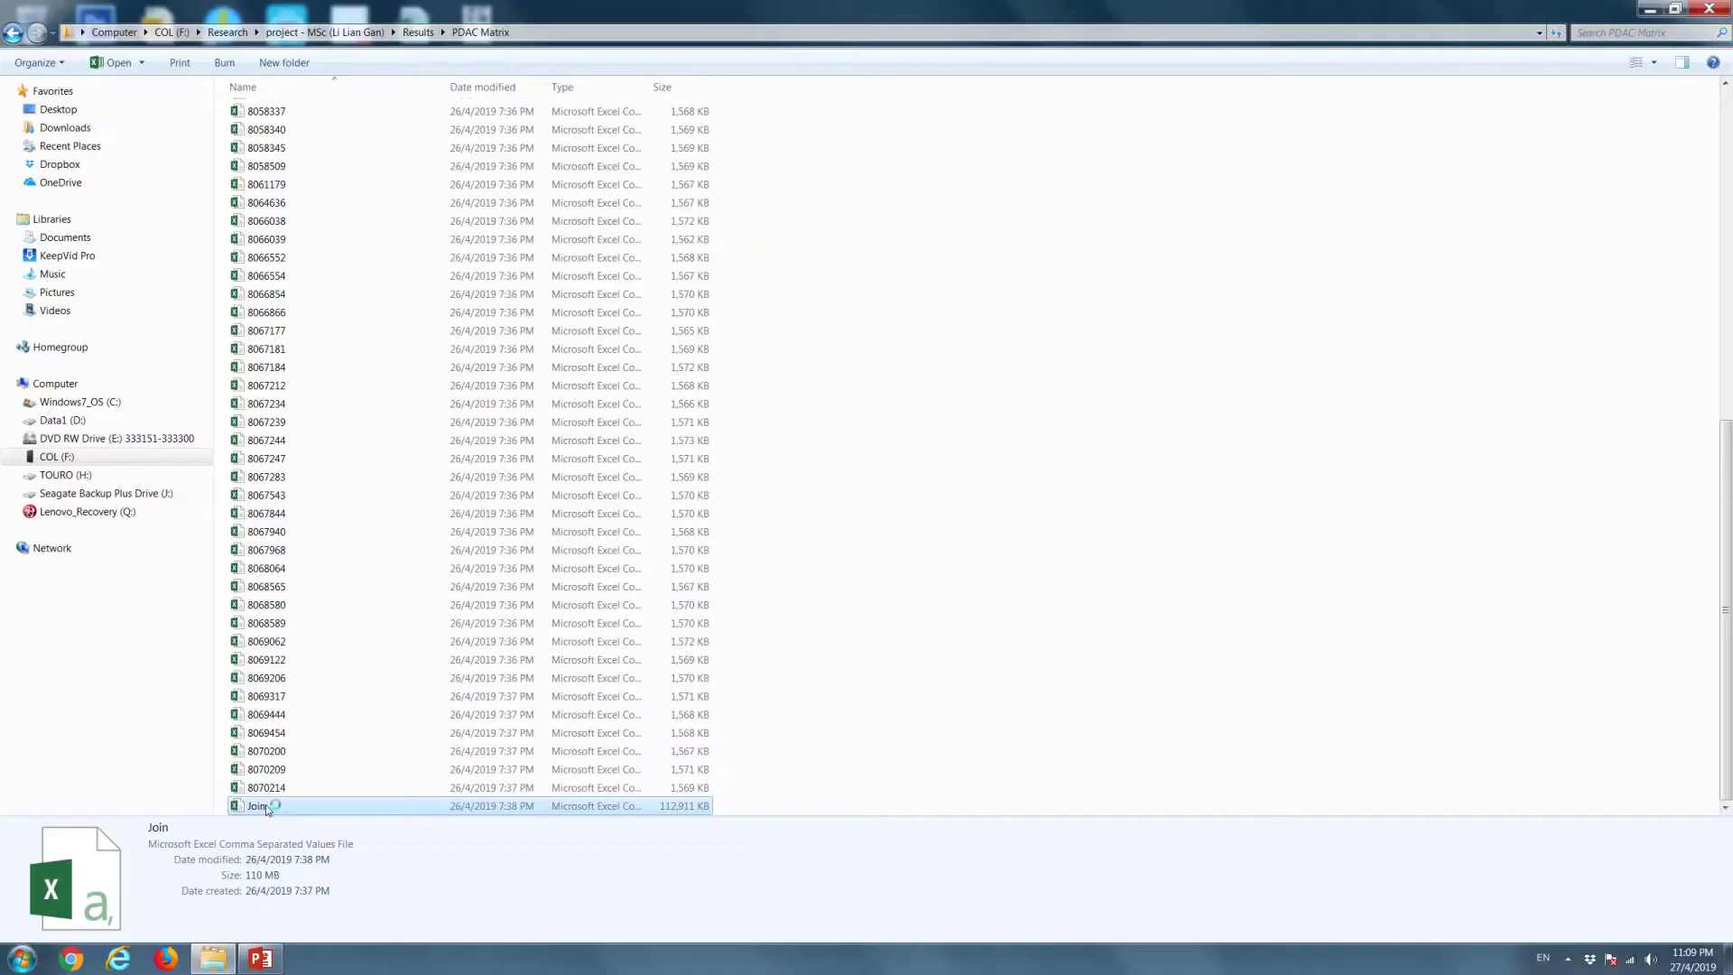
double_click(265, 804)
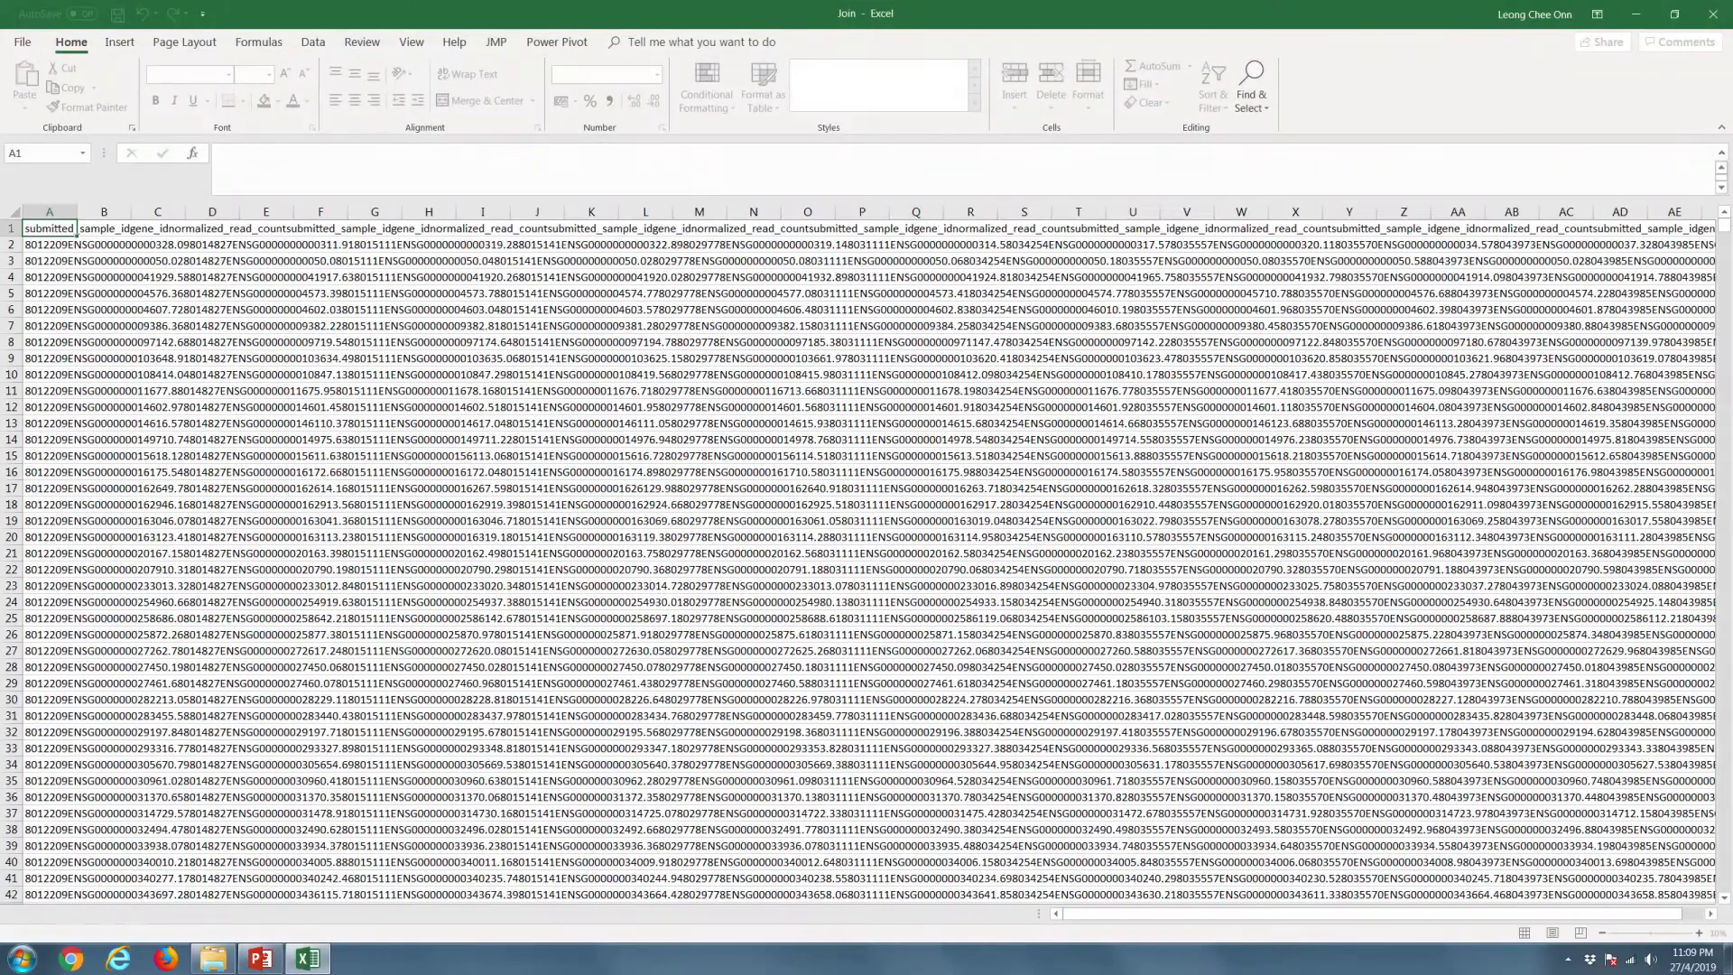
Split column A on Tab with Text to Columns, then insert an empty row above row 1
click(52, 209)
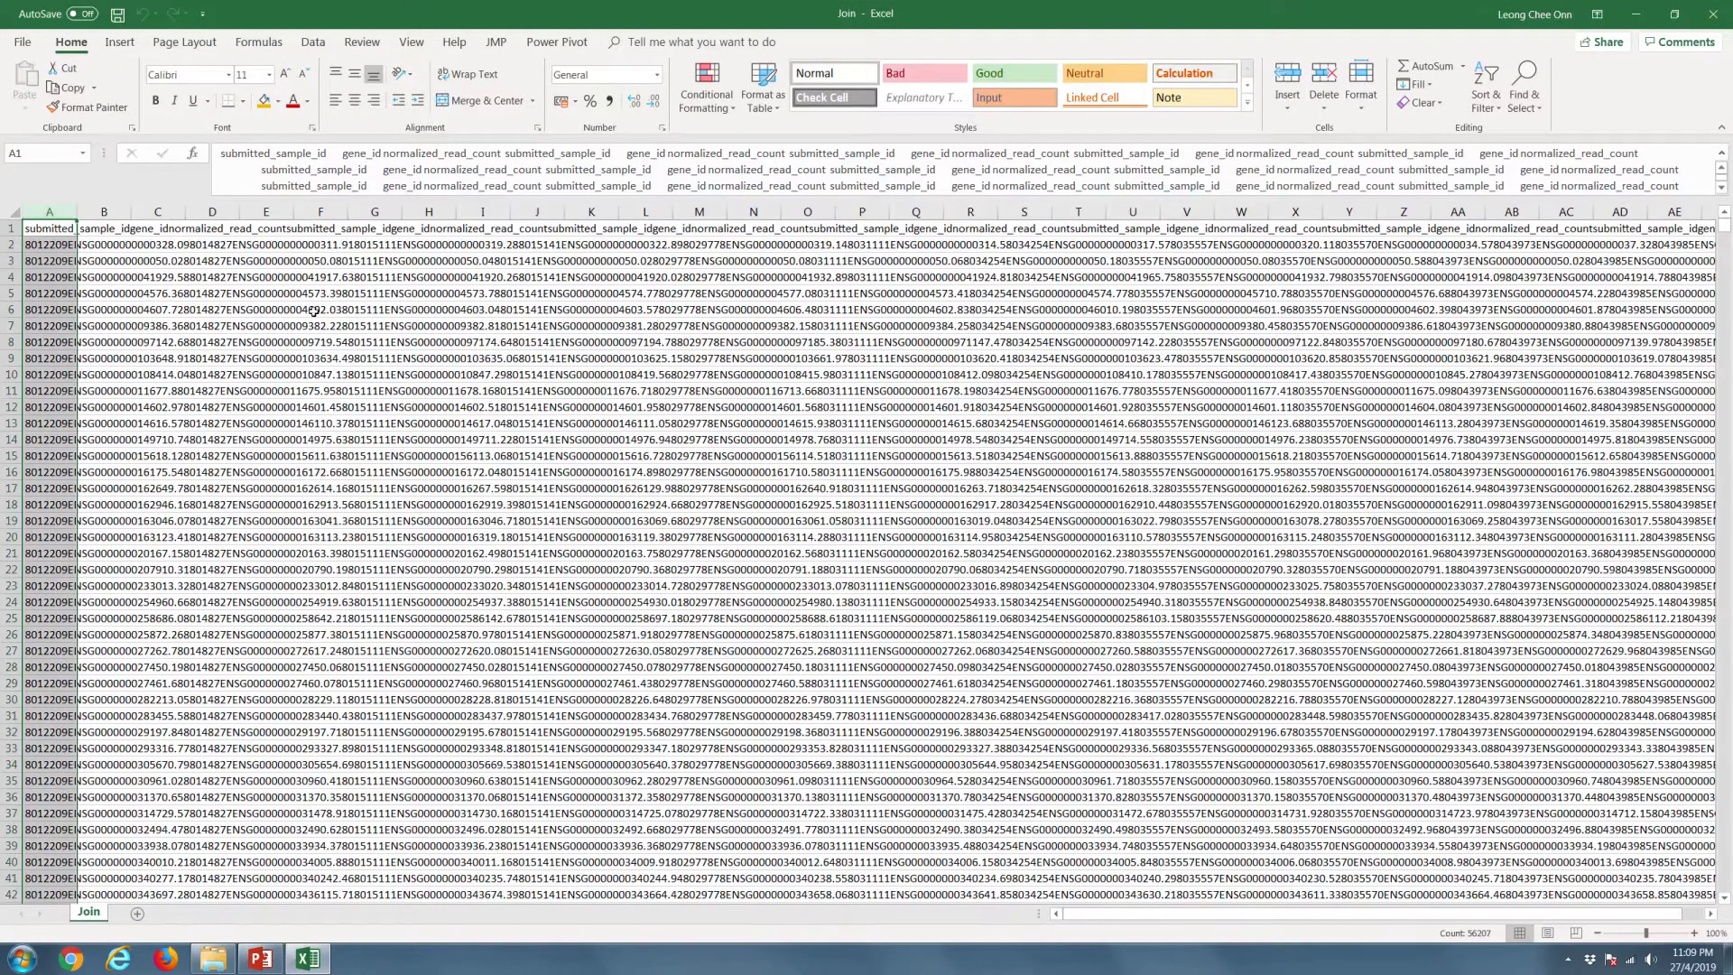
click(313, 44)
click(838, 91)
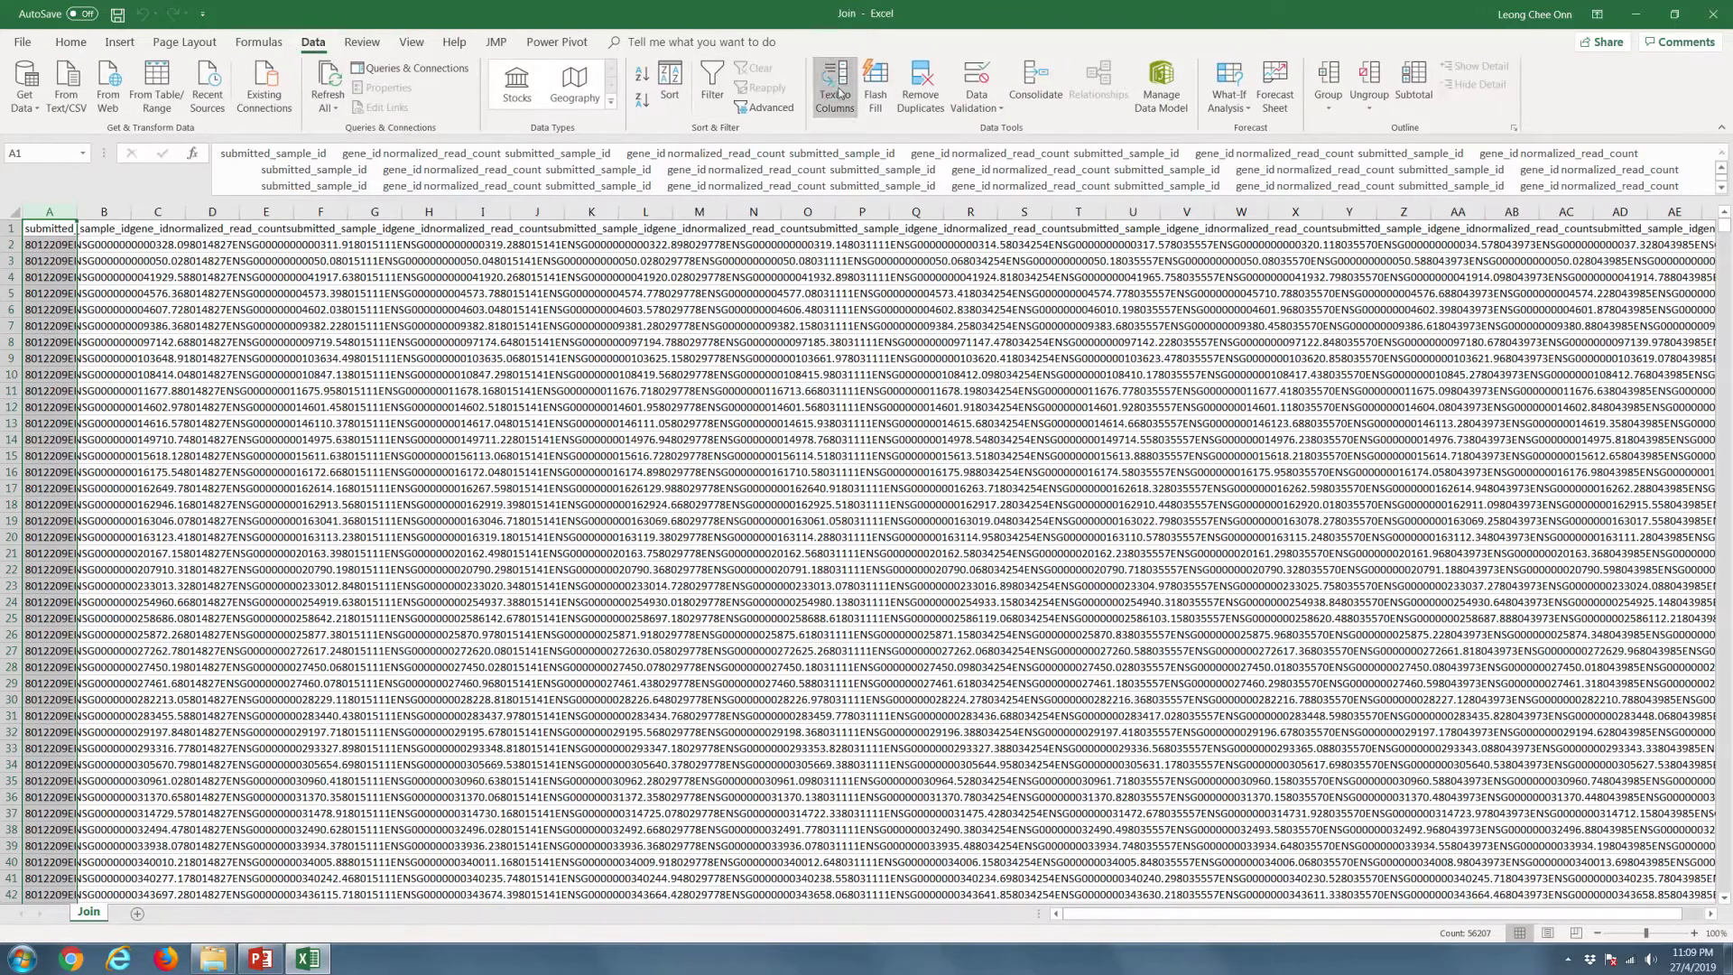
click(1150, 766)
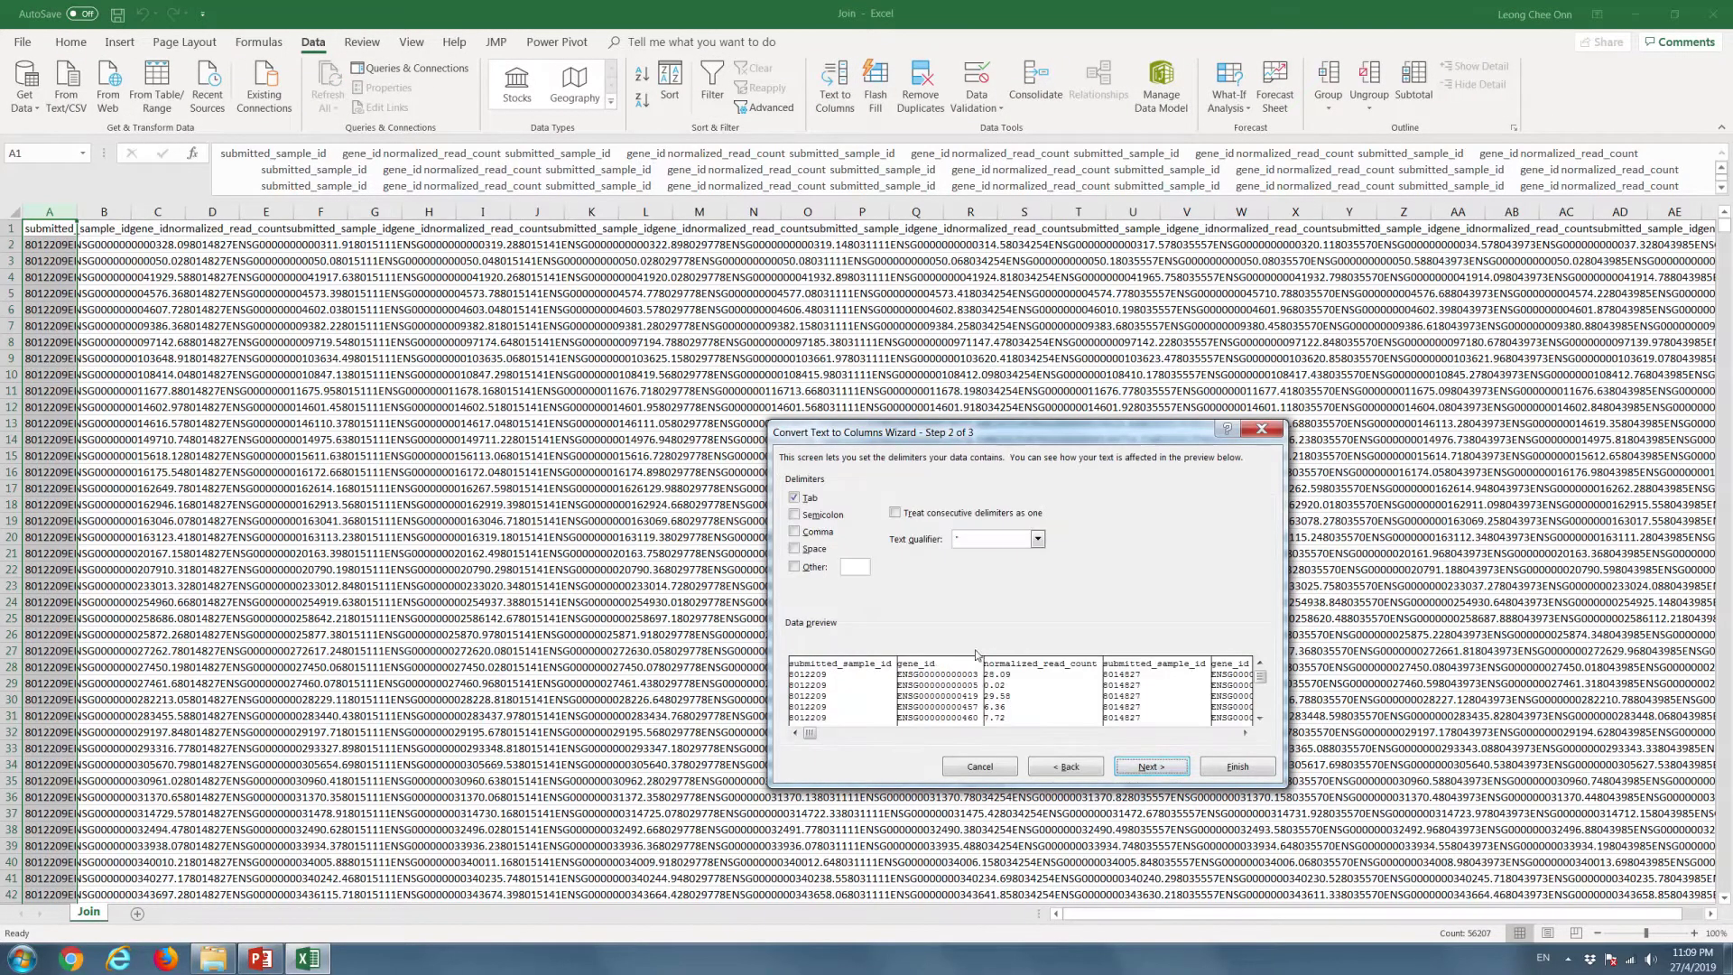
click(804, 550)
click(804, 550)
click(1160, 769)
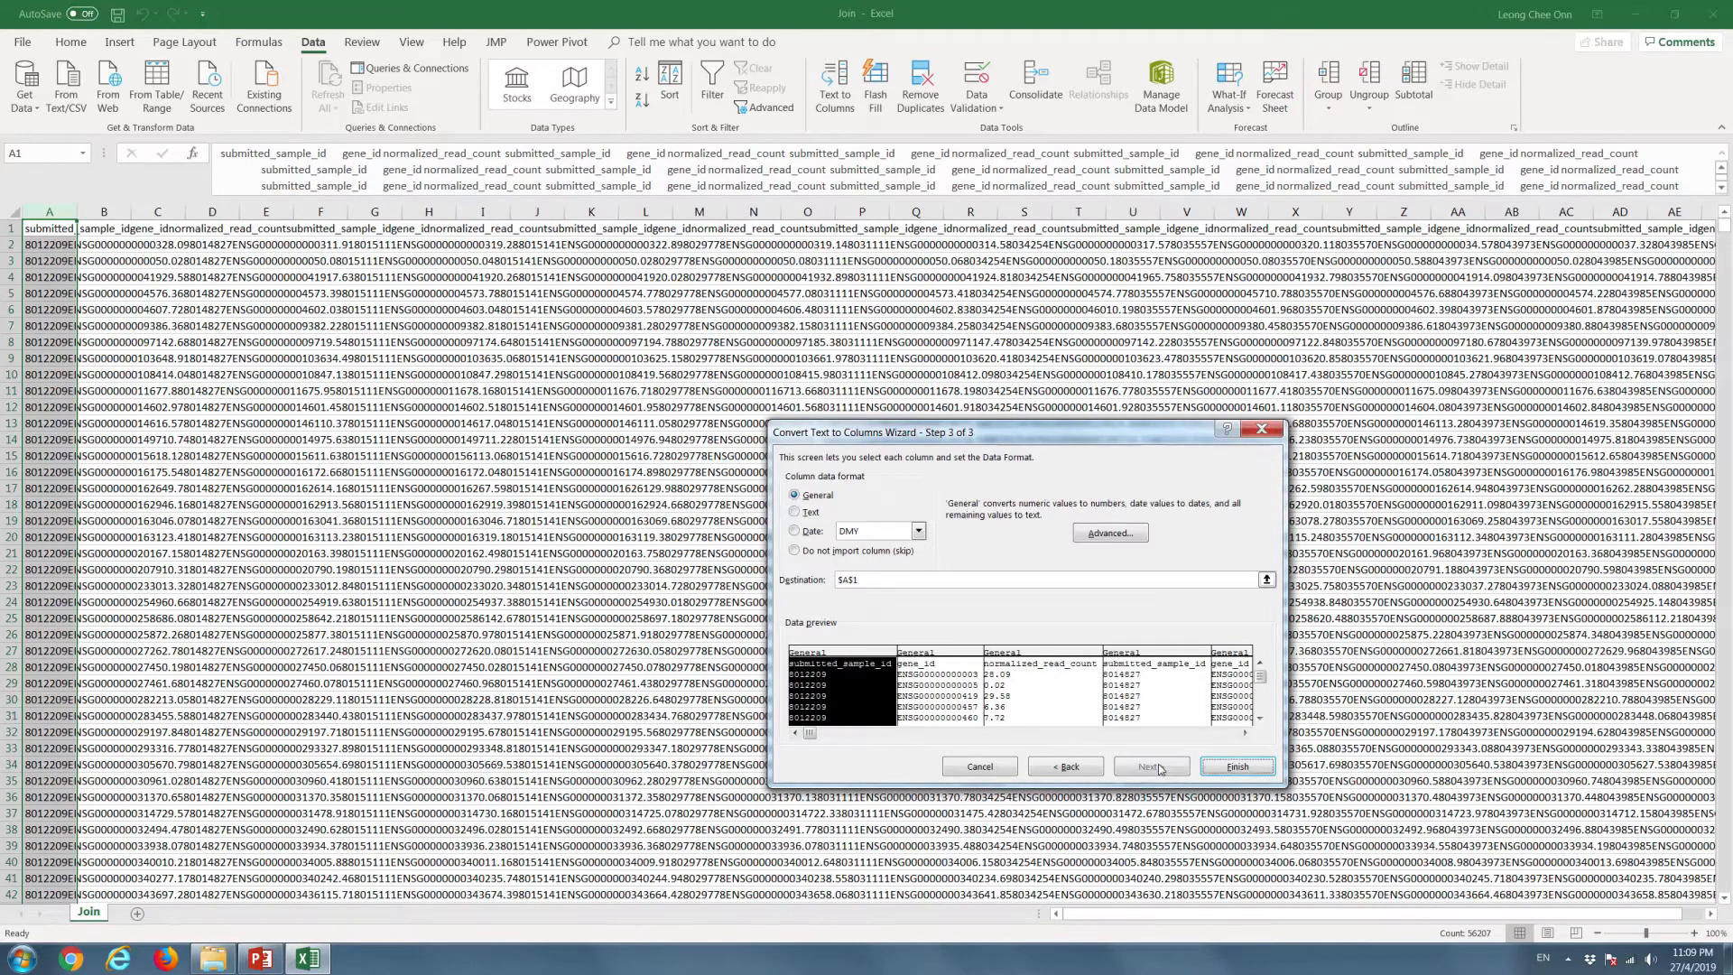
click(1240, 768)
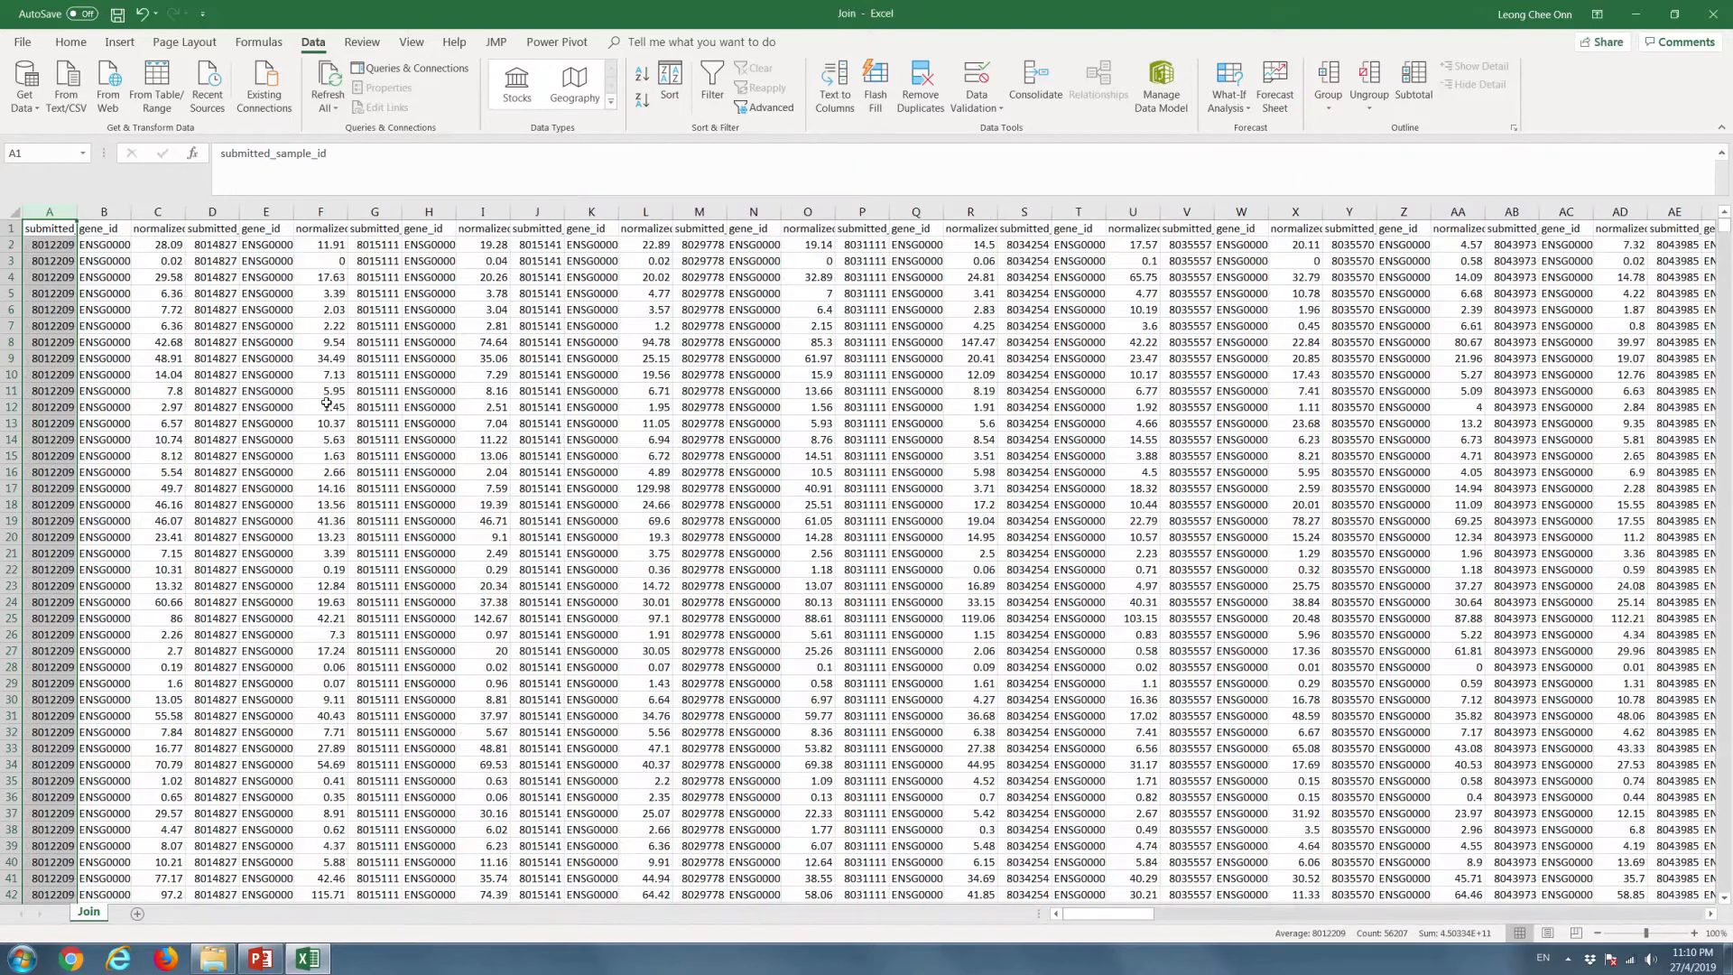
click(9, 227)
right_click(11, 226)
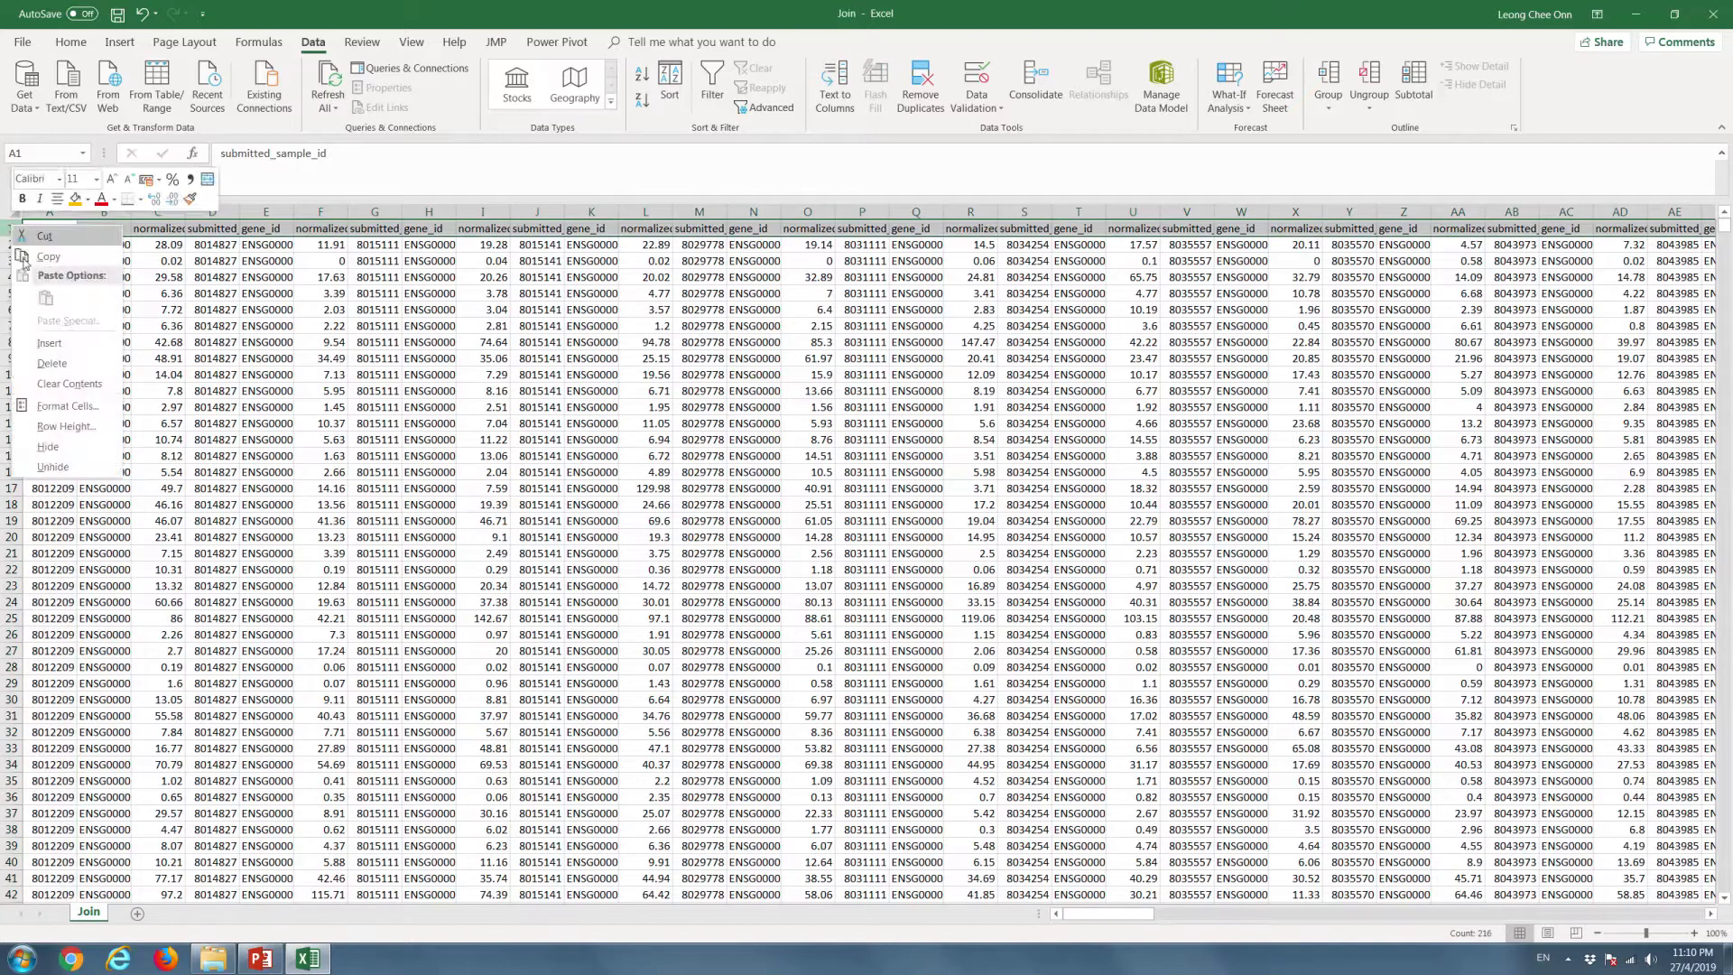
Insert an empty row above the headers and enter =A3 in C1 to show the sample ID
click(48, 344)
click(137, 352)
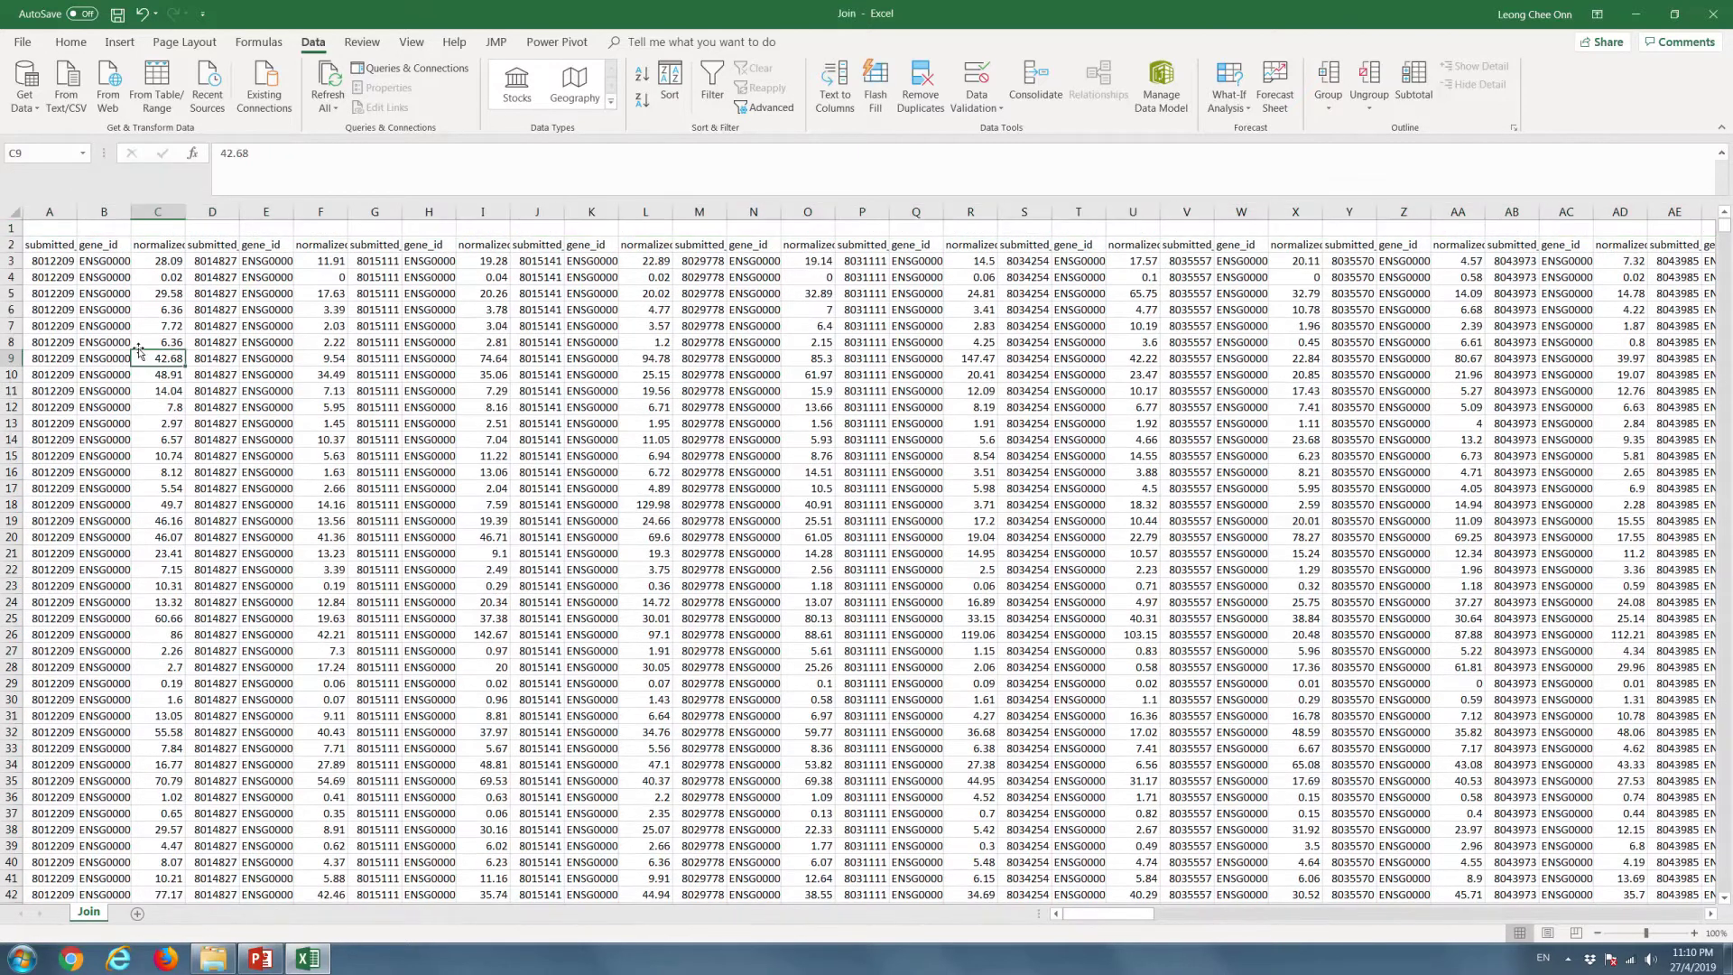
click(155, 228)
text(=)
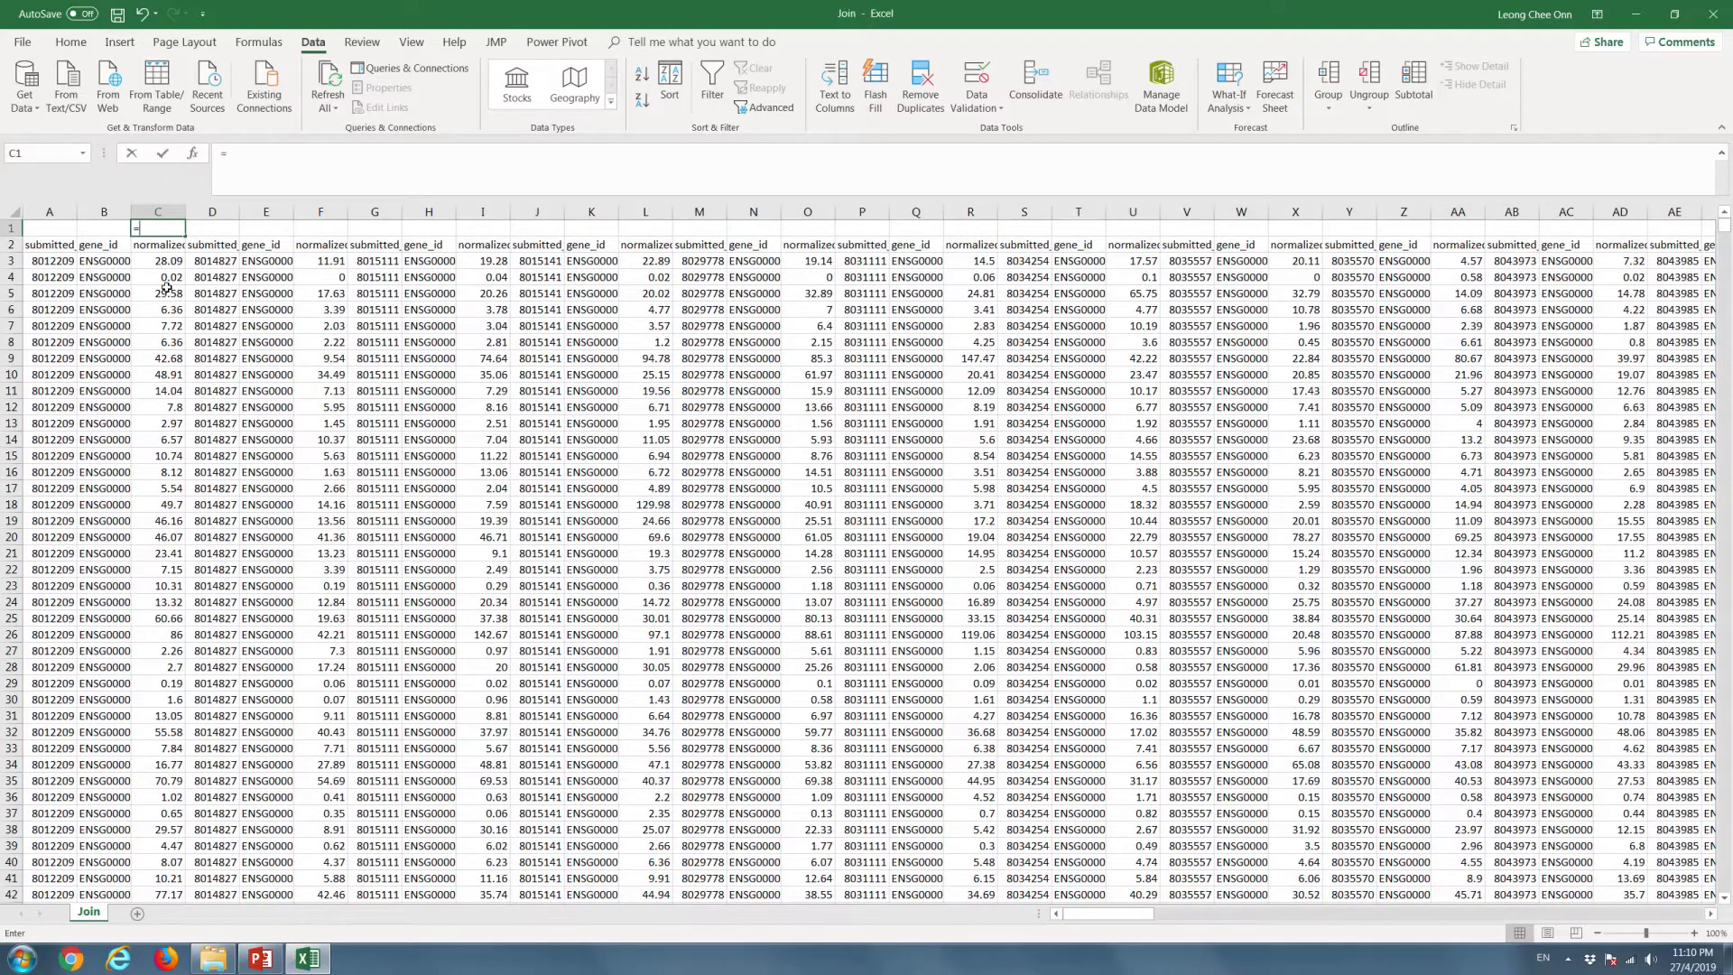
key(Down)
key(Left)
key(Left)
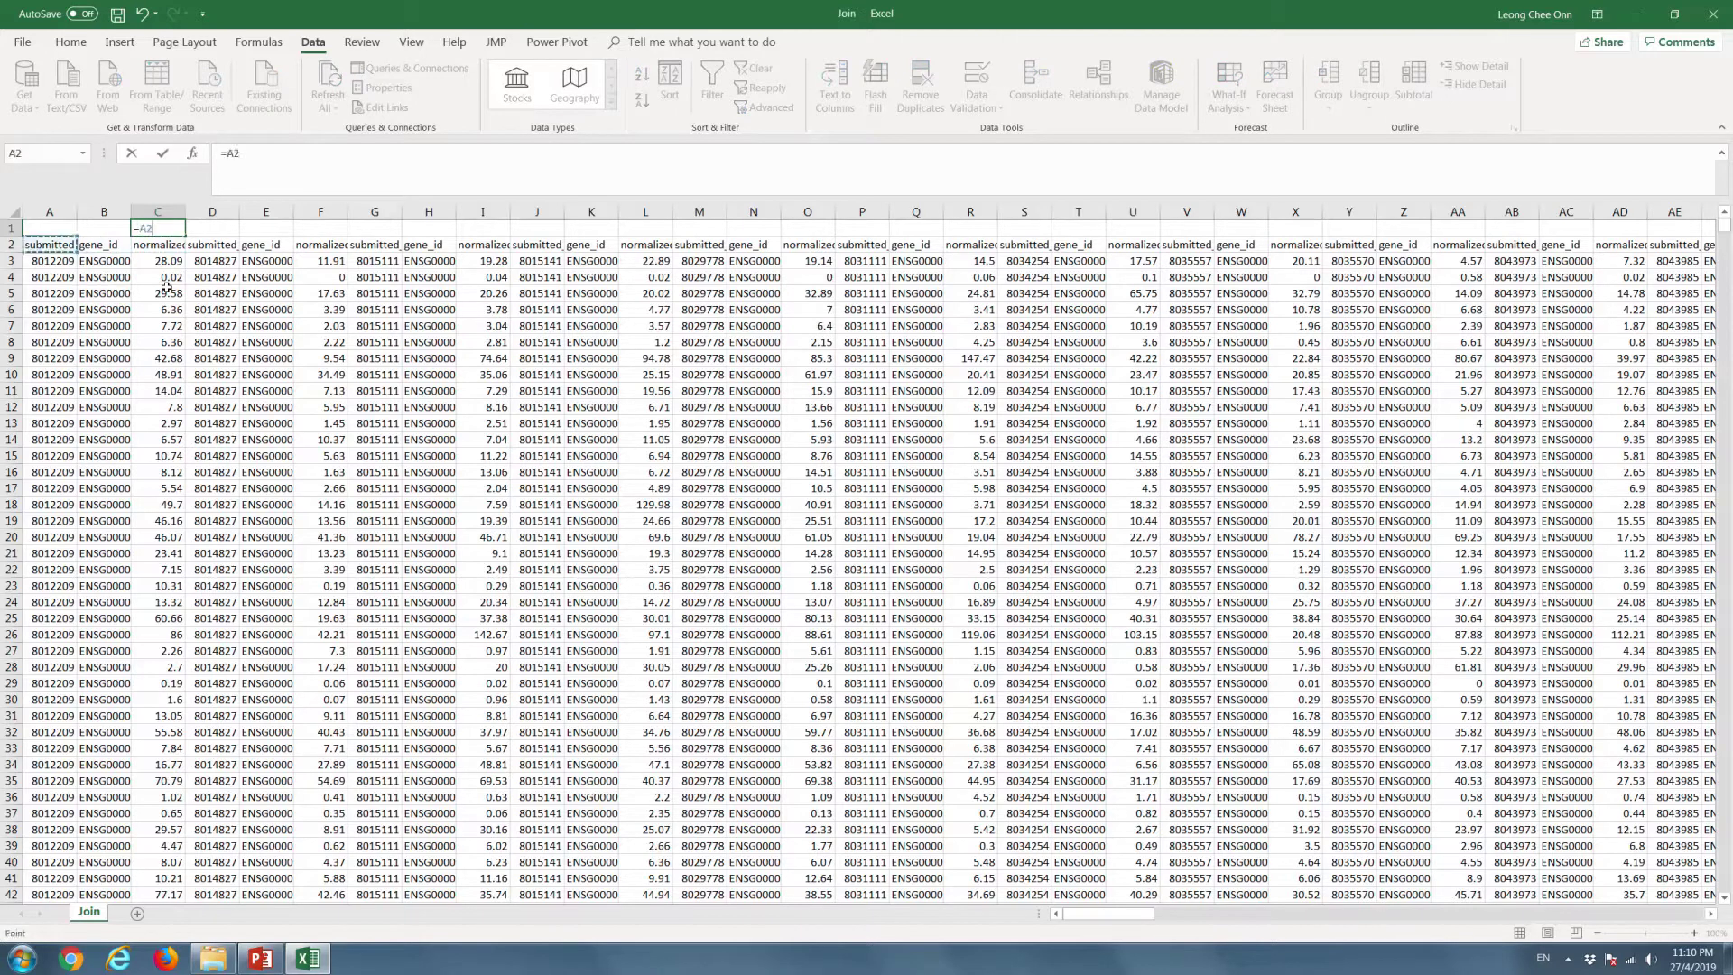
key(Down)
key(Return)
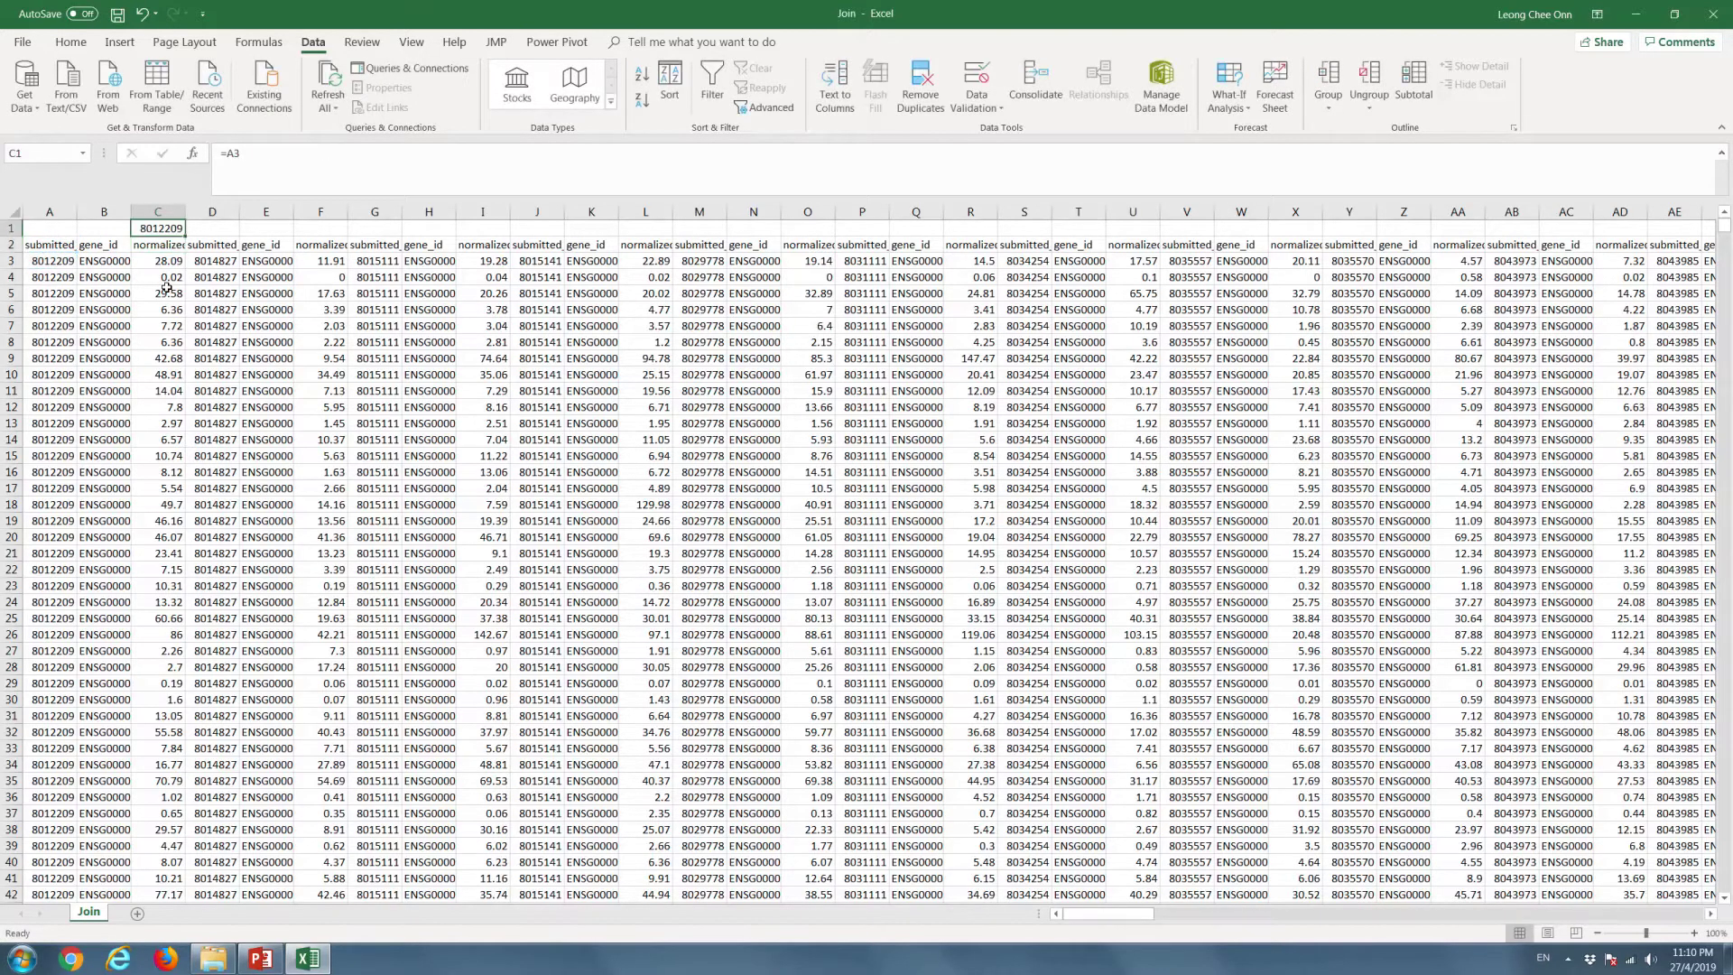
Copy the A2:B2 labels into A1:B1 and fill the A1:C1 group across row 1 to HH
key(Left)
key(Left)
key(shift+Right)
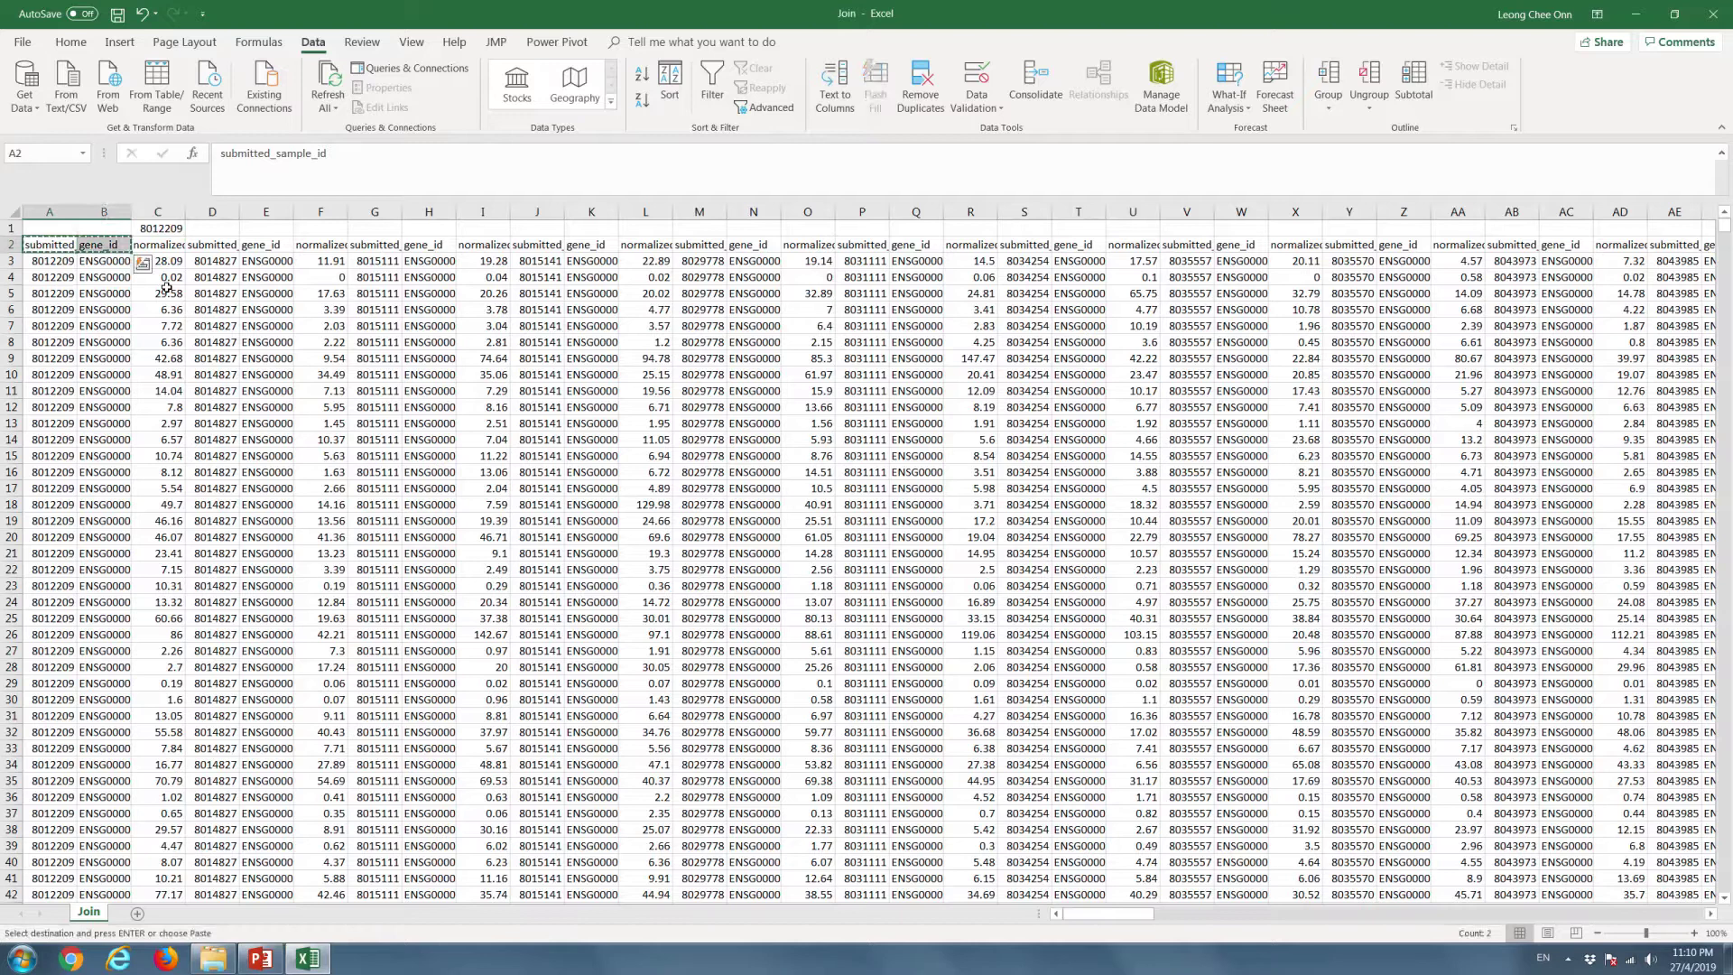
key(Up)
text(submitted_sample_id	gene_id)
key(shift+Right)
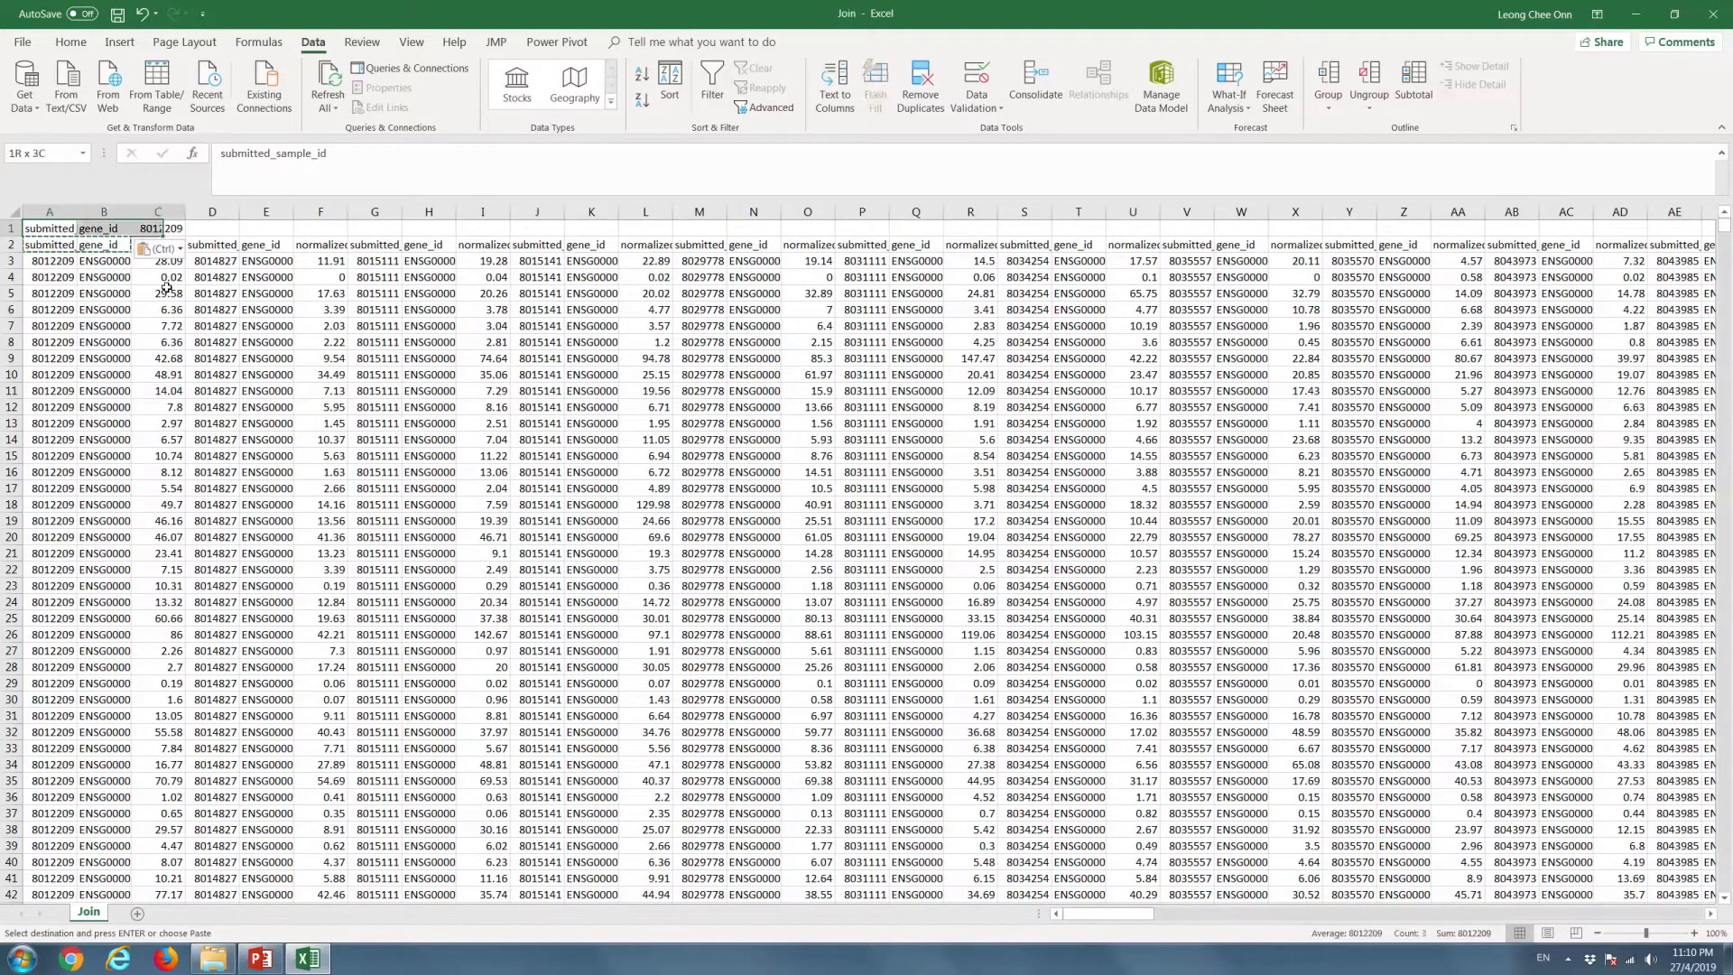
key(shift+Right)
key(shift+Right)
key(shift+Right)
key(shift+Right)
key(shift+Right)
key(shift+Right)
key(shift+Right)
key(shift+Right)
key(shift+Right)
key(shift+Right)
key(shift+Right)
key(shift+Right)
key(shift+Right)
key(shift+Right)
key(shift+Right)
key(shift+Right)
key(shift+Right)
key(shift+Right)
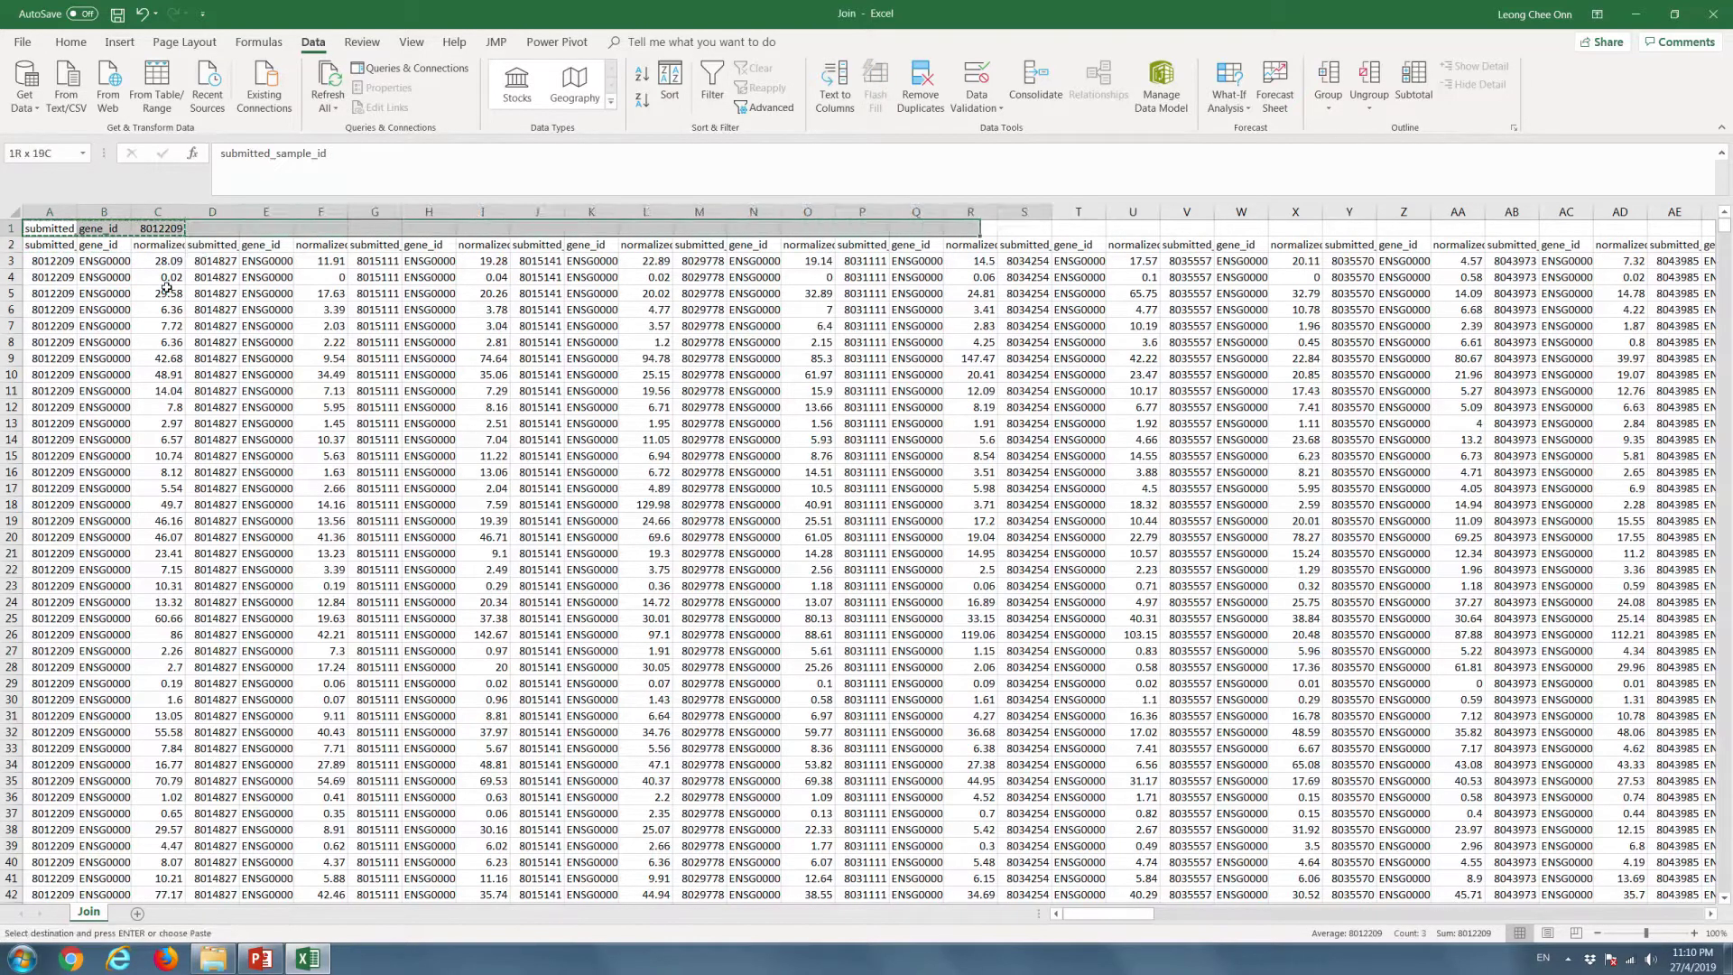
drag(1094, 915, 1714, 919)
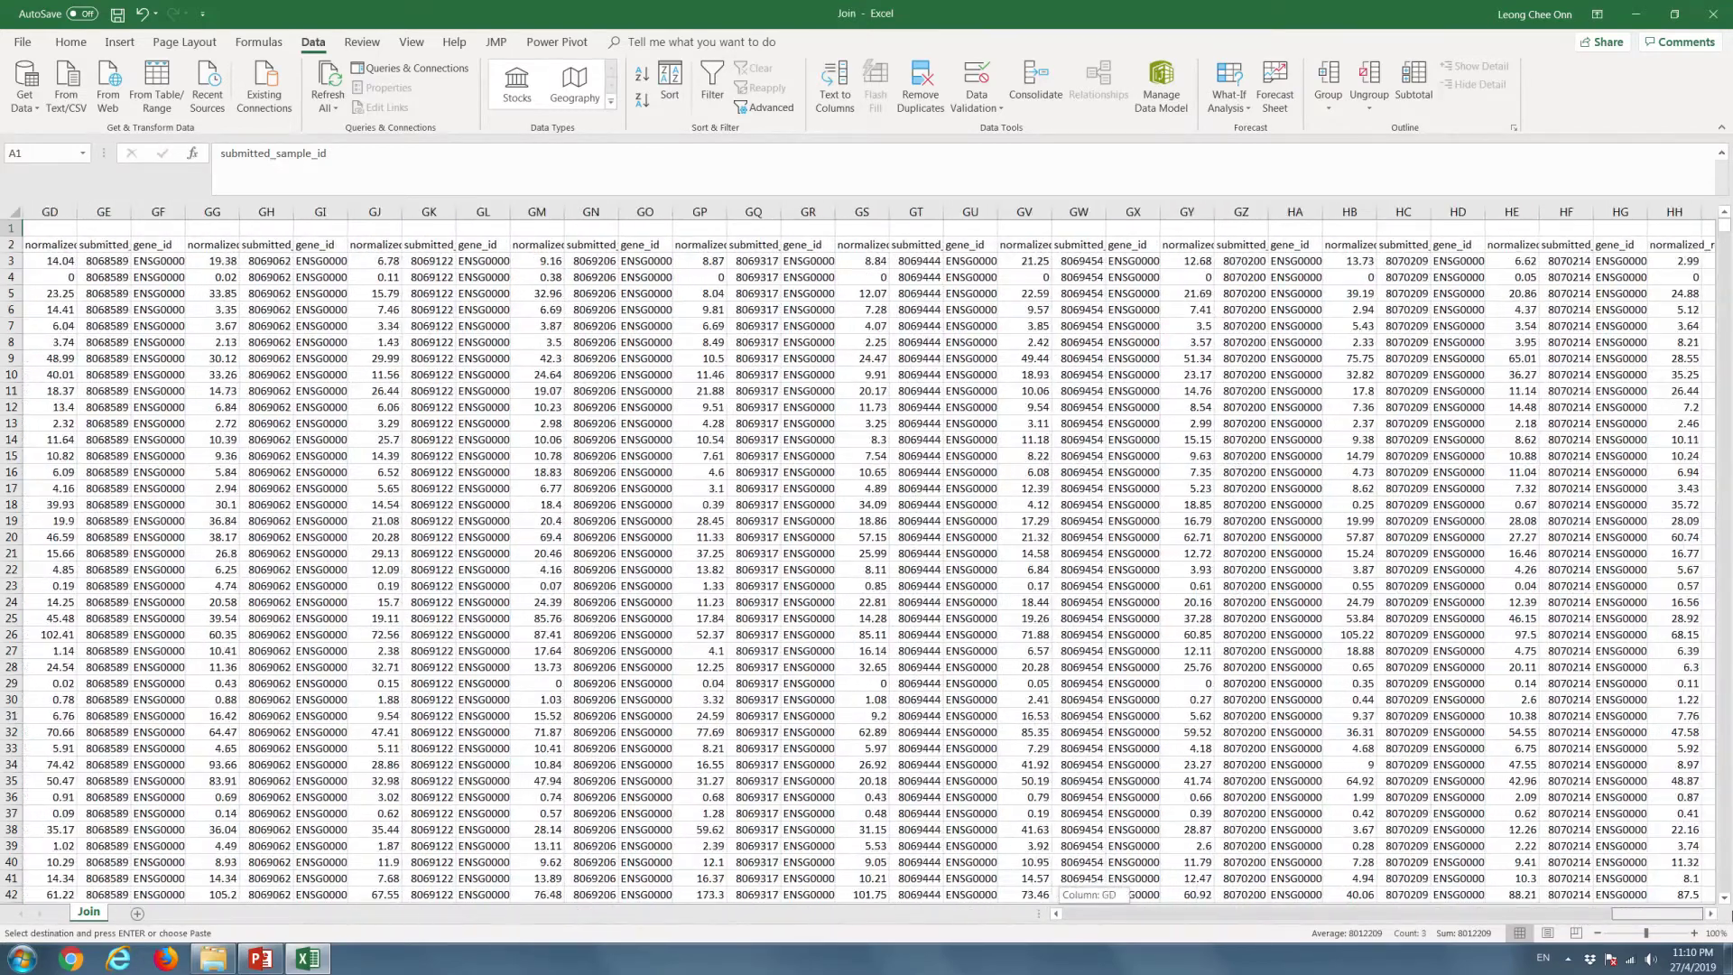
click(1710, 913)
click(1710, 913)
shift+click(1576, 230)
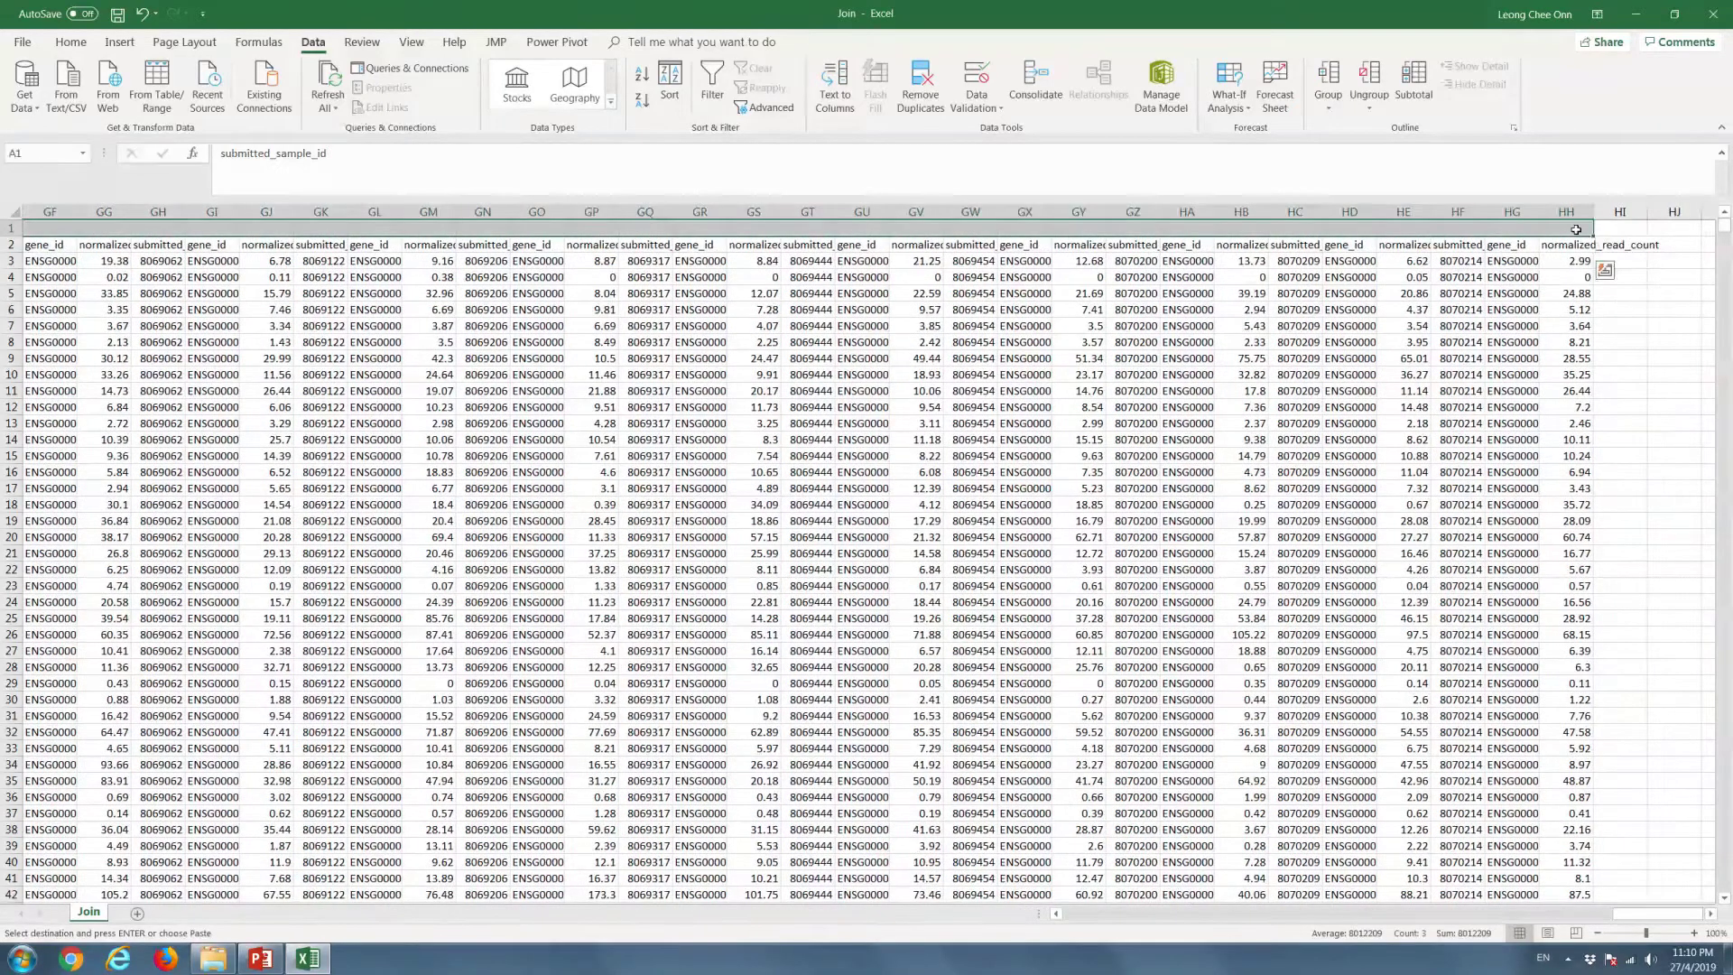
key(ctrl+v)
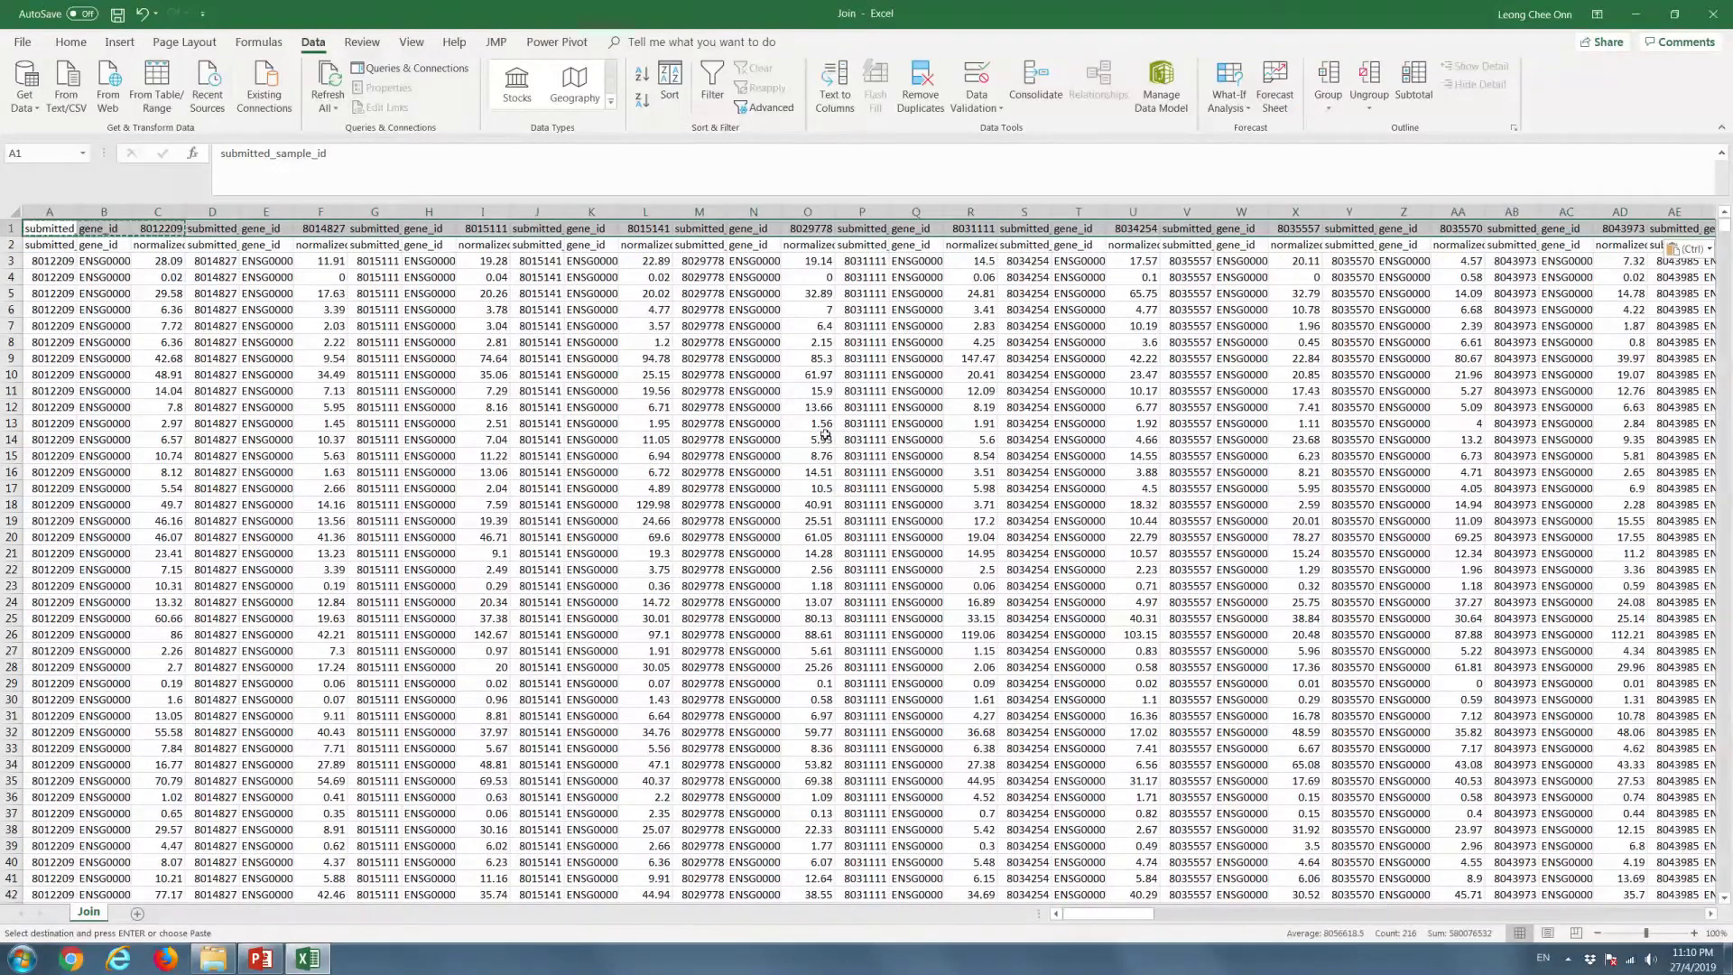
Convert the row 1 formulas to plain values and delete the duplicate header row 2
right_click(51, 229)
click(109, 298)
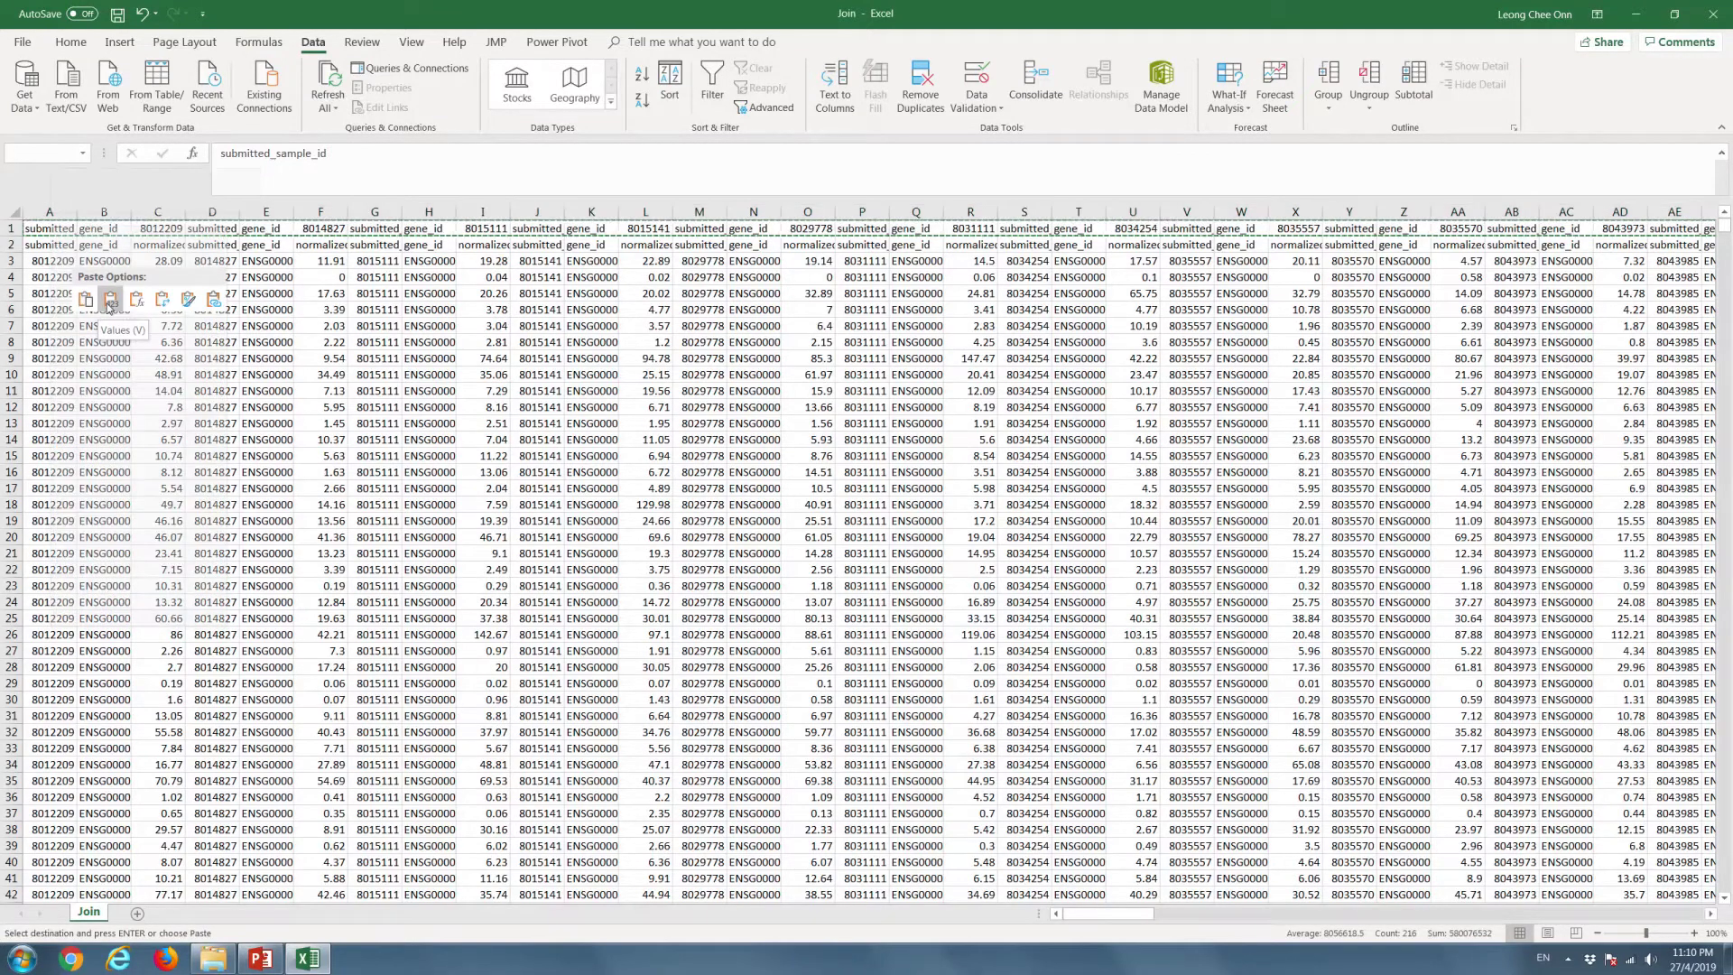
click(115, 246)
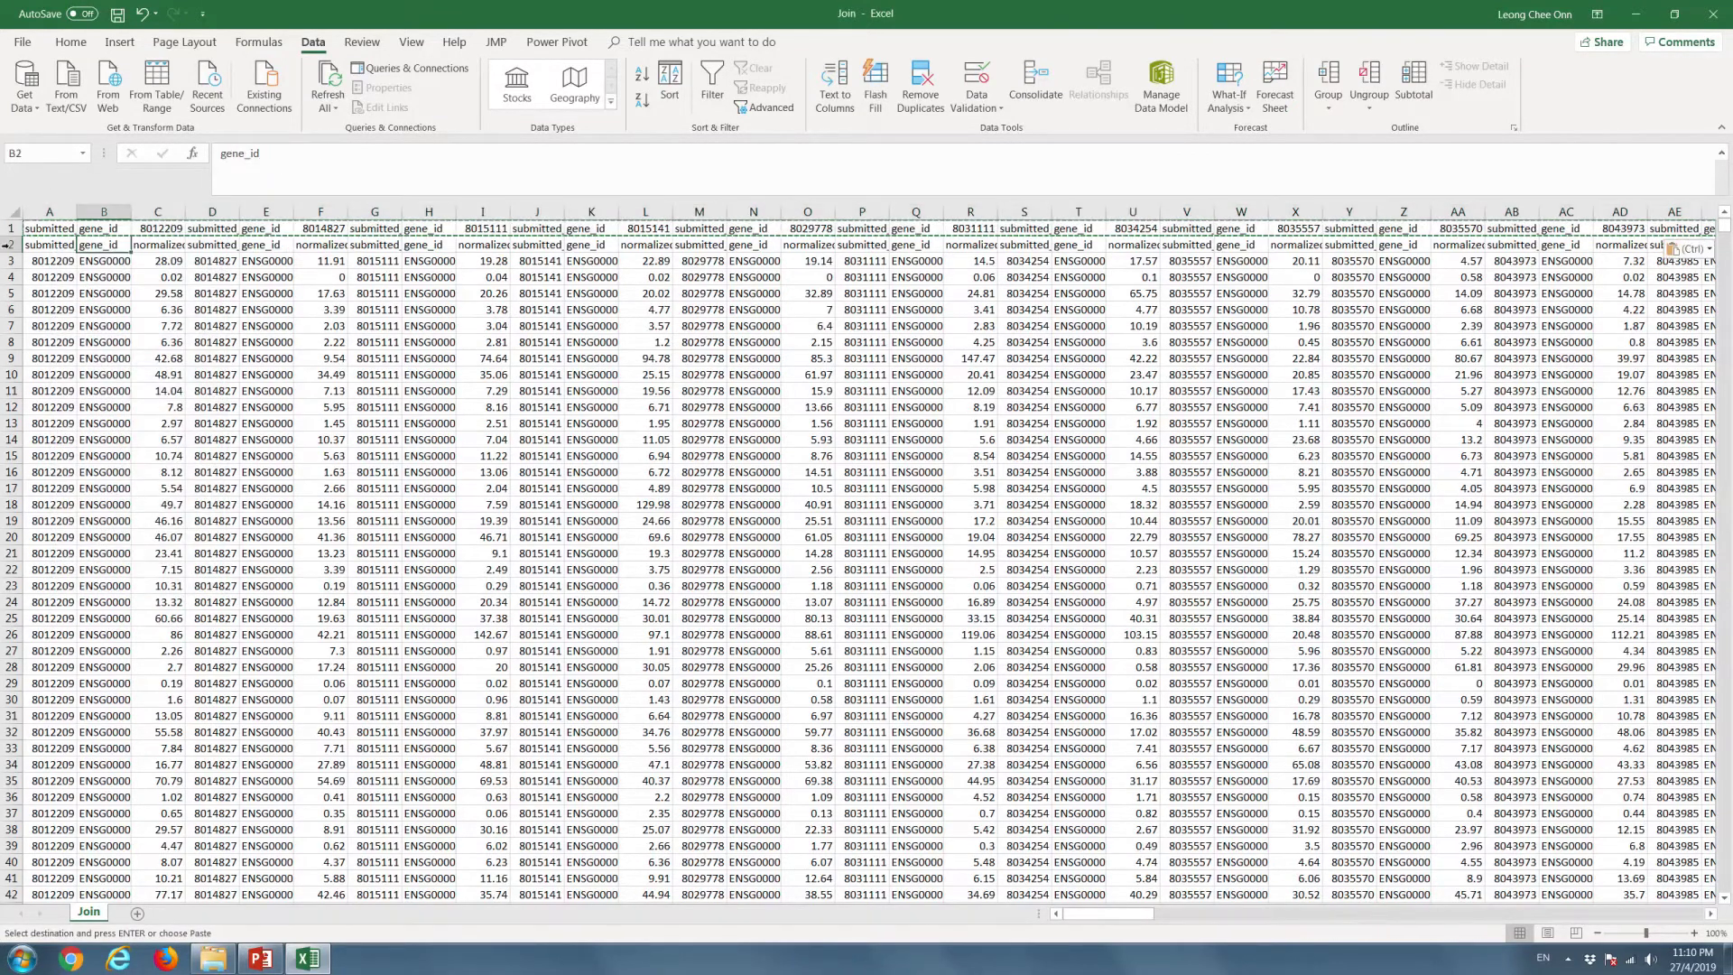
click(12, 245)
right_click(12, 244)
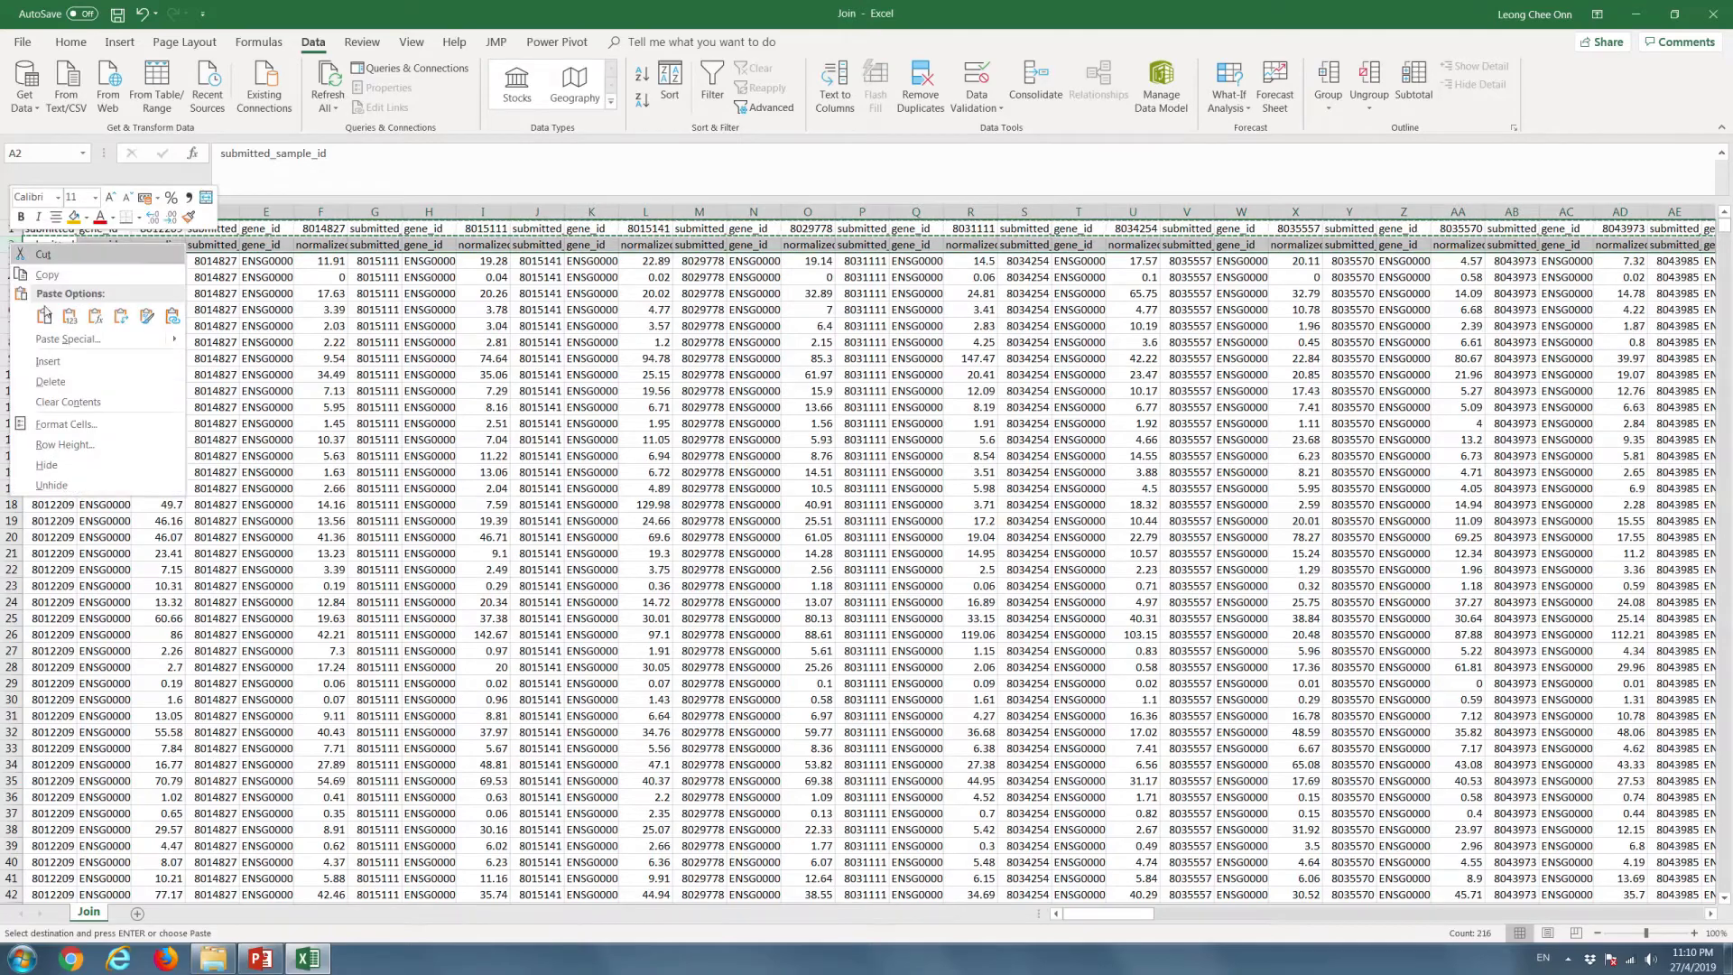
click(51, 381)
click(245, 358)
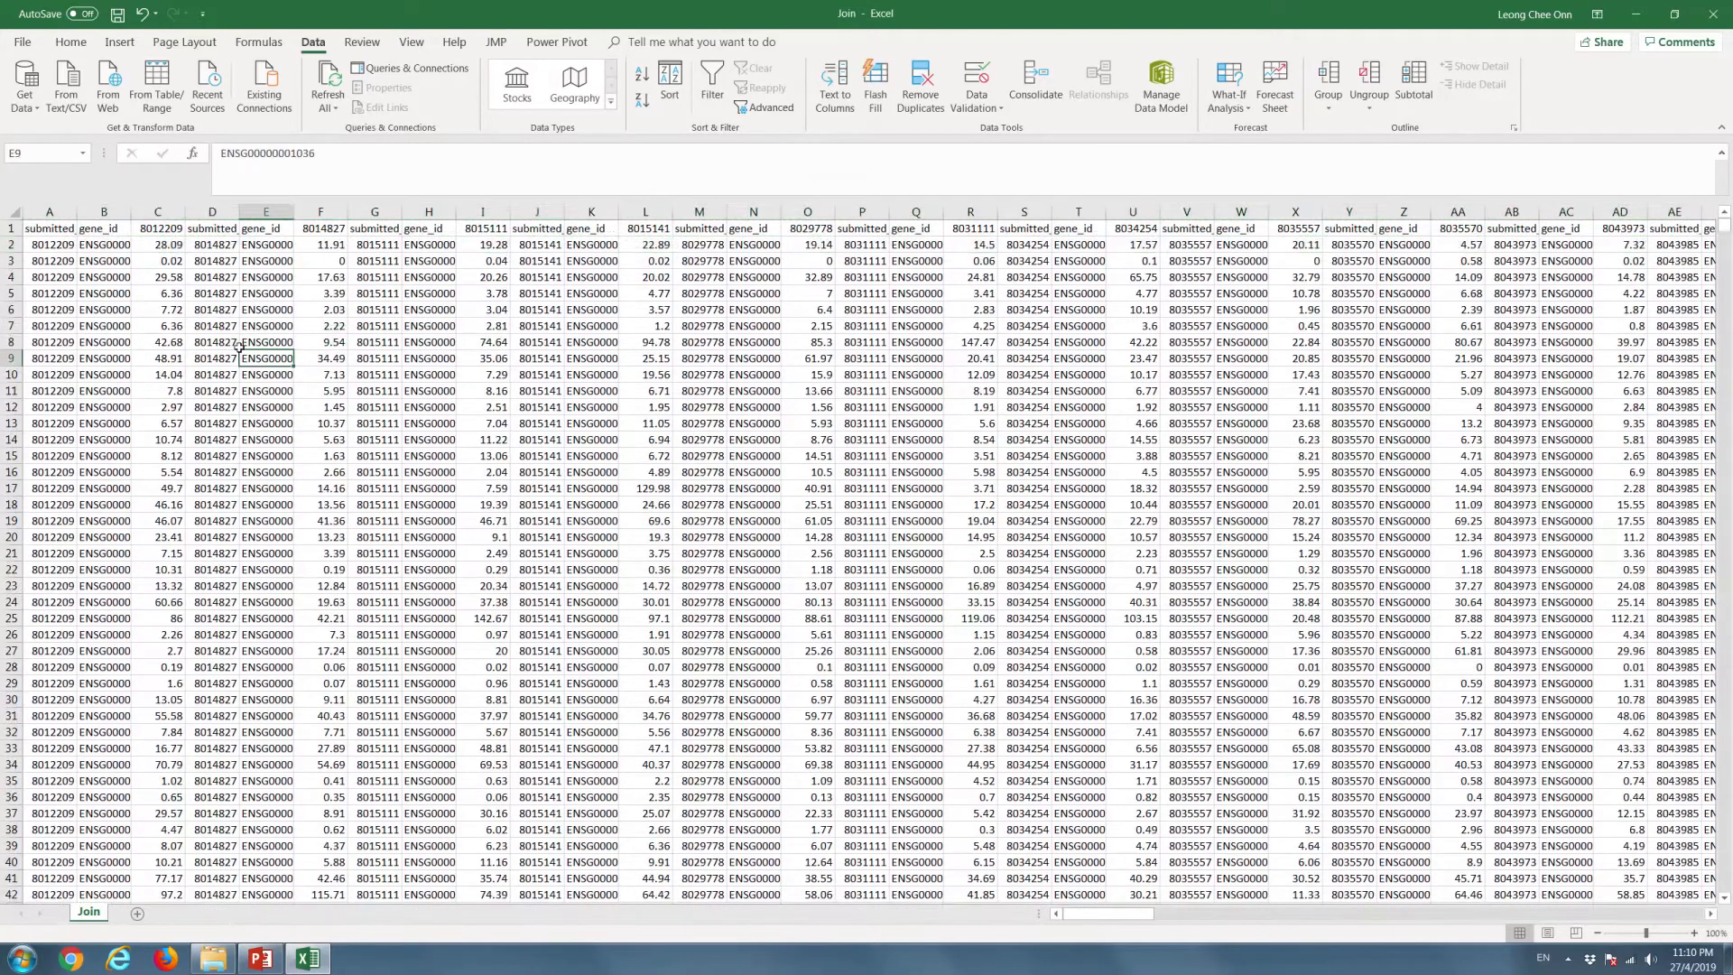
Sort columns C onward left to right by Row 1, A to Z
drag(164, 211, 1728, 281)
click(688, 93)
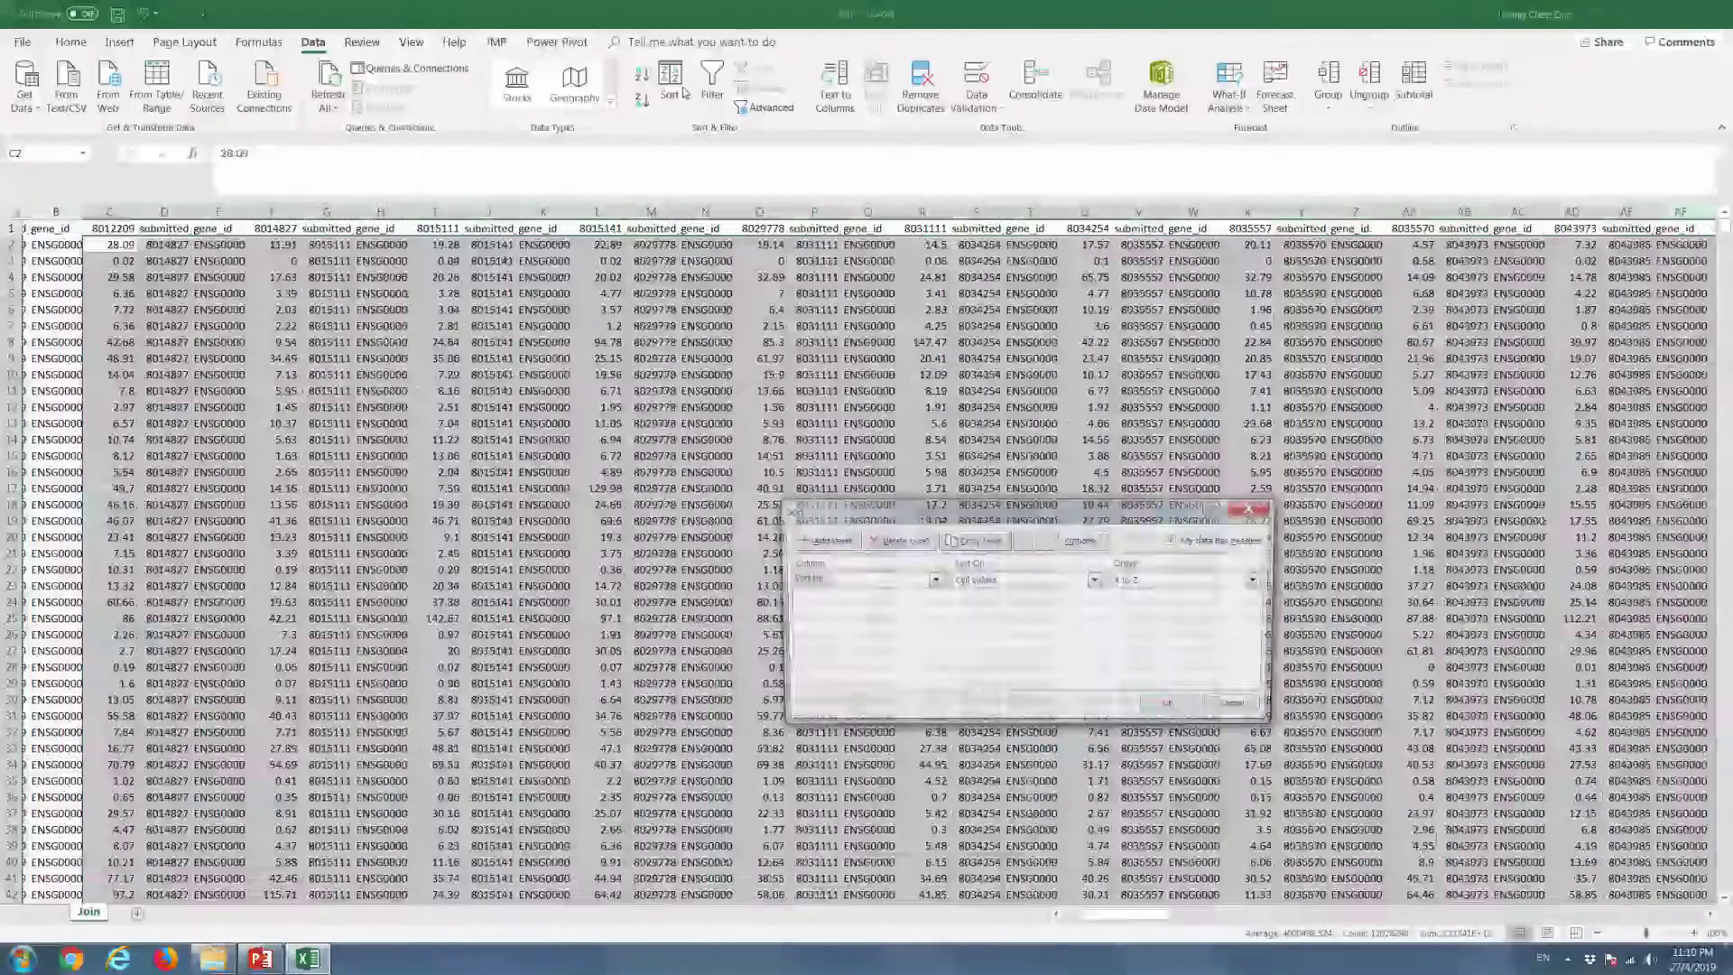
click(1087, 541)
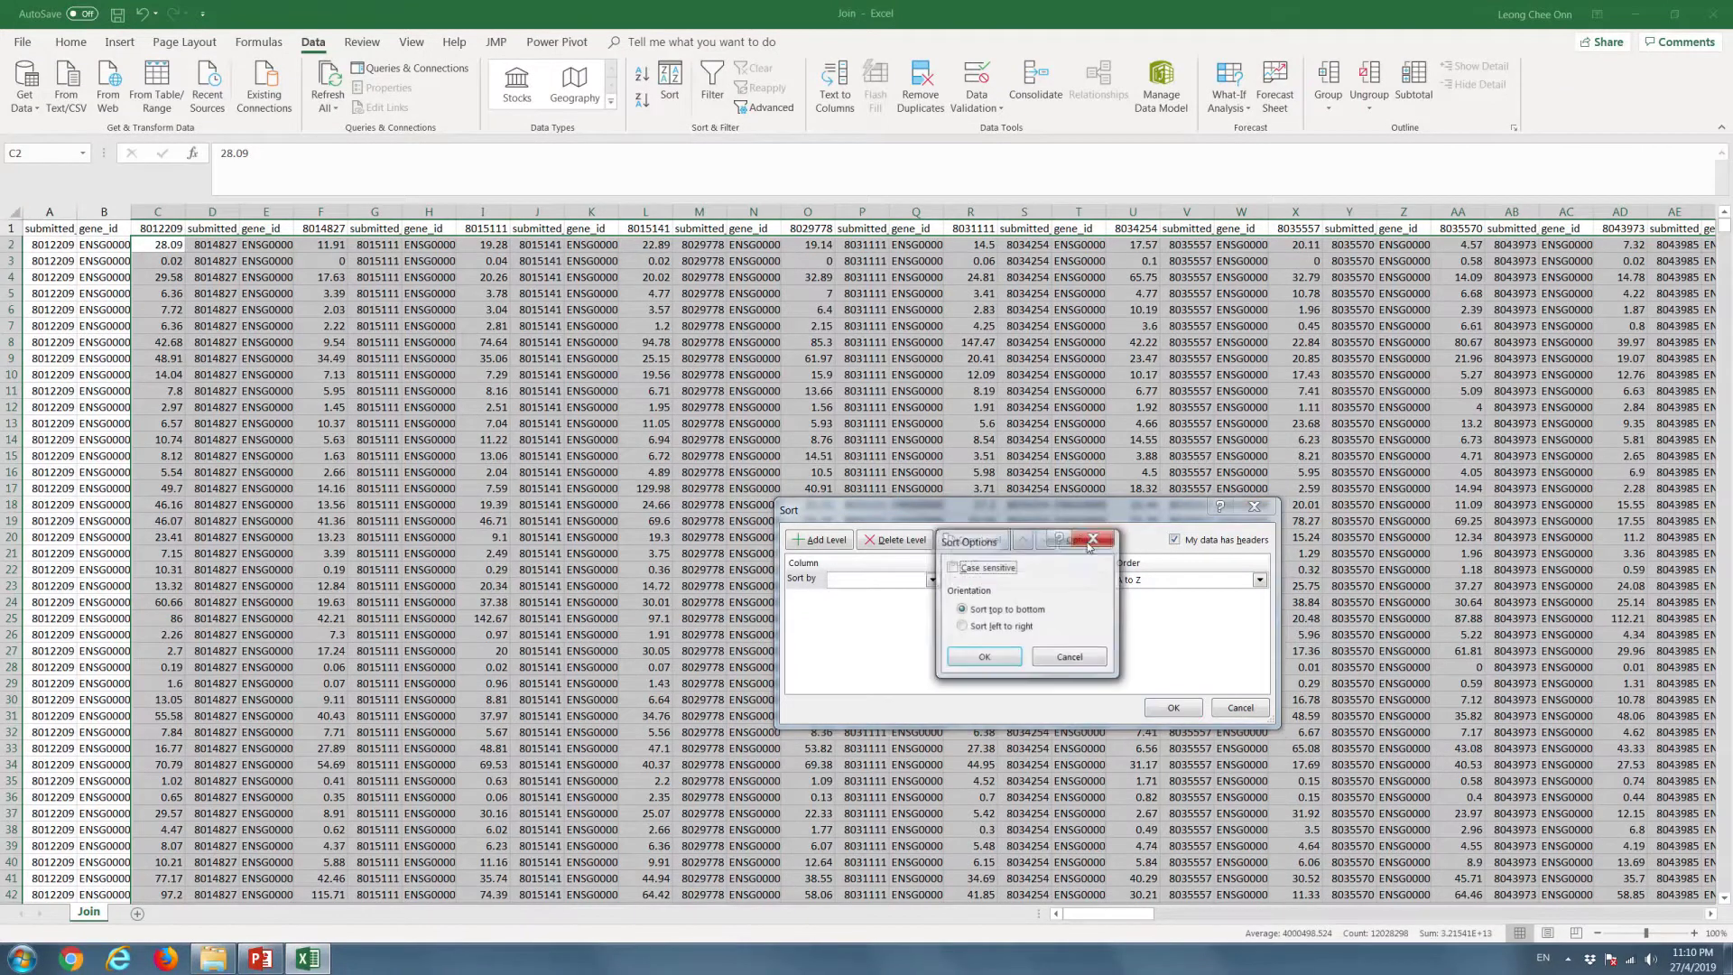
click(976, 665)
click(933, 579)
click(865, 597)
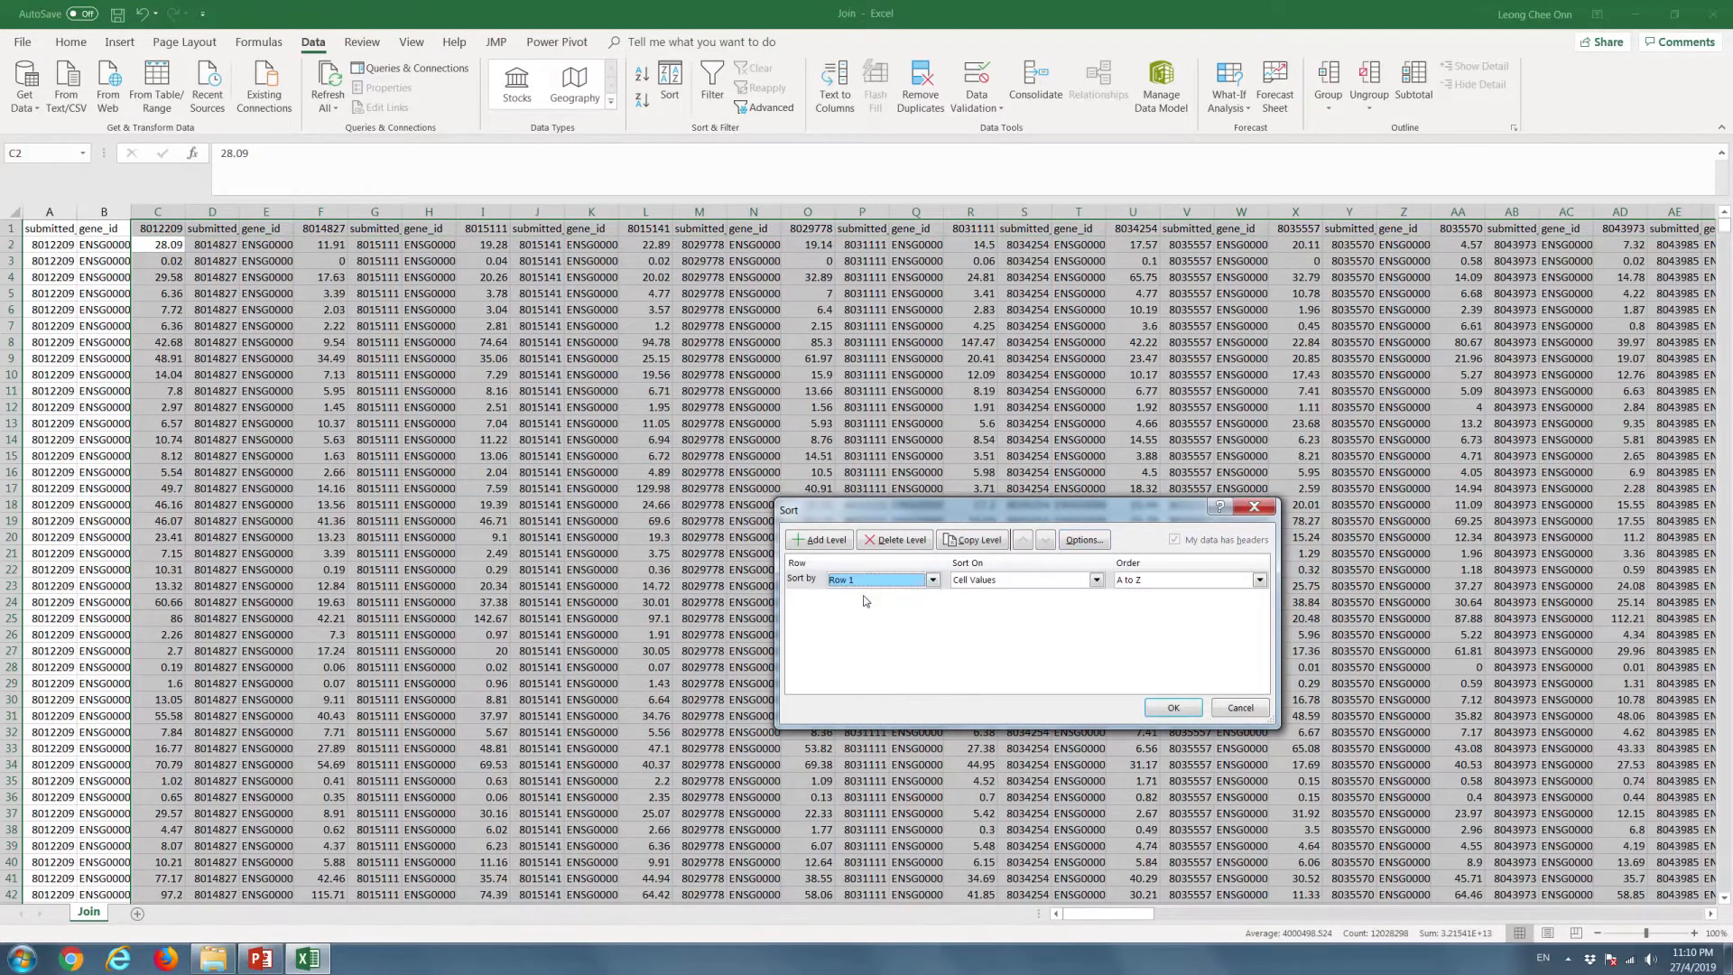
click(1173, 709)
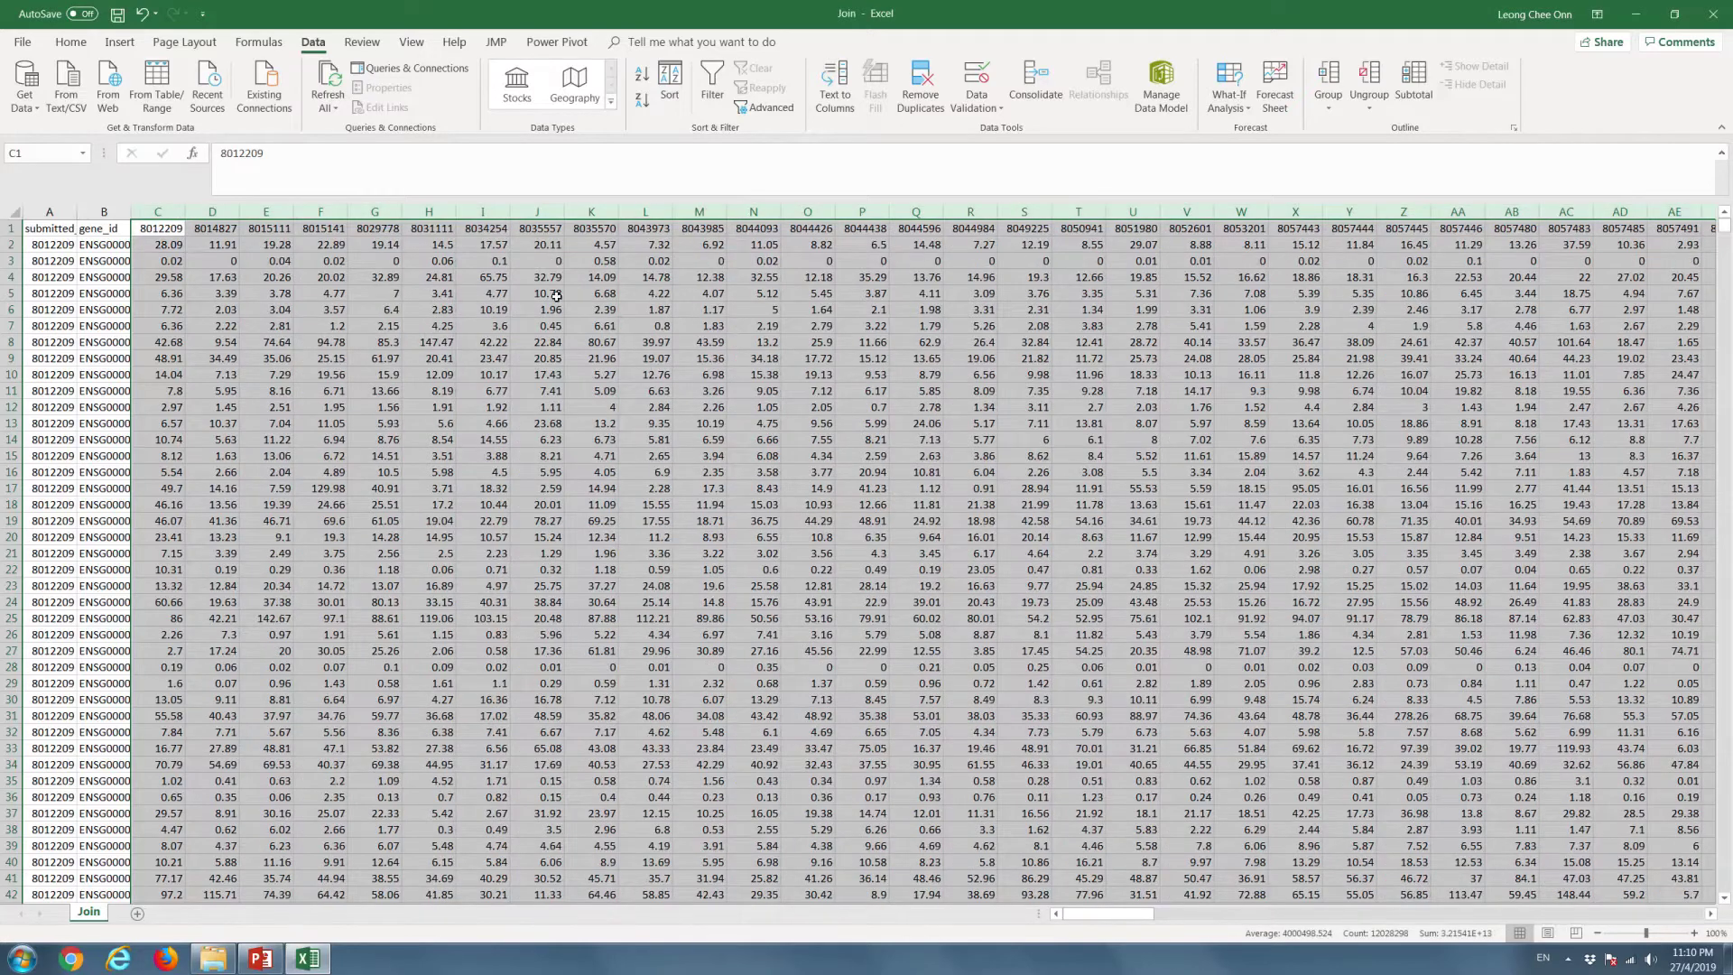
click(230, 264)
Inspect the gene IDs along row 10 across the gene_id columns
drag(1139, 916, 1328, 913)
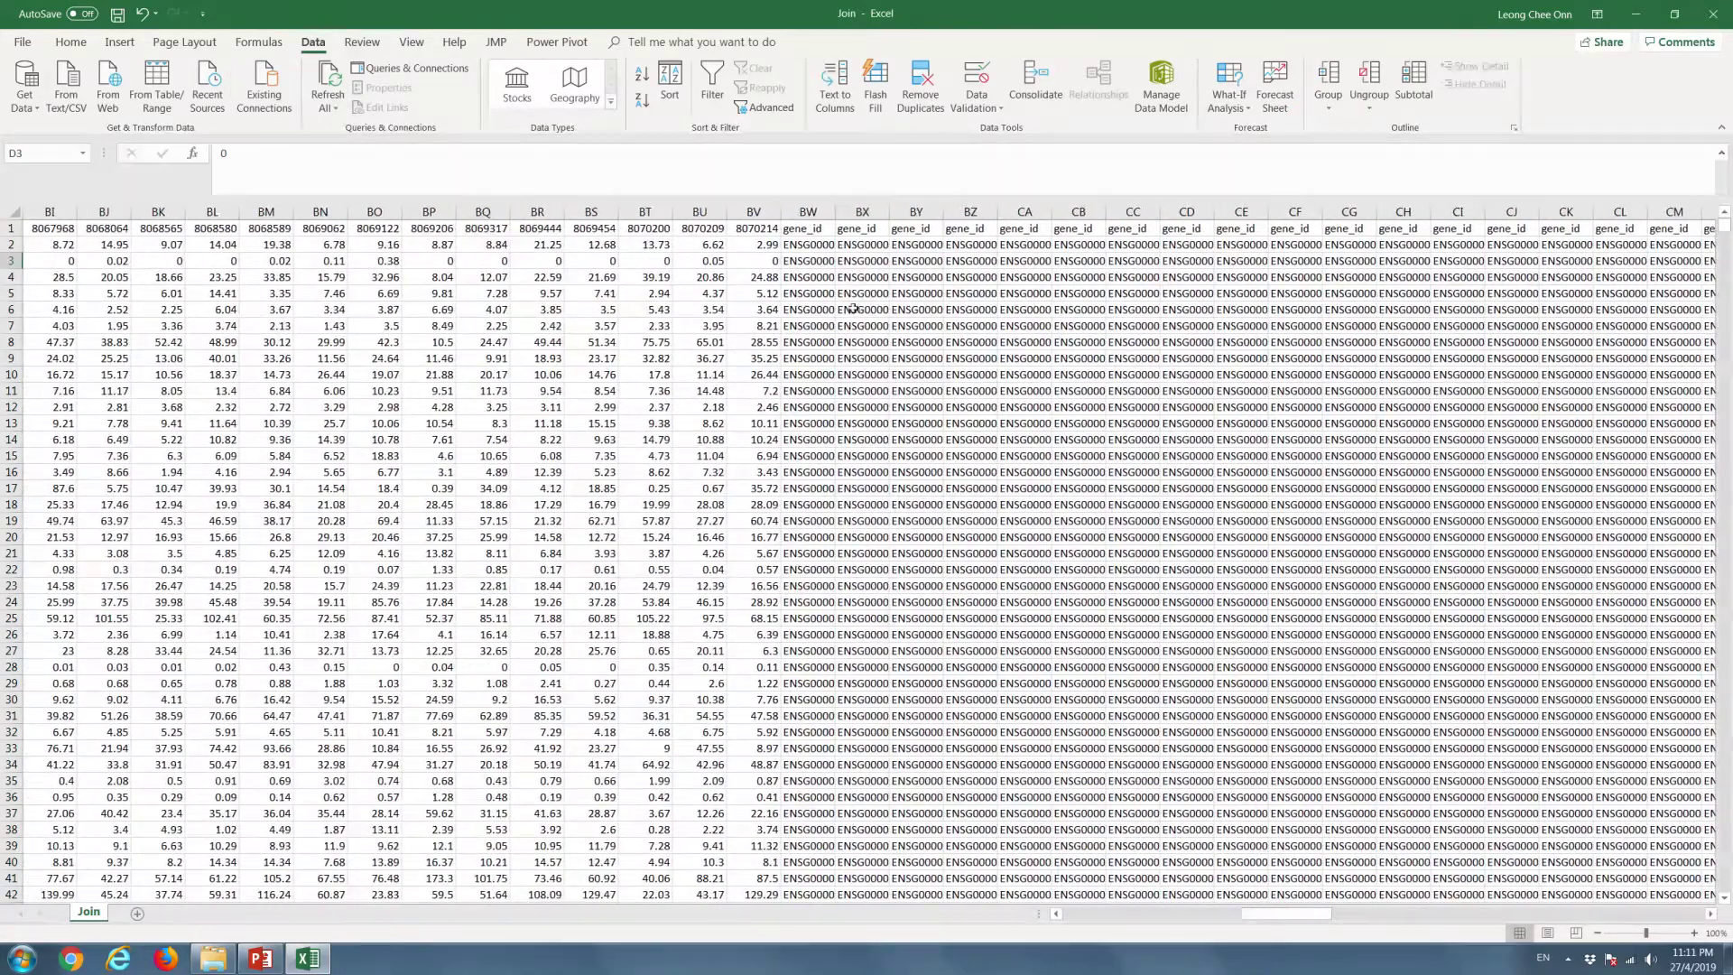
click(866, 325)
click(1130, 374)
click(1257, 373)
click(1293, 374)
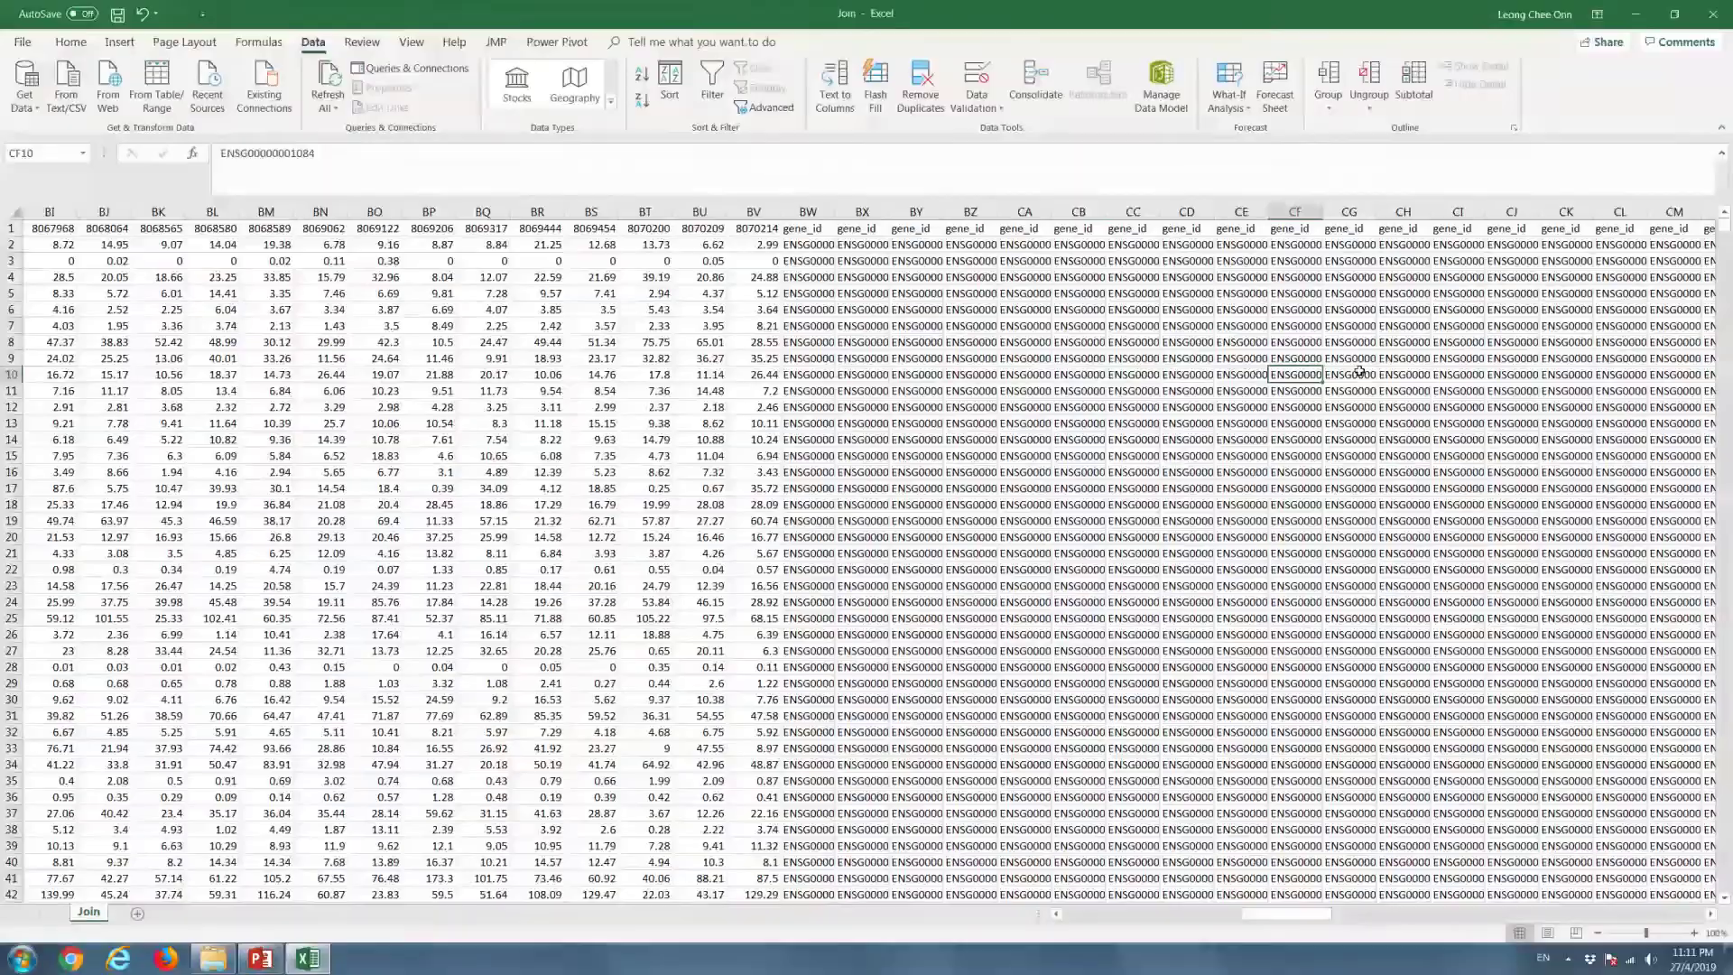
click(1349, 374)
drag(1332, 914, 1726, 924)
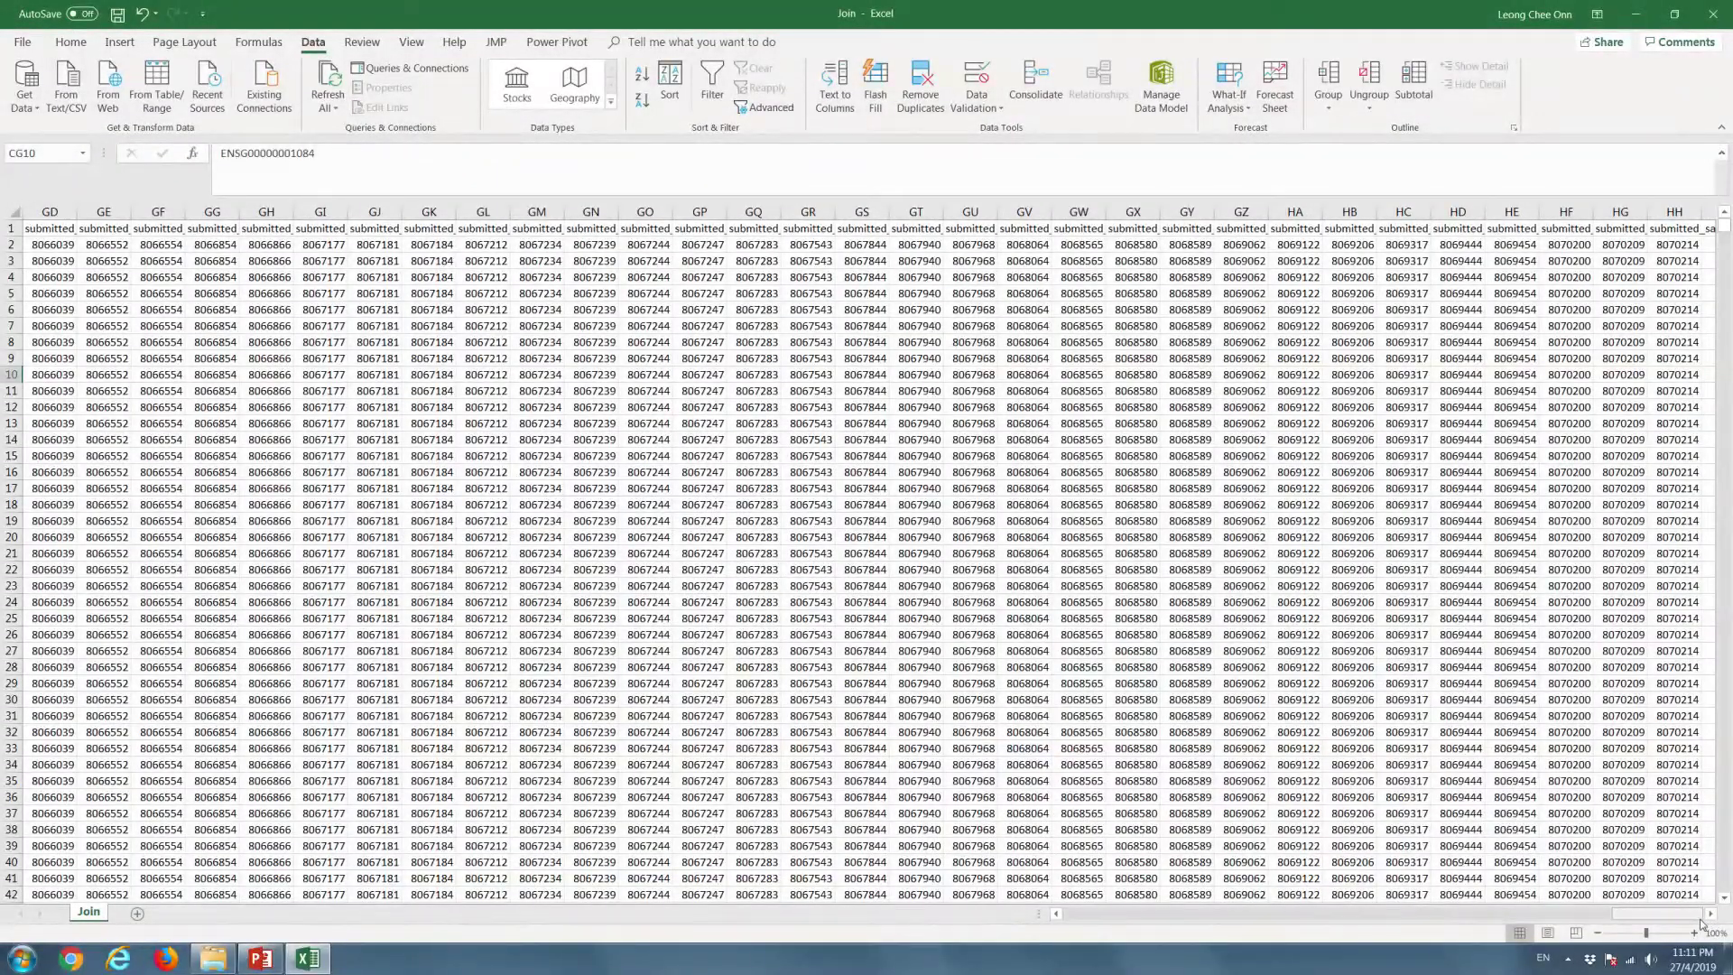
Delete the repeated sample ID columns EP through HH
drag(1674, 212, 700, 329)
drag(508, 330, 424, 324)
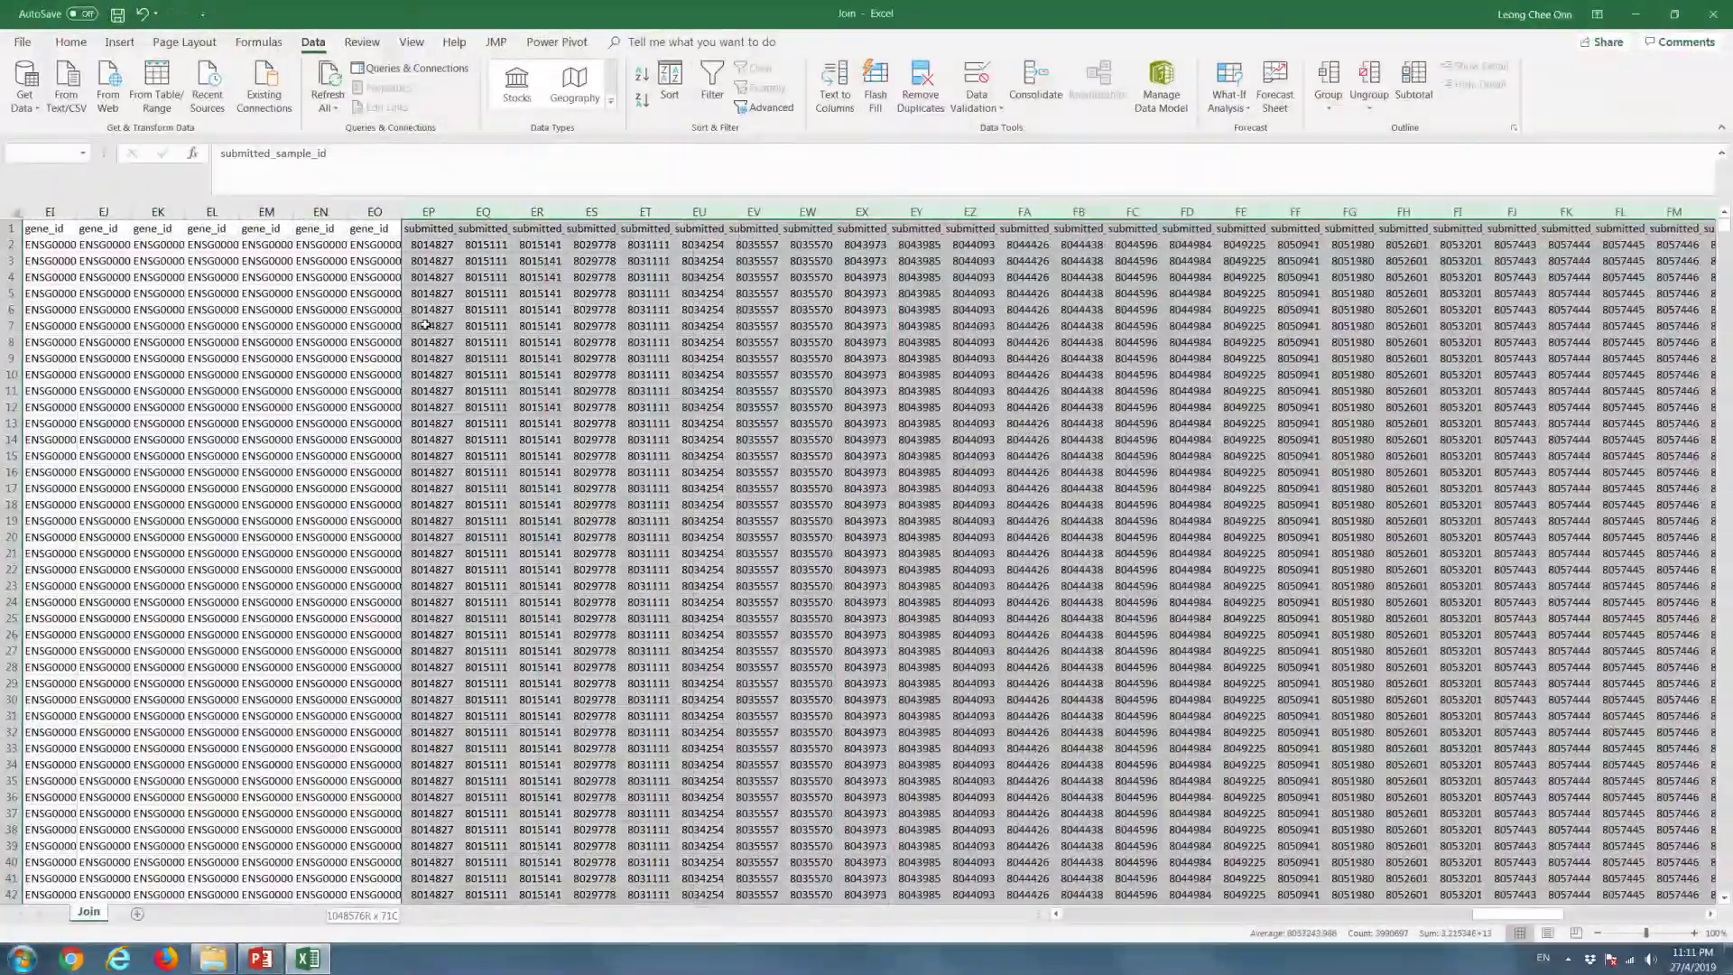
right_click(466, 278)
click(505, 414)
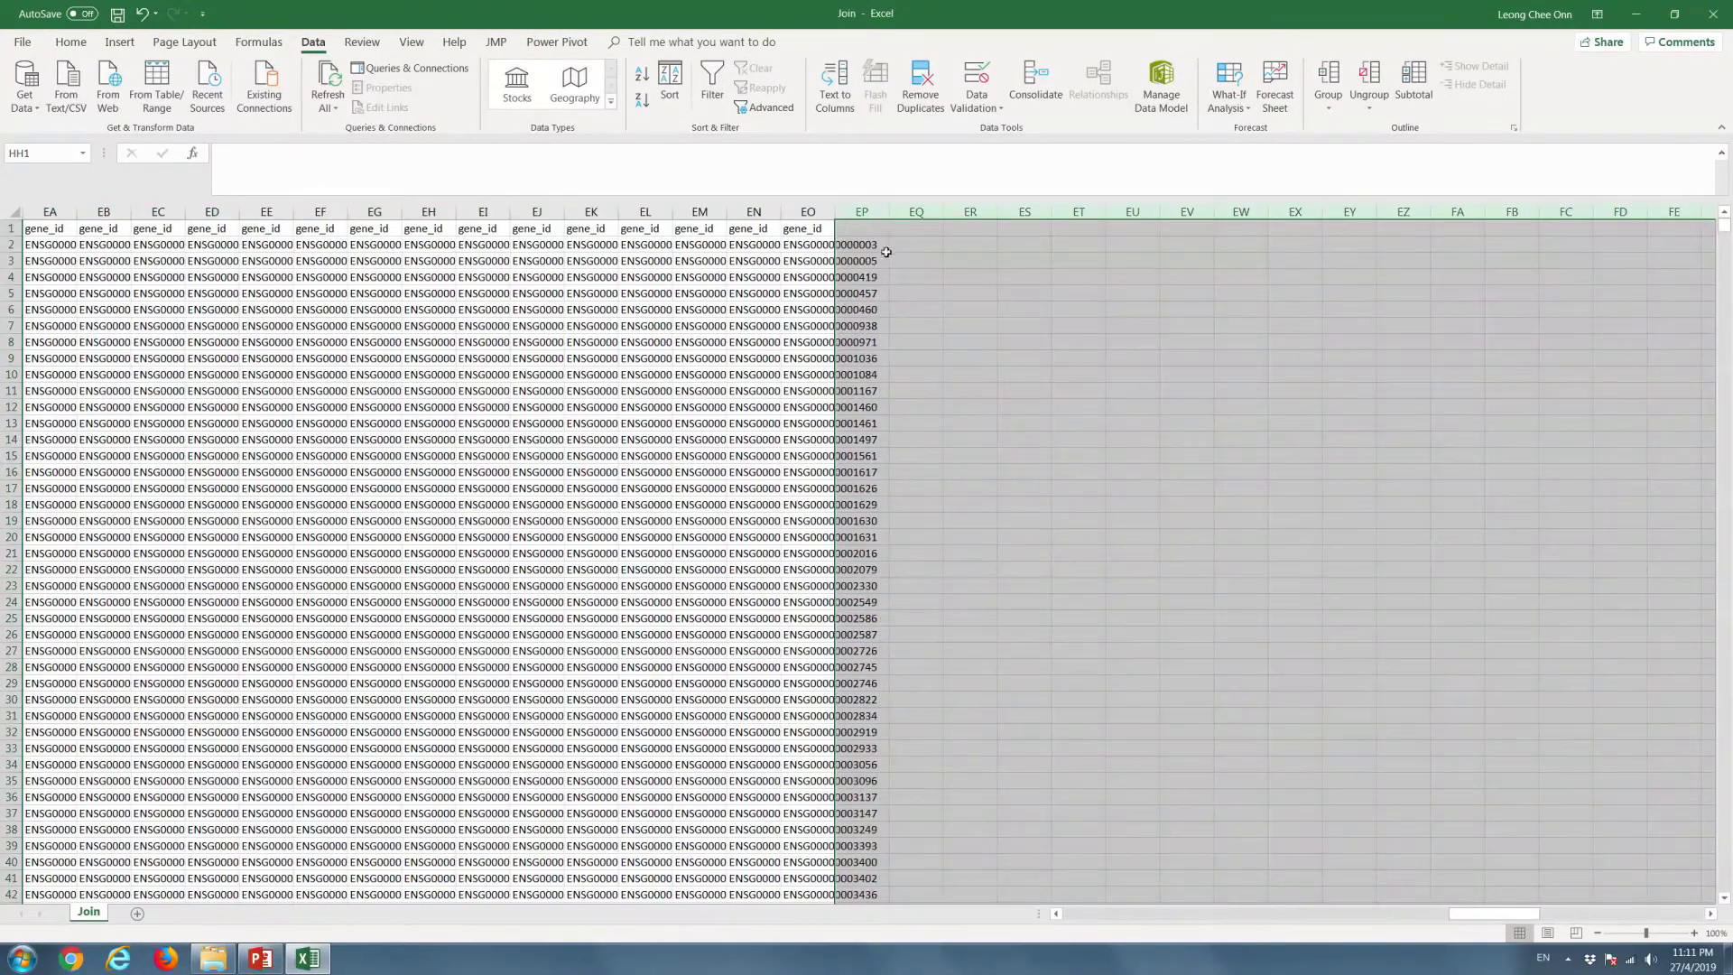
click(911, 246)
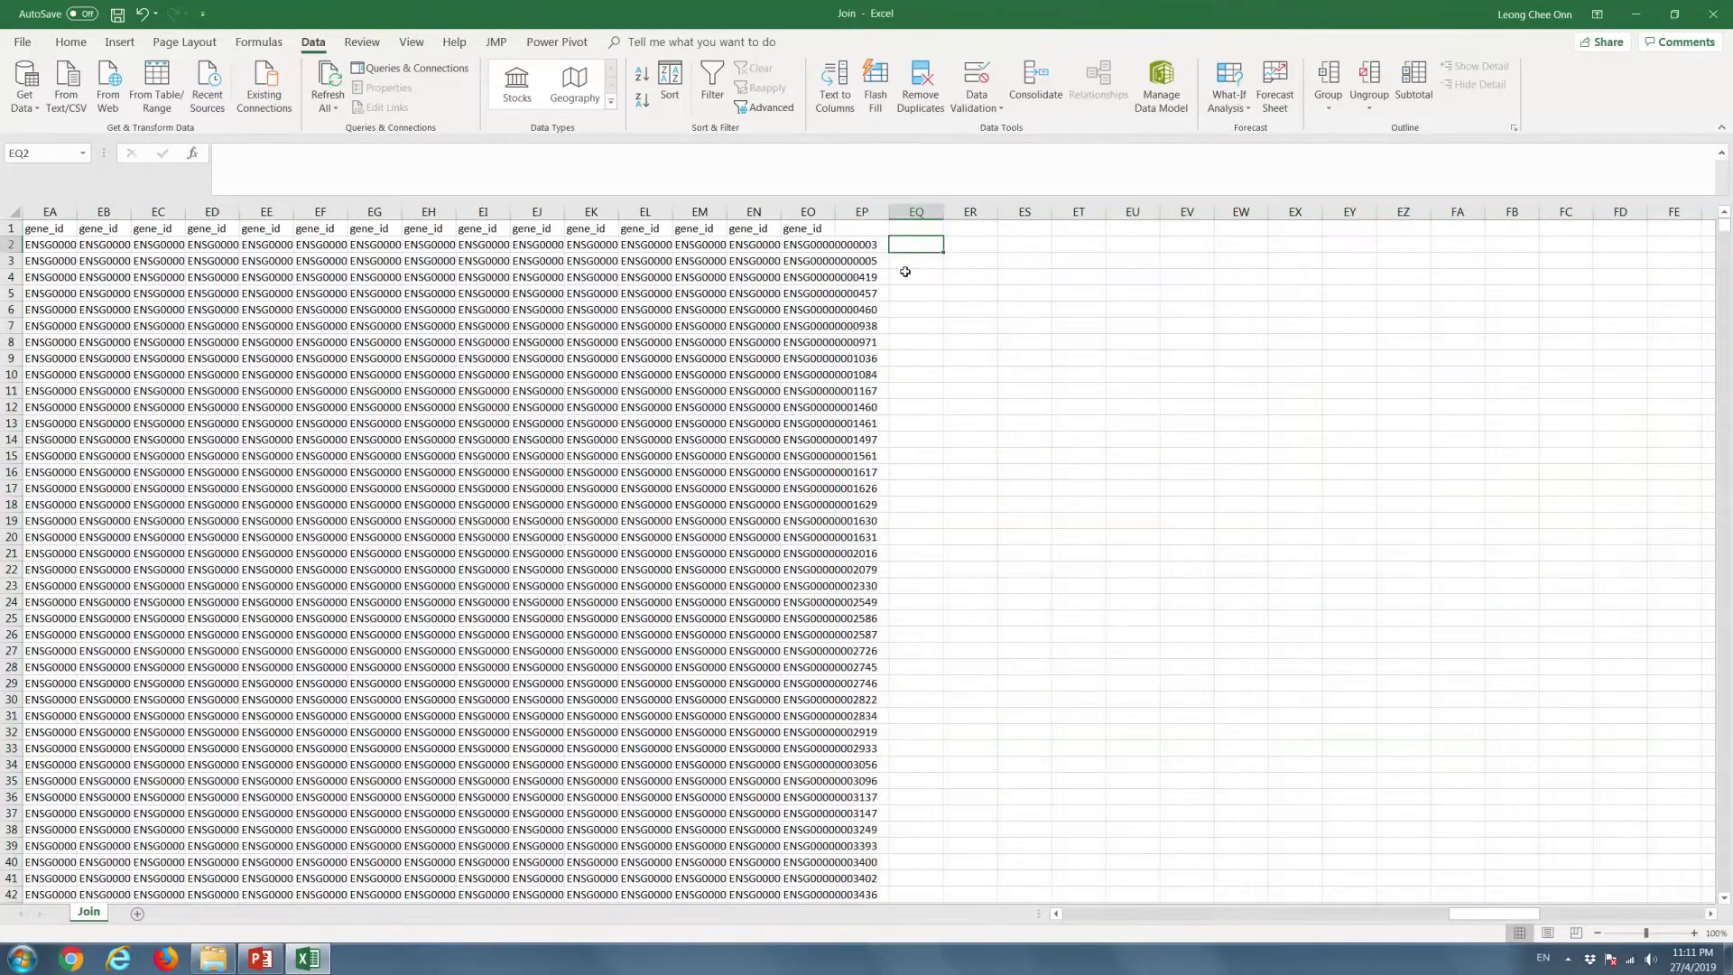
Enter =COUNTIF(BW2:EP2,B2) in cell EQ2
text(=countif)
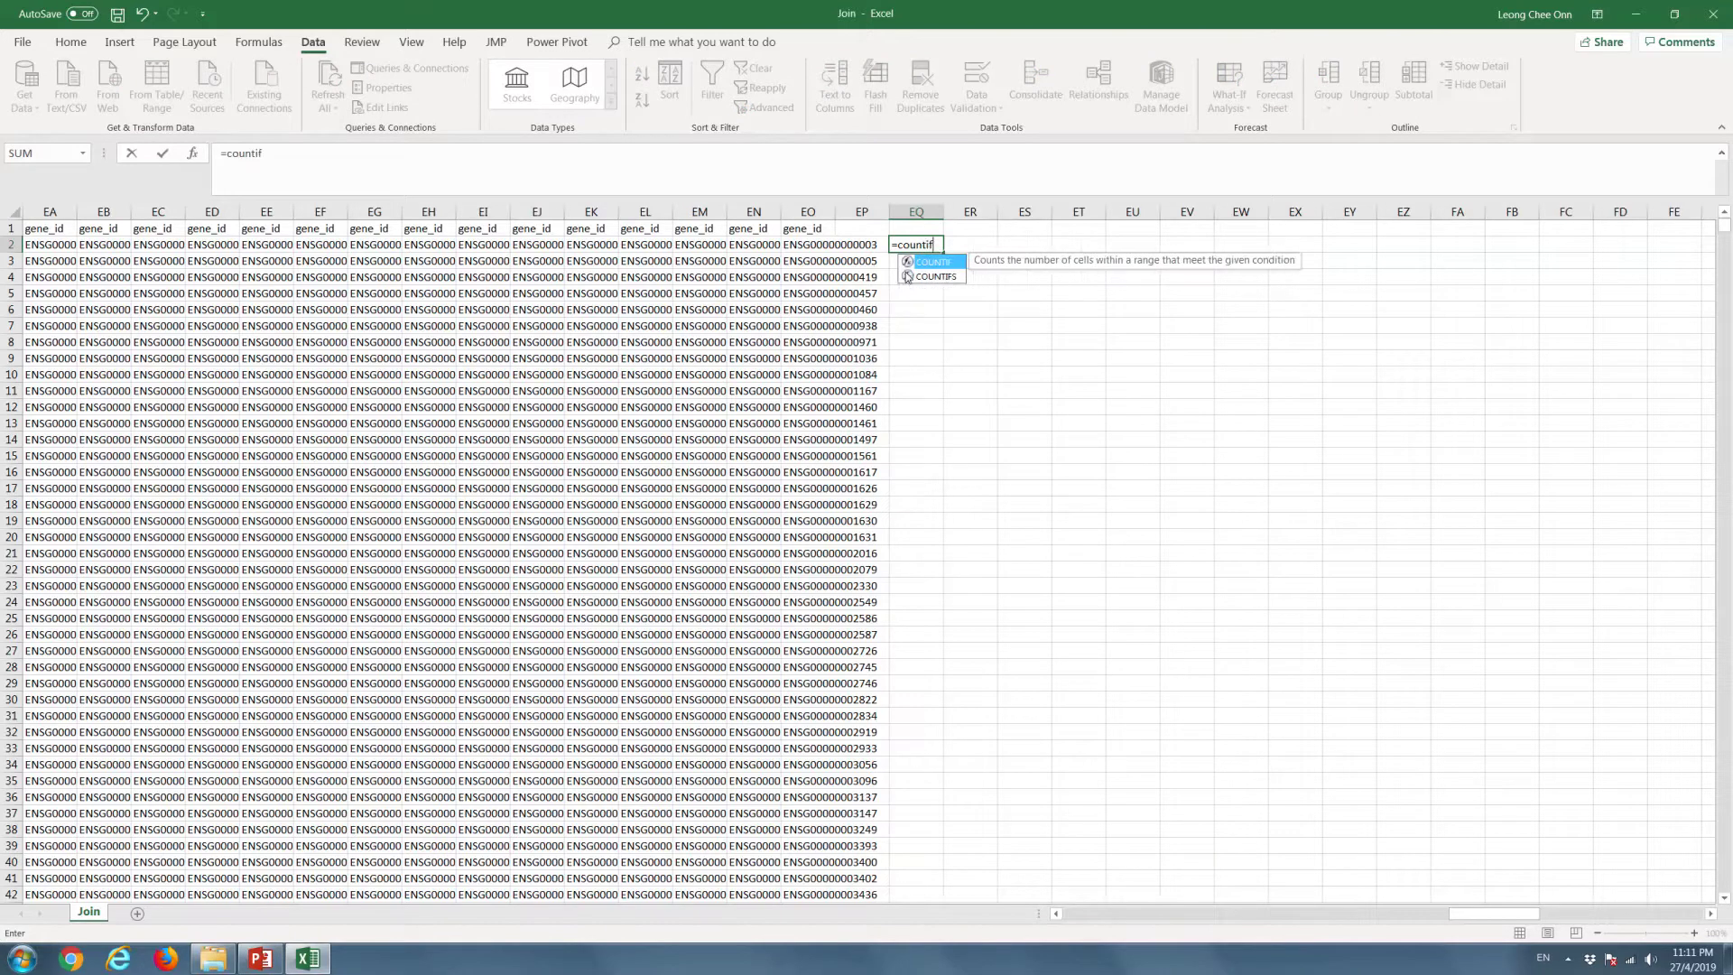
text(()
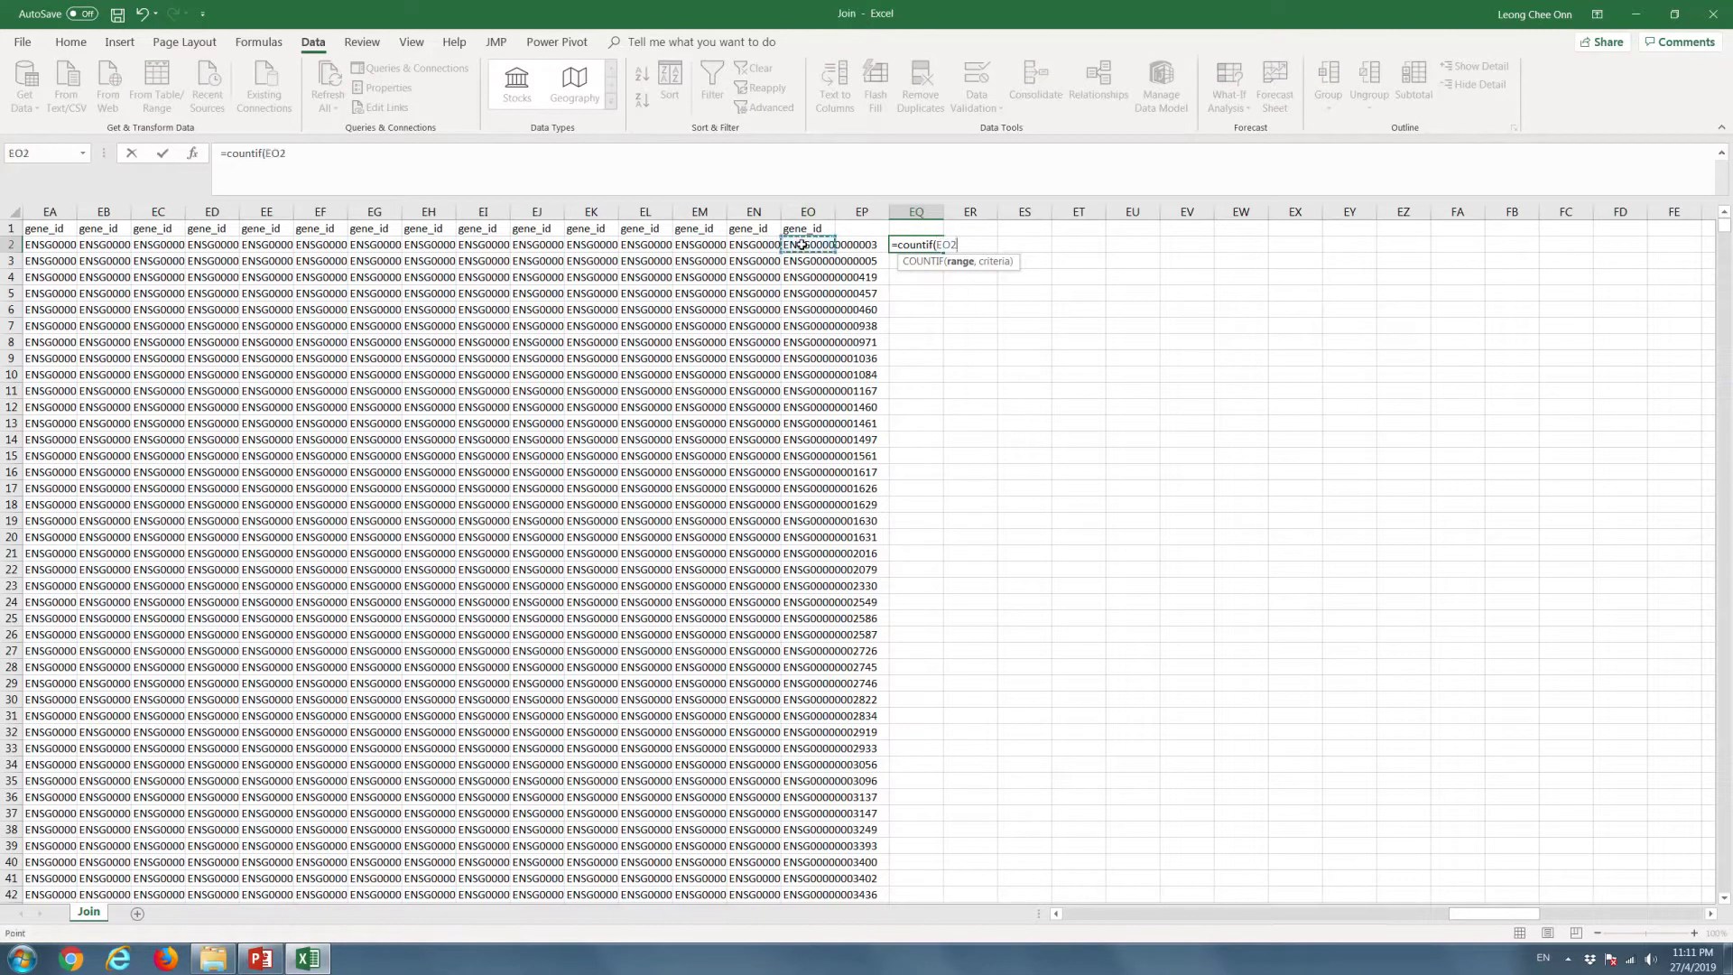
drag(603, 248, 4, 244)
click(383, 260)
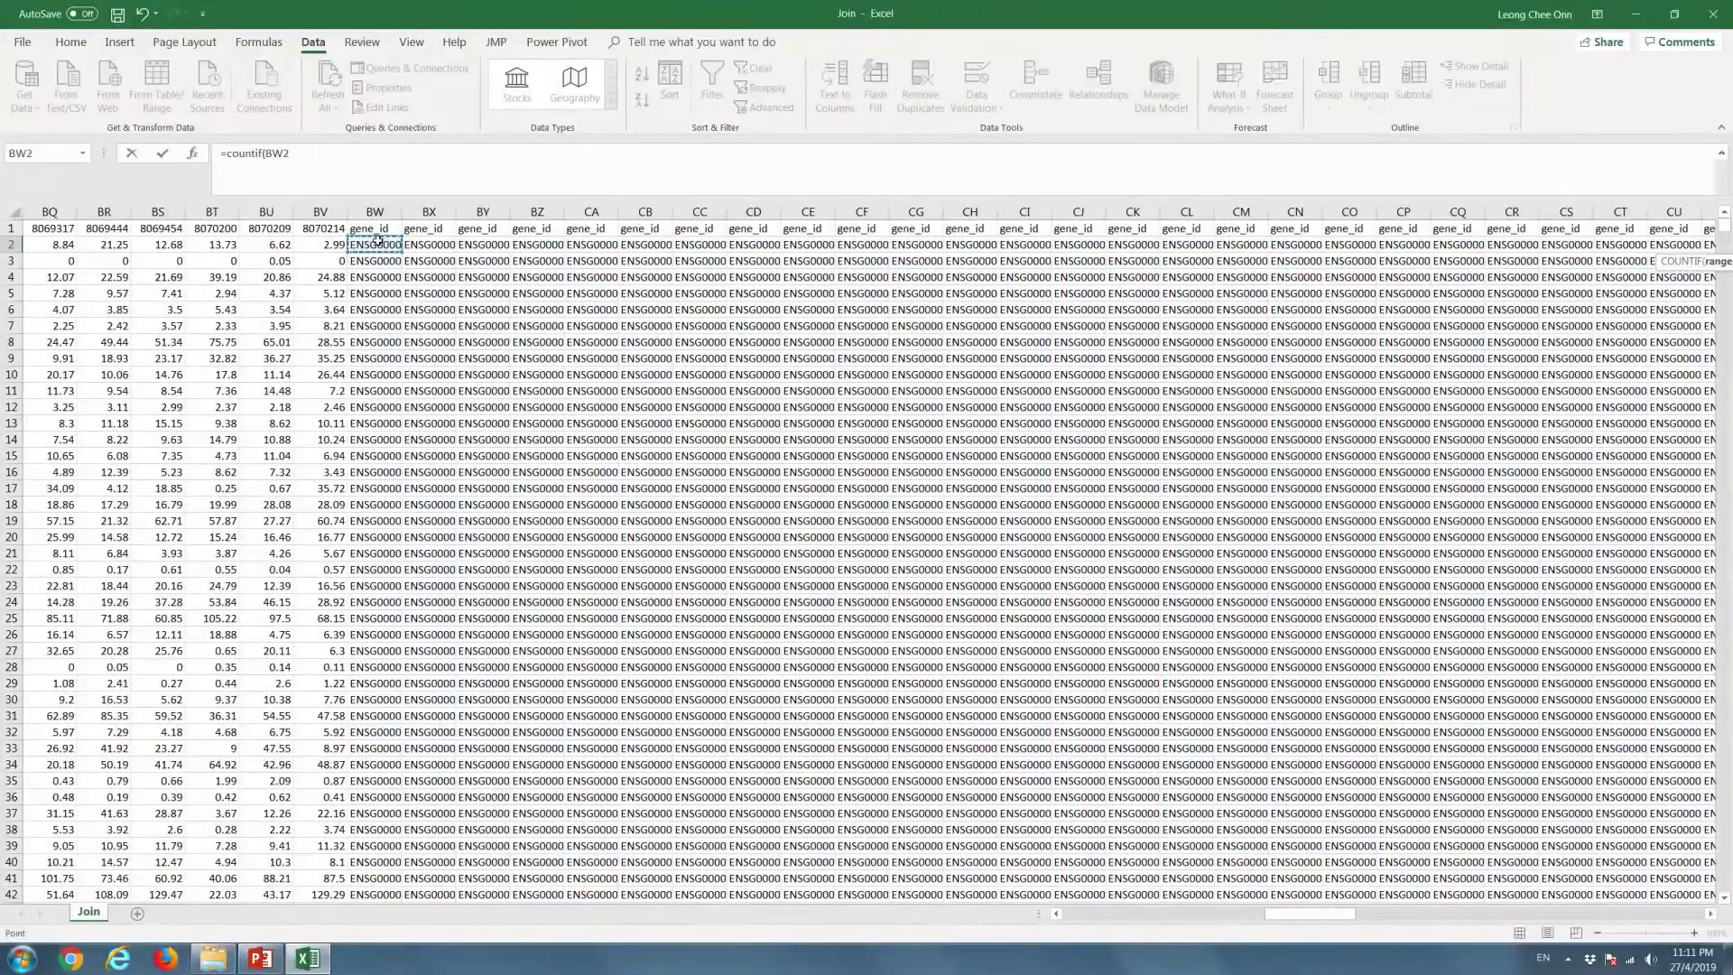
key(shift+Right)
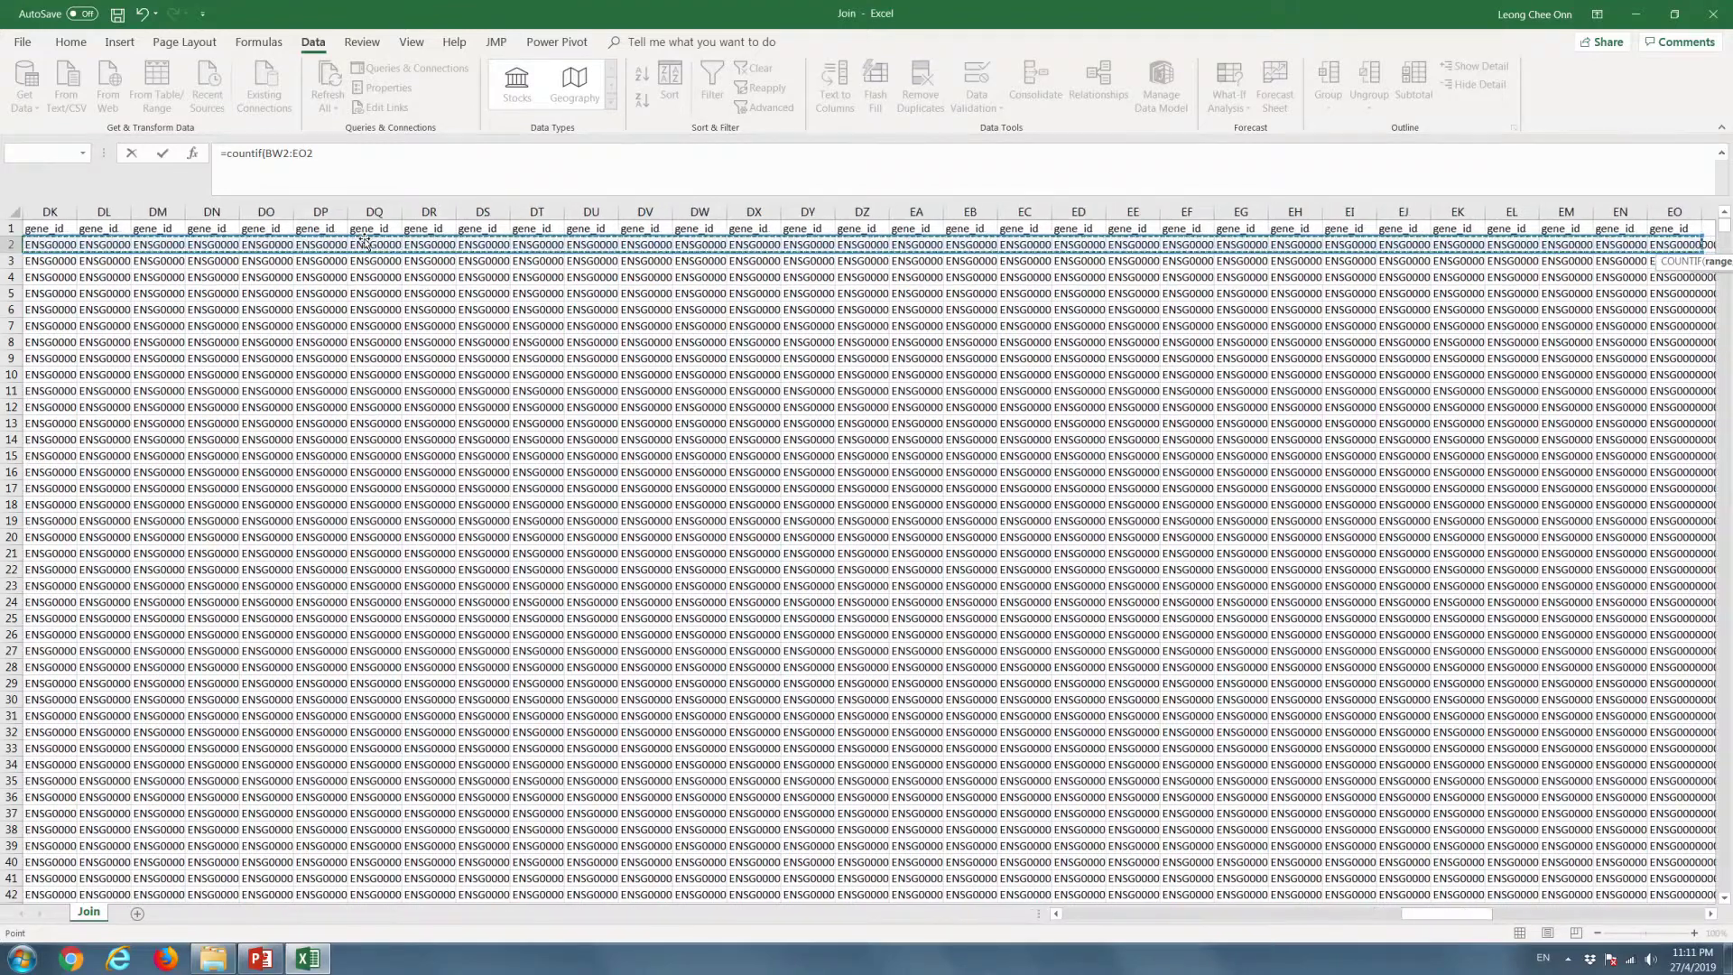
key(shift+Right)
key(shift+Right)
key(shift+Right)
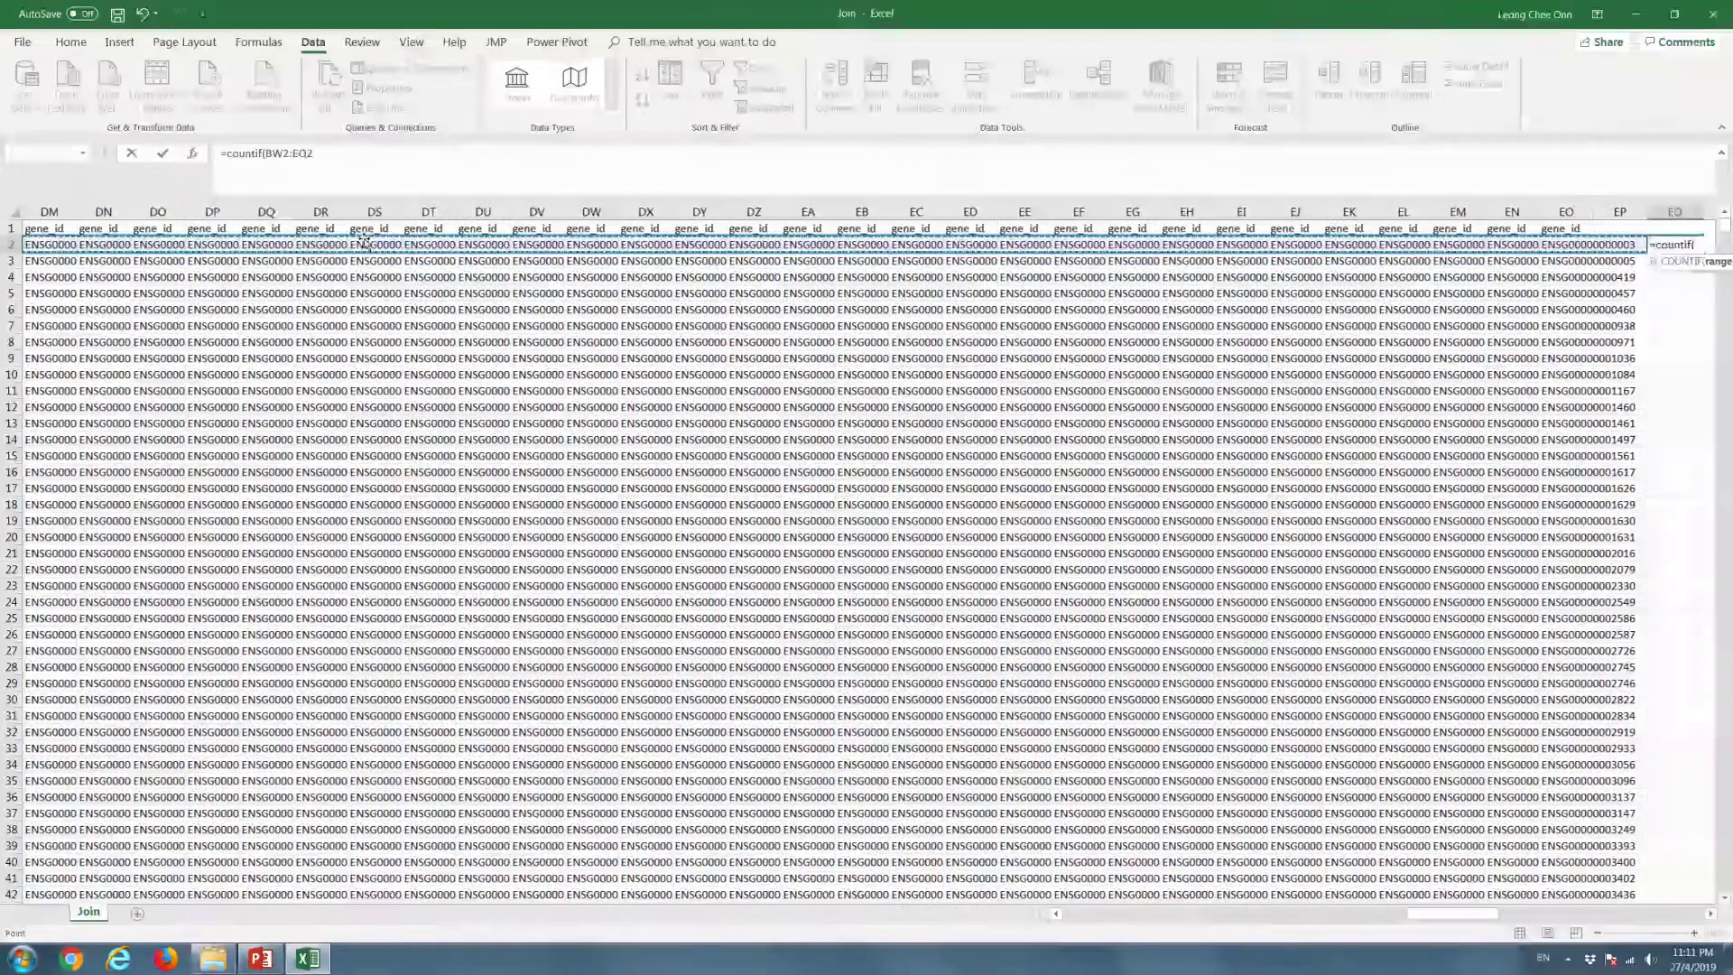
key(shift+Left)
text(,)
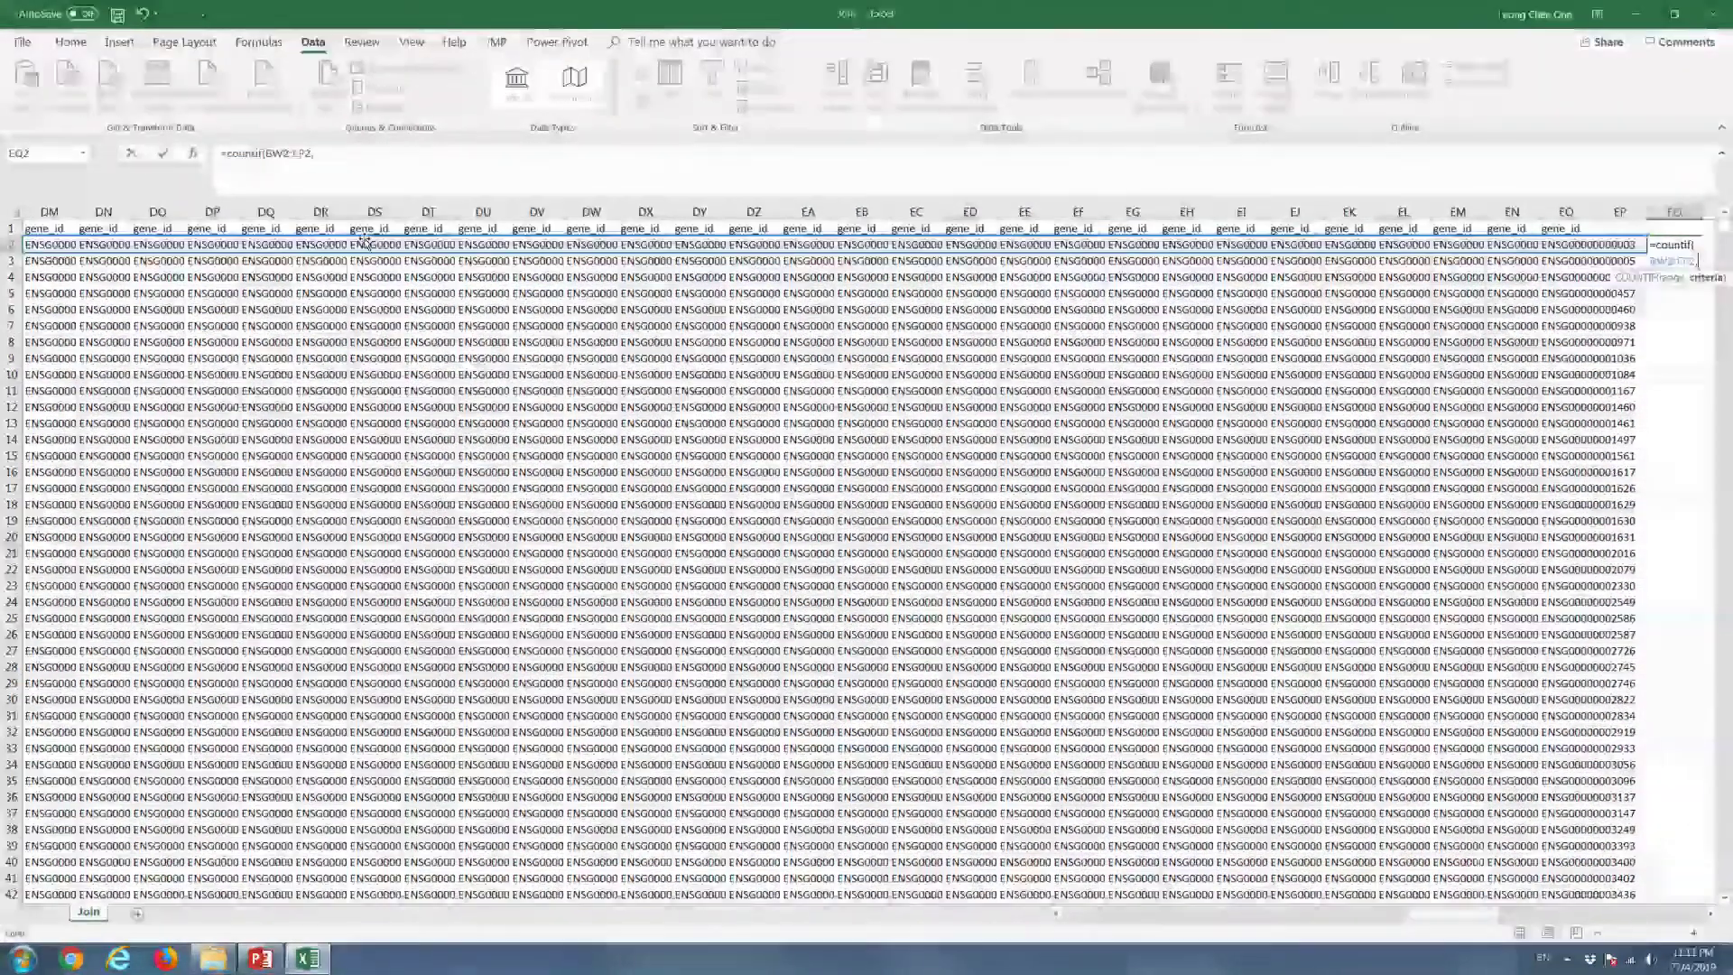
drag(1450, 913, 1109, 913)
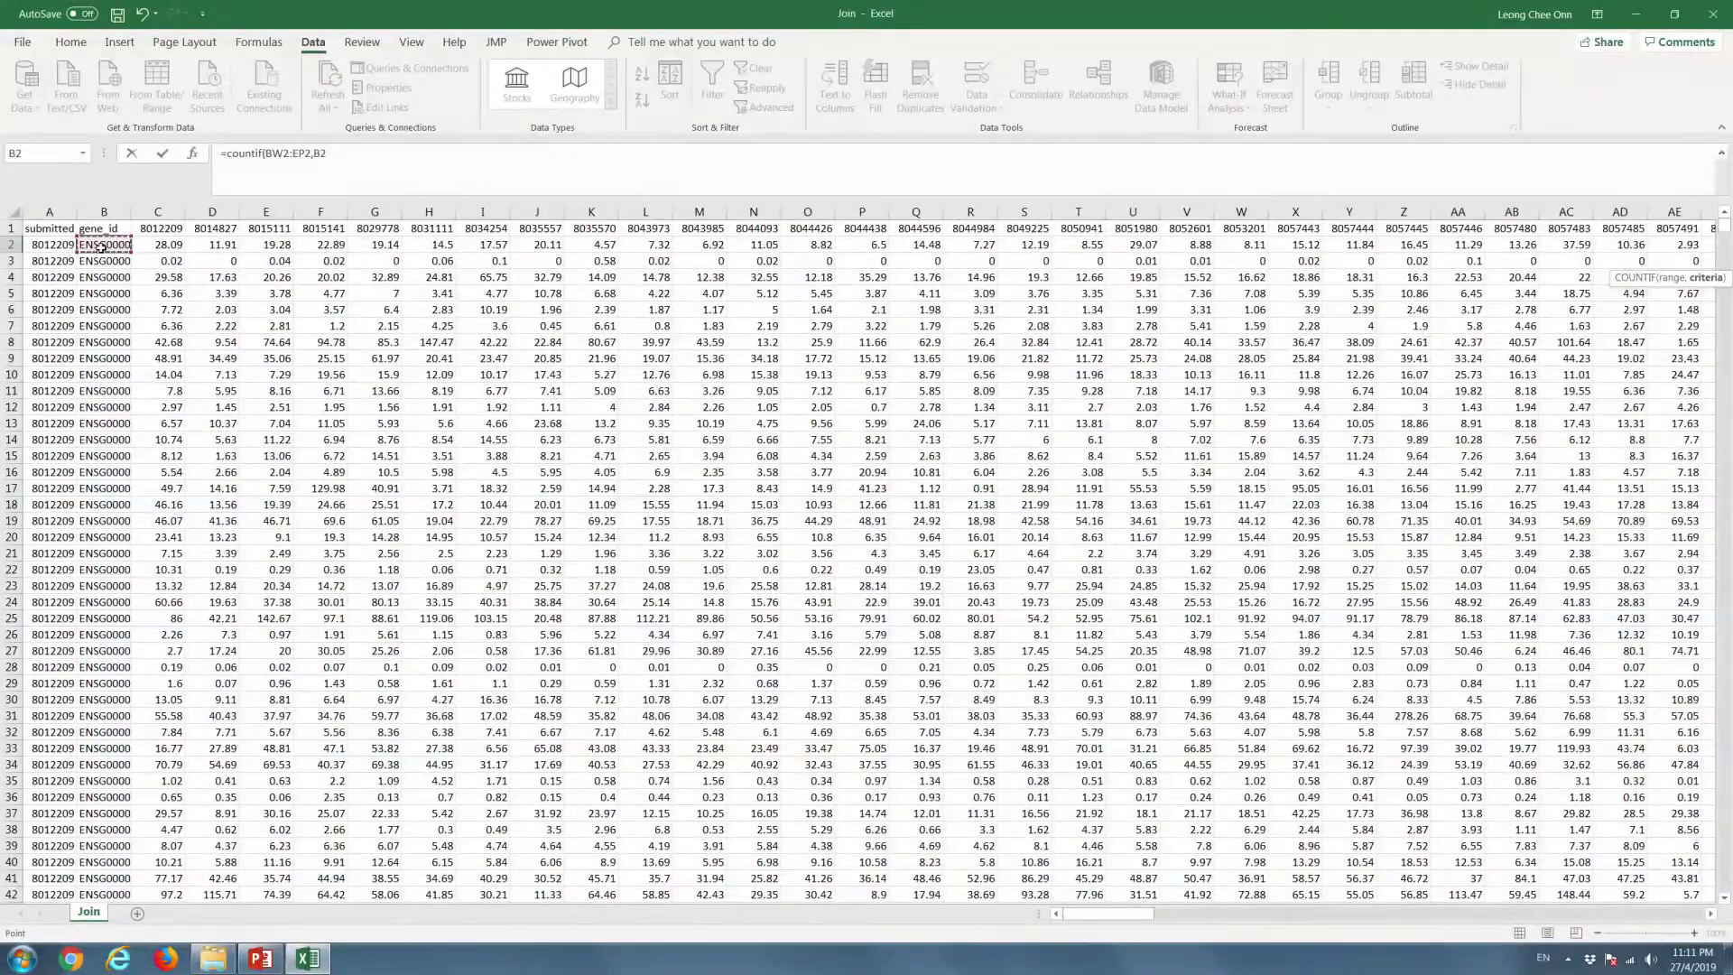
key(Return)
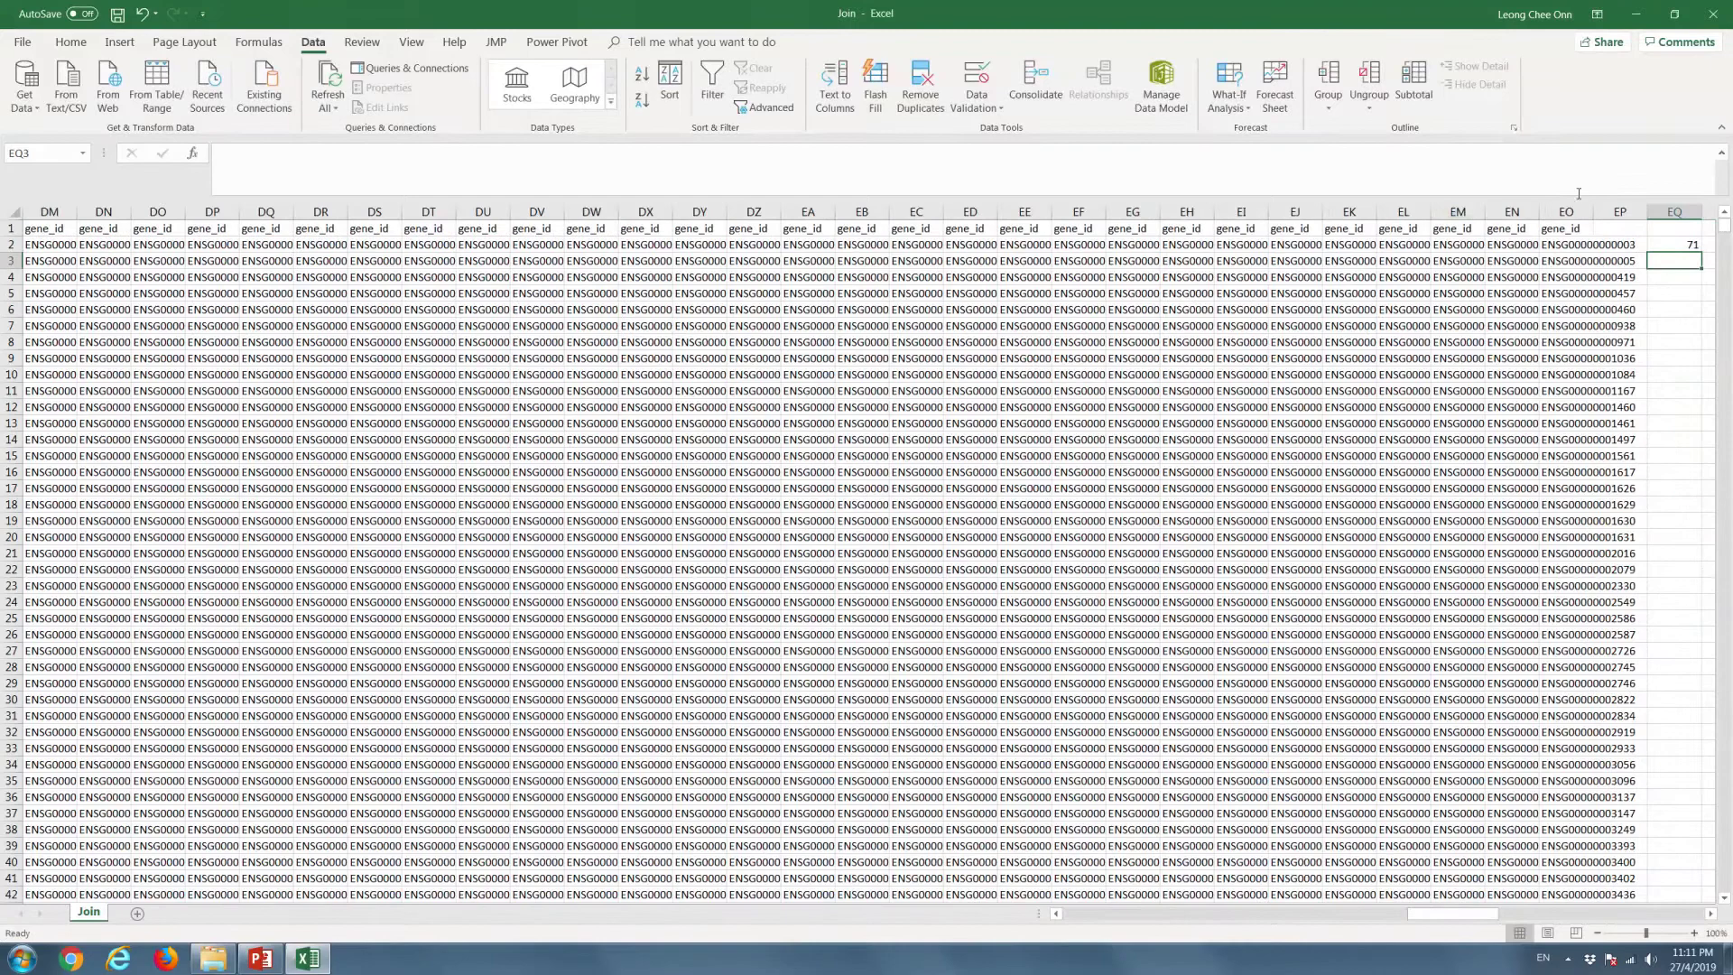
Copy the COUNTIF formula down column EQ to row 56207
click(1667, 242)
key(ctrl+c)
drag(1727, 240, 1725, 889)
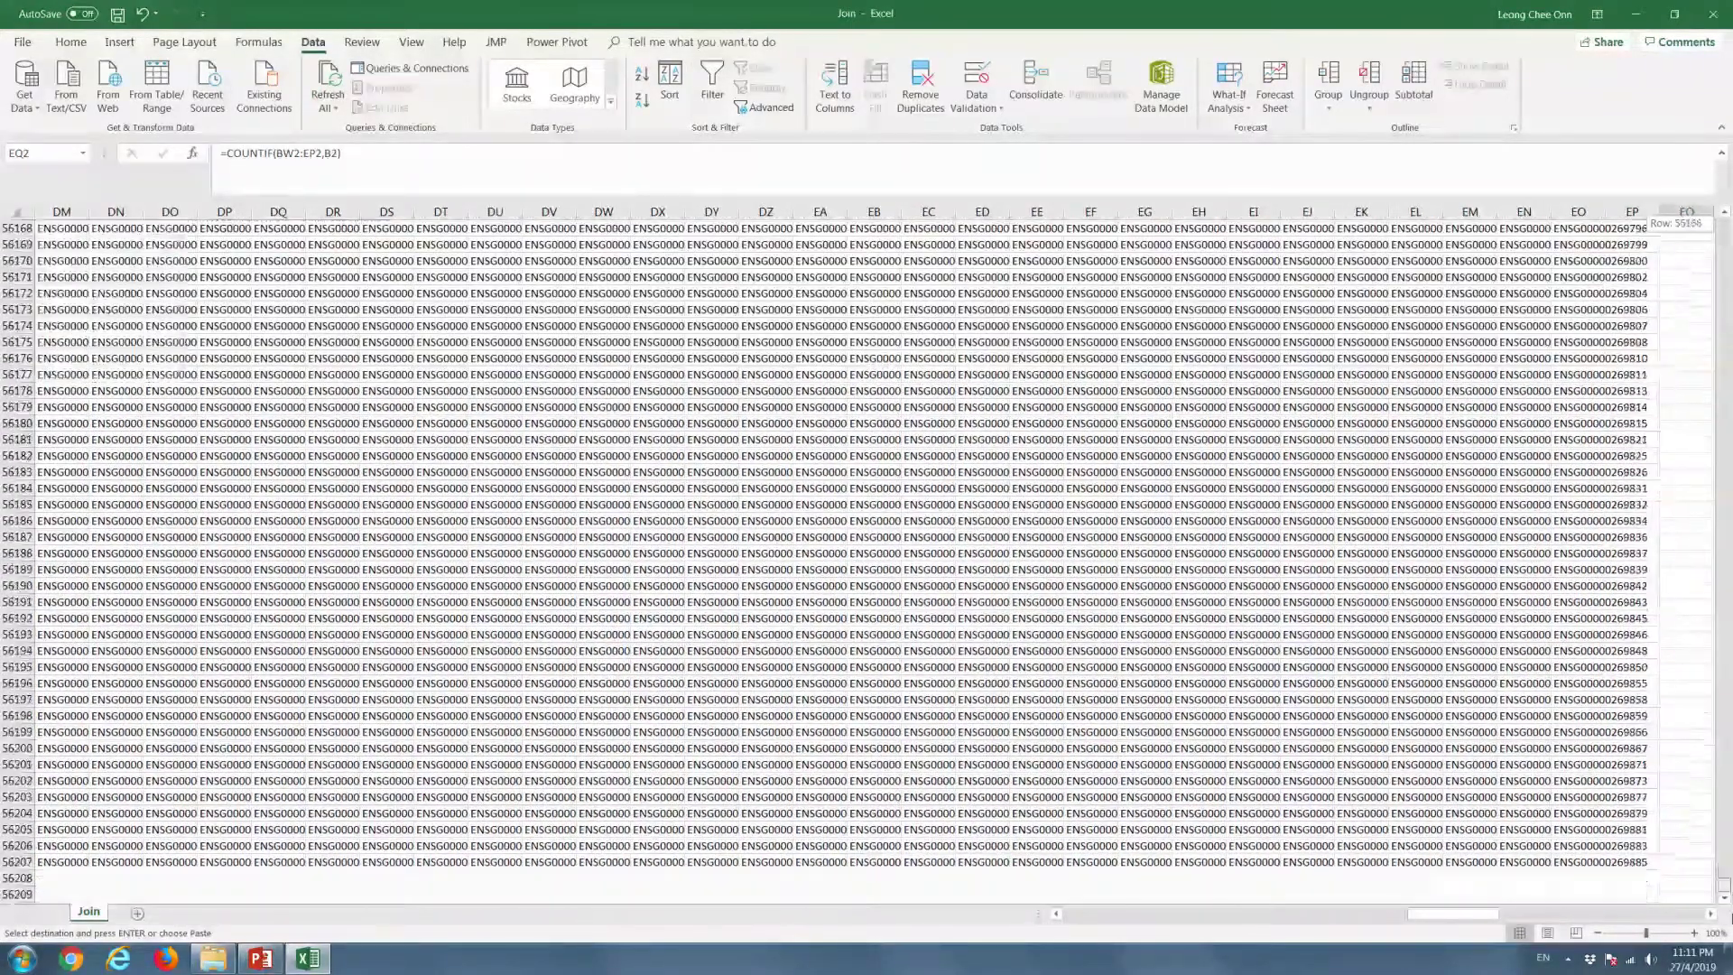
shift+click(1674, 863)
key(Return)
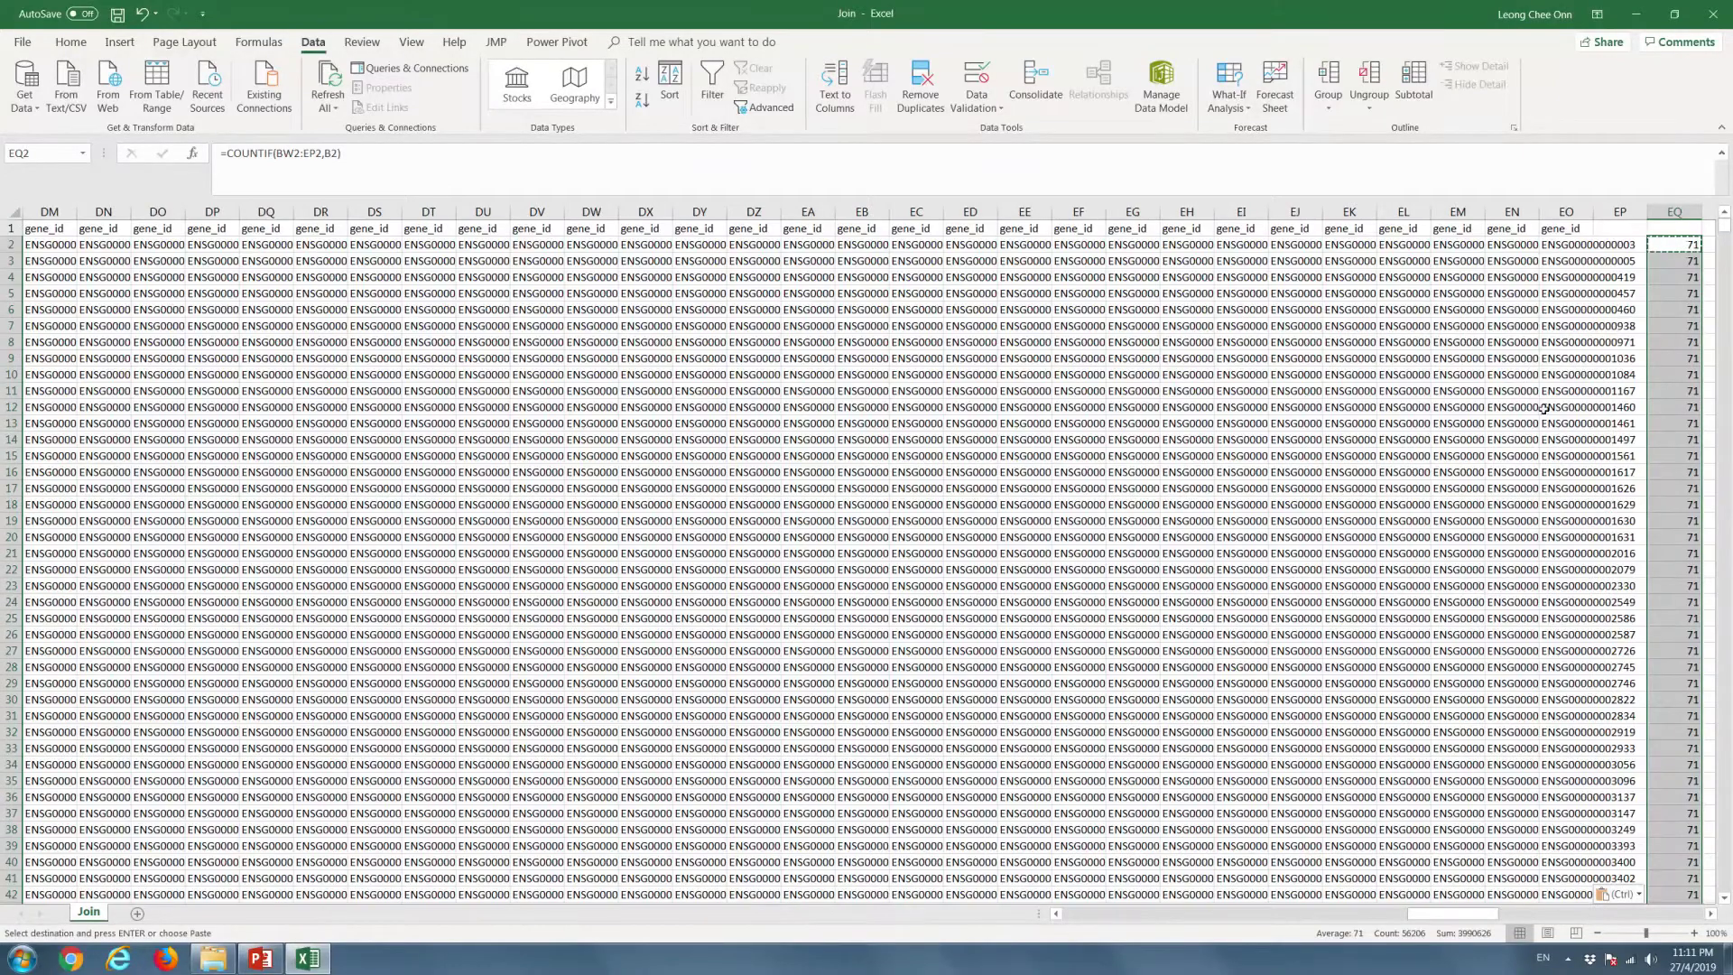
click(1529, 355)
Turn on filters for row 1 and check that column EQ contains only 71
click(14, 229)
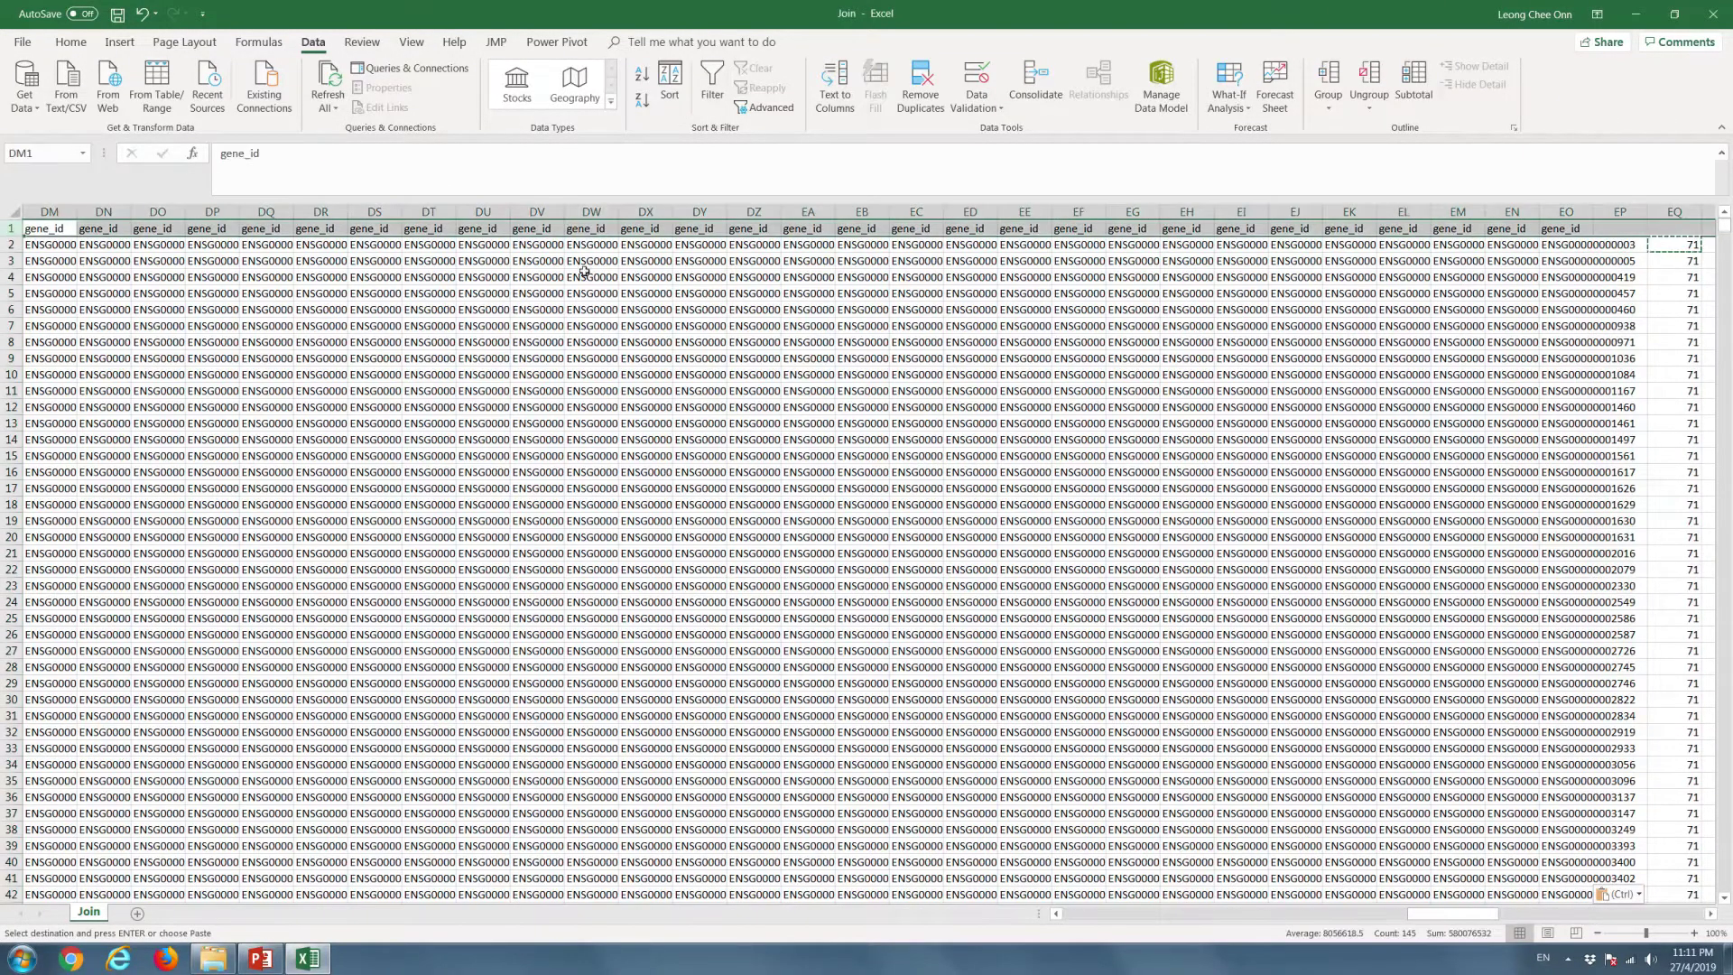
click(713, 86)
drag(1108, 914, 1712, 918)
drag(1564, 919, 1480, 916)
click(1204, 229)
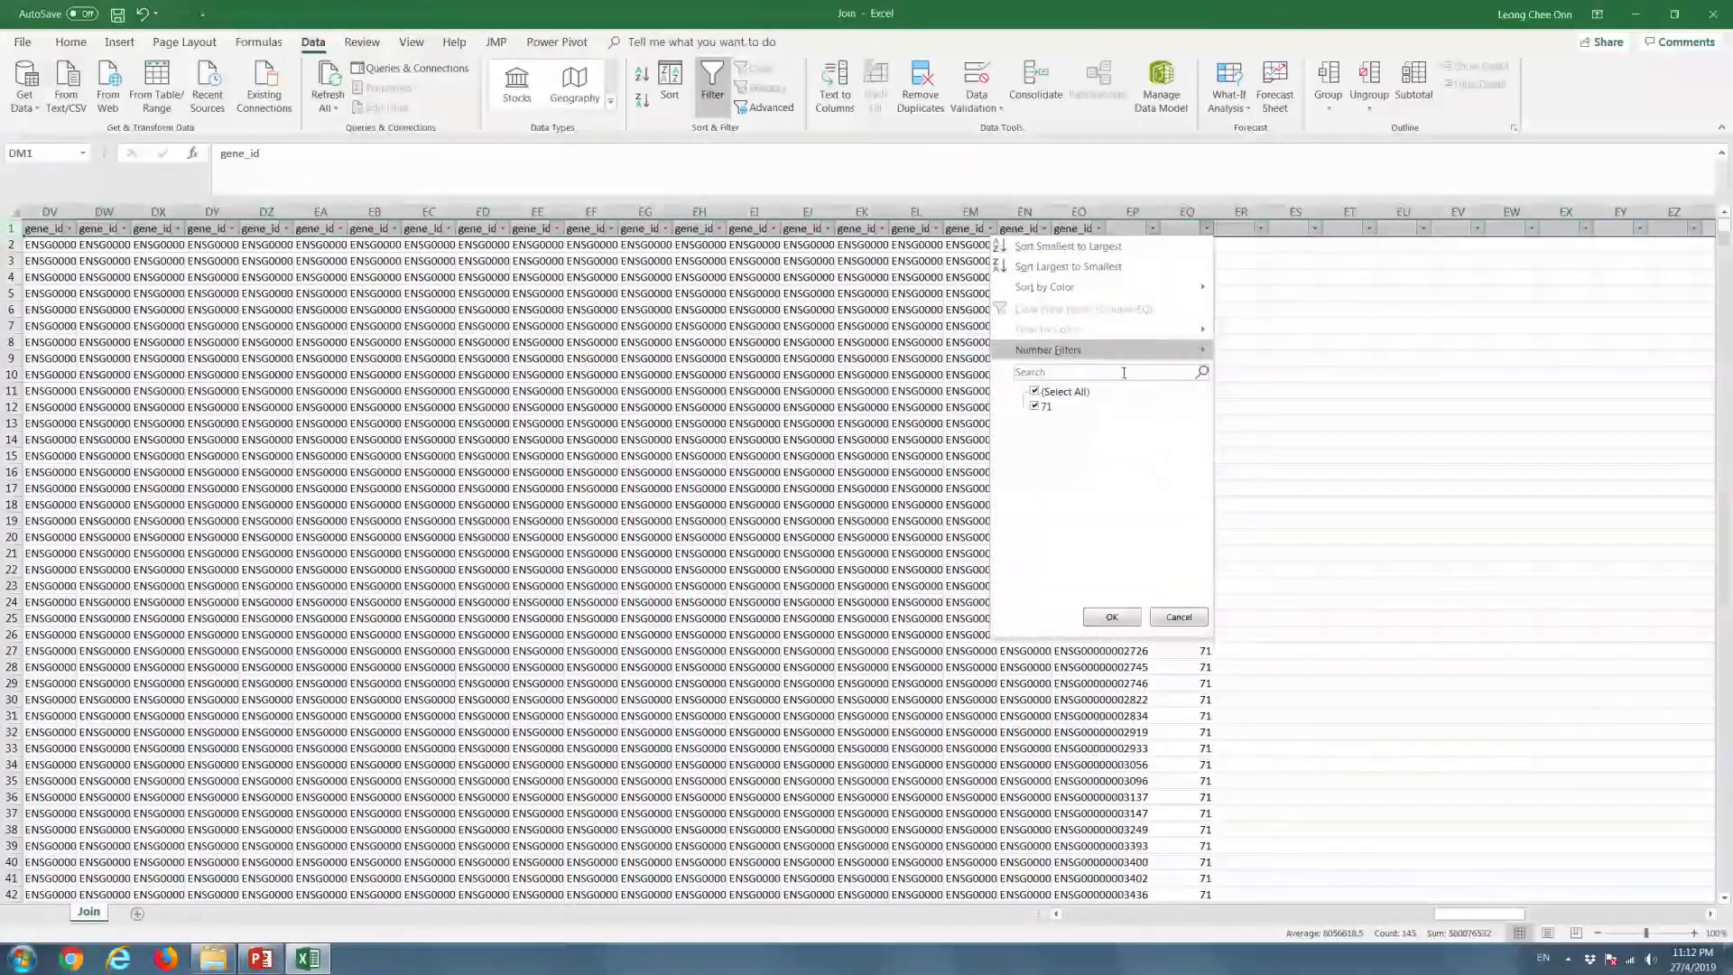
click(1172, 617)
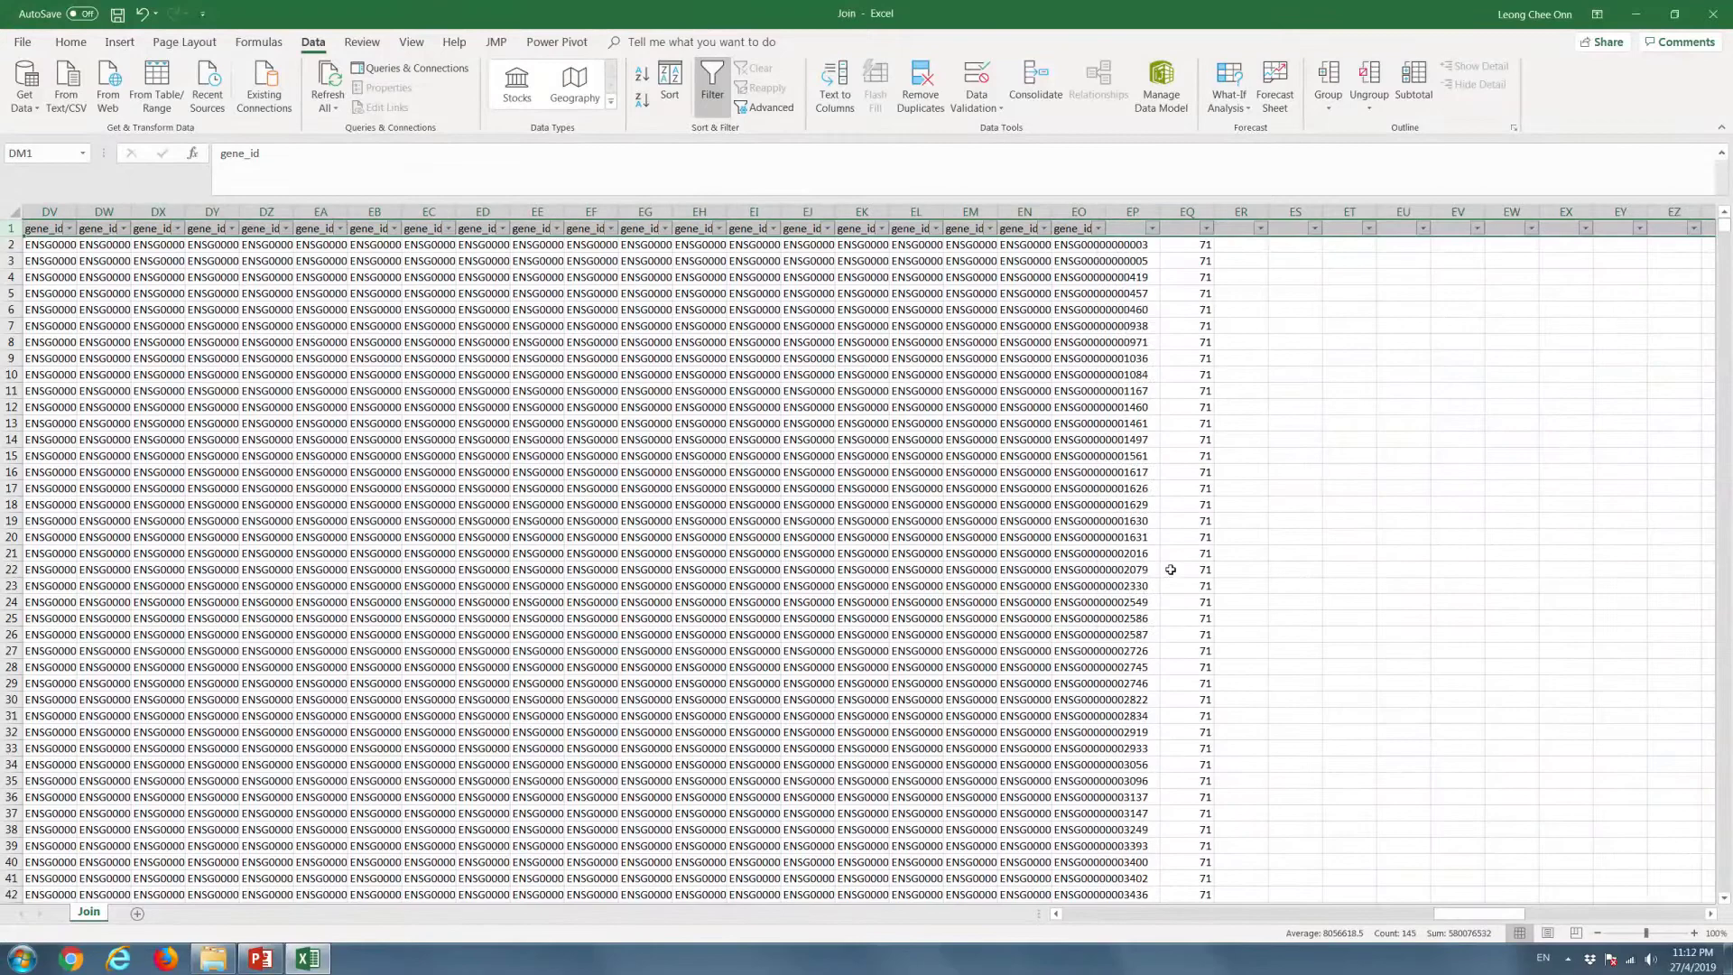
click(1188, 471)
drag(1206, 211, 4, 320)
click(25, 330)
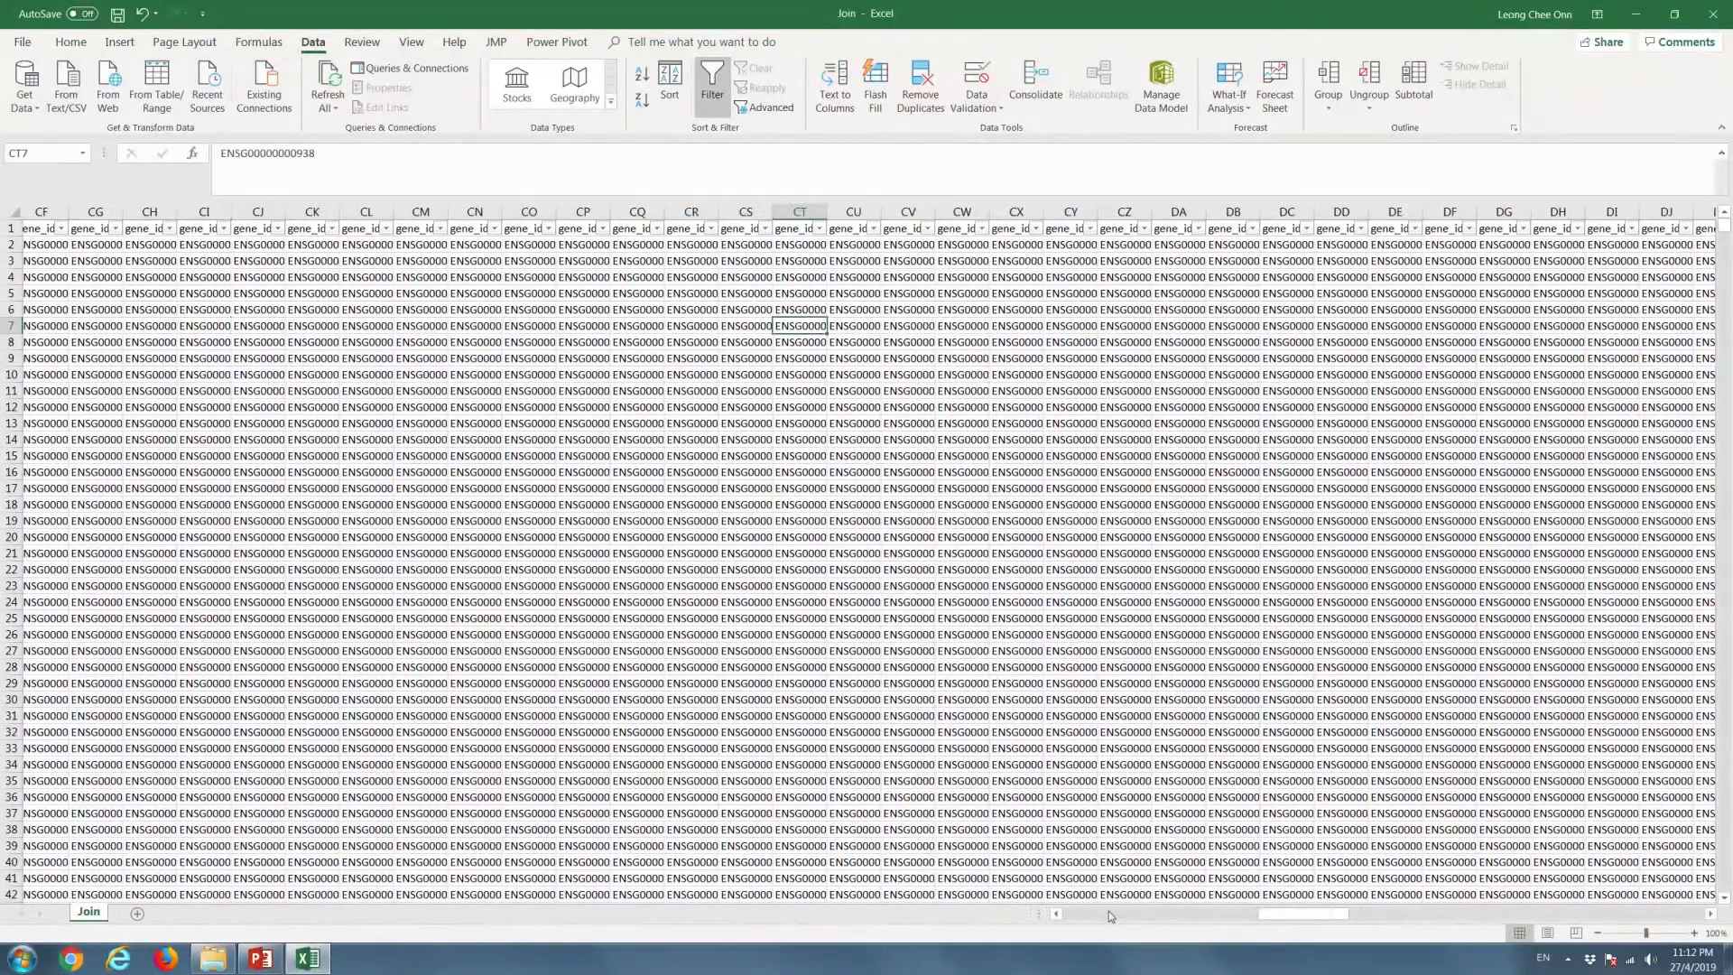
Delete the repeated gene_id columns from BW to the last column
drag(1109, 912, 1268, 913)
click(1085, 214)
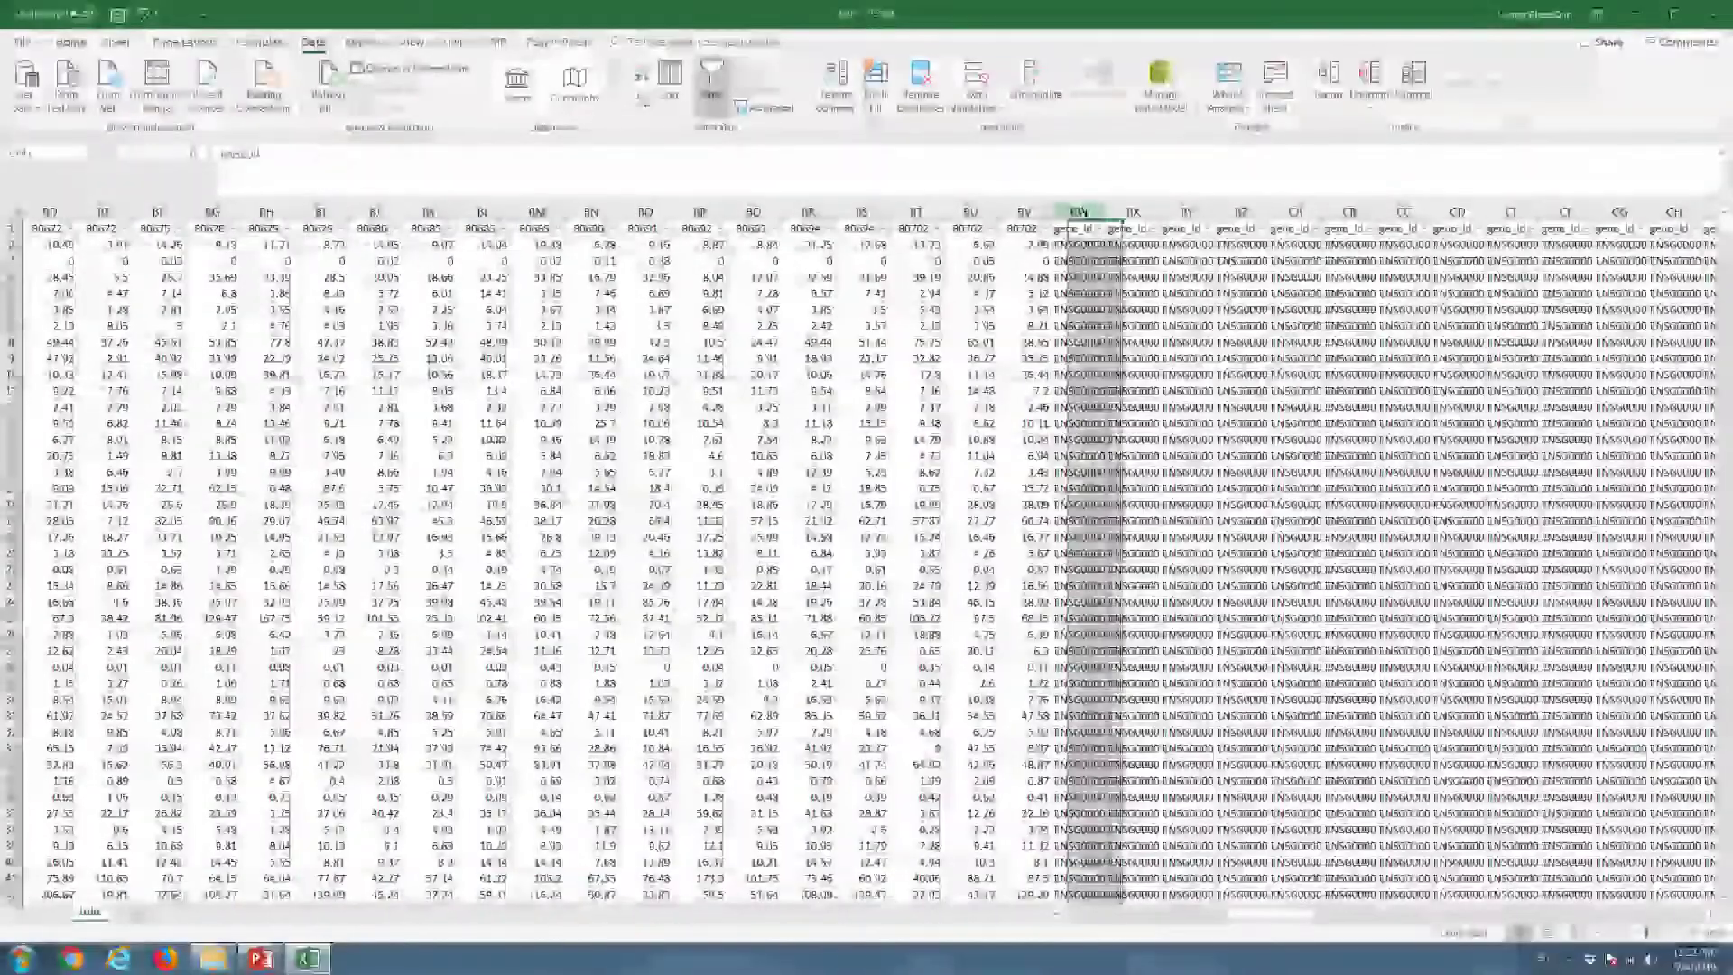
key(ctrl+shift+Right)
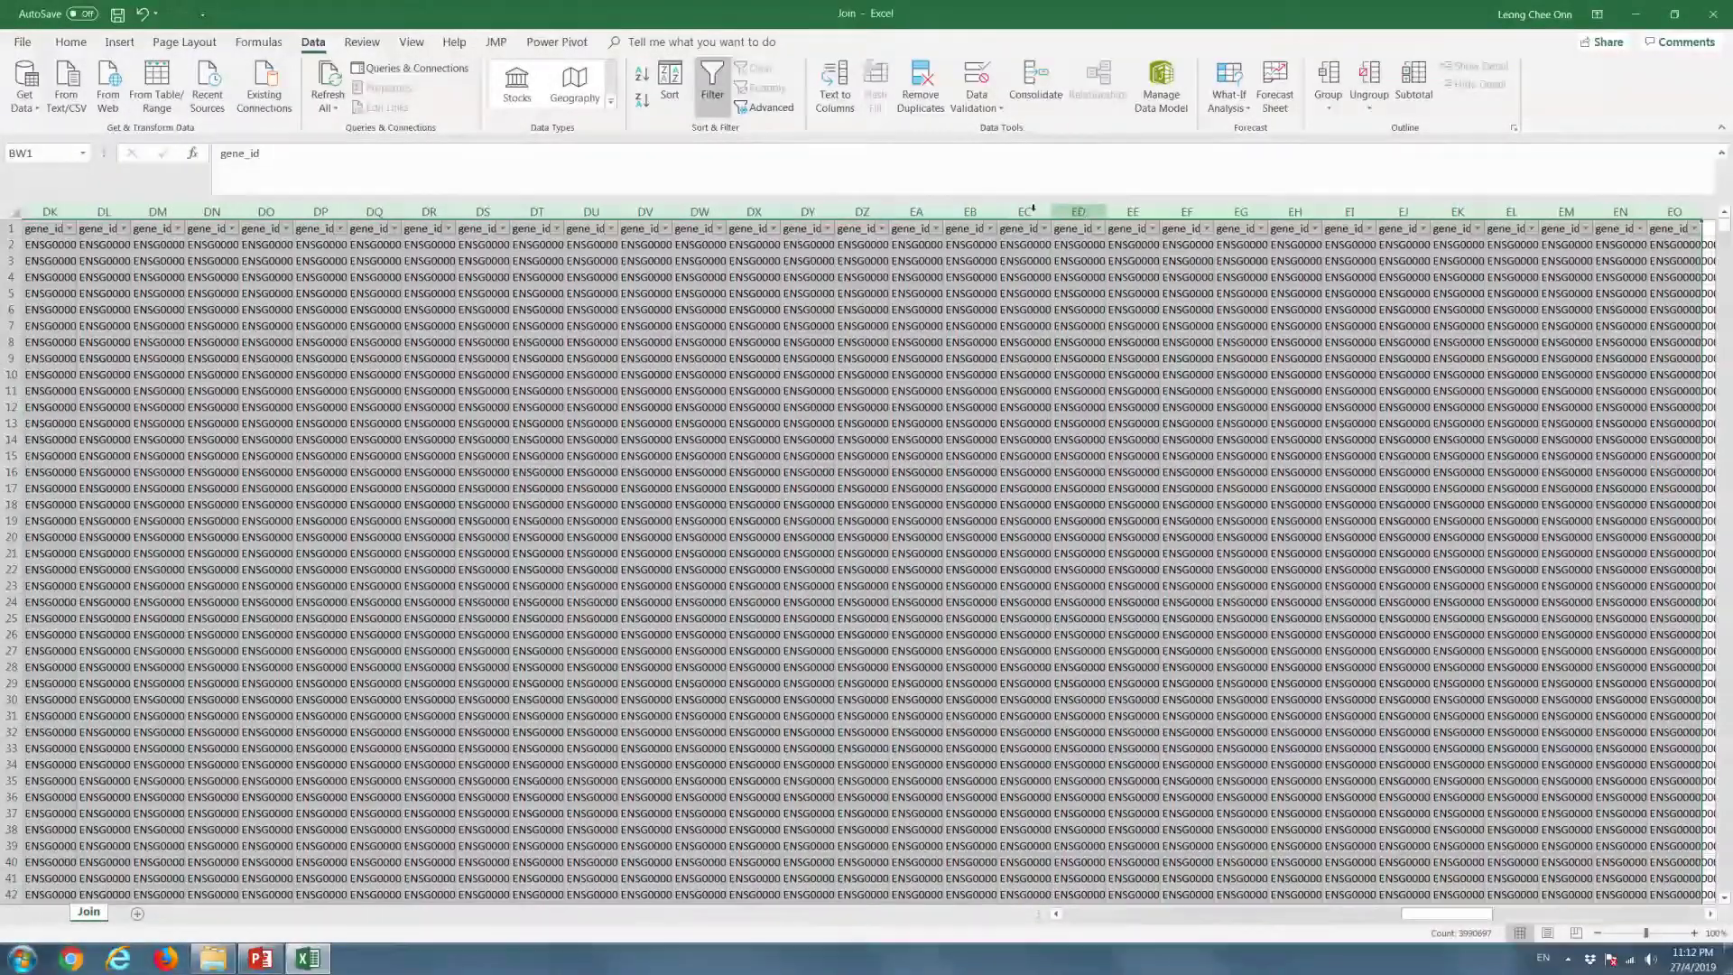
right_click(1060, 365)
click(1099, 507)
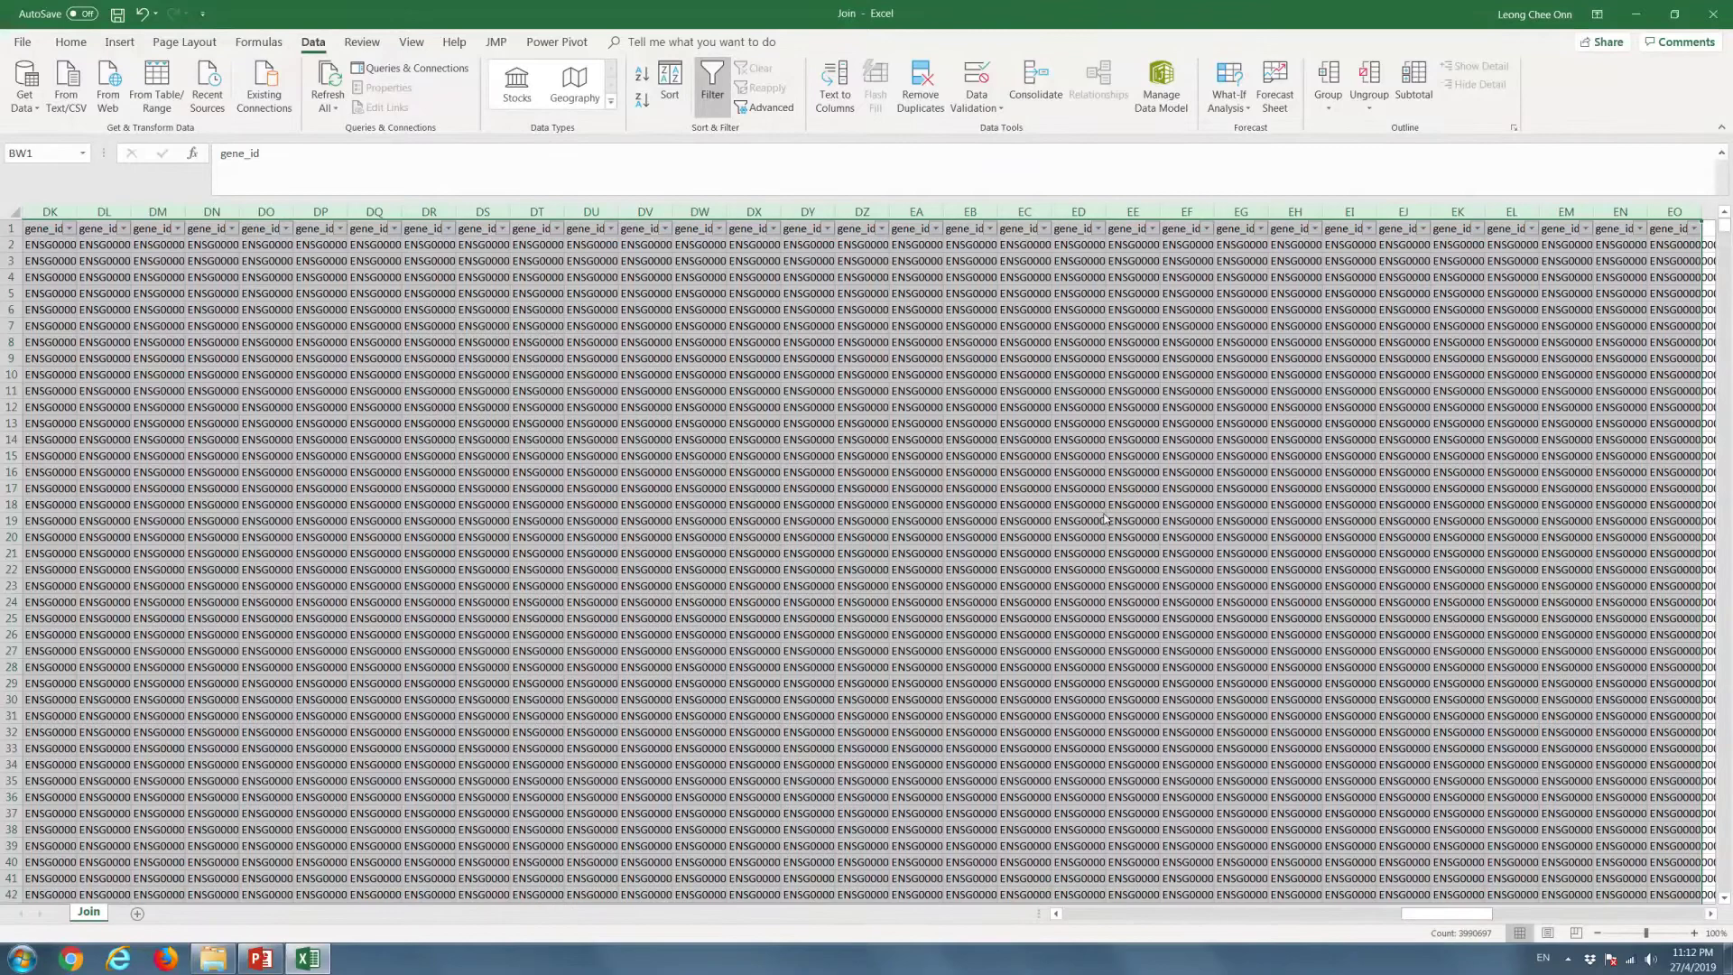
click(1241, 846)
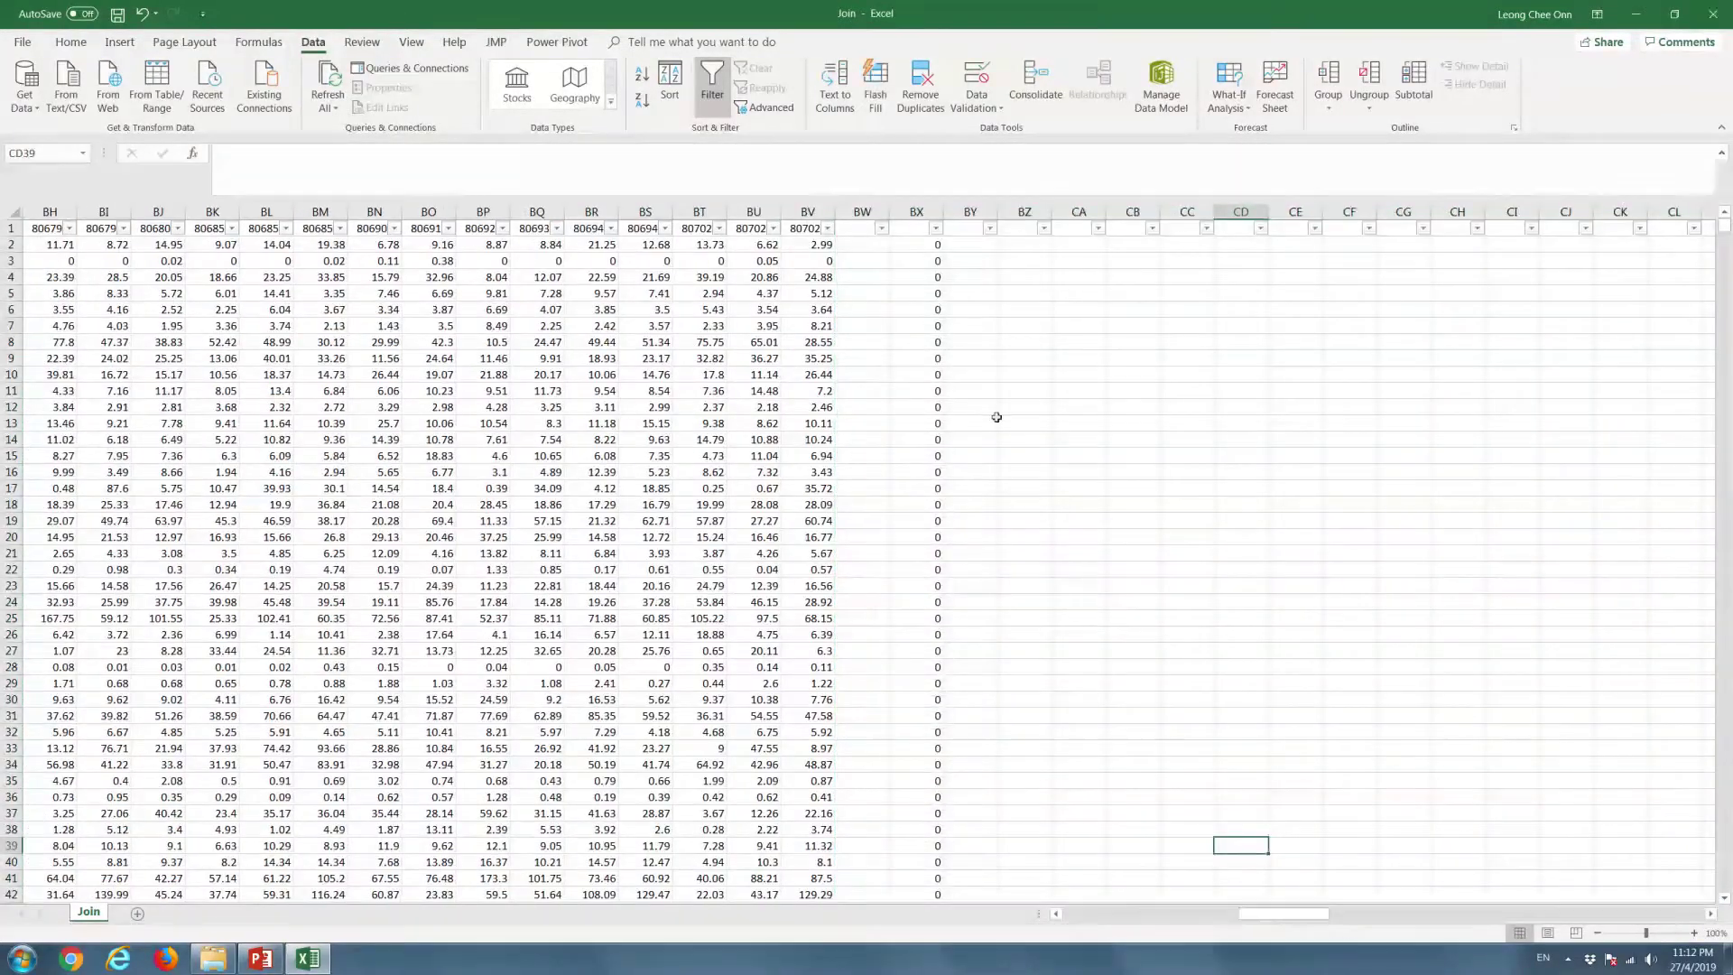
Delete the leftover columns BW and BX
drag(916, 212, 862, 212)
right_click(872, 309)
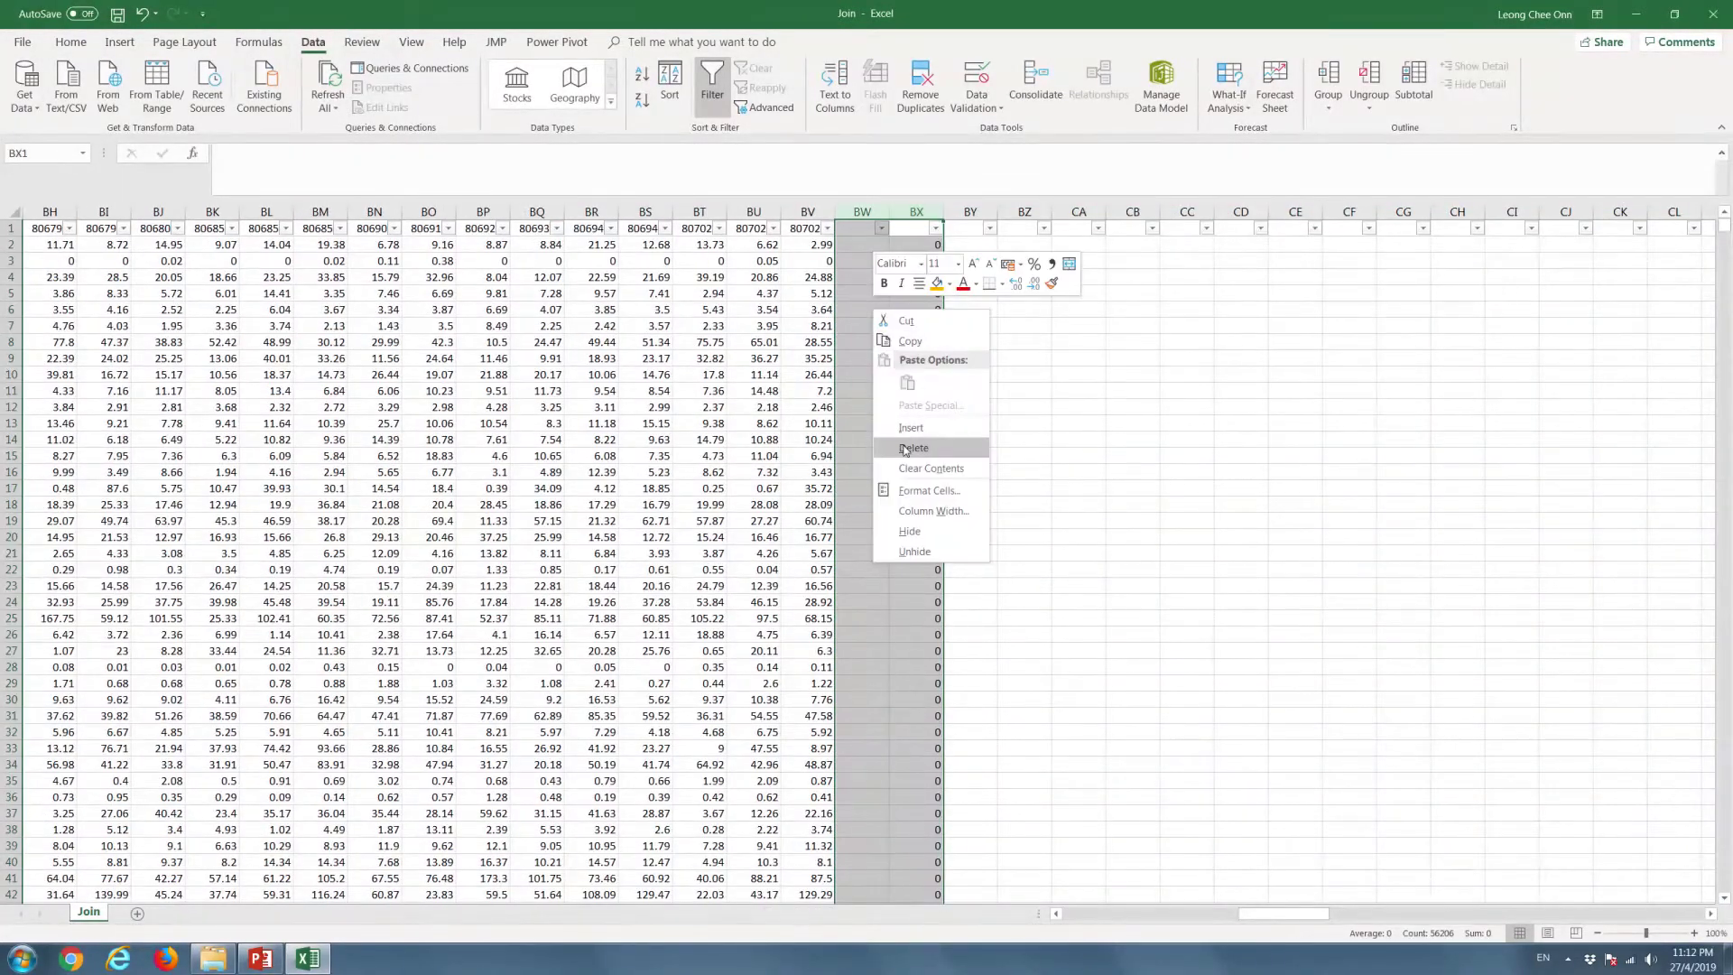
click(944, 446)
drag(1257, 916, 1070, 915)
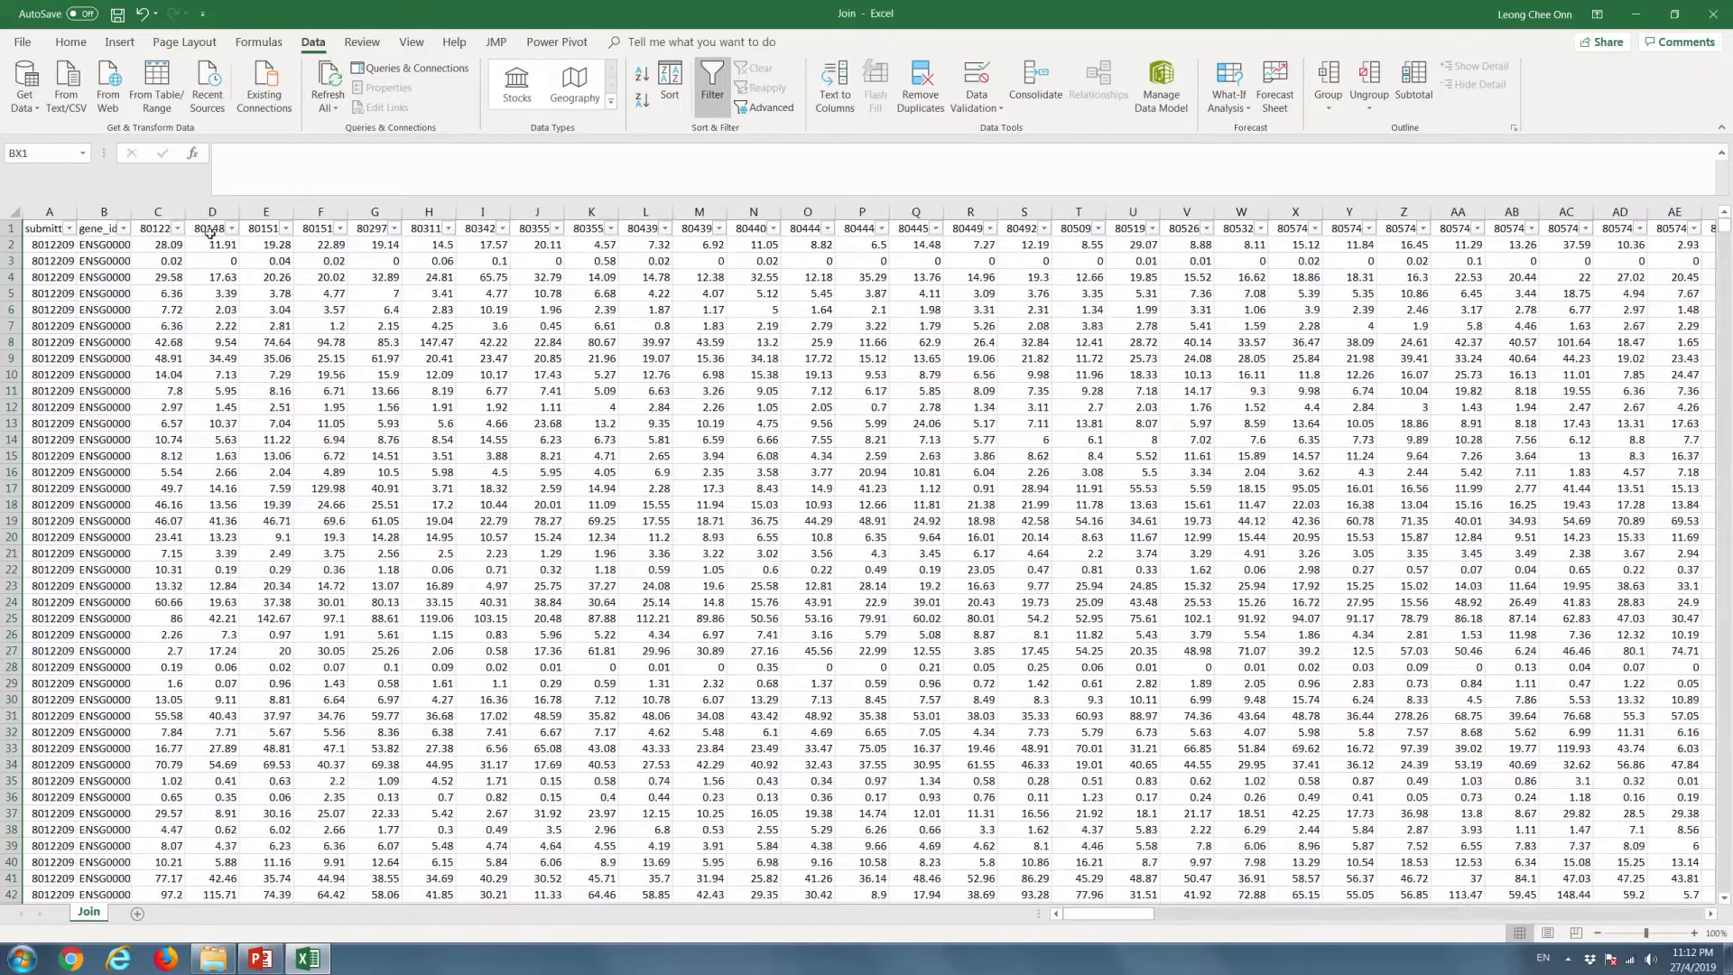
Delete sample ID column A so gene_id comes first, then open Save As
click(57, 216)
right_click(56, 216)
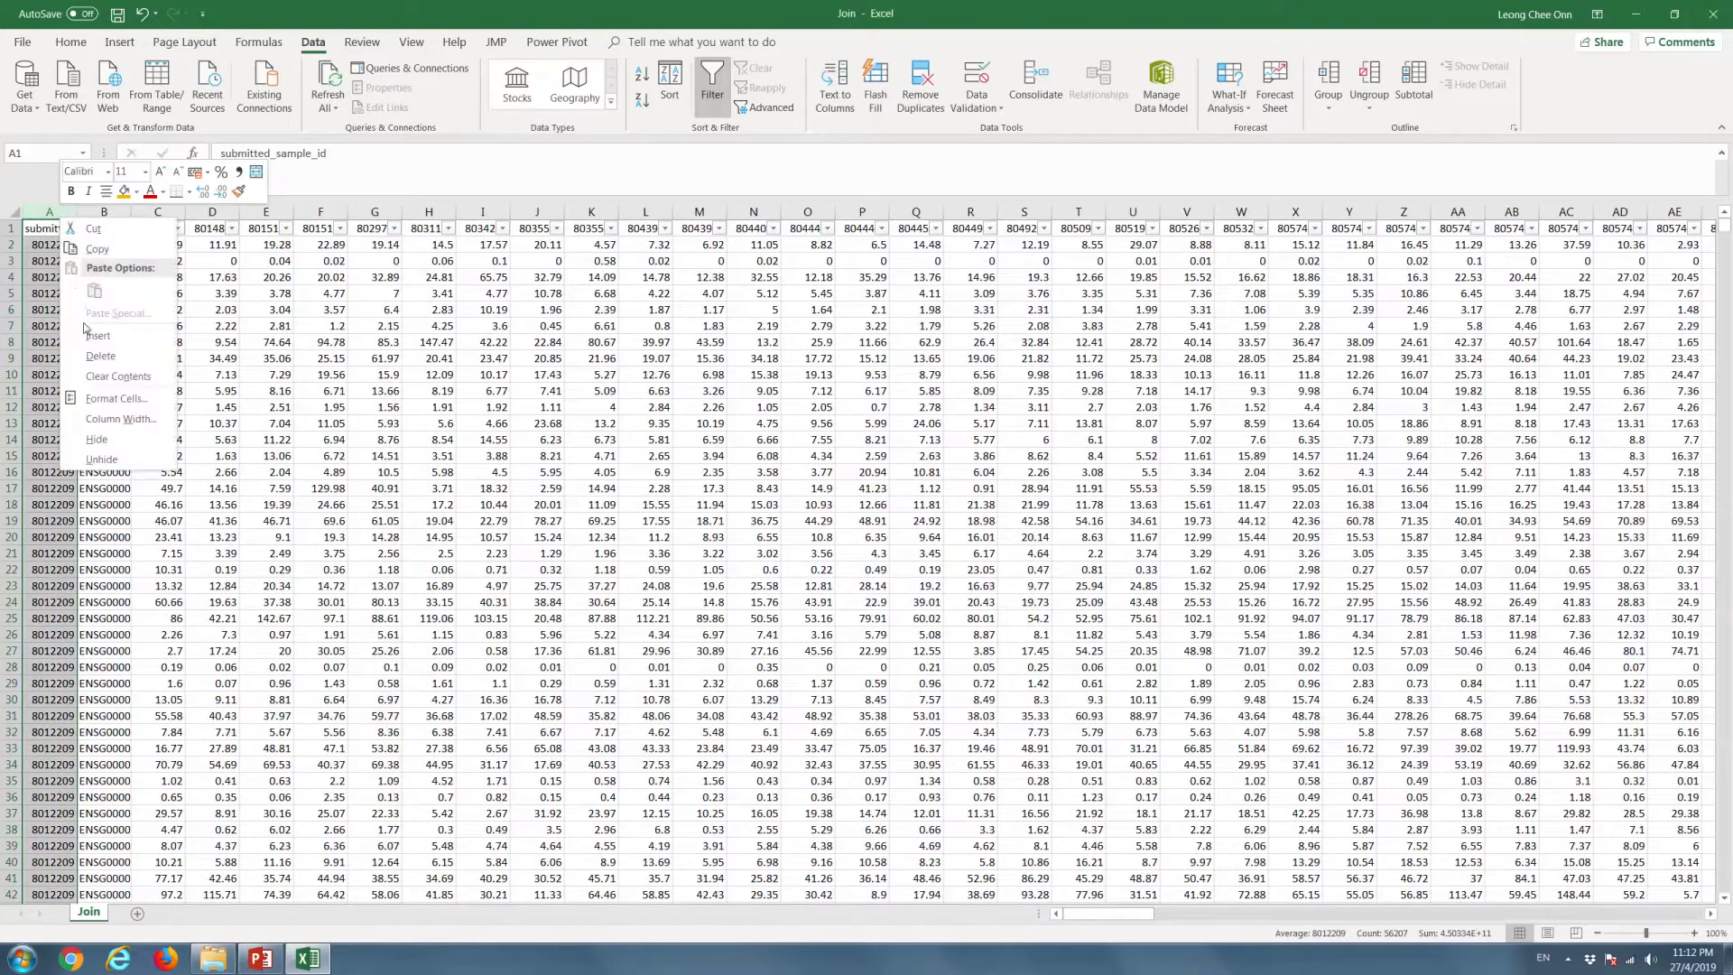
click(106, 353)
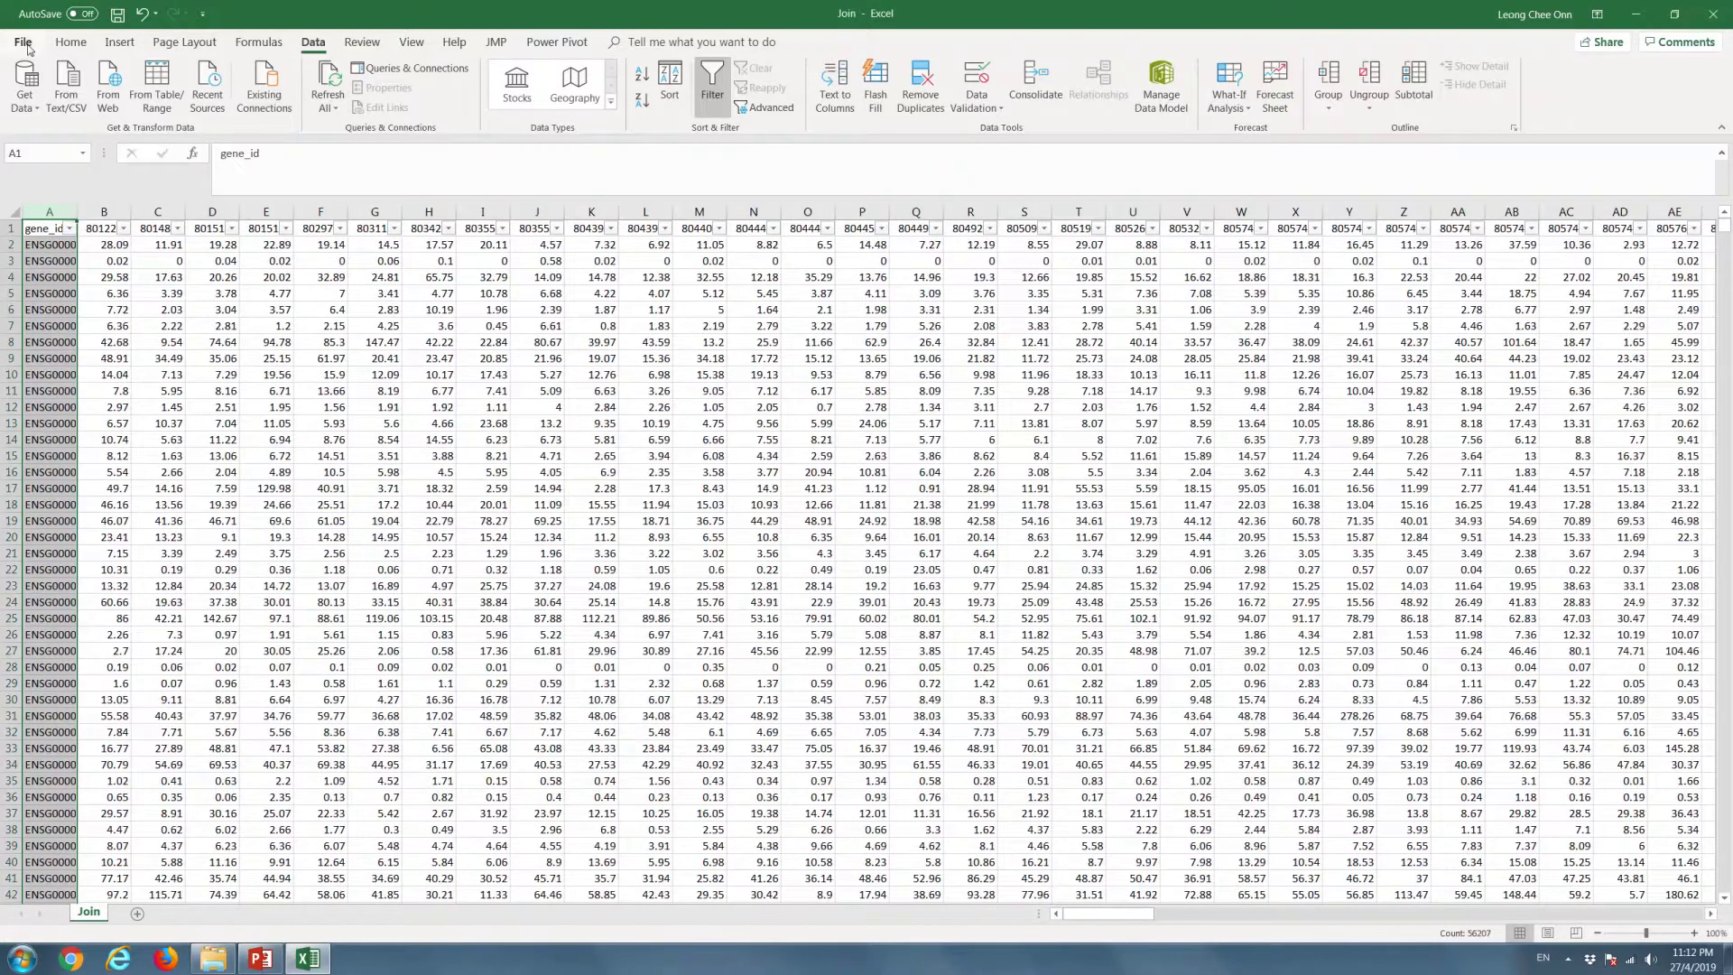
click(25, 45)
click(54, 266)
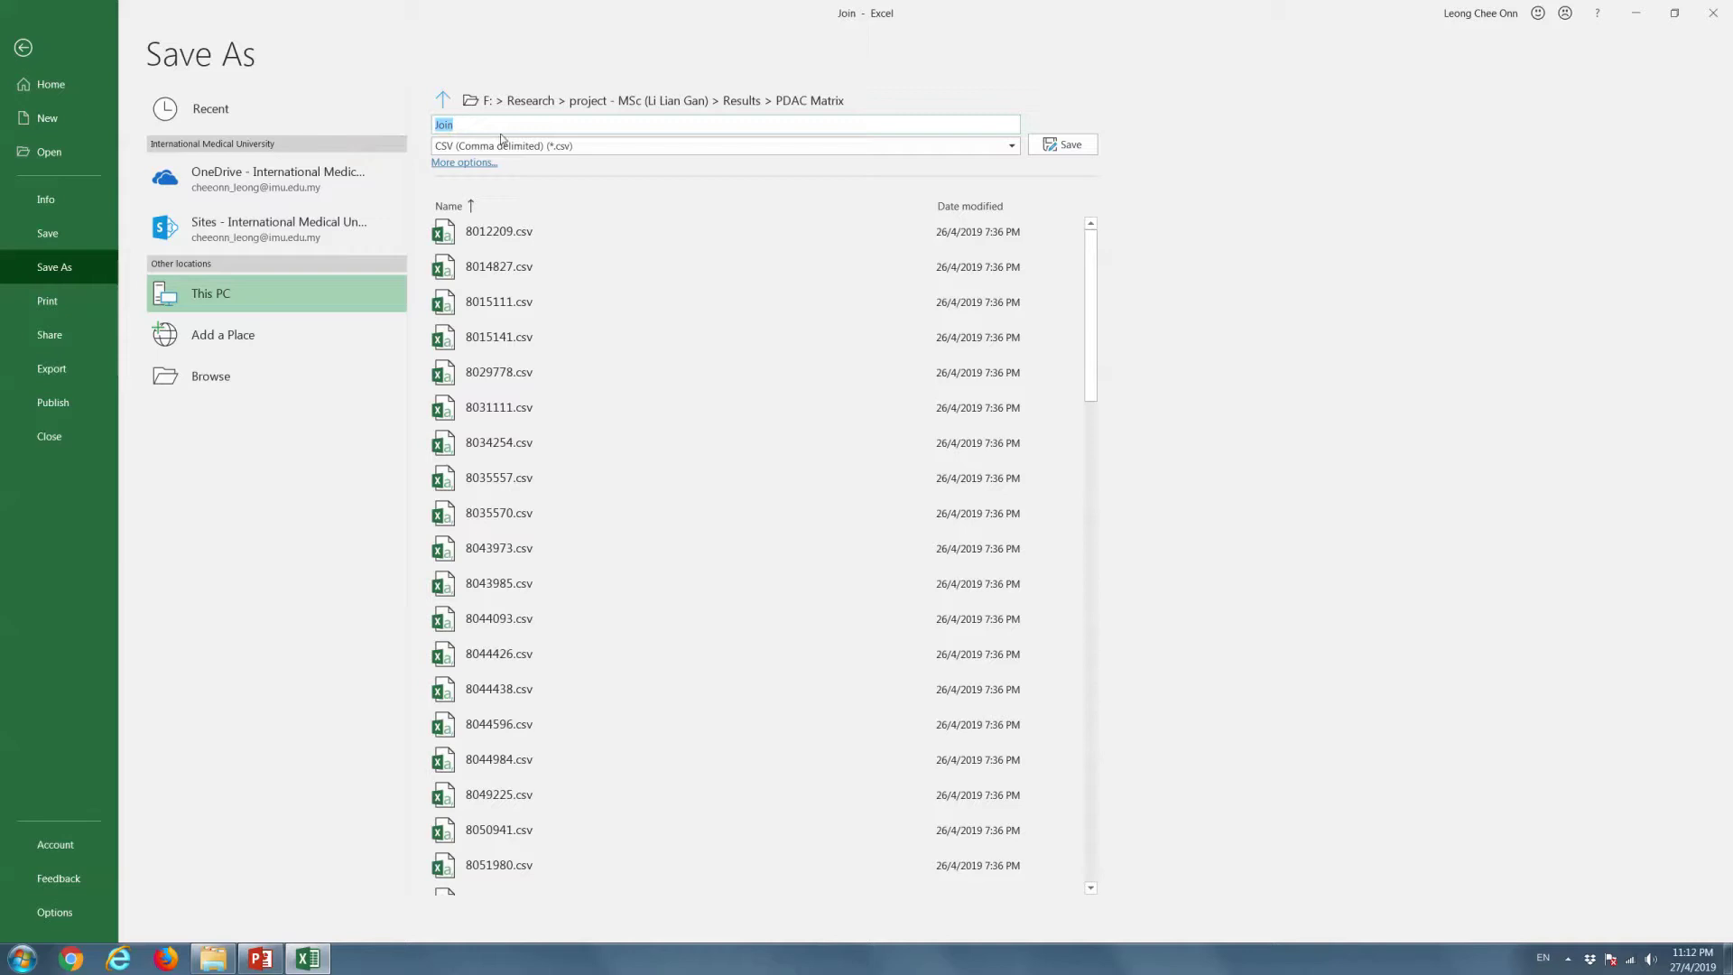
Save the file as Join2 in Excel Workbook (*.xlsx) format
text(s)
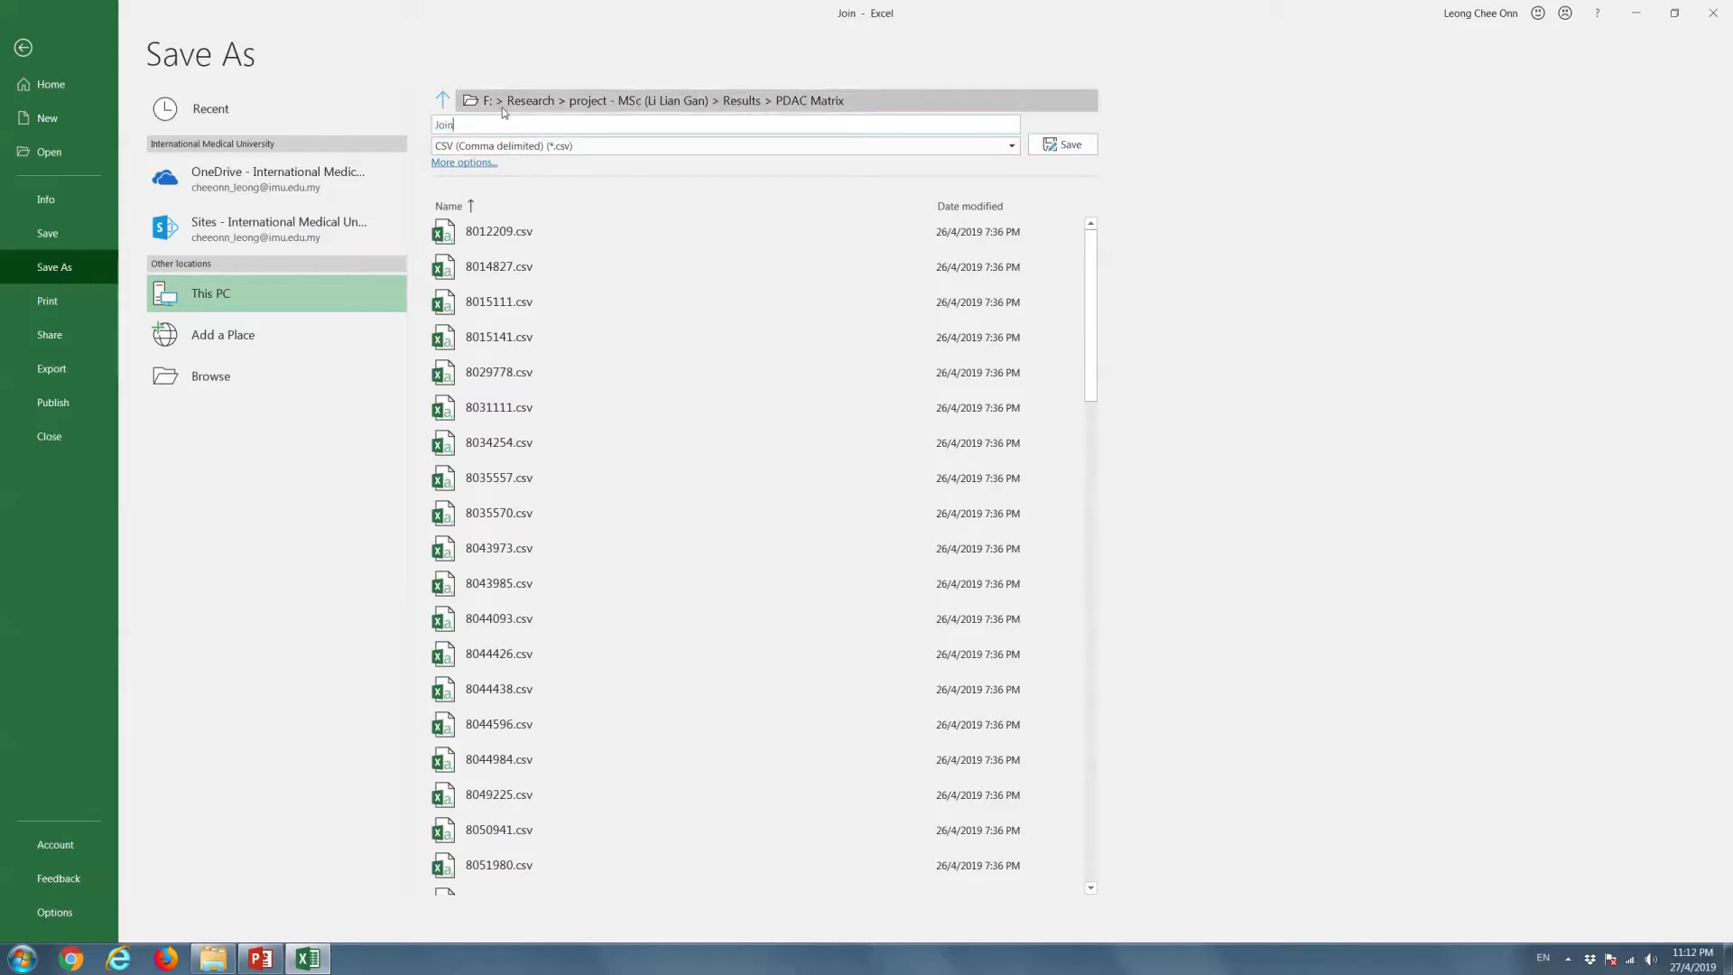
click(506, 145)
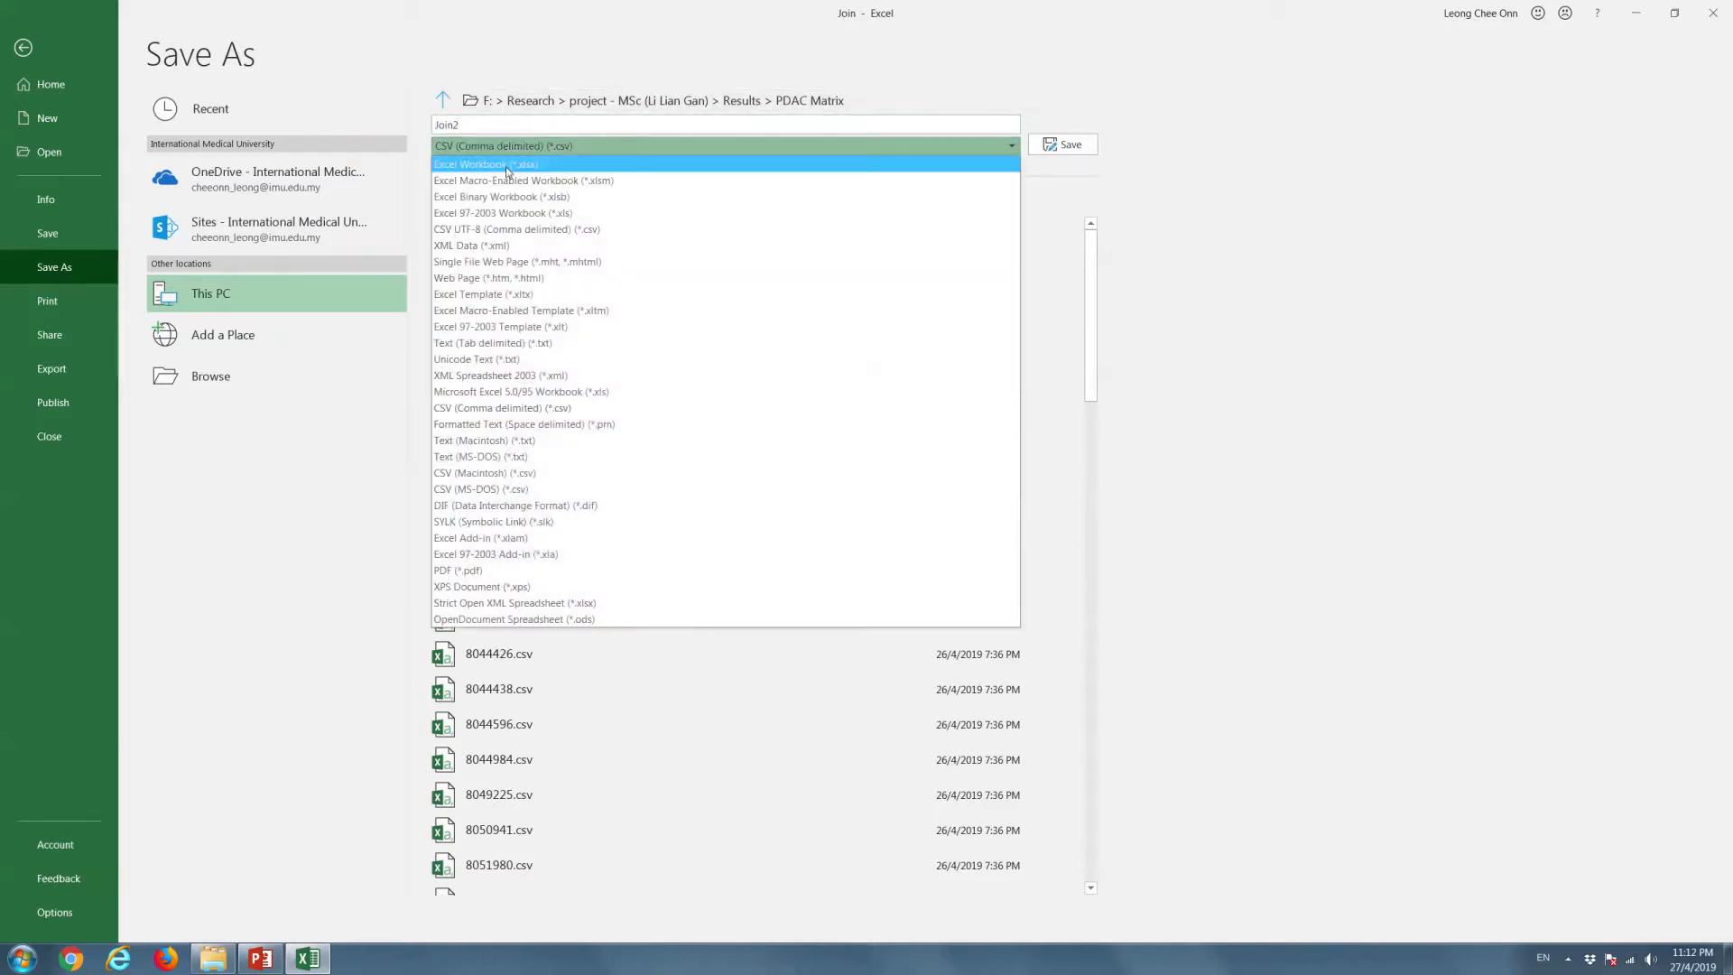
click(506, 167)
click(1063, 145)
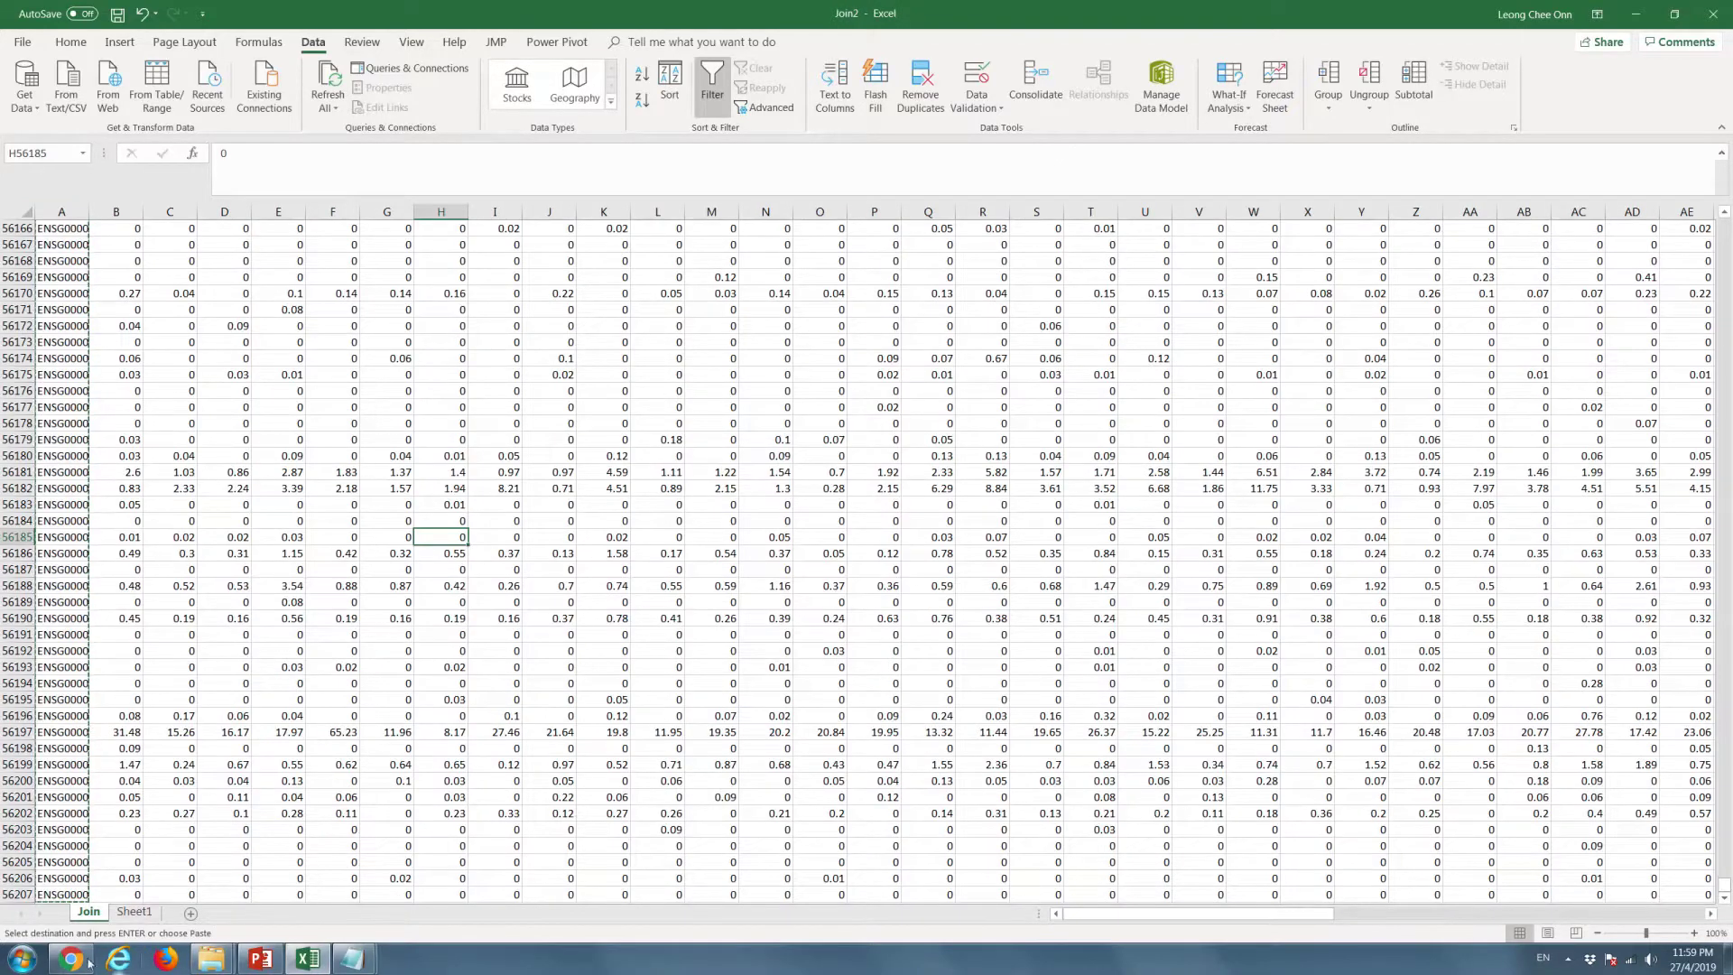
Google 'ensembl biomart' in Chrome and open the BioMart - Ensembl result
click(86, 960)
text(ens)
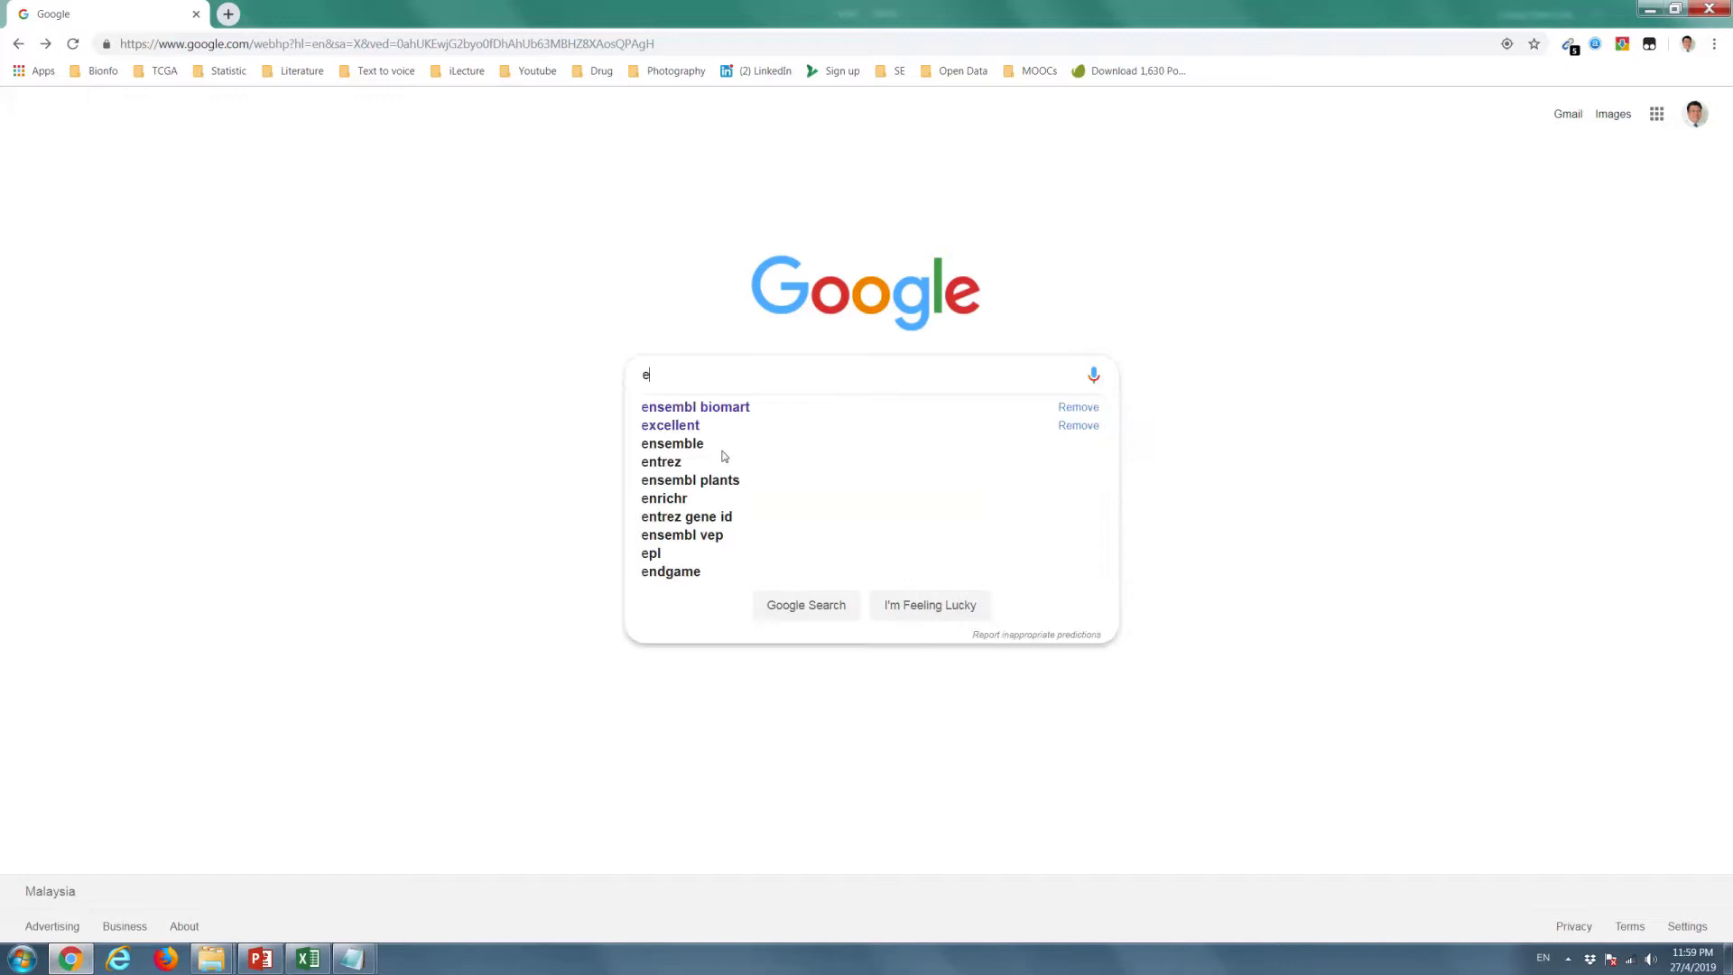
click(731, 408)
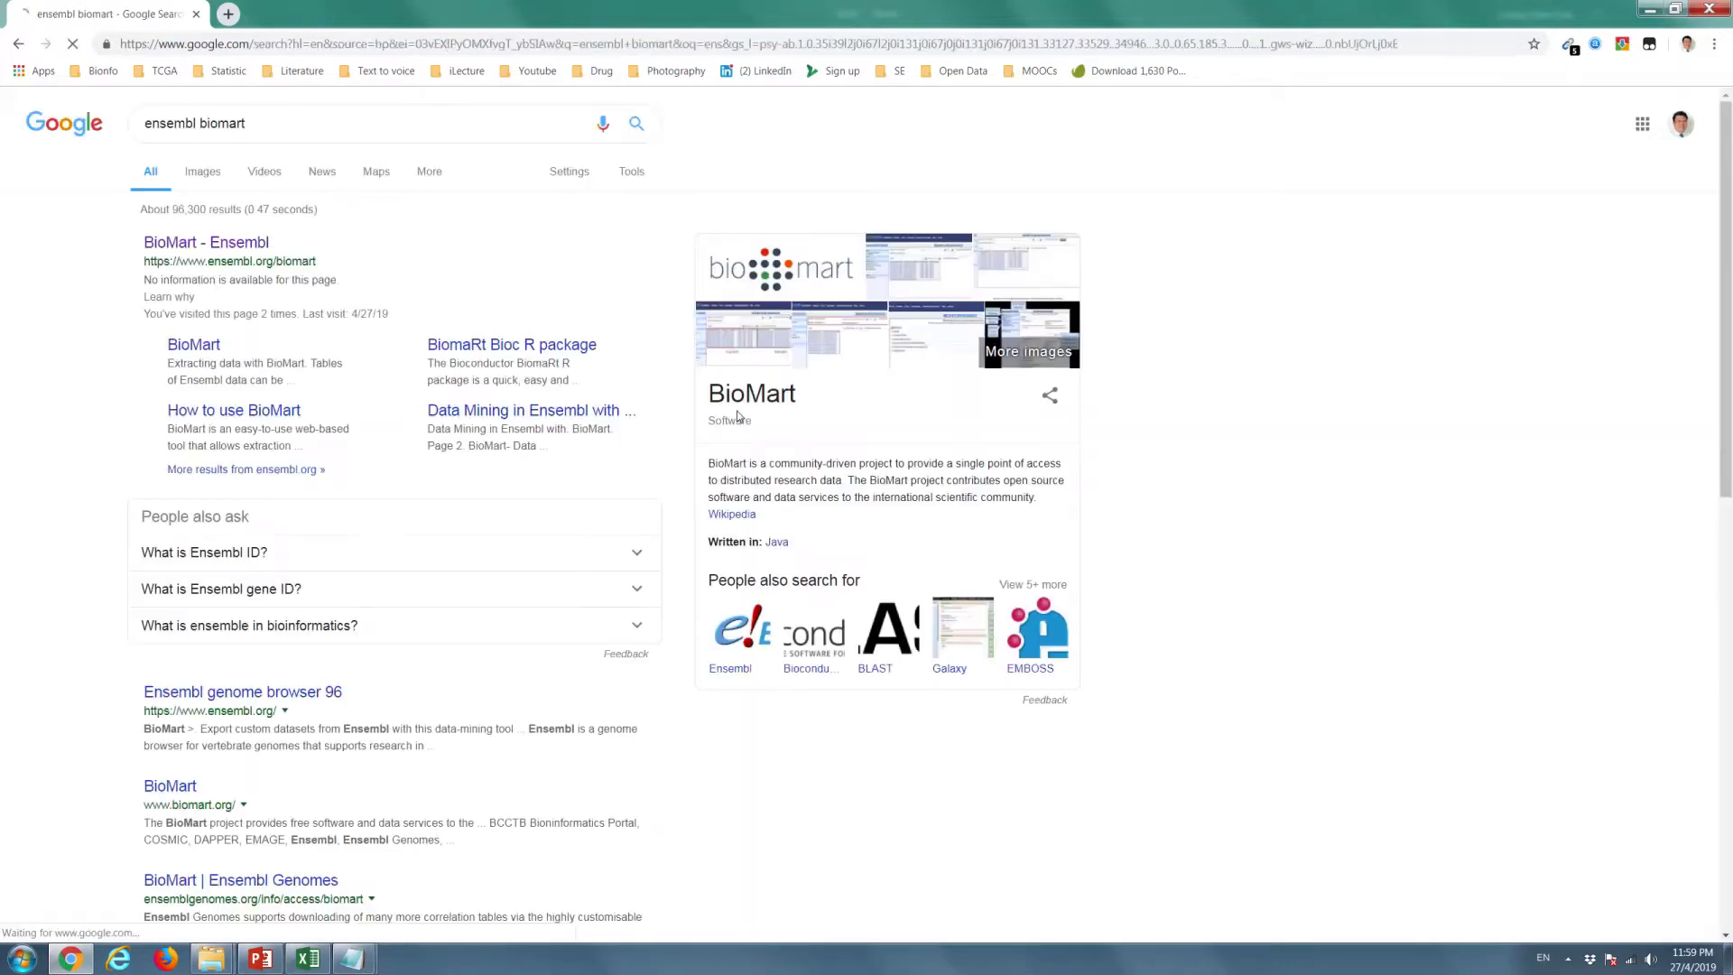
click(236, 249)
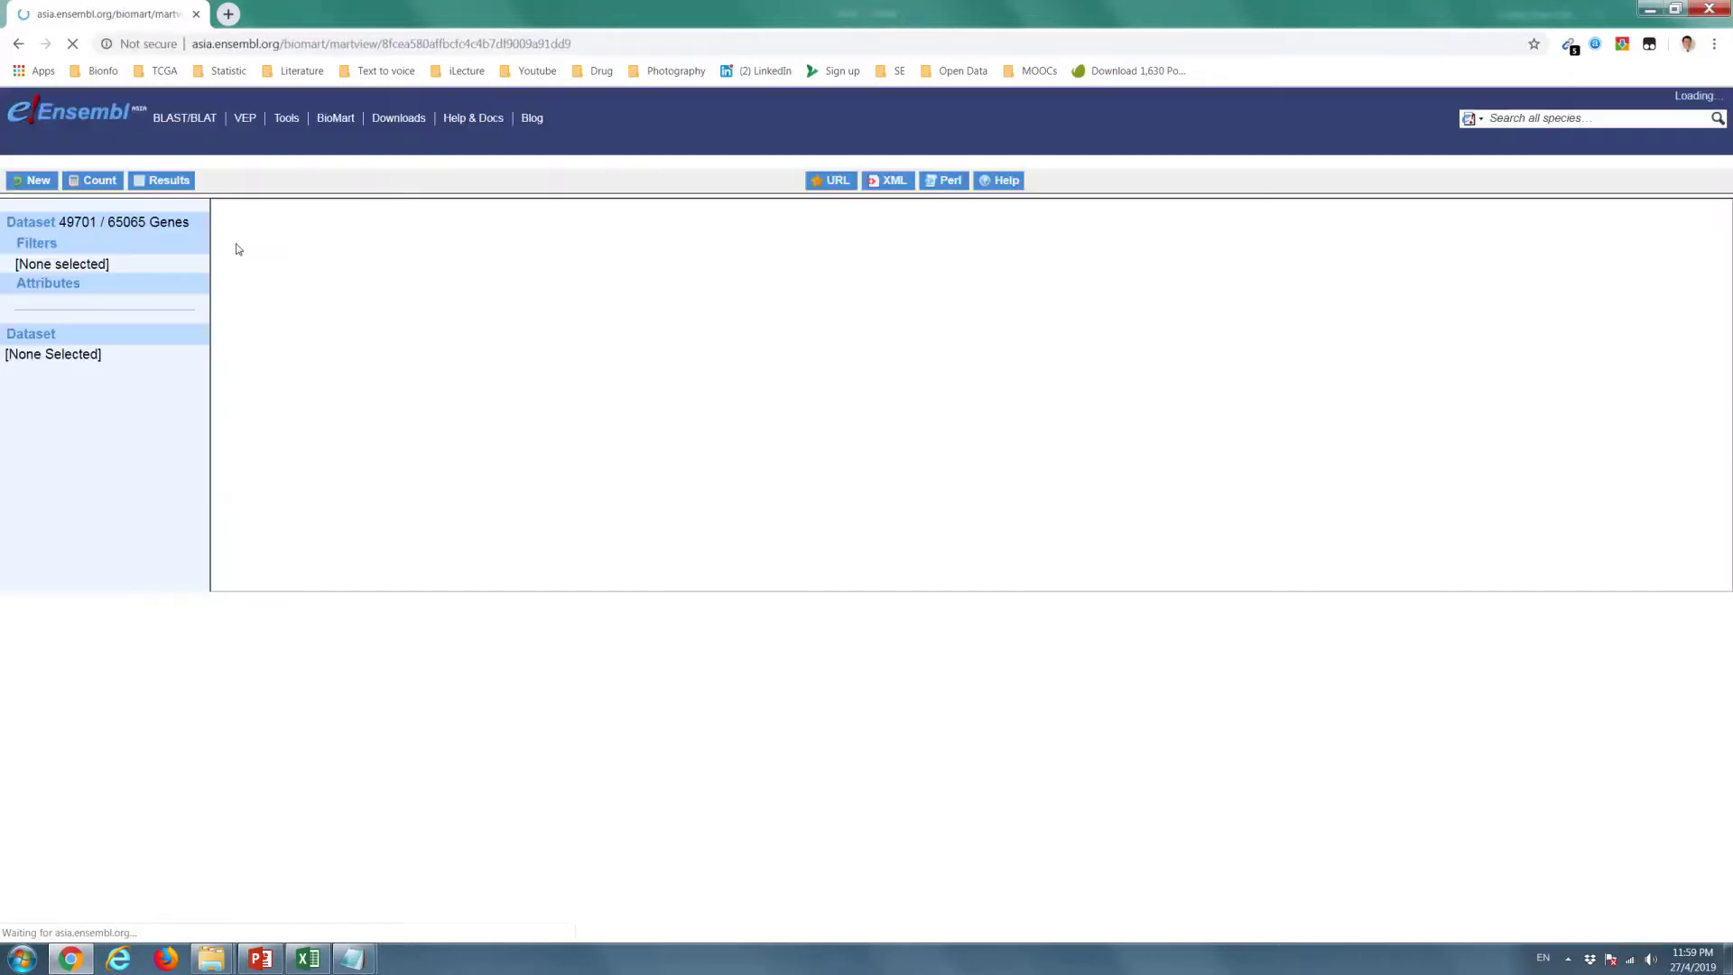
Start a new query on Ensembl Genes 96 with the Human genes (GRCh38.p12) dataset
click(36, 182)
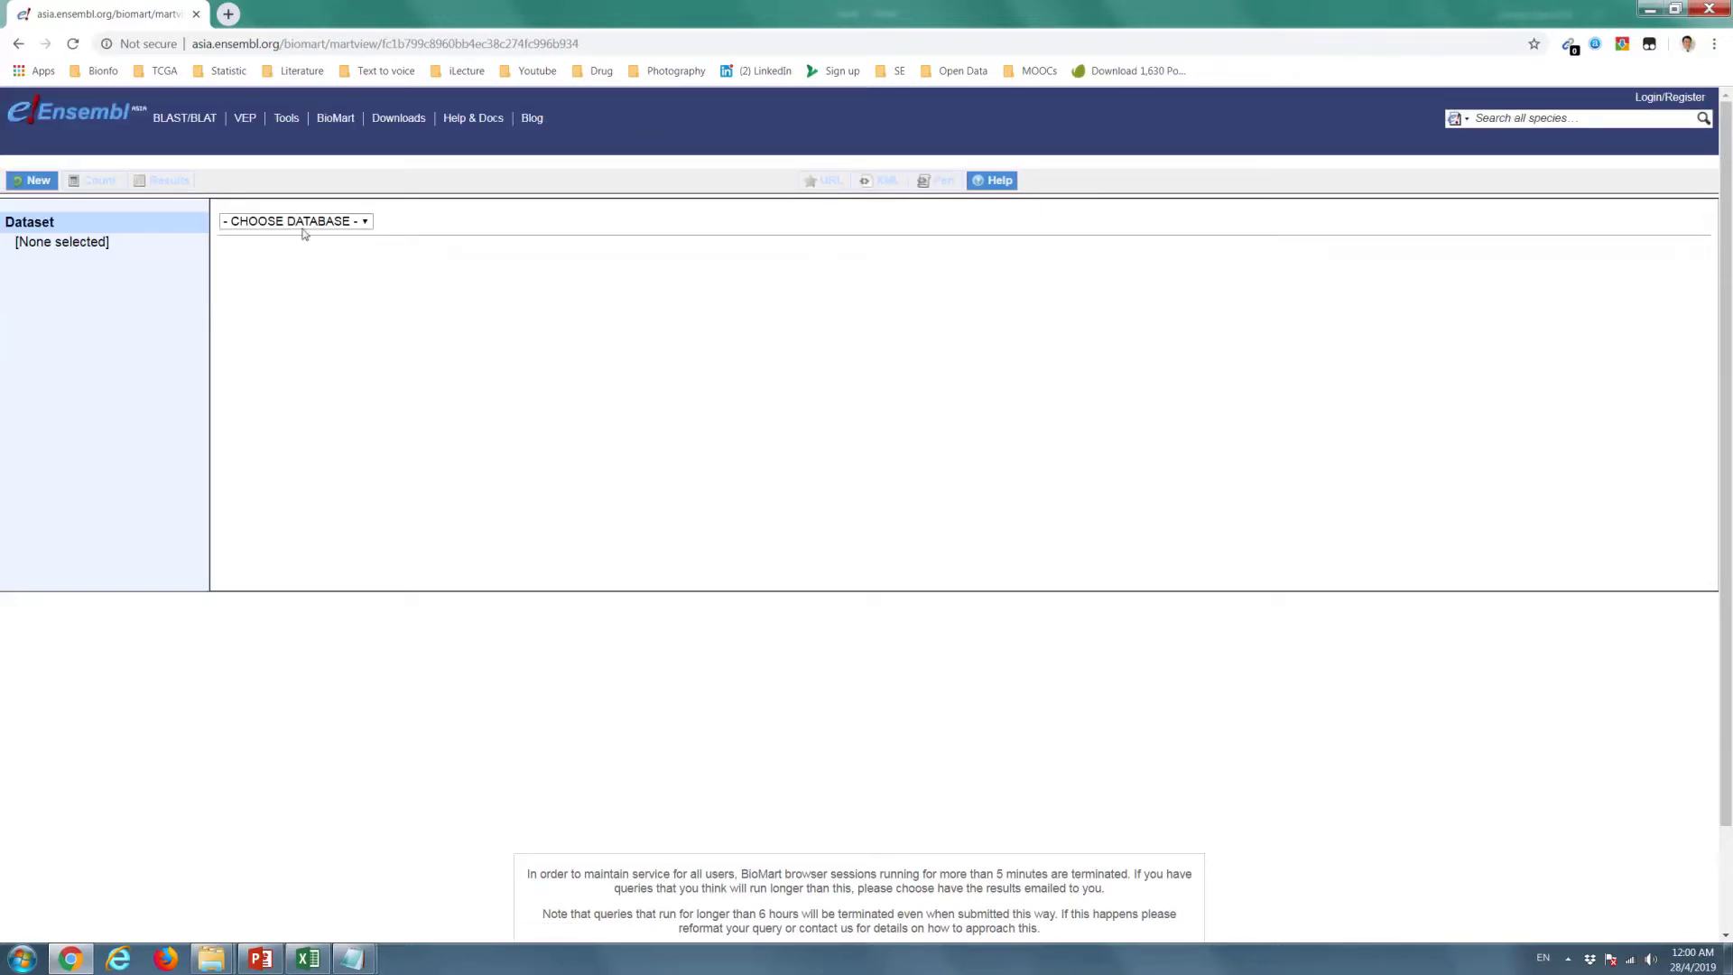
click(303, 228)
click(298, 256)
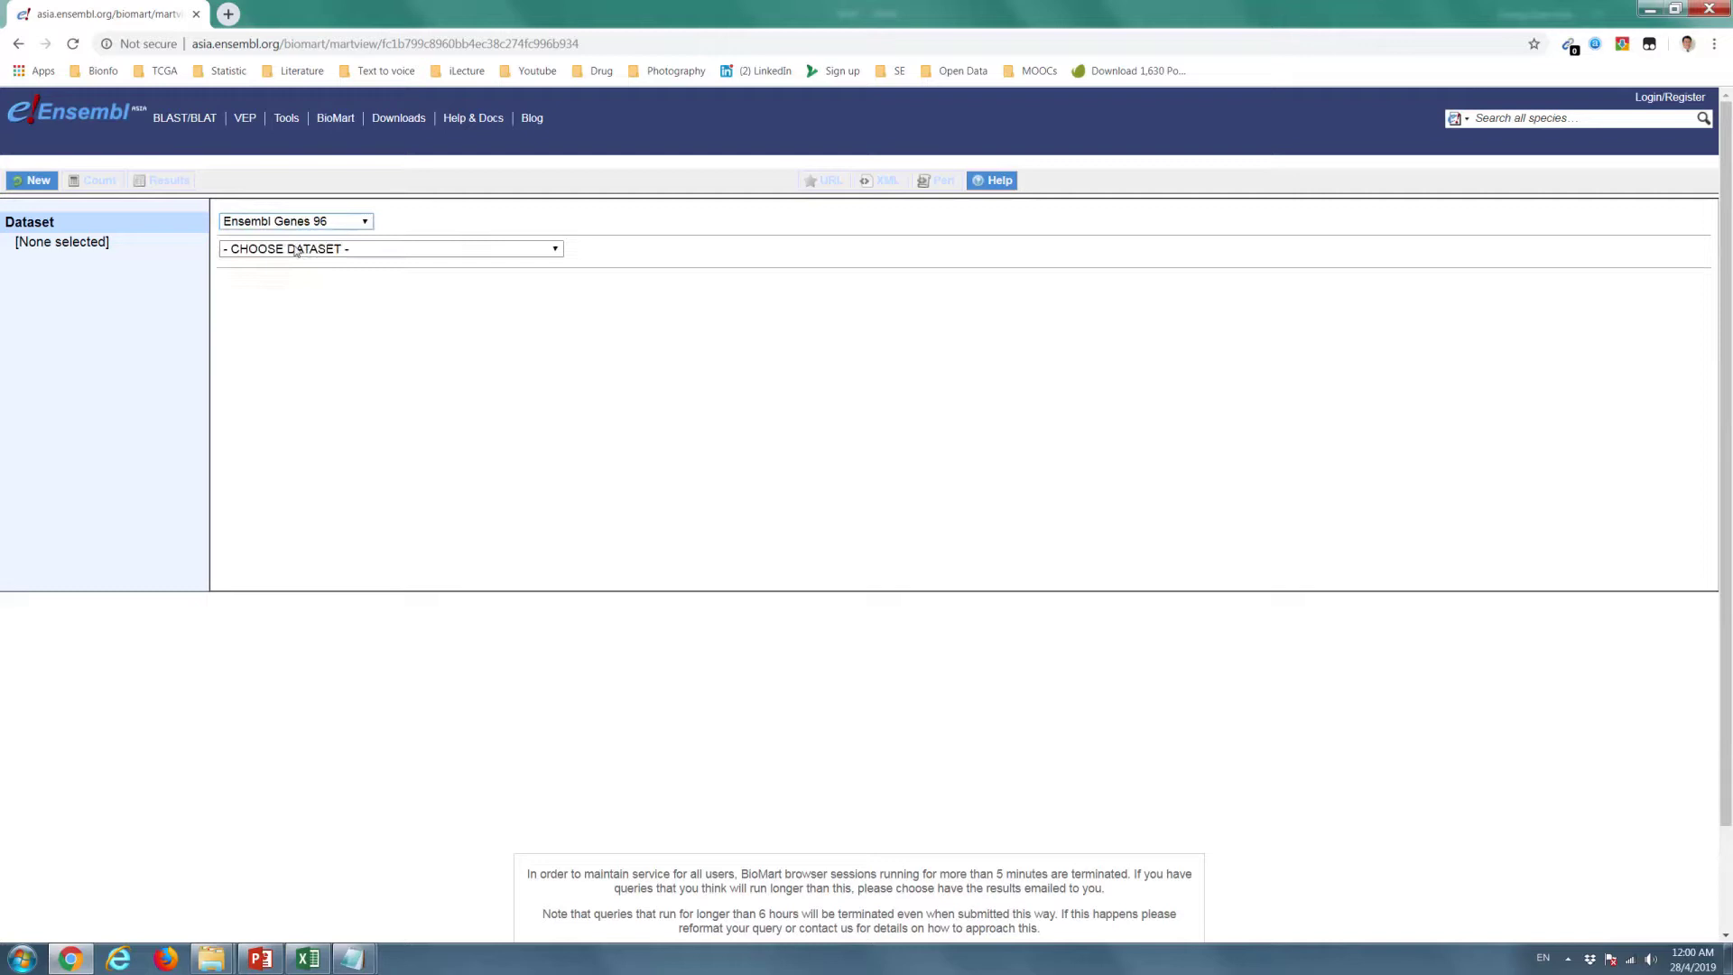
click(298, 249)
click(288, 294)
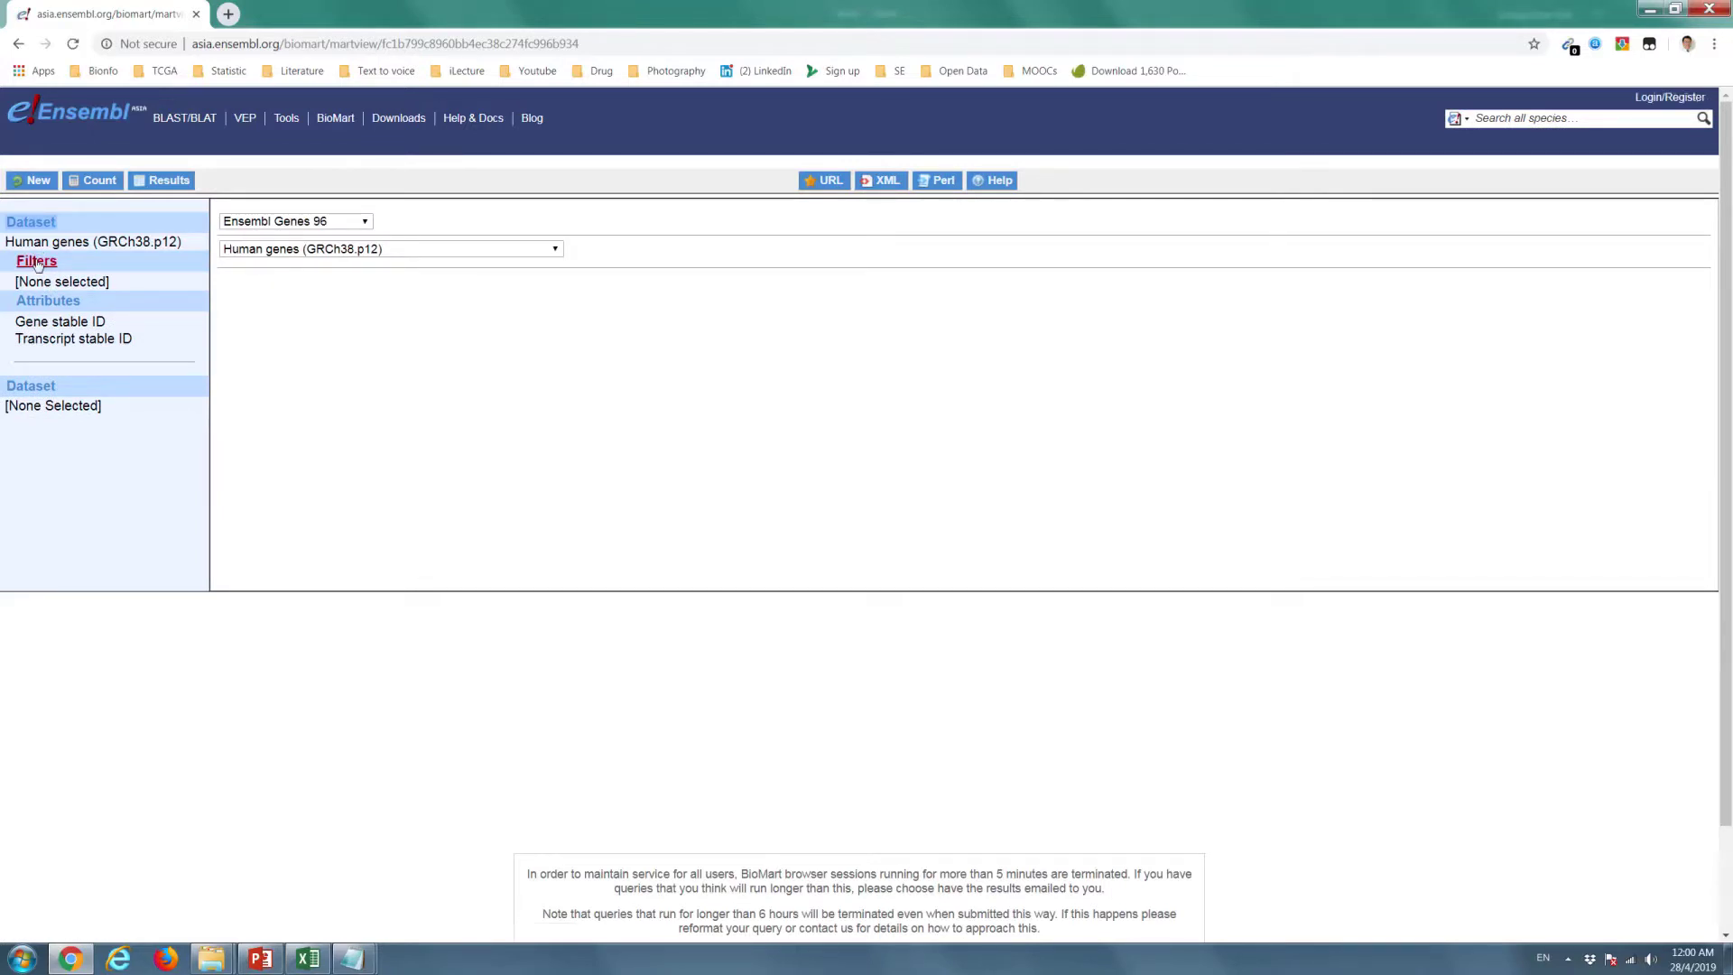
Filter the query by an input list of Gene stable IDs
click(37, 262)
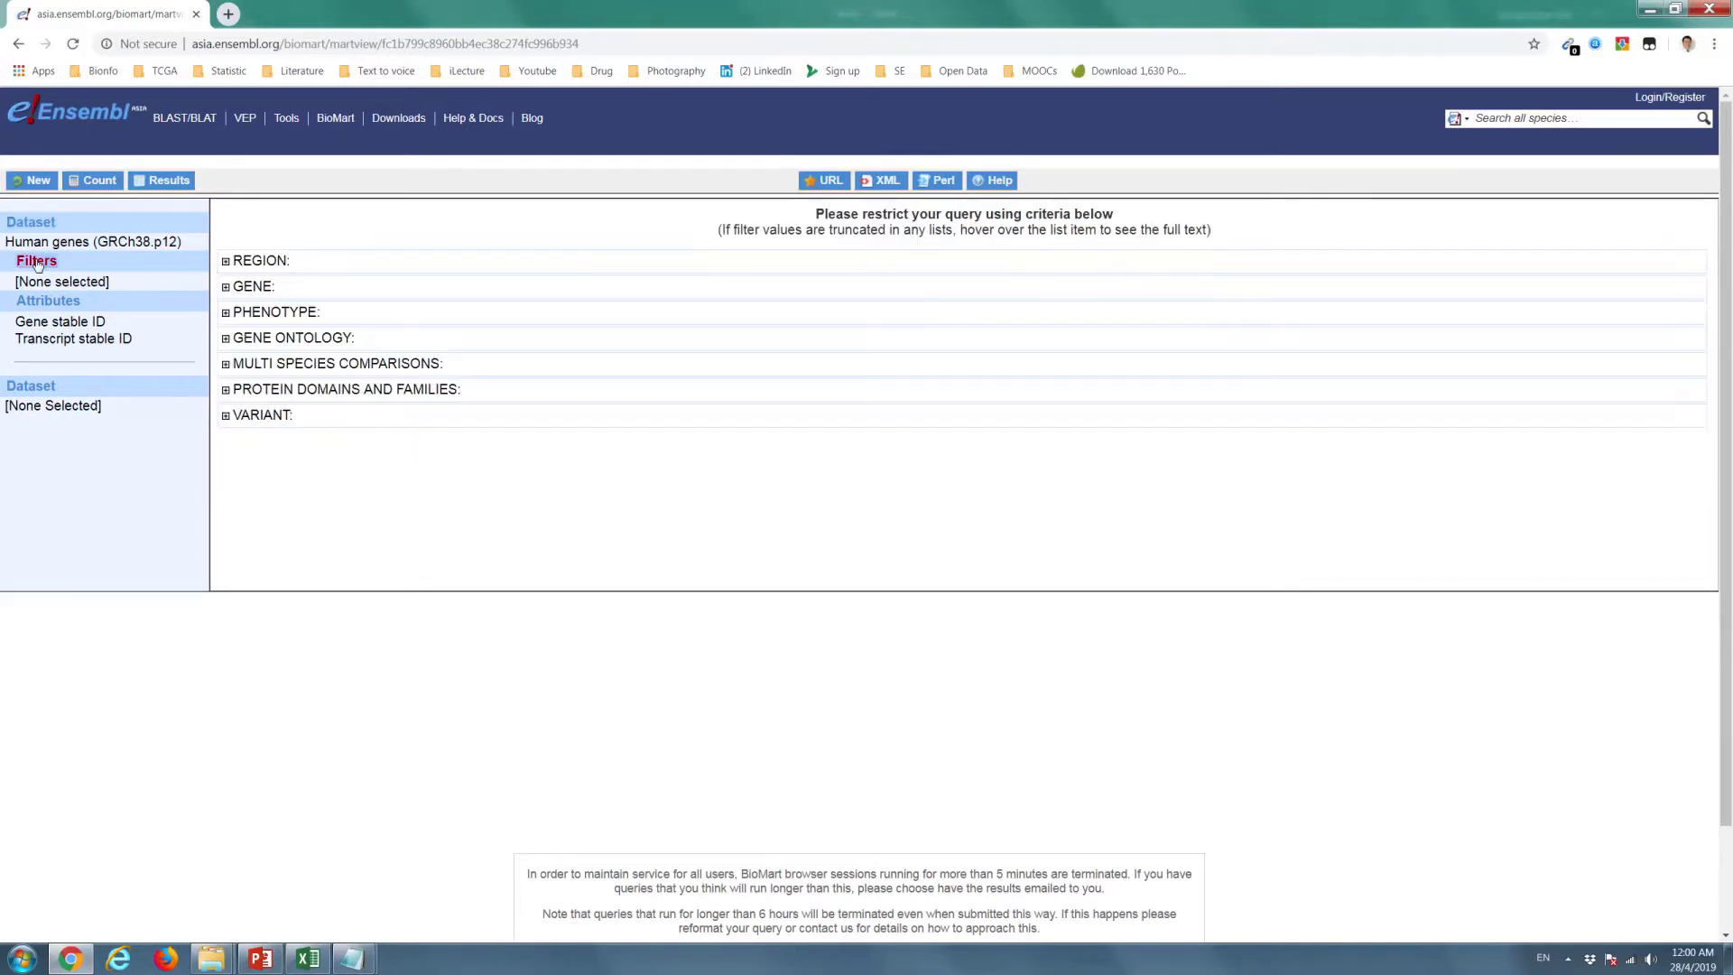
click(226, 288)
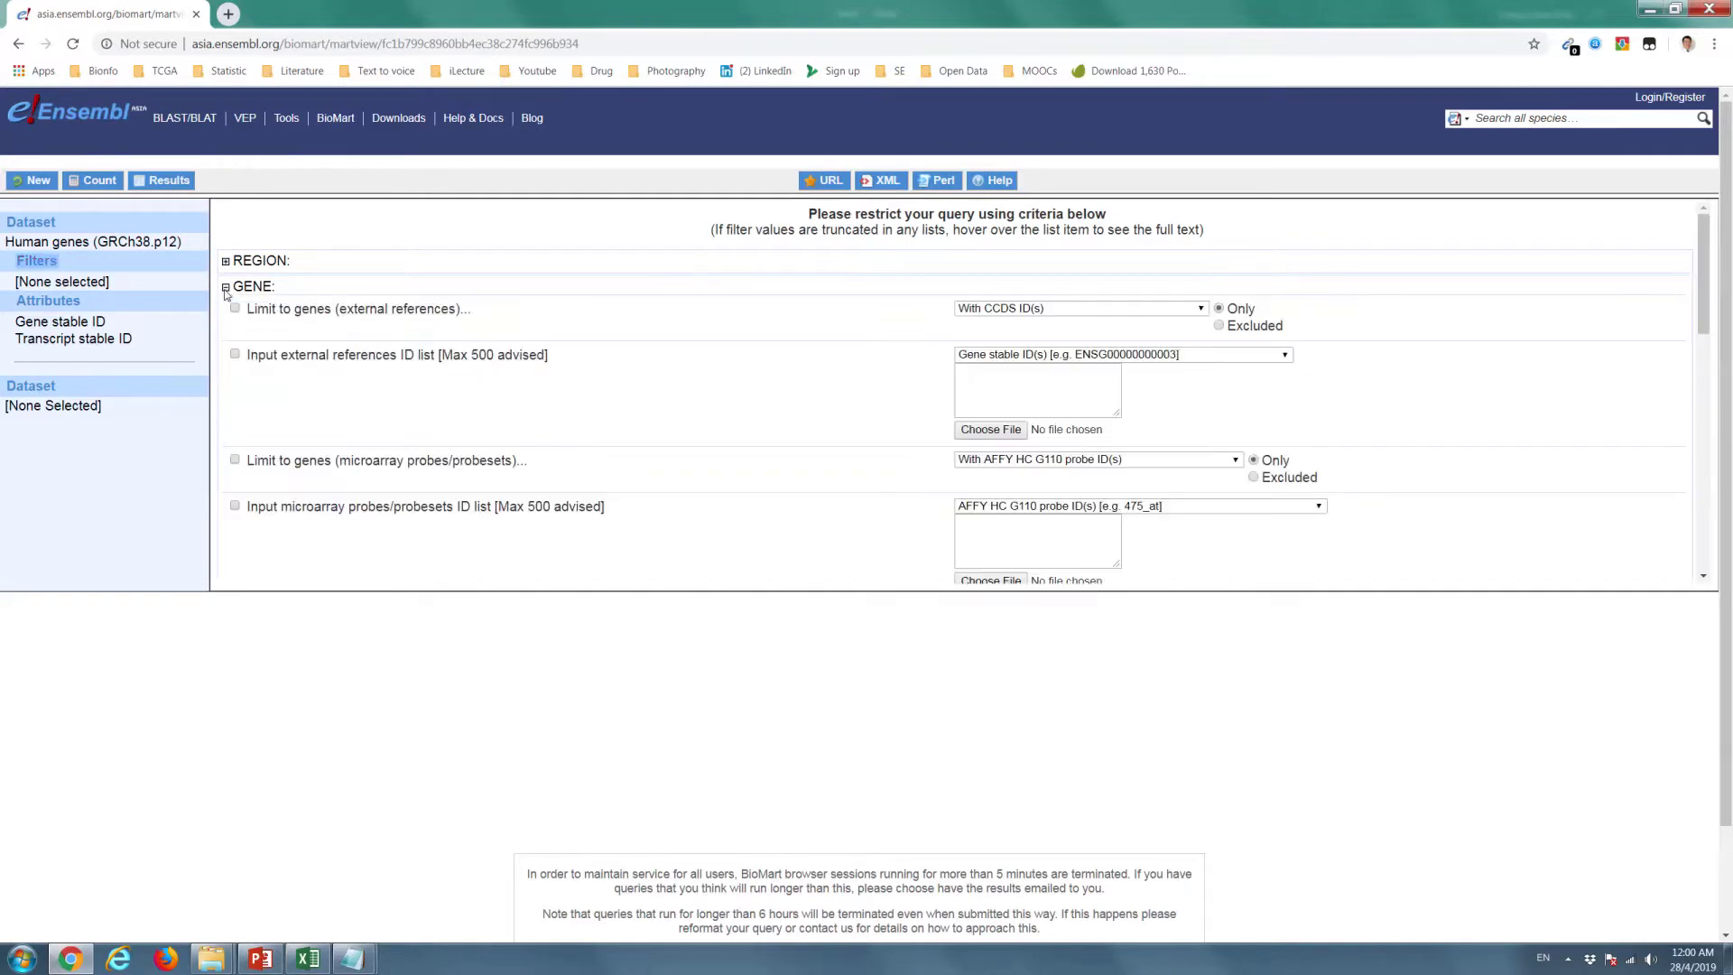
click(234, 355)
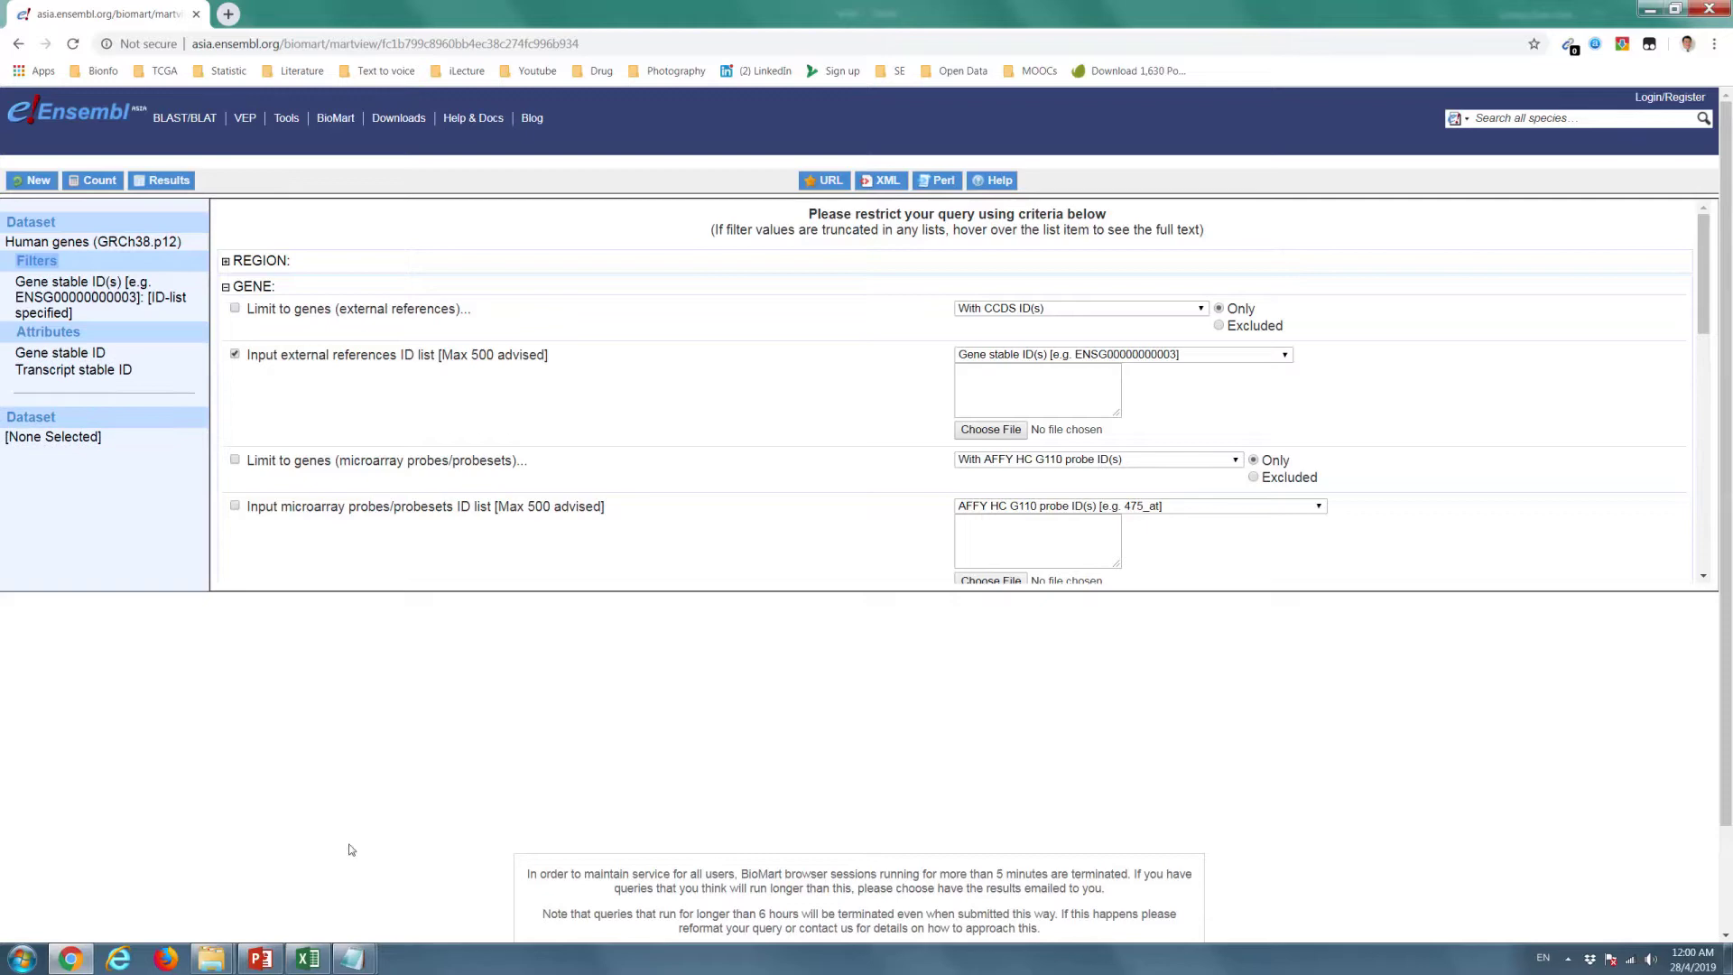
Select all gene IDs in column A of Join2, from A2 downward
mouse_move(353, 958)
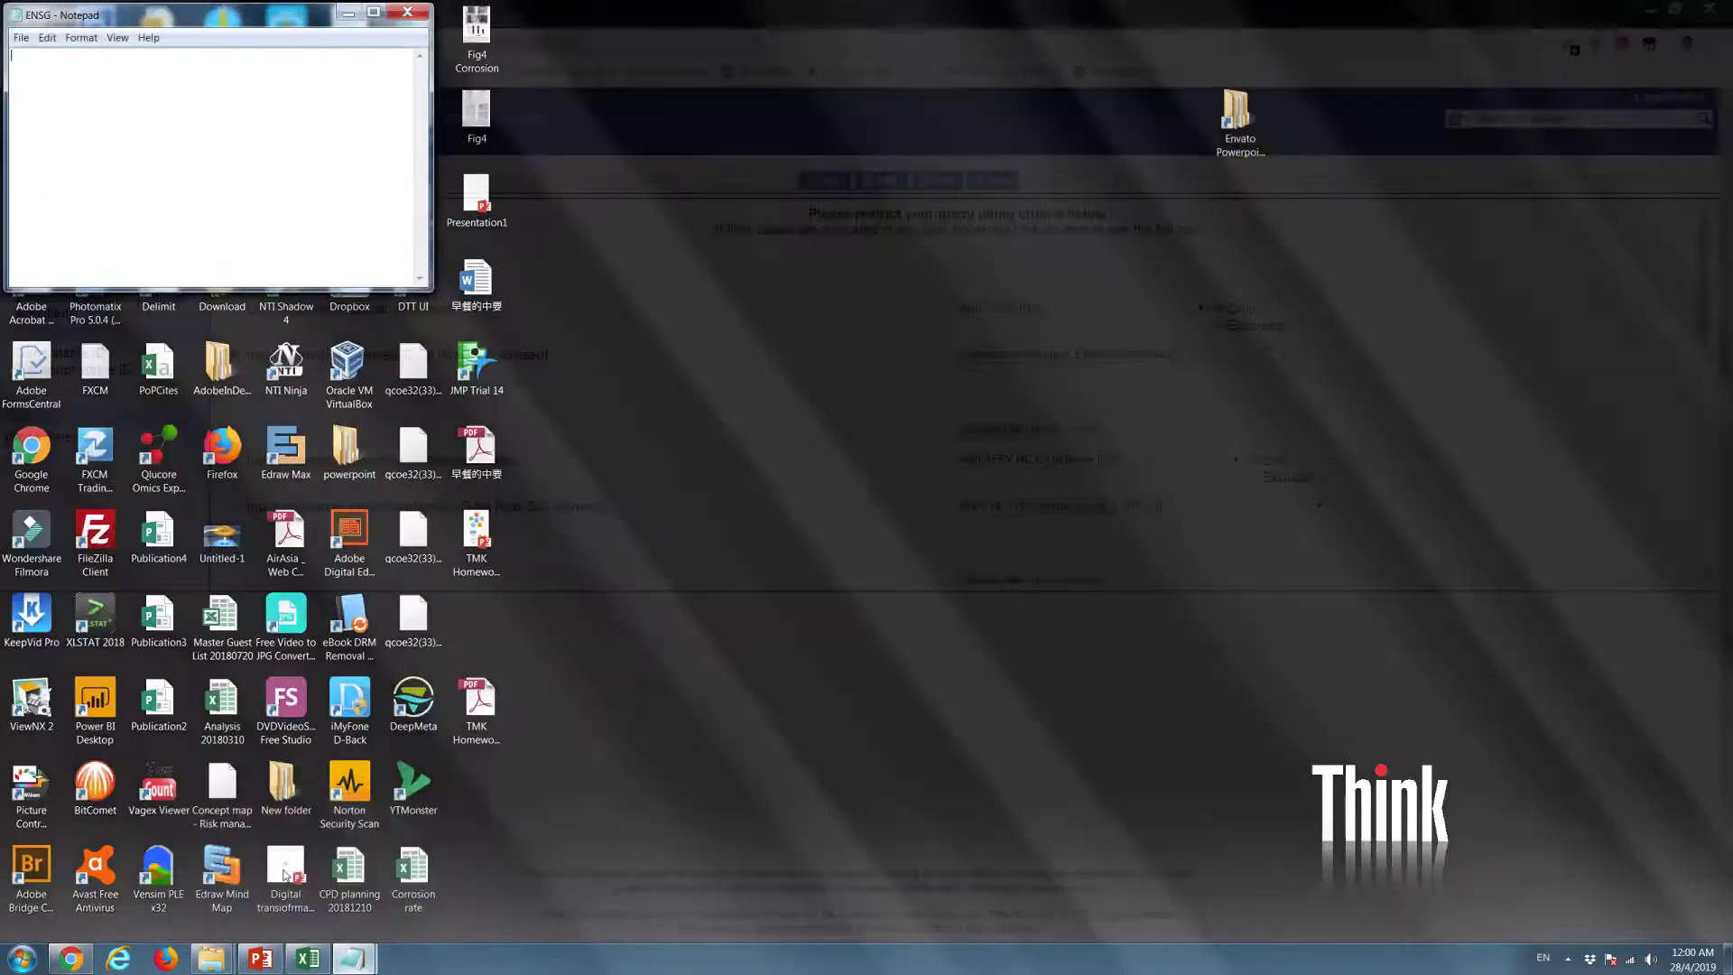
click(285, 873)
click(309, 961)
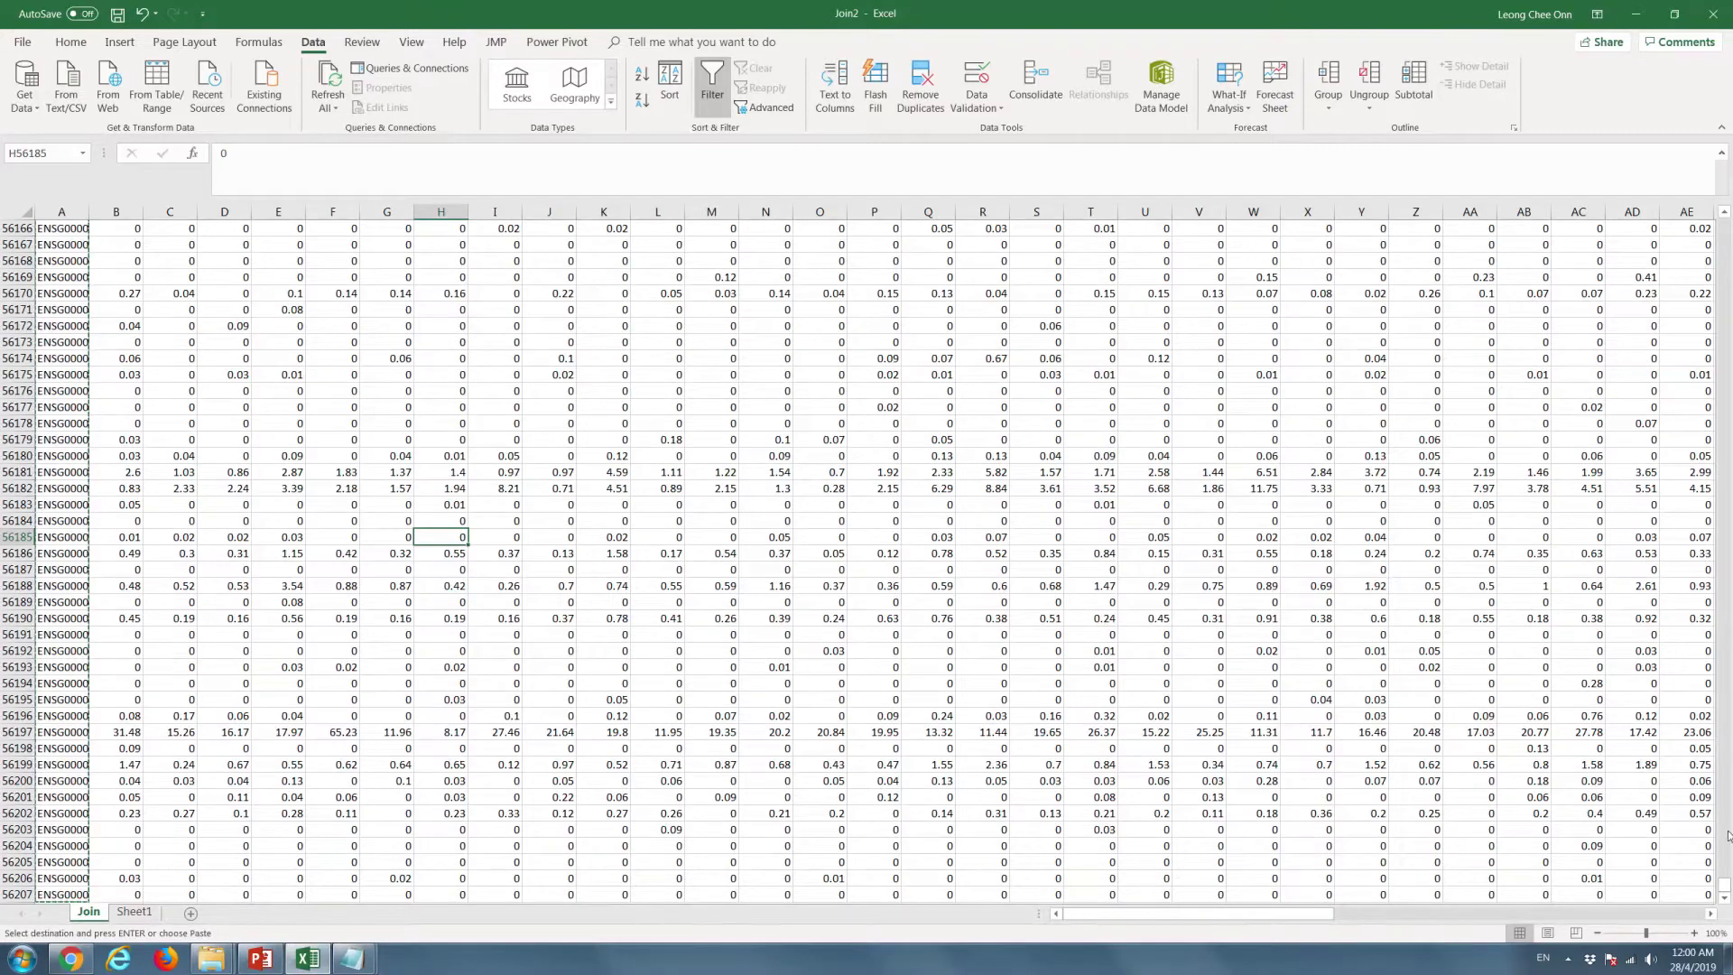
drag(1725, 893, 1701, 210)
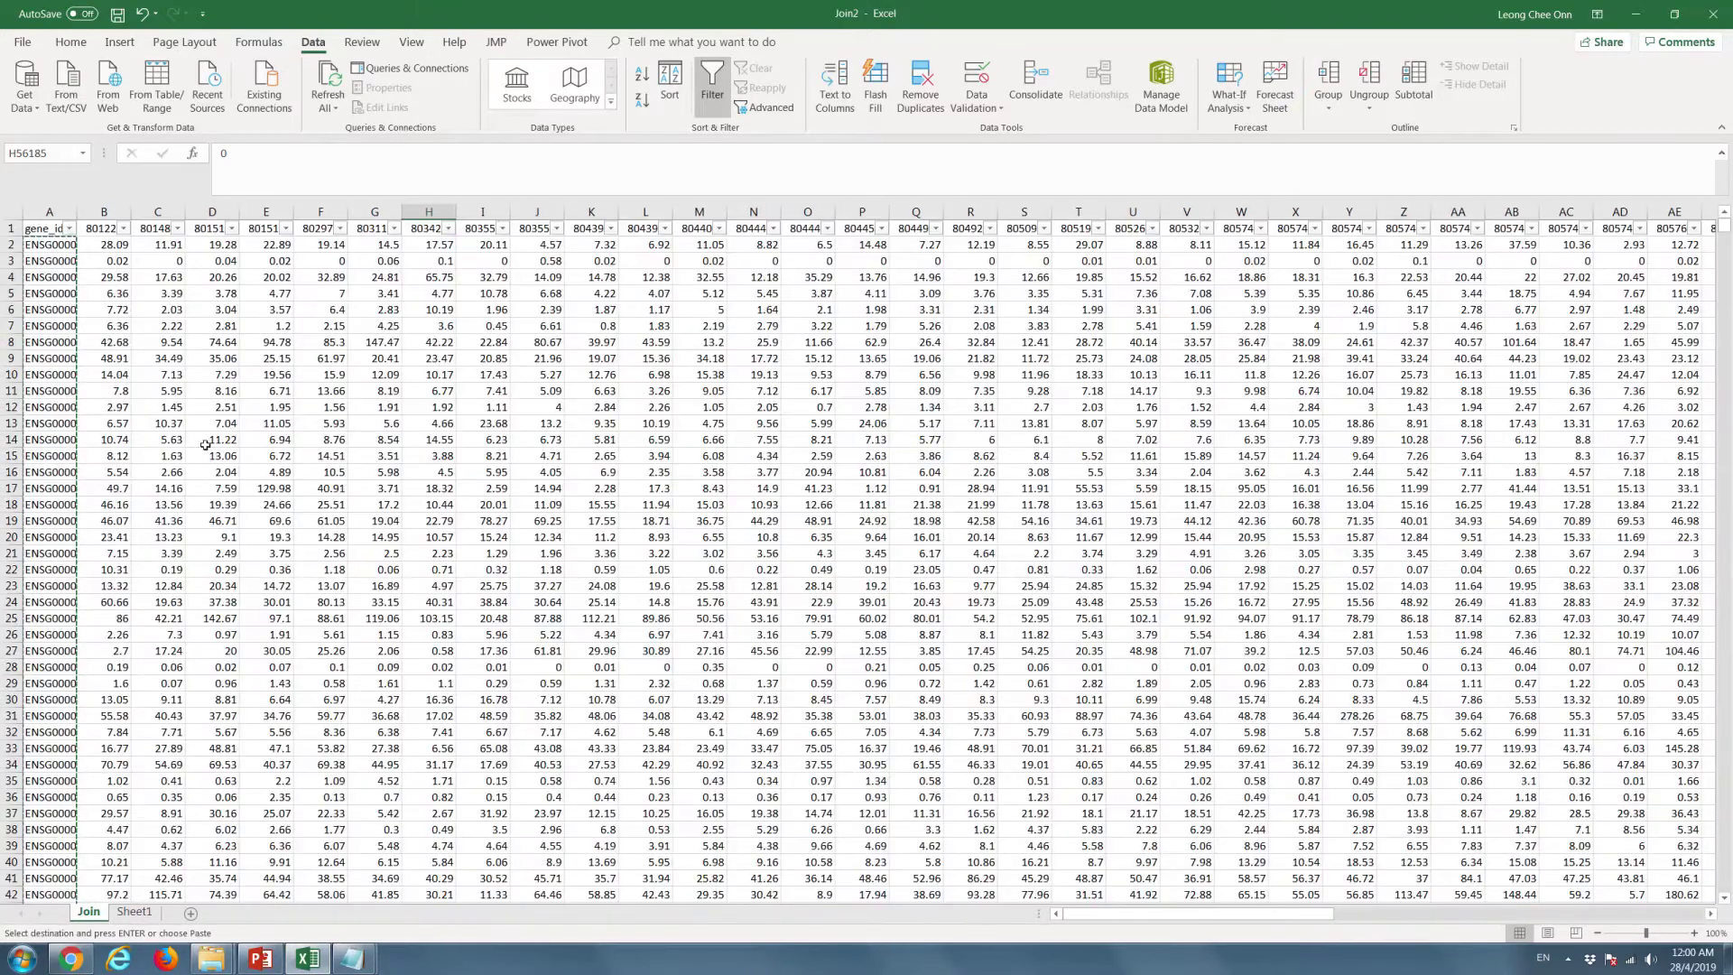
click(206, 444)
click(52, 239)
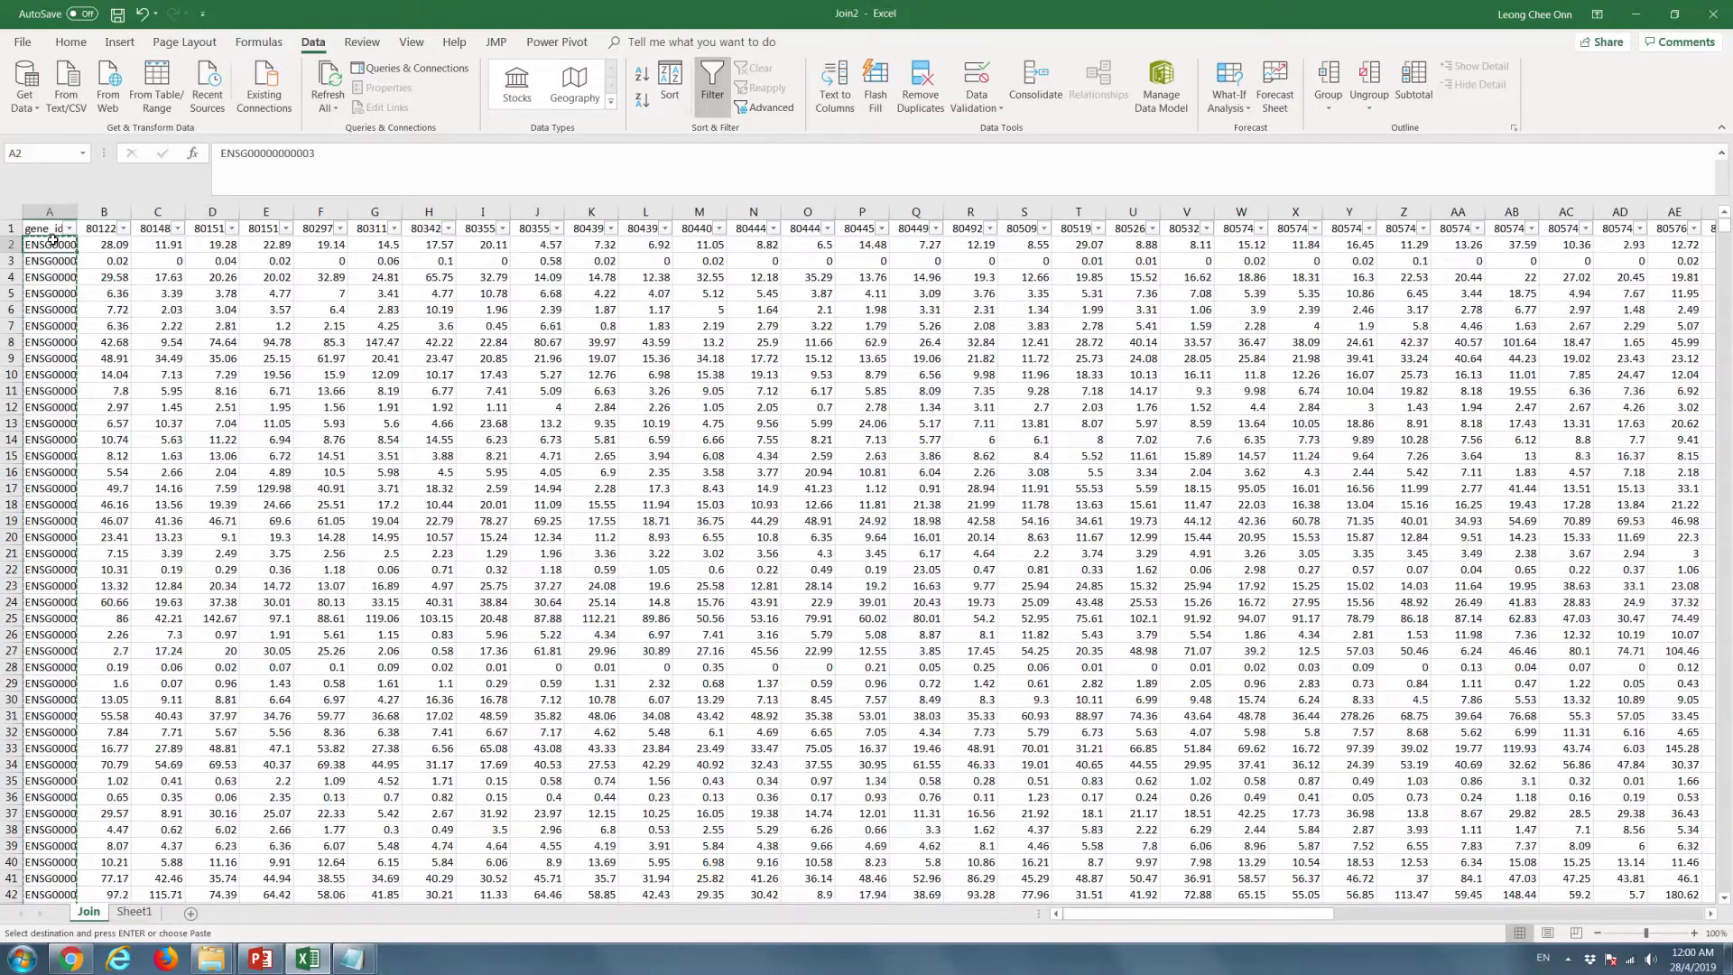
key(ctrl+shift+Down)
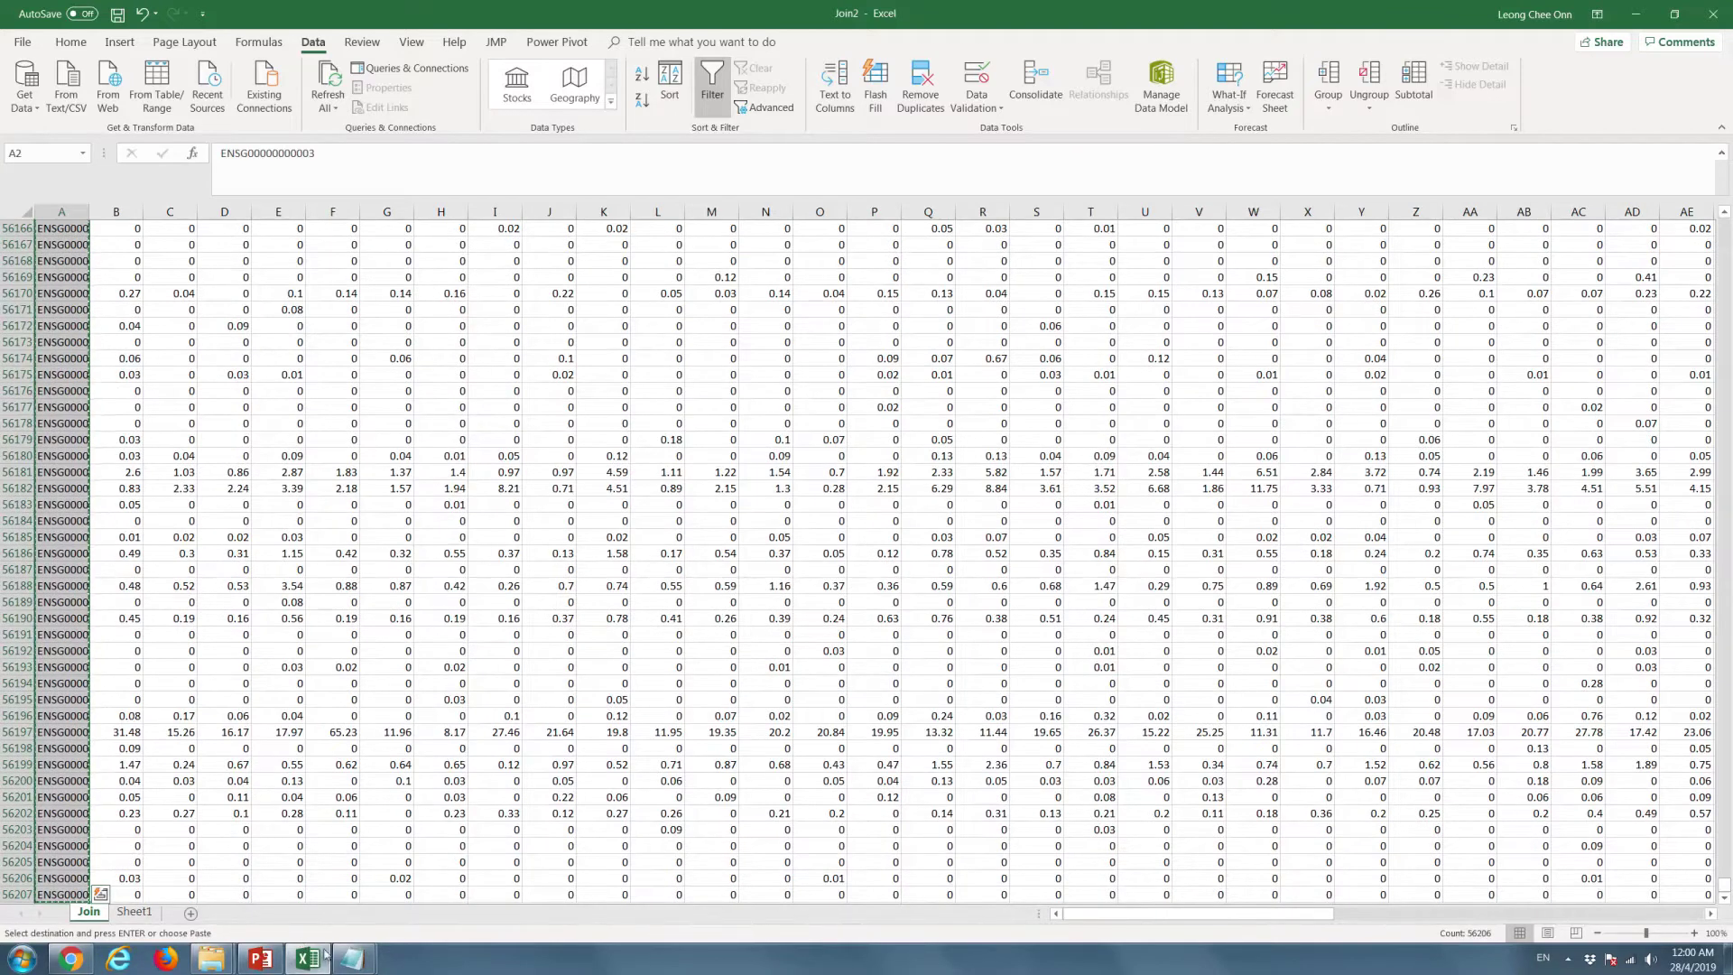
Put the gene IDs into the ENSG Notepad file, save it, and return to BioMart
click(253, 869)
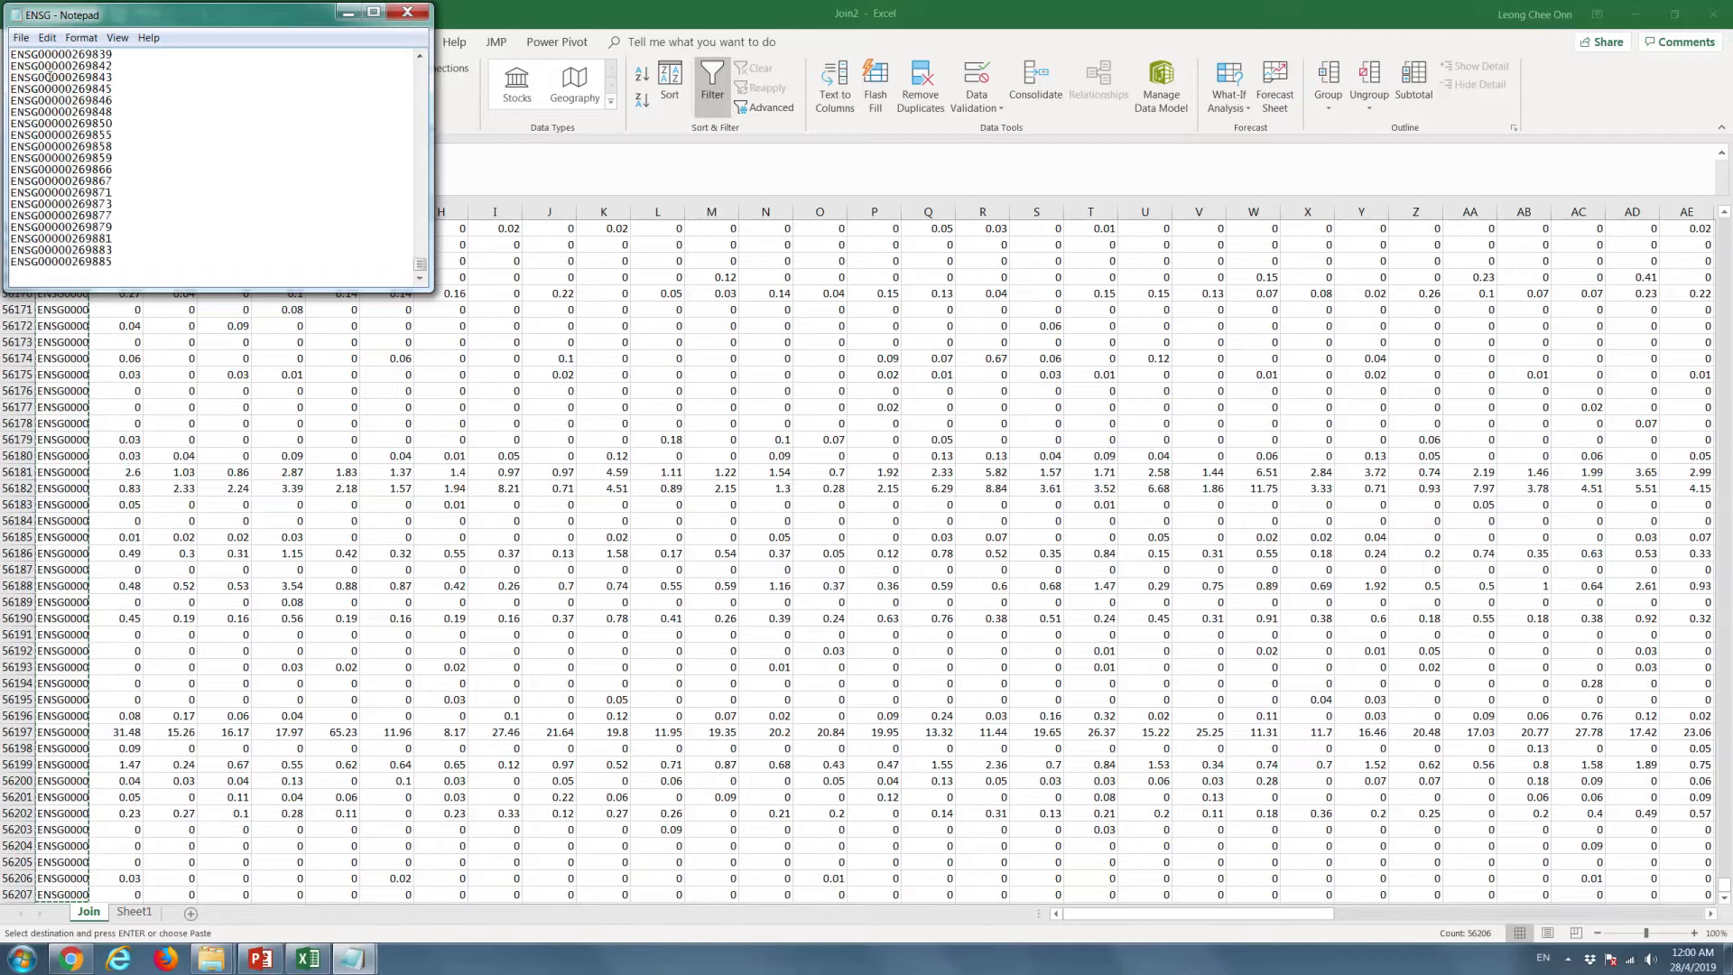
click(21, 37)
click(43, 90)
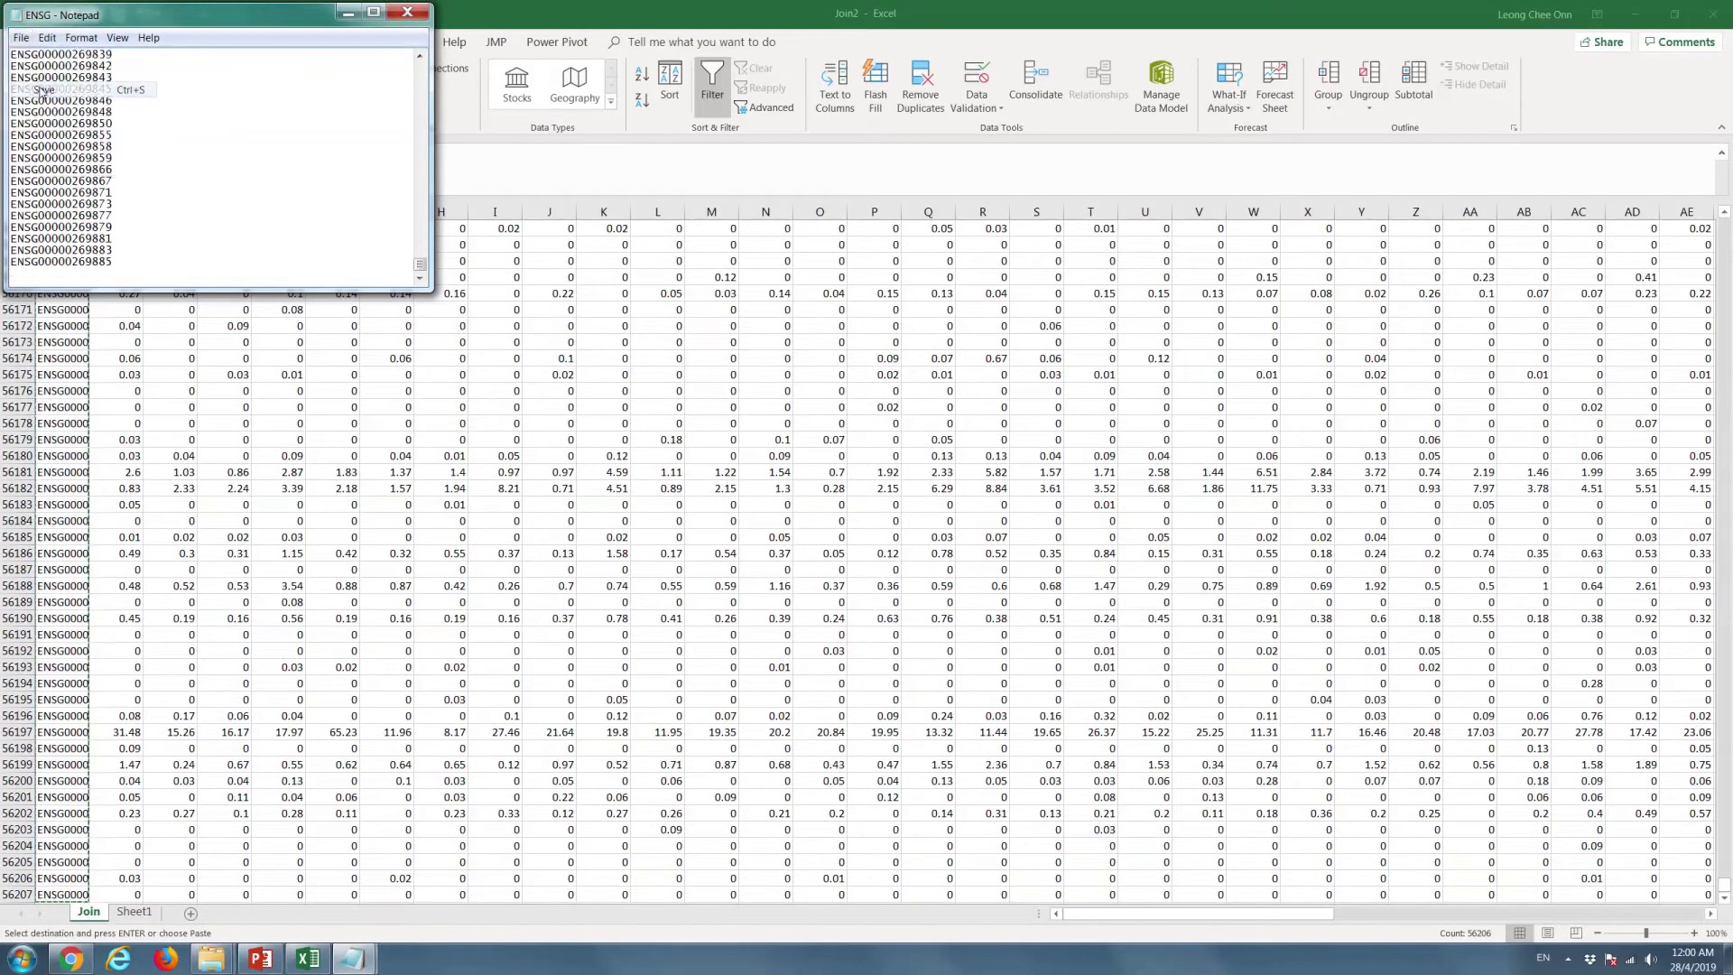
click(72, 960)
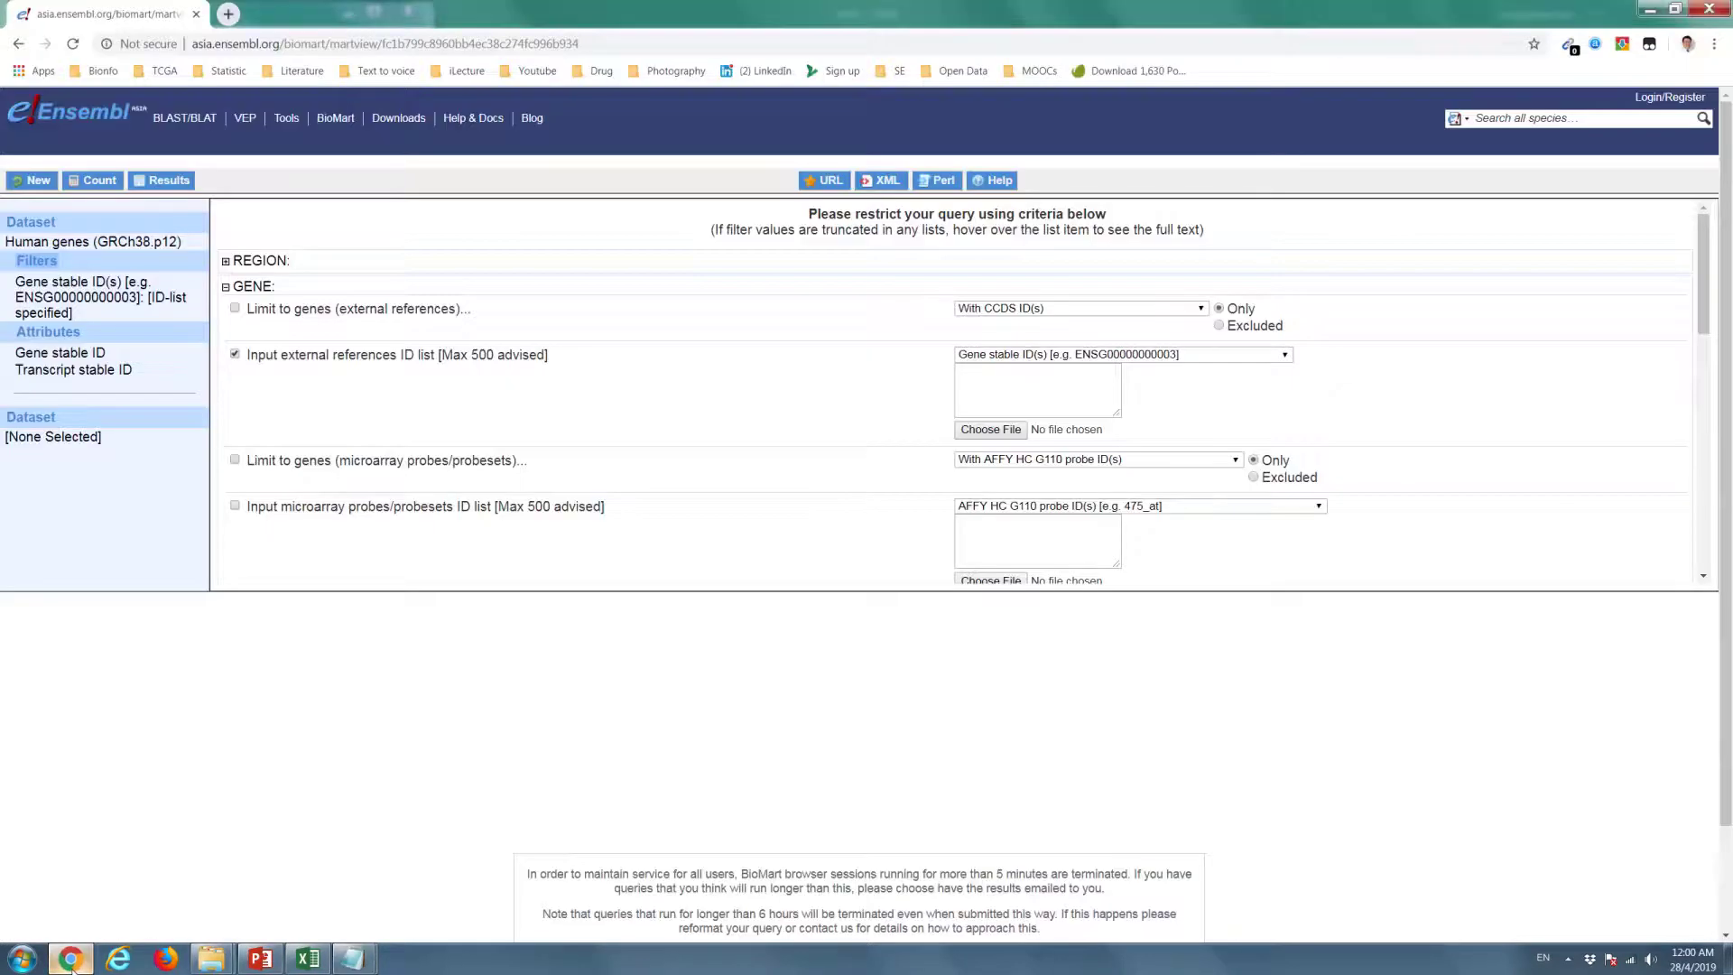
Attach ENSG.txt as the Gene stable ID input list for the BioMart filter
click(989, 430)
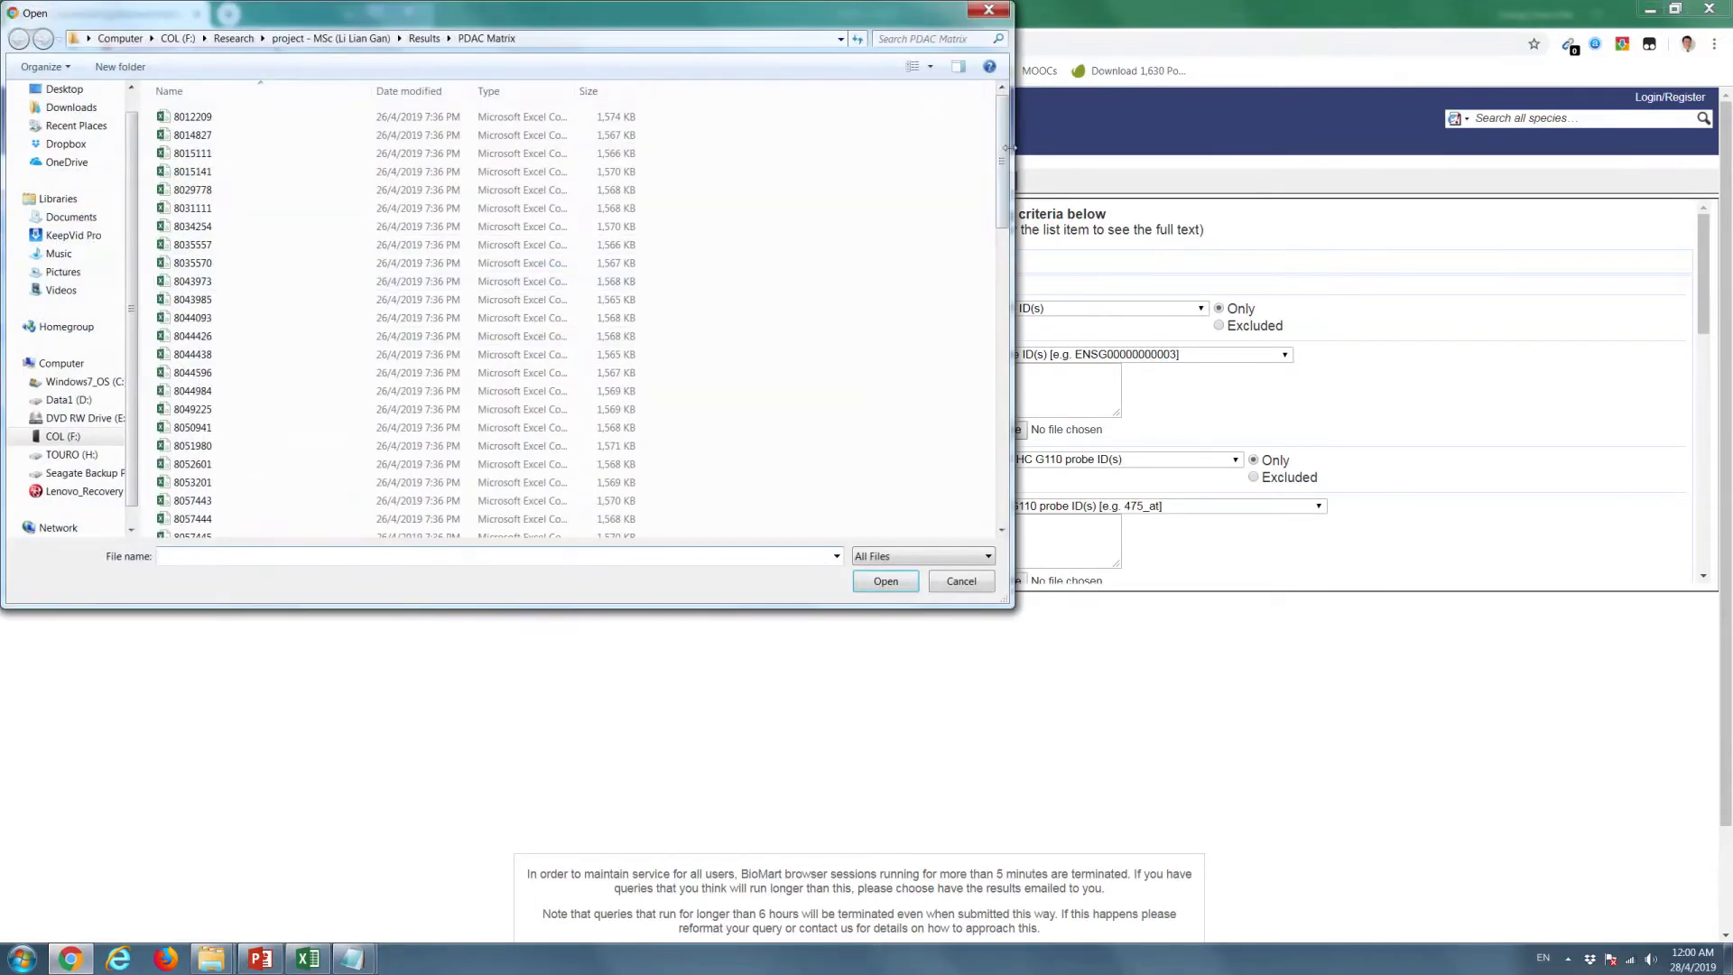
drag(1002, 172, 984, 500)
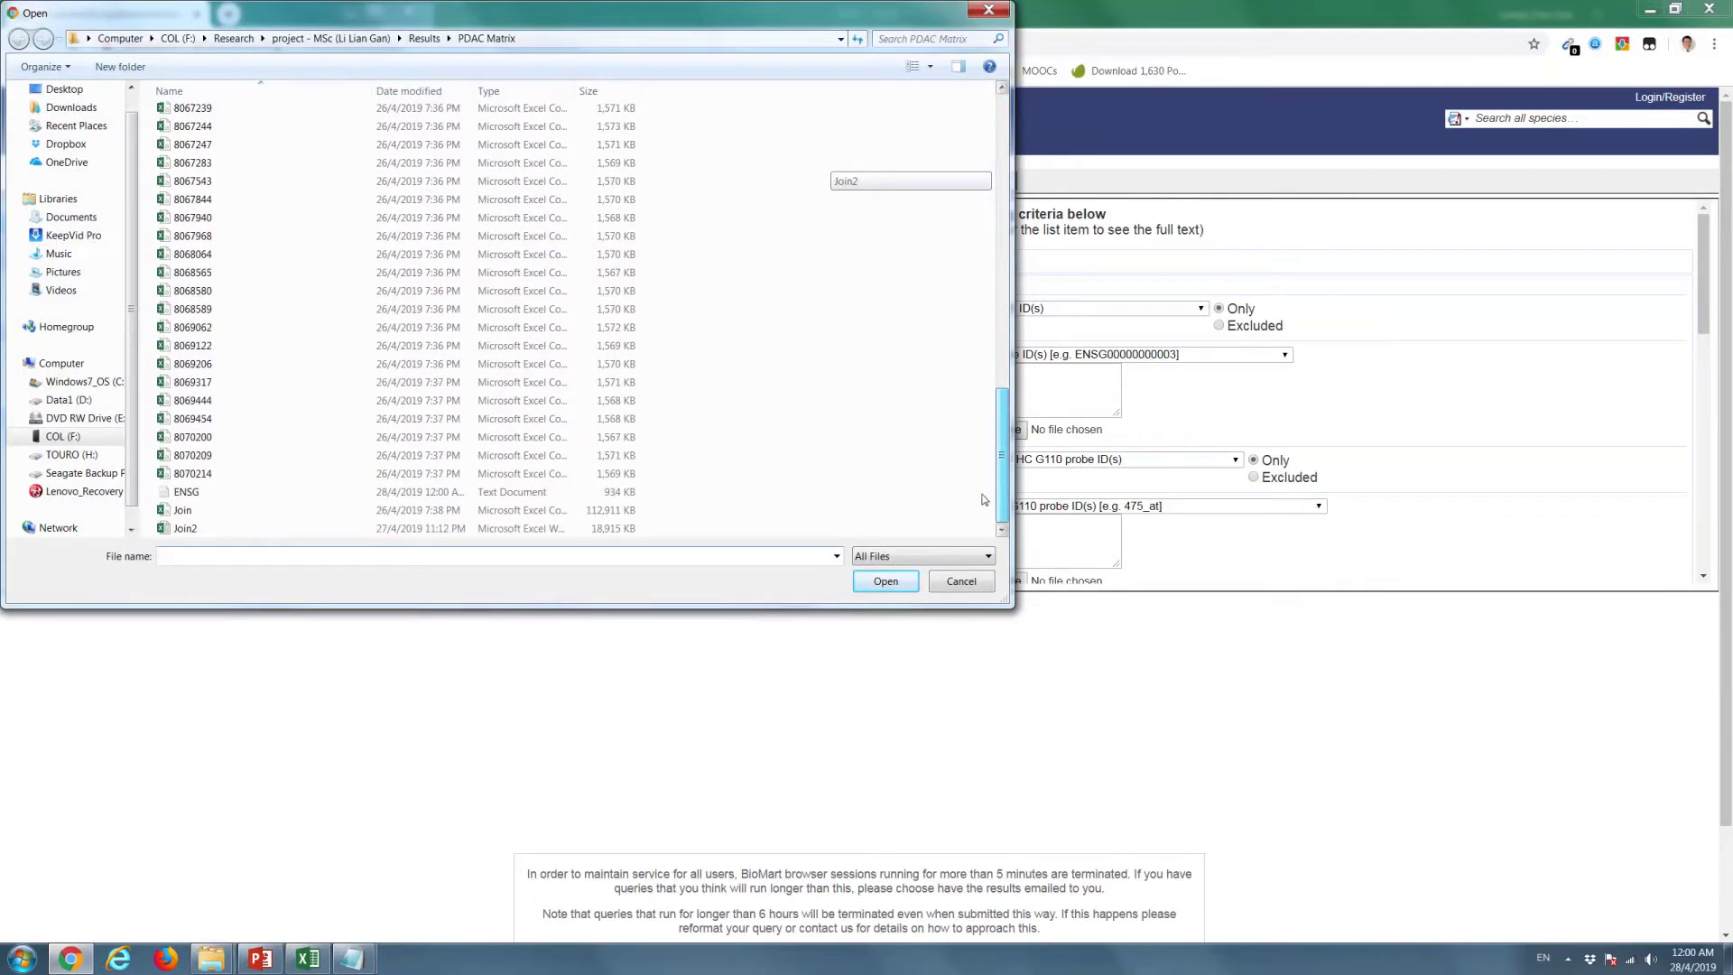
double_click(192, 494)
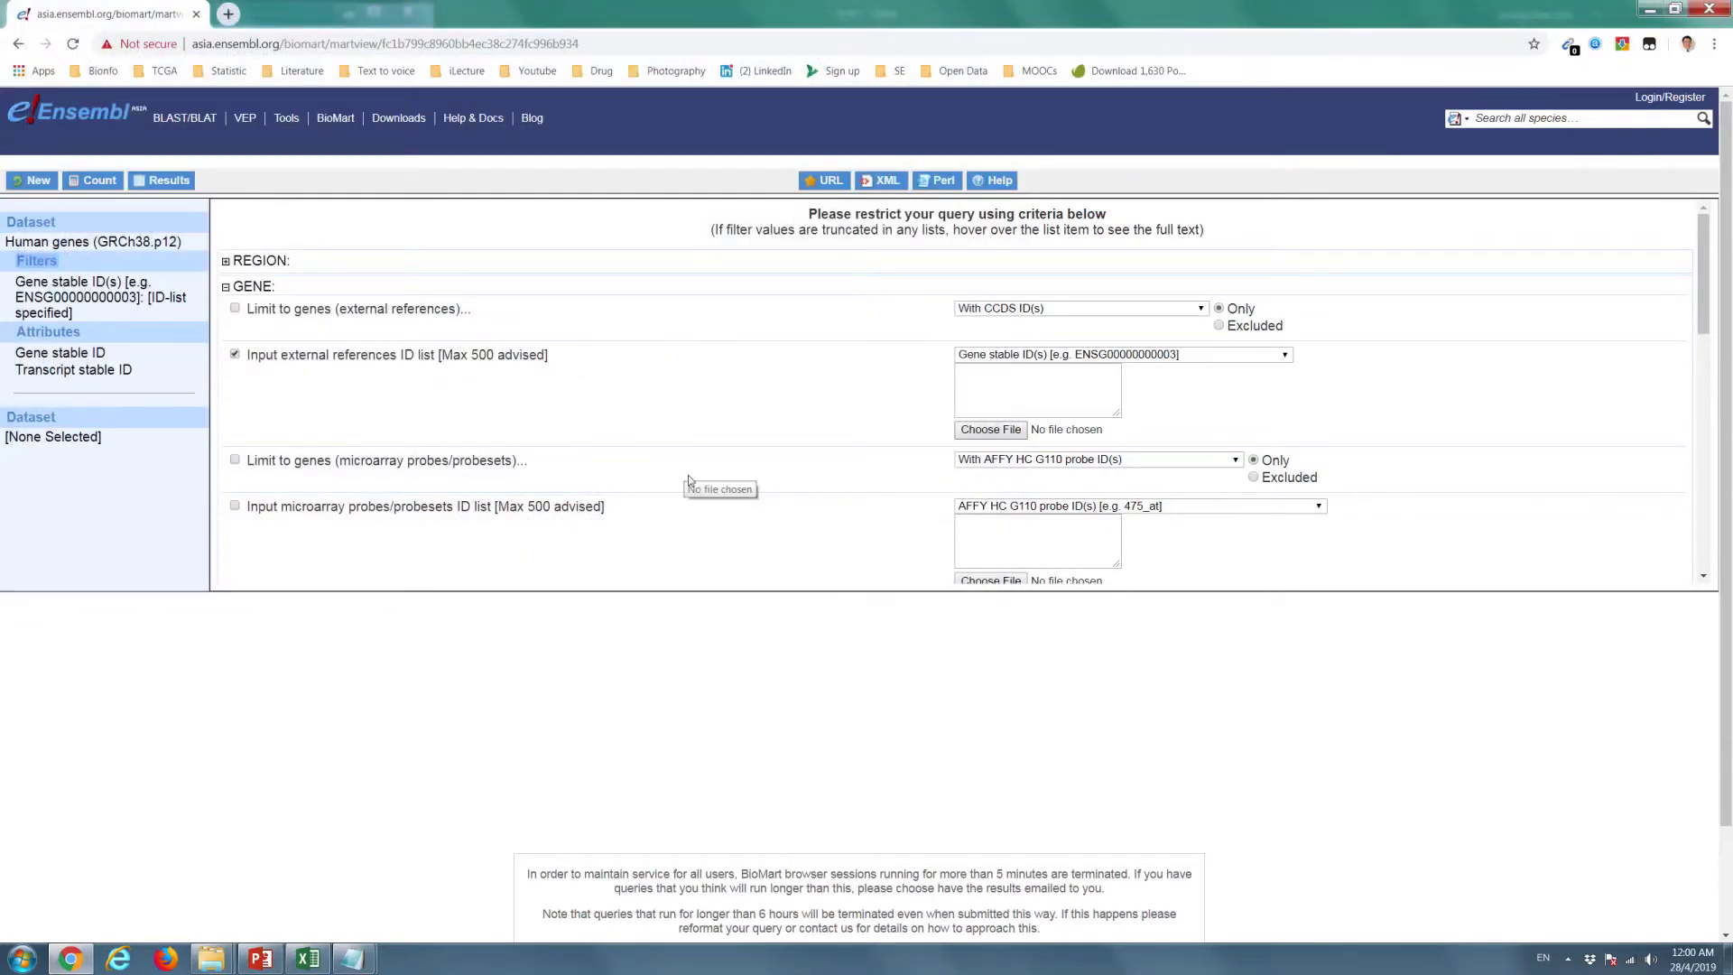
Output only Gene stable ID and HGNC symbol, dropping Transcript stable ID, then count matching genes
click(49, 333)
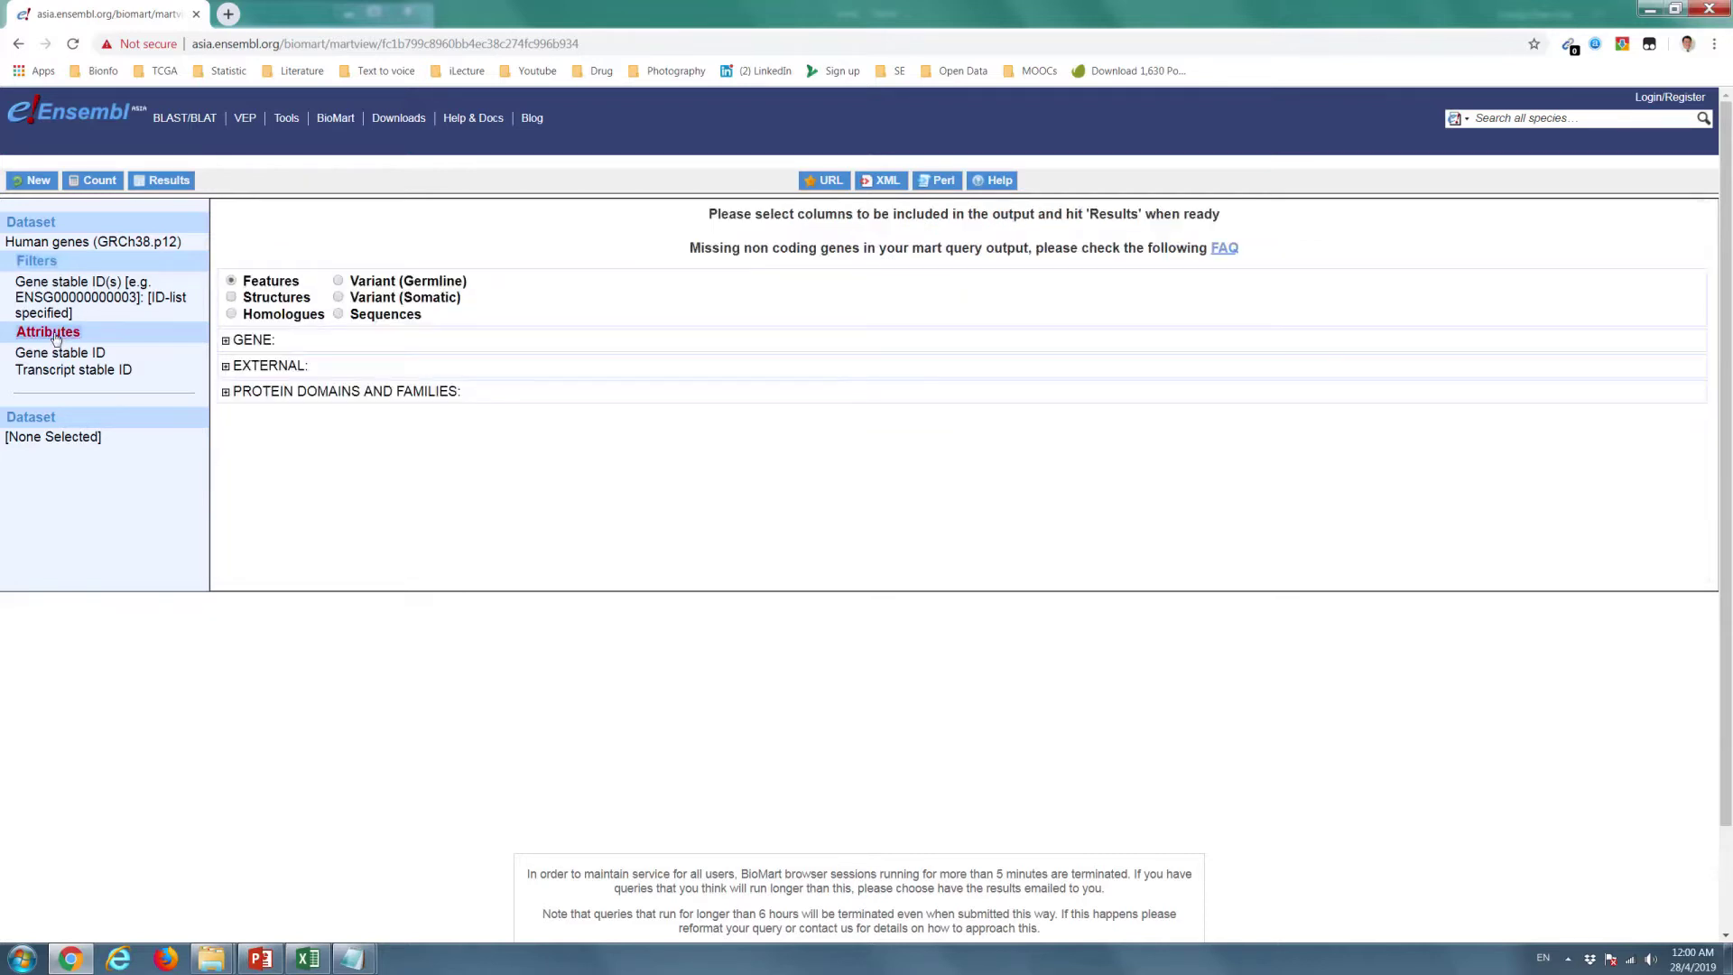
click(226, 342)
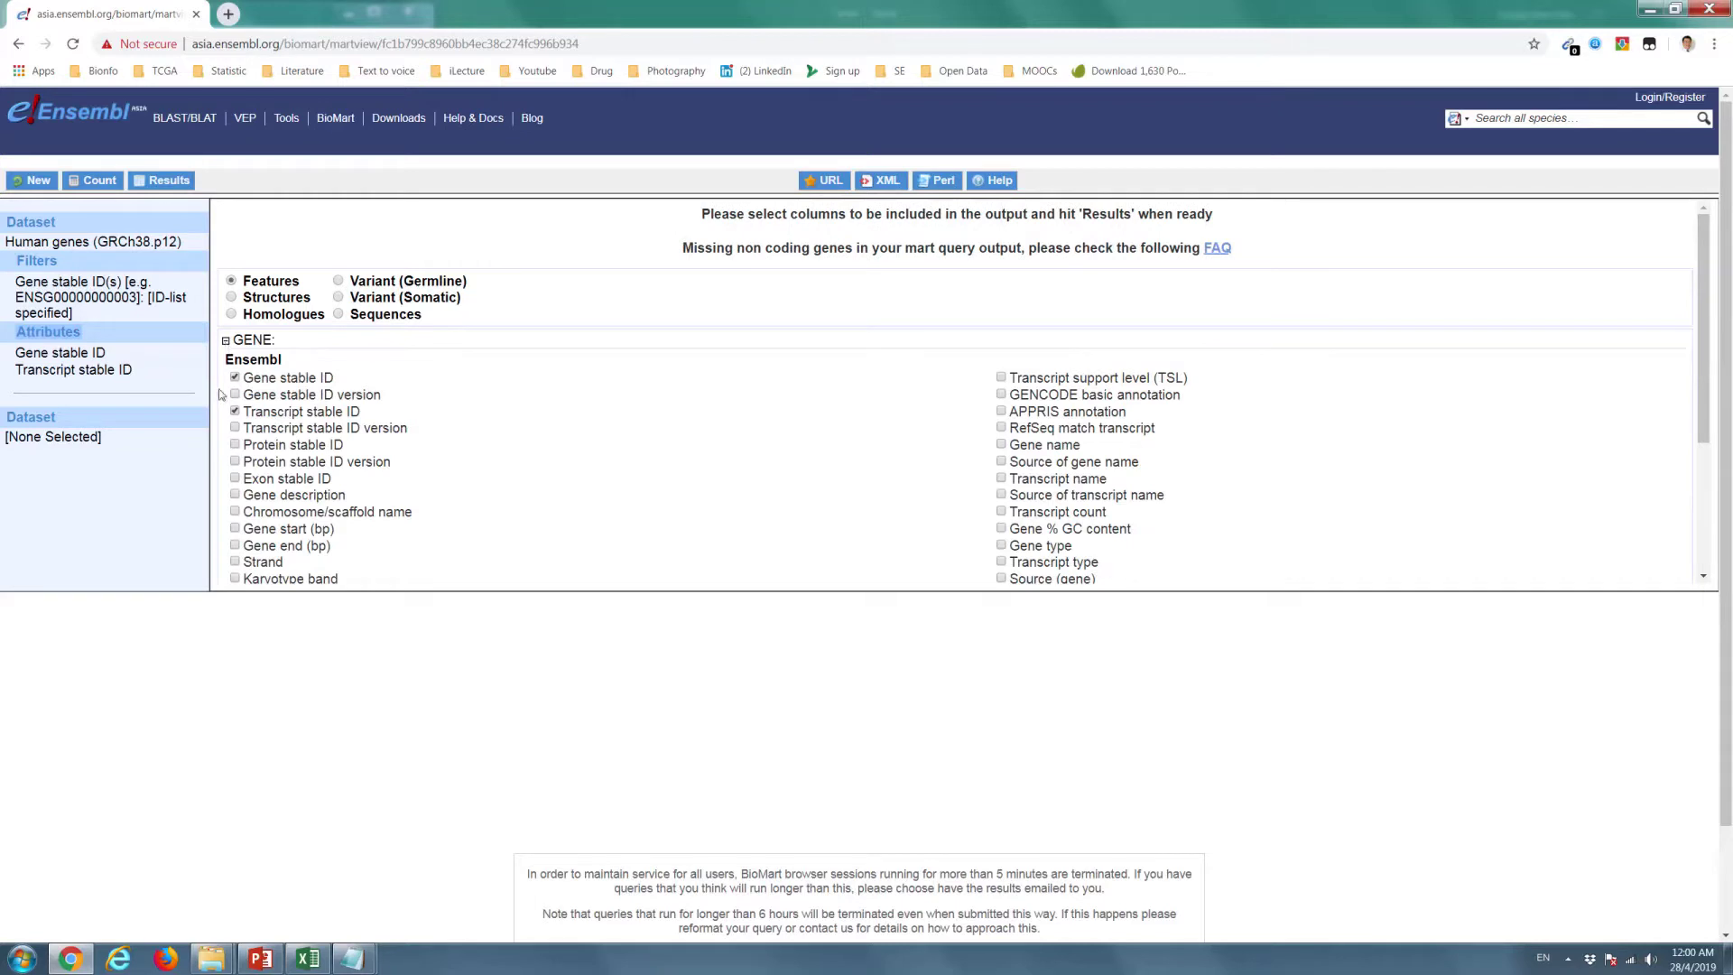
click(235, 412)
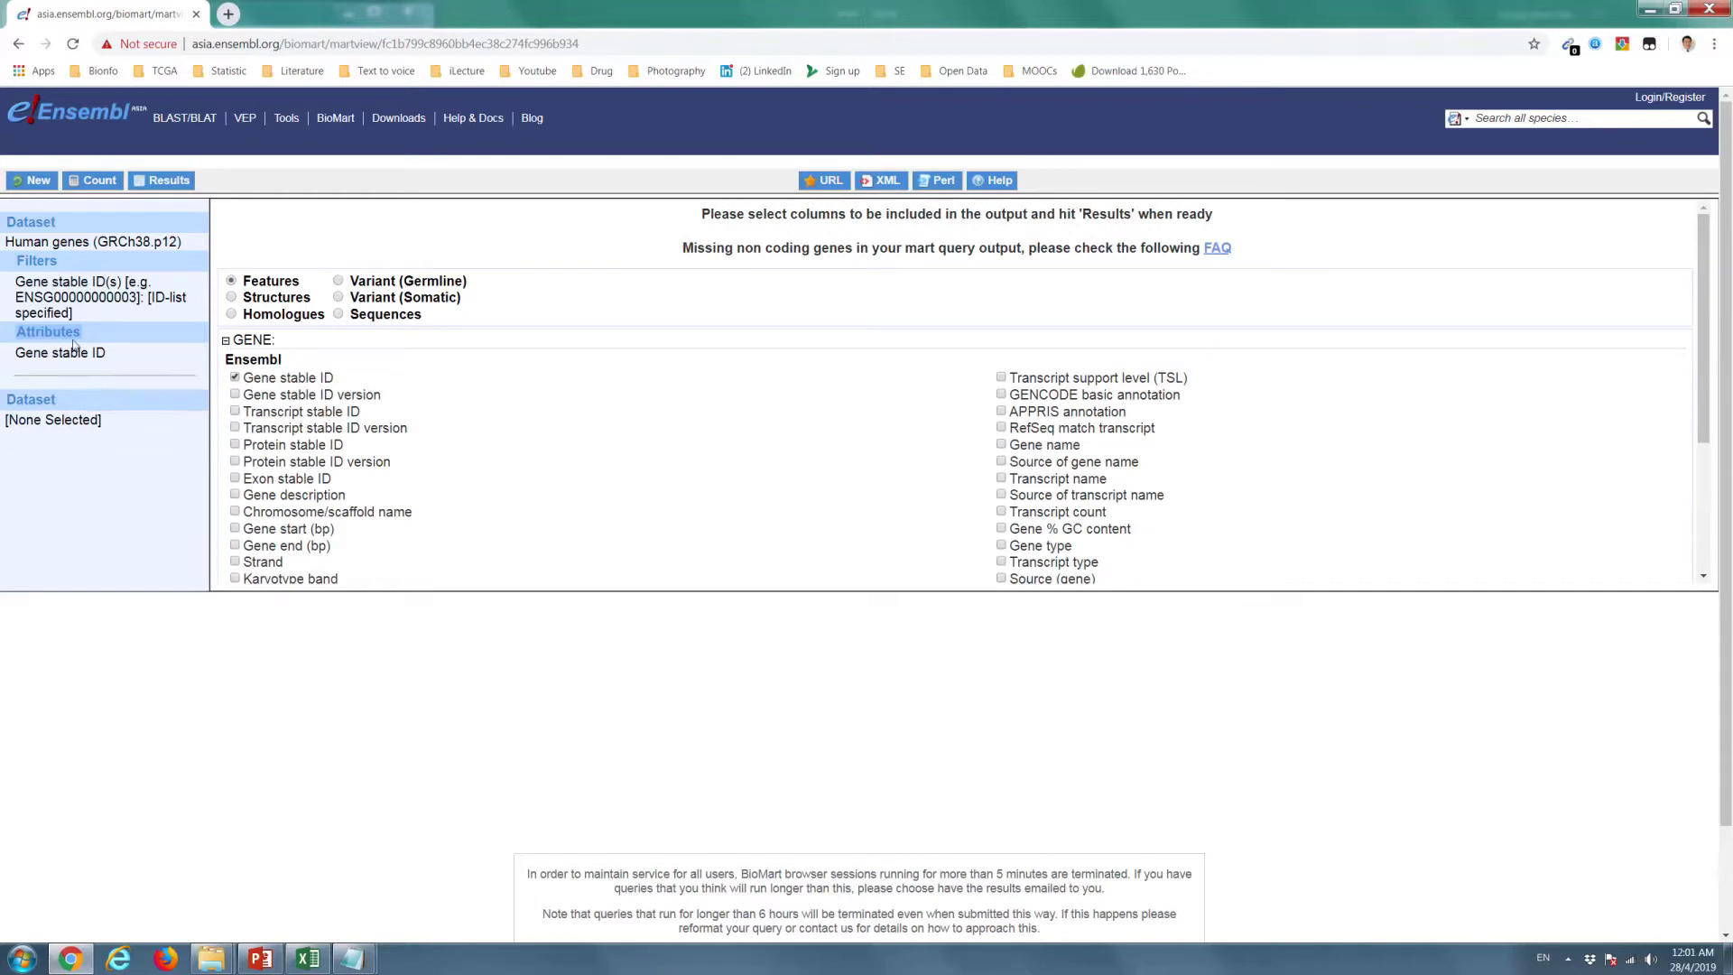
scroll(722, 469, down, 3)
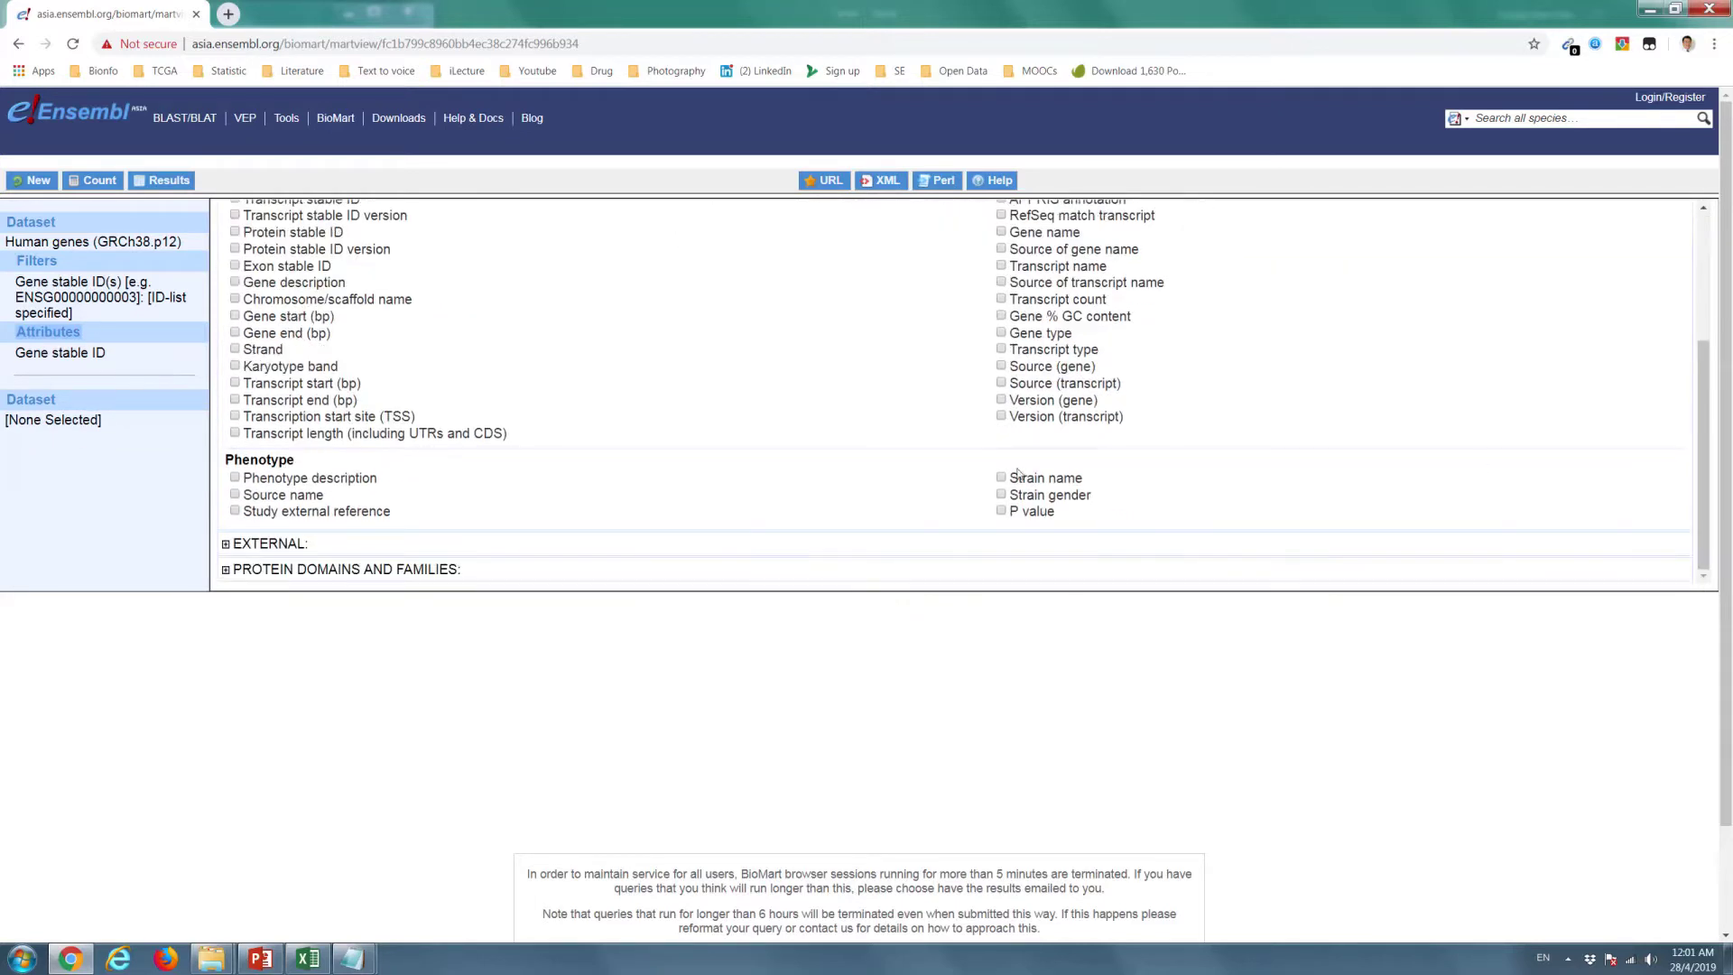
click(227, 544)
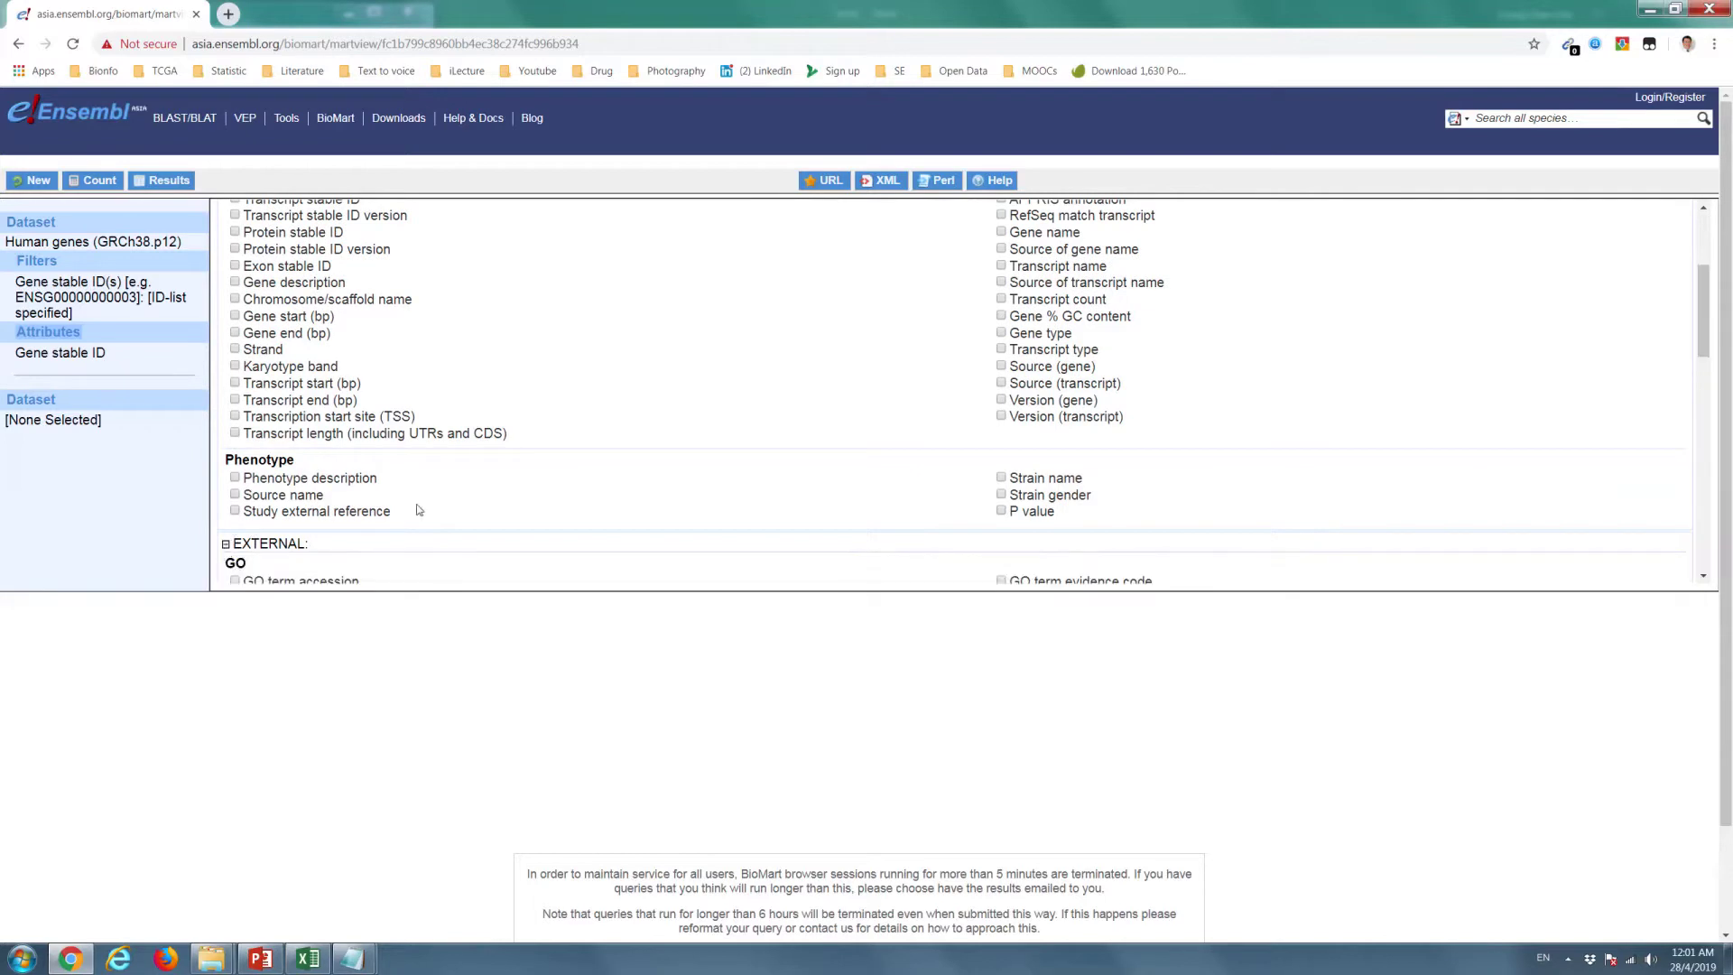
scroll(424, 507, down, 5)
scroll(428, 508, down, 2)
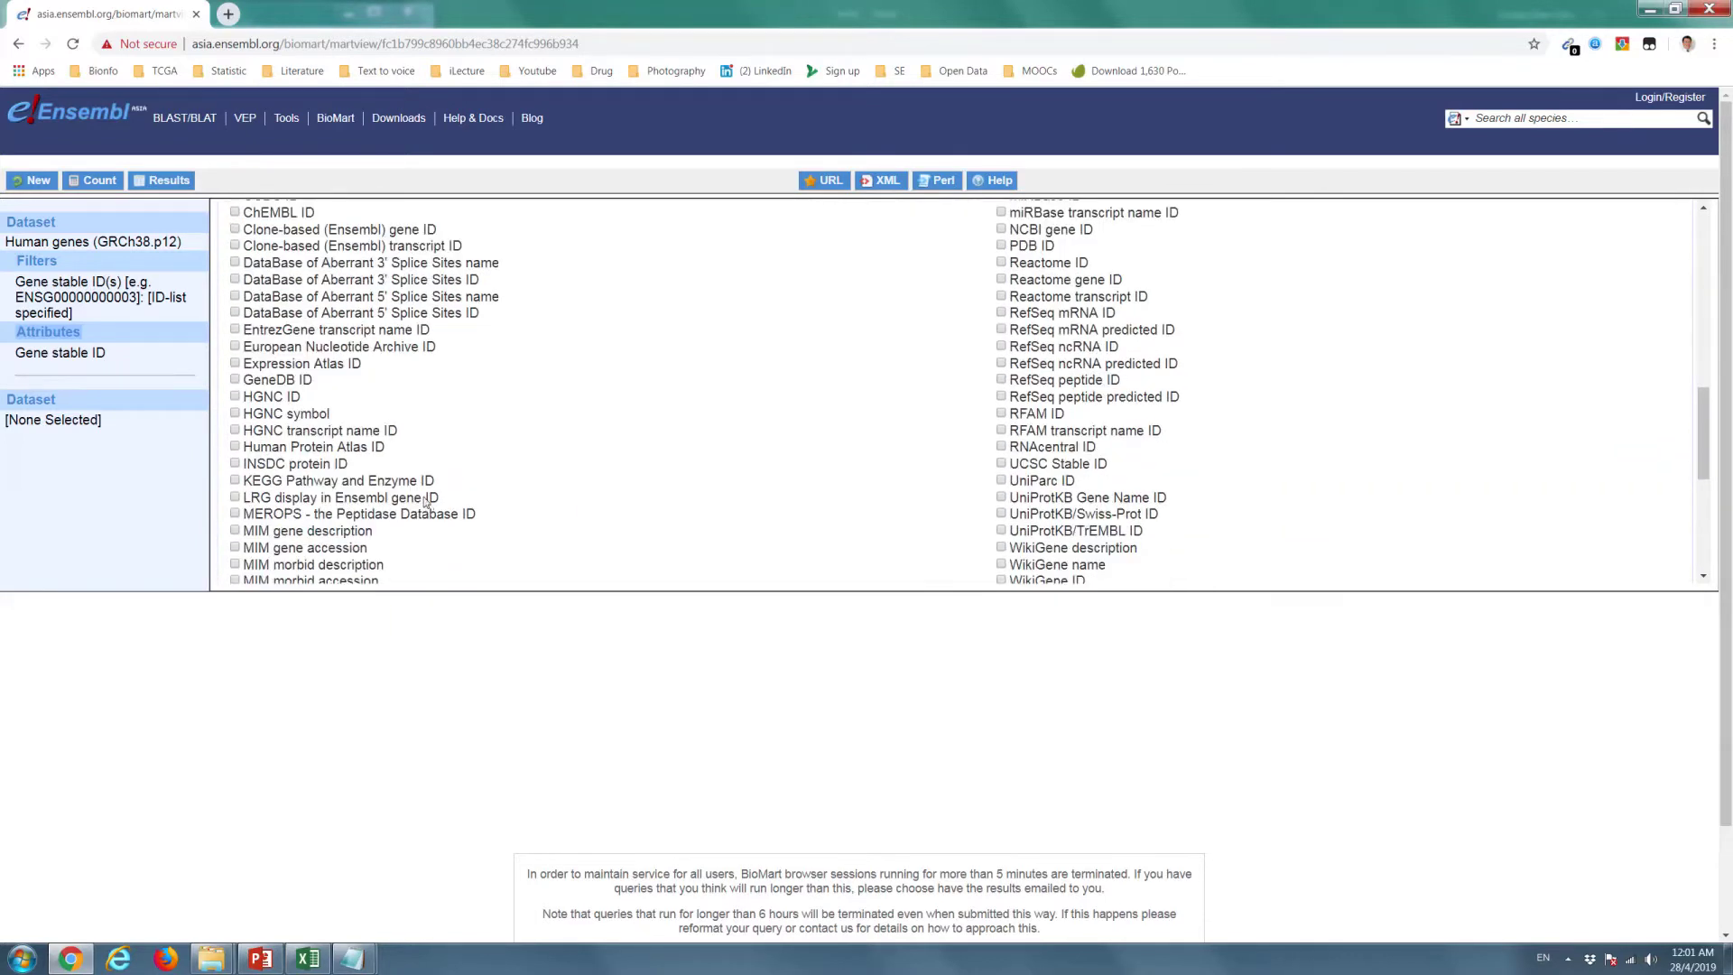
scroll(428, 503, down, 2)
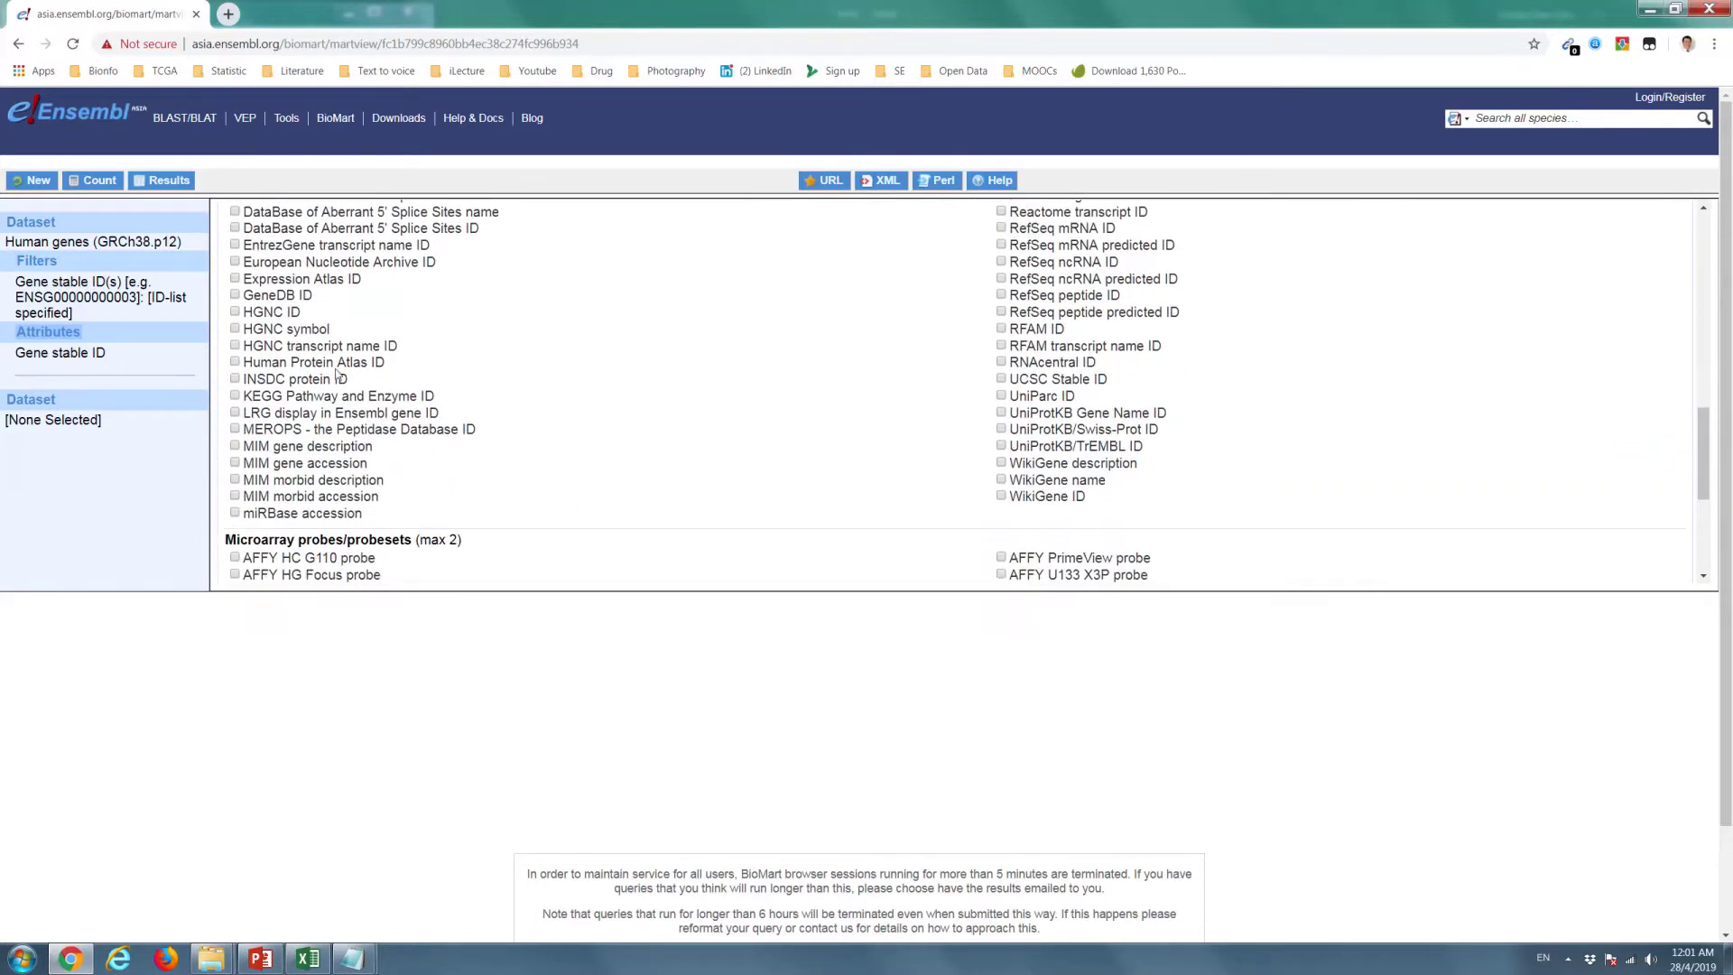
click(234, 330)
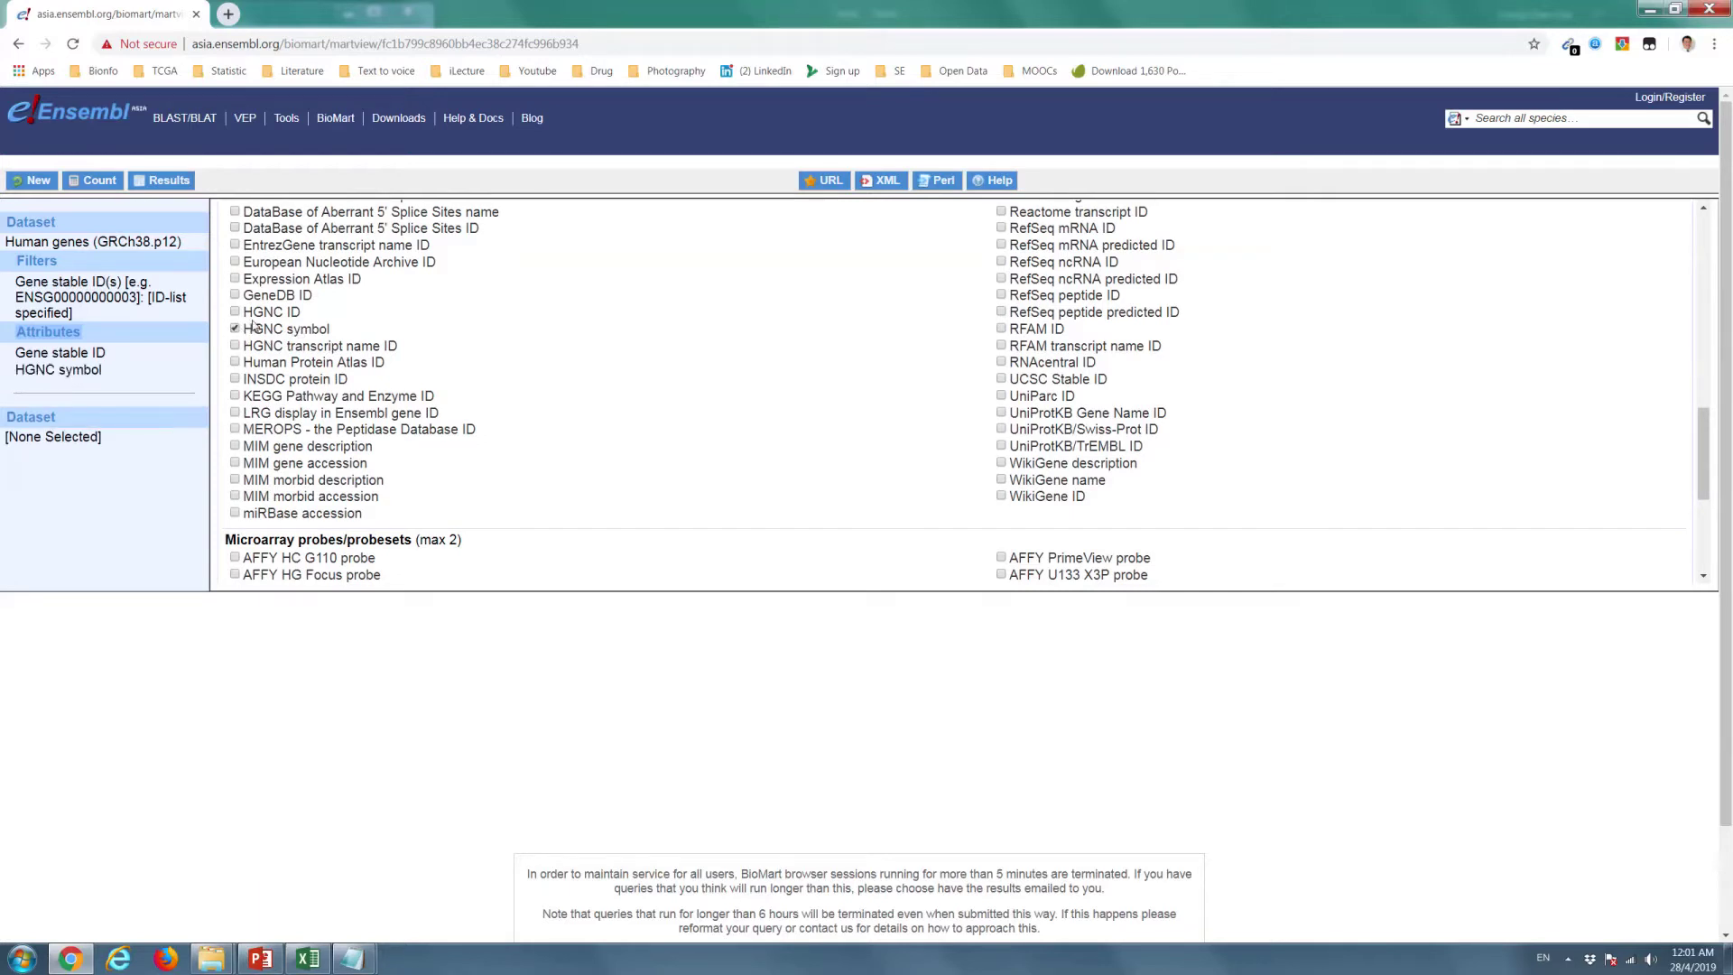
click(89, 184)
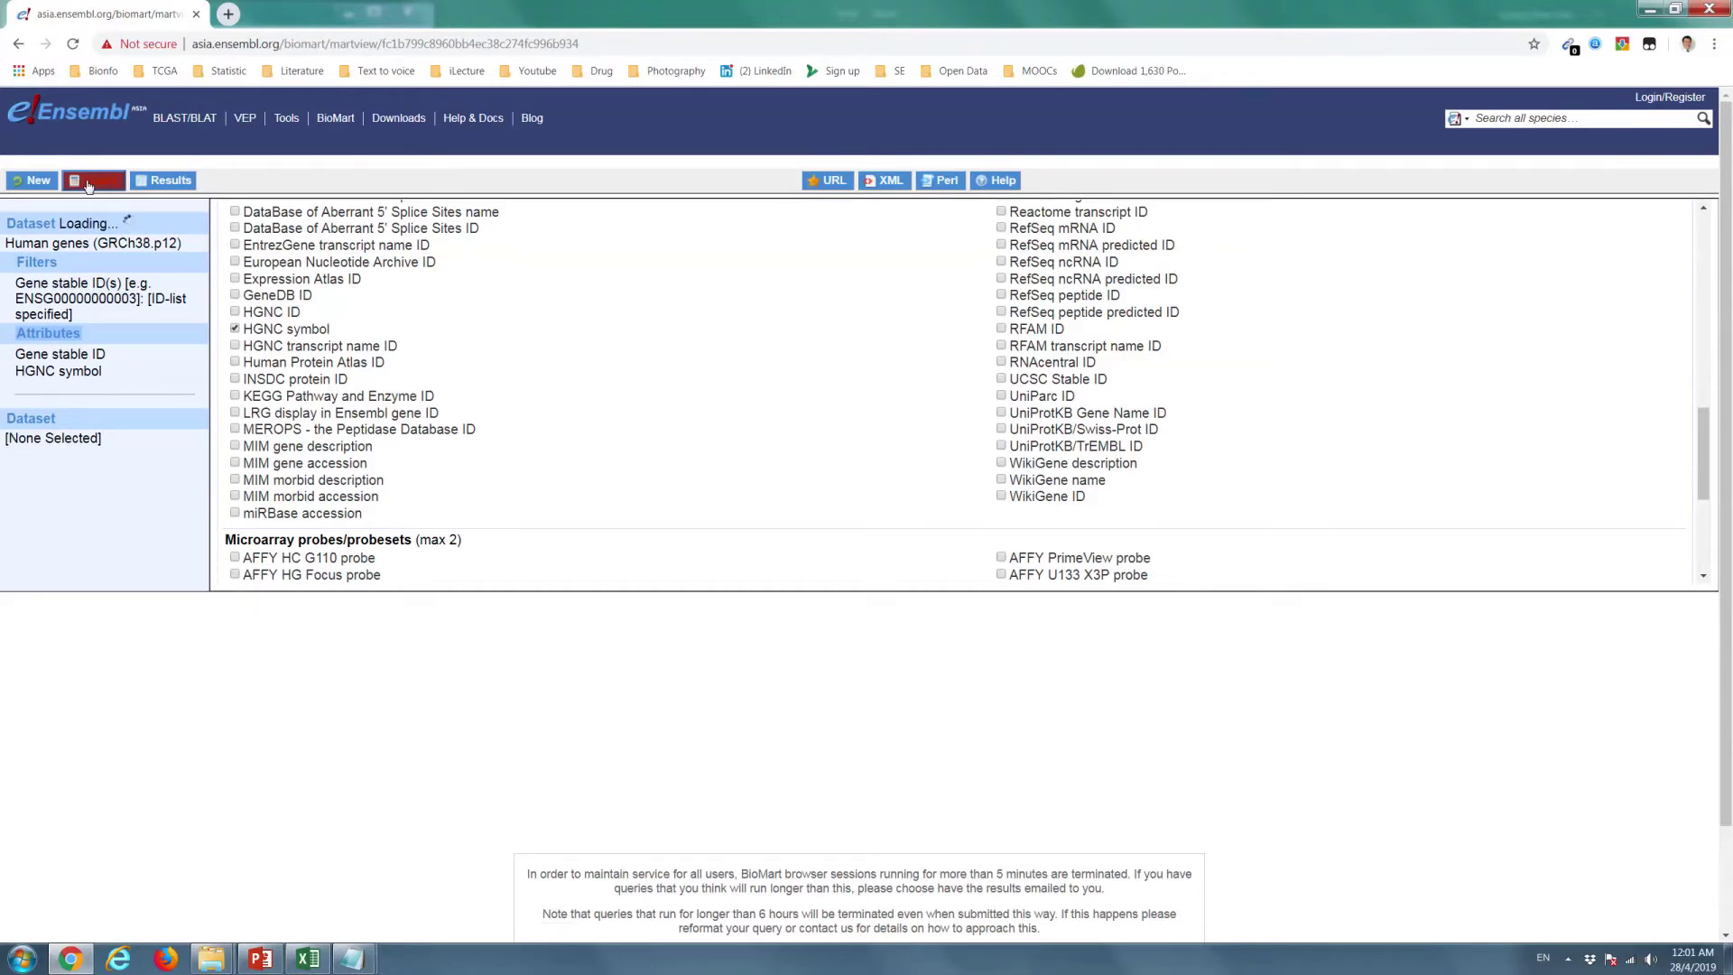
Preview the results: 49,701 of 65,065 genes with Gene stable IDs and HGNC symbols
click(172, 184)
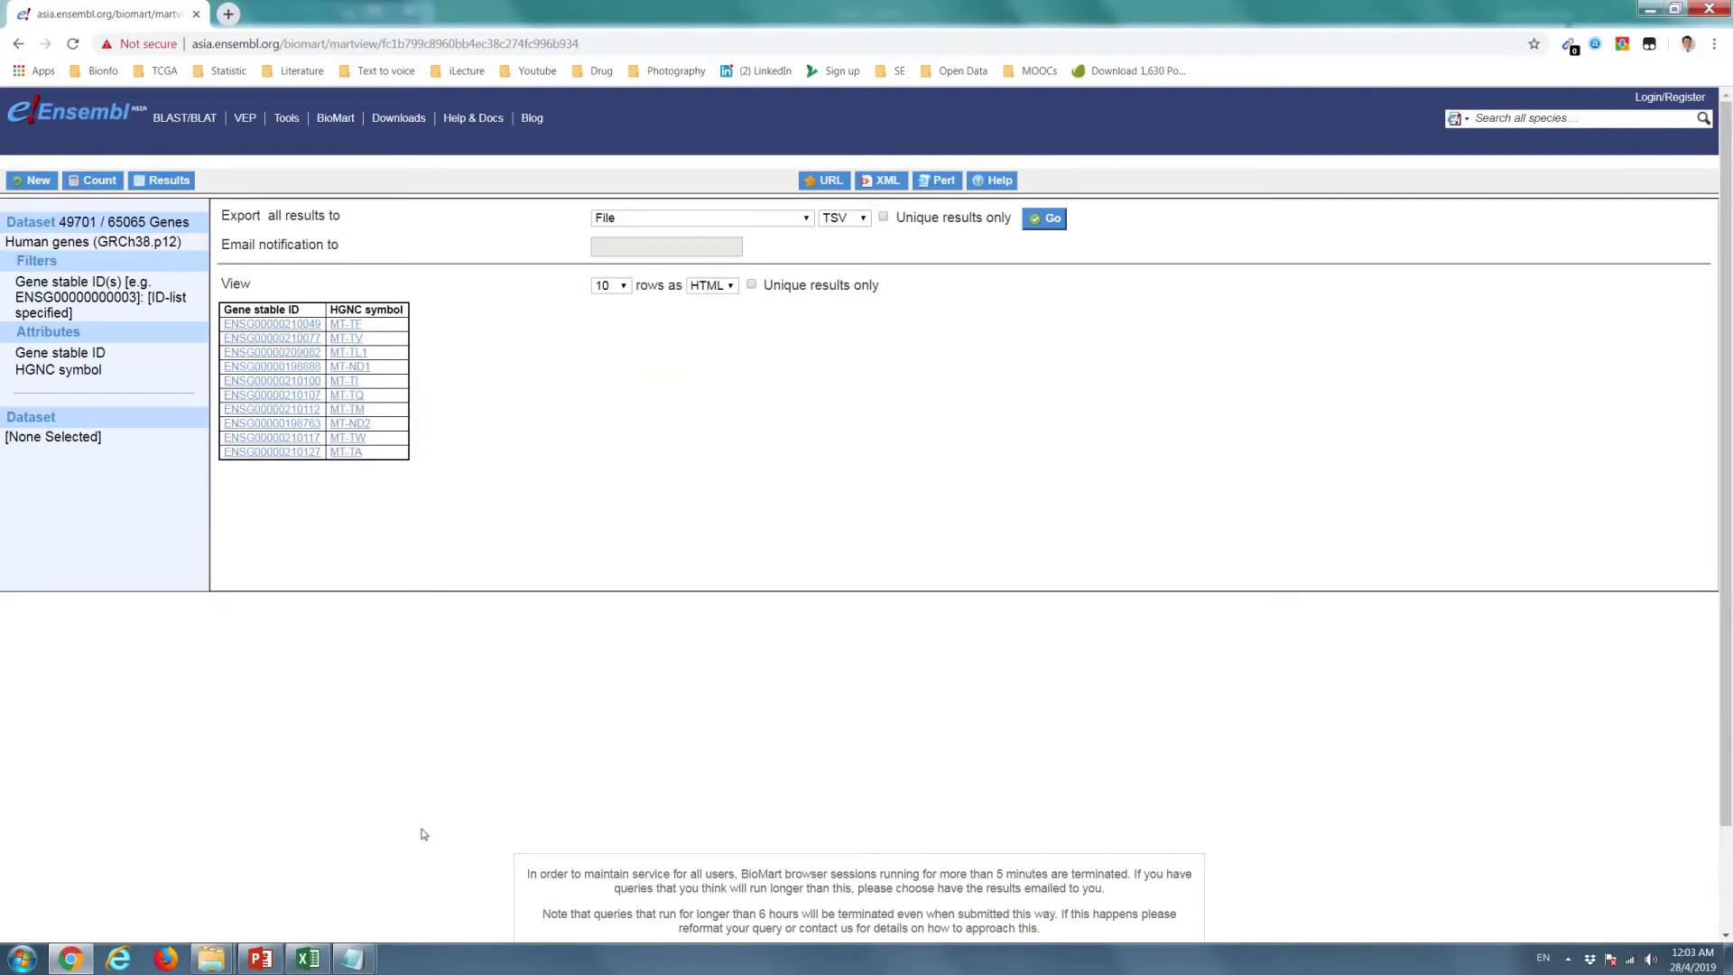
Open the 1,049 KB BioMart export mart_export (1) from the Downloads folder
mouse_move(211, 957)
click(288, 877)
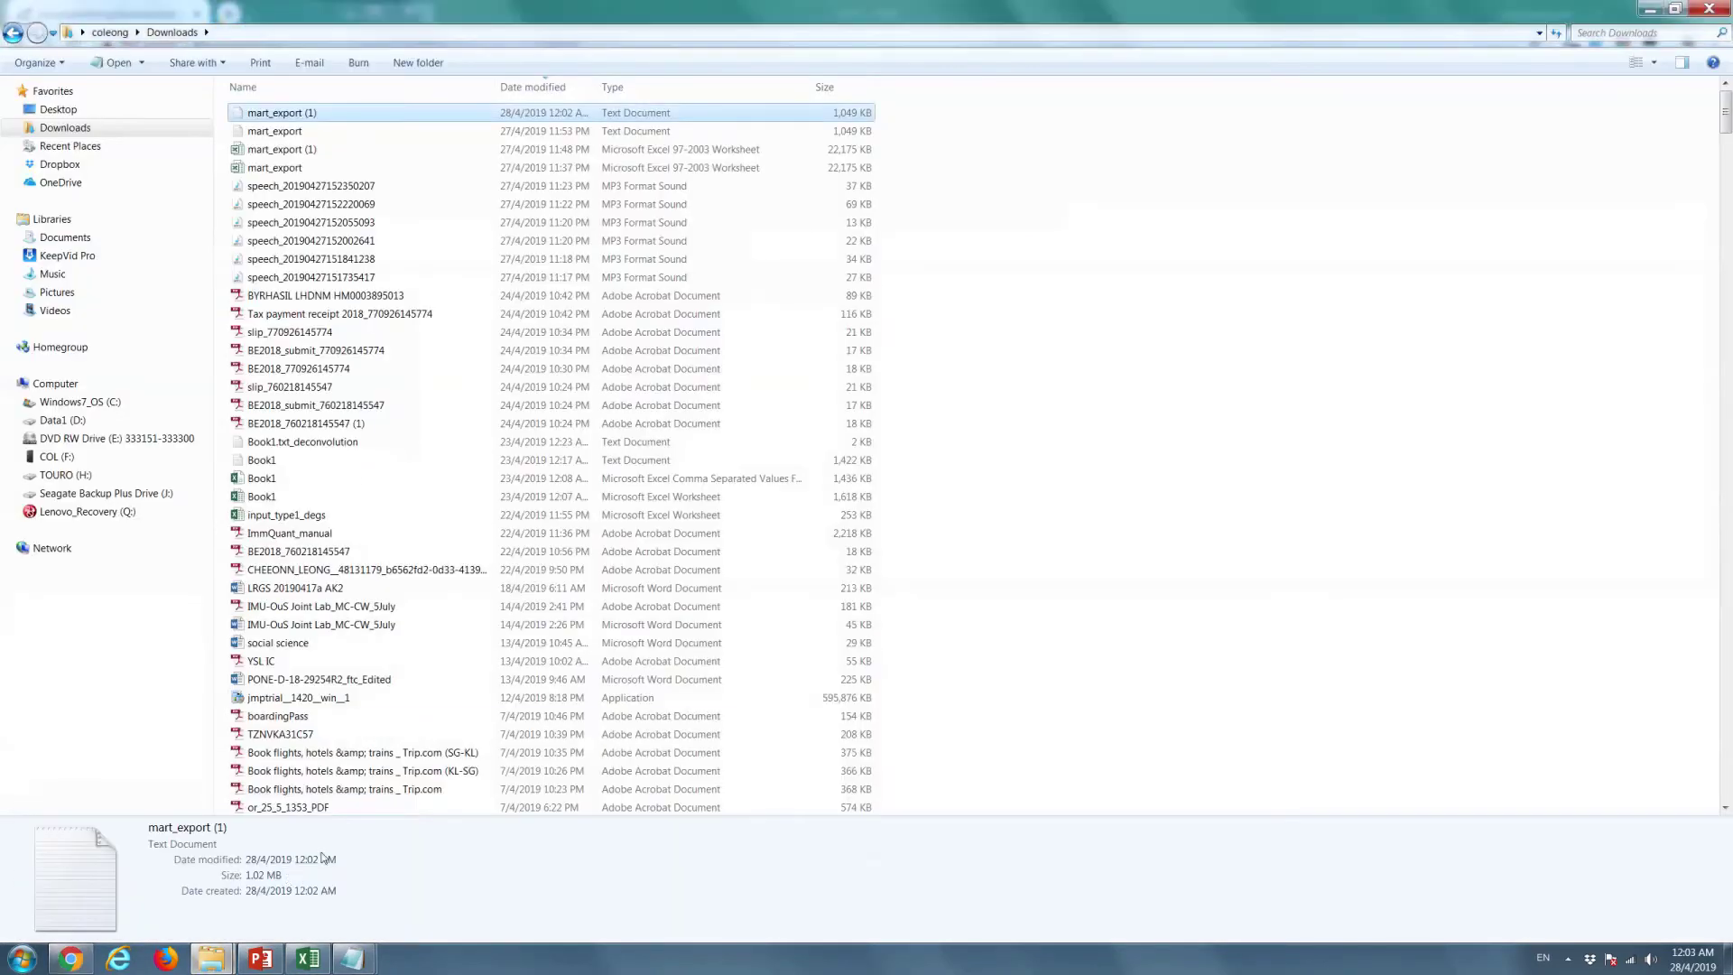
double_click(301, 115)
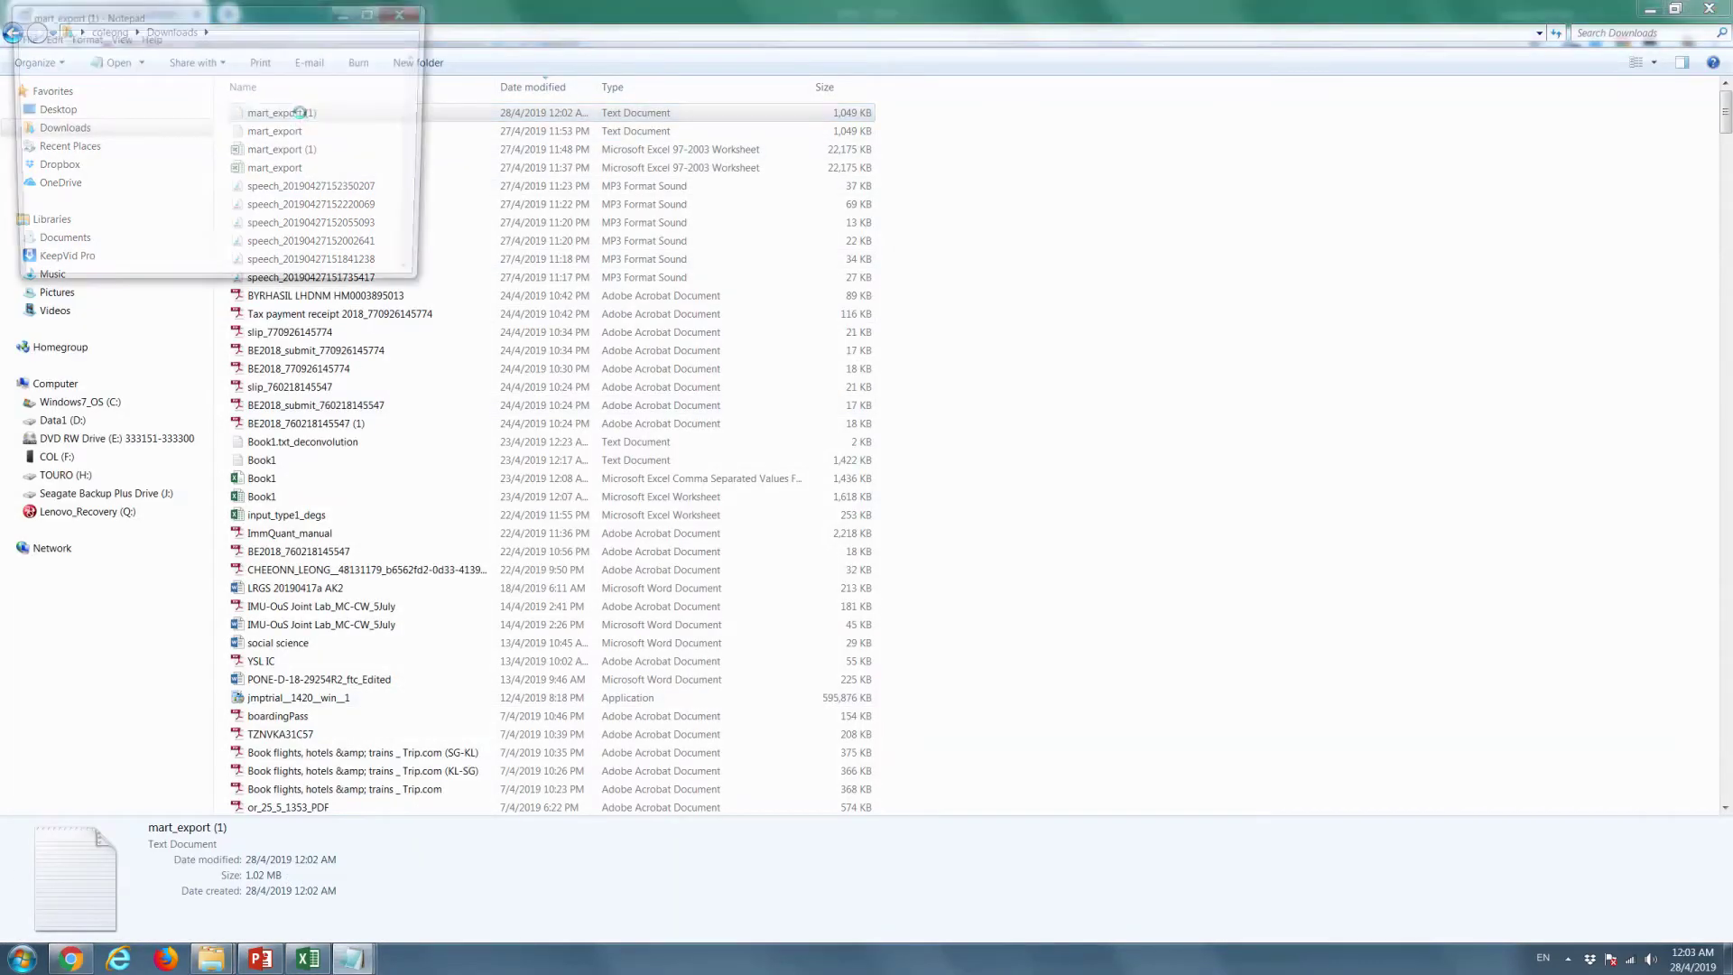